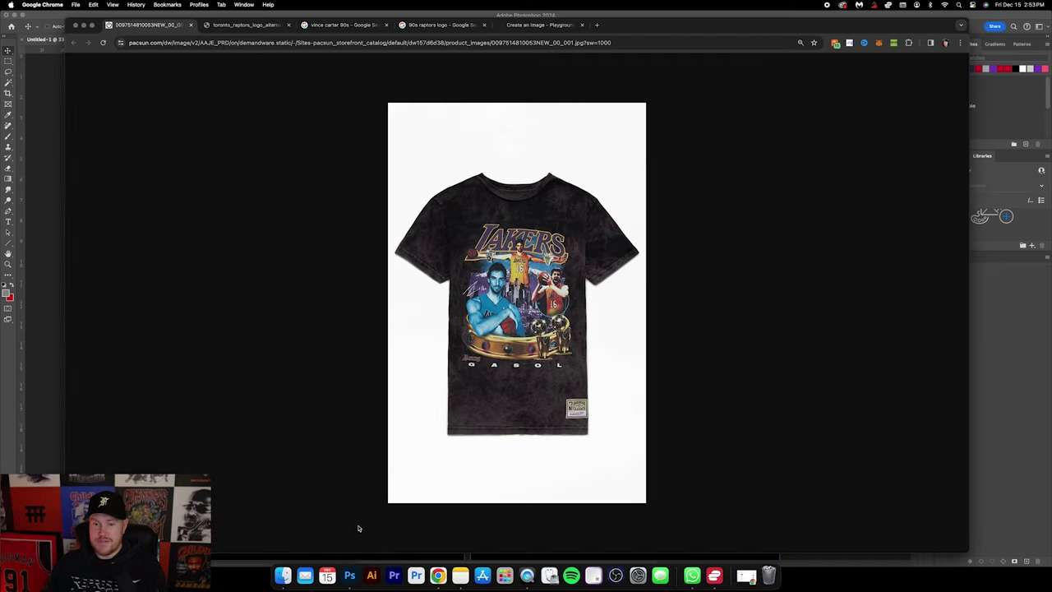
Step: Copy the Toronto Raptors TR logo from Chrome into Photoshop and place it near the upper right of the empty artboard
left_click(351, 575)
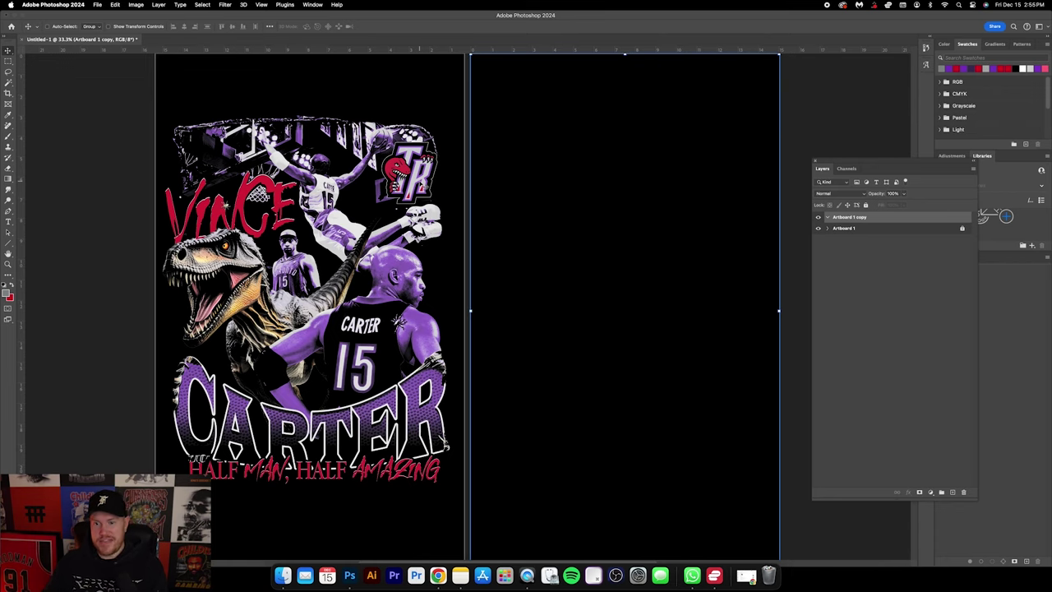
left_click(438, 576)
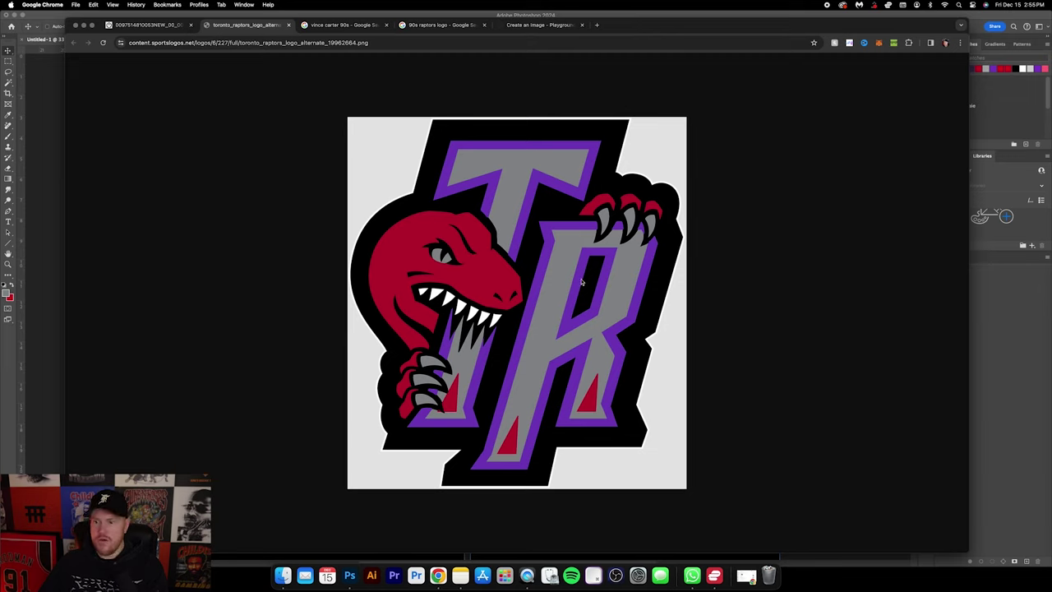
right_click(489, 268)
left_click(503, 287)
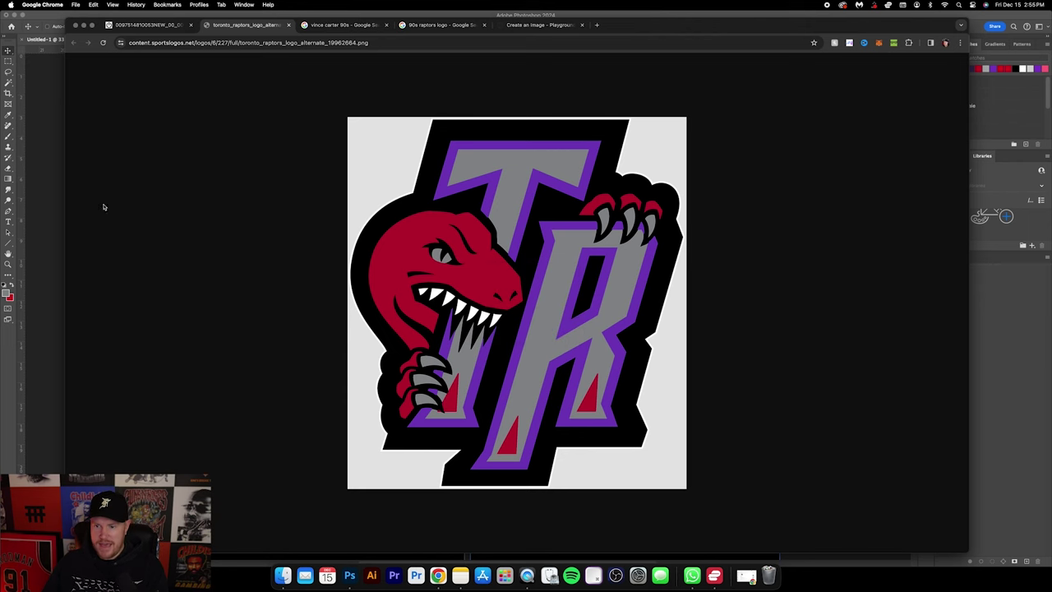
left_click(49, 194)
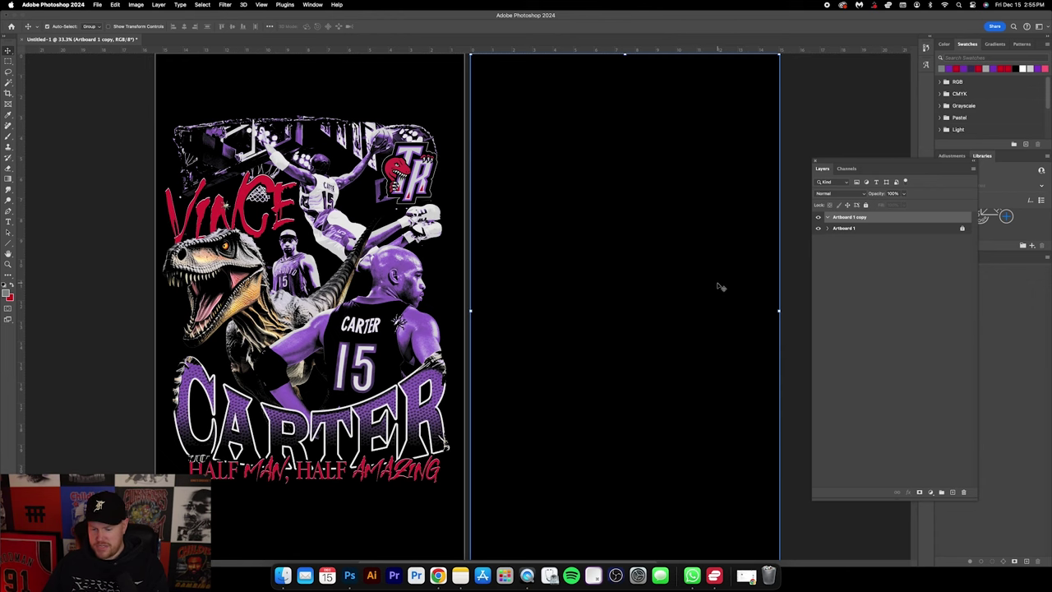
key("super+v")
left_click_drag(641, 289, 736, 151)
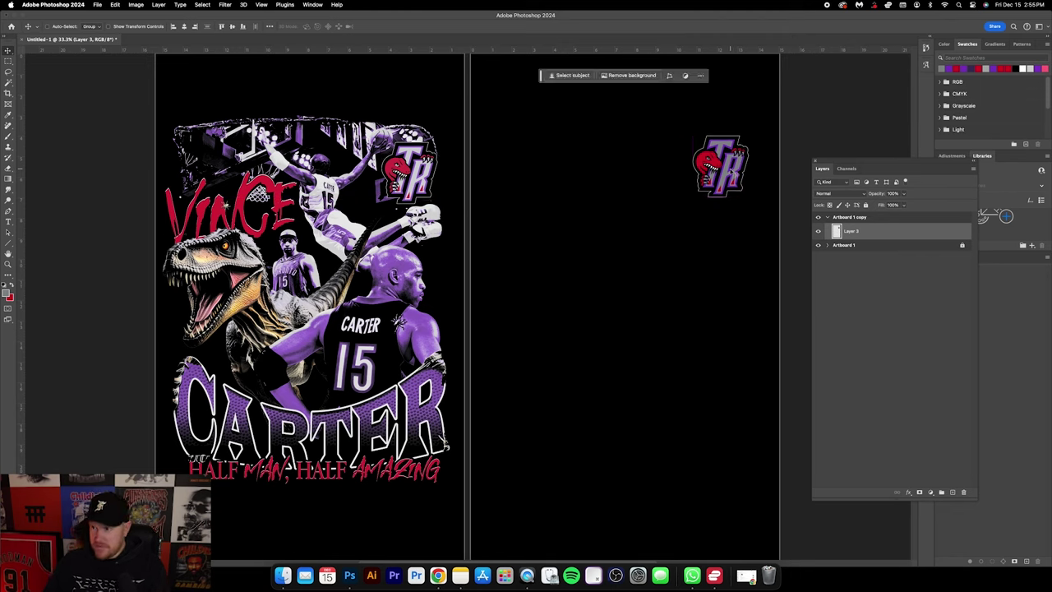
Step: Sample the red, grey and purple of the pasted Raptors logo with the Eyedropper tool
left_click(9, 115)
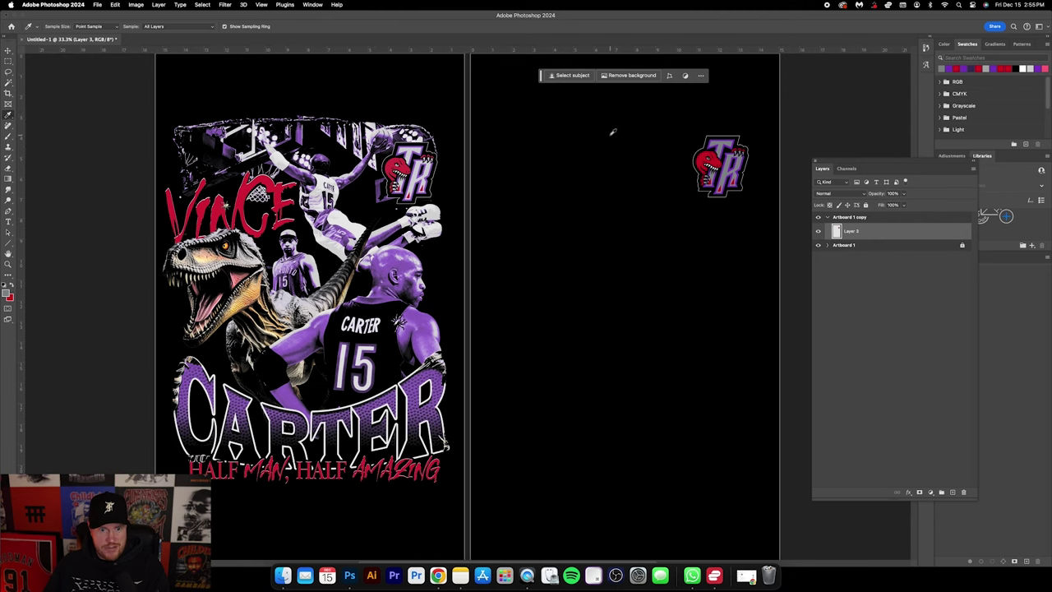
left_click(704, 156)
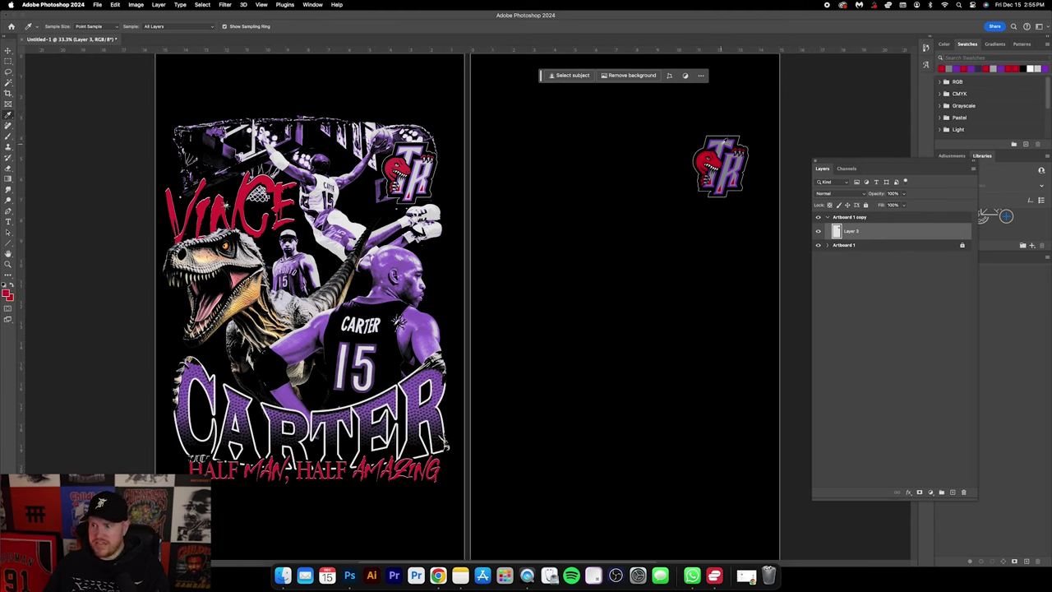
left_click(727, 141)
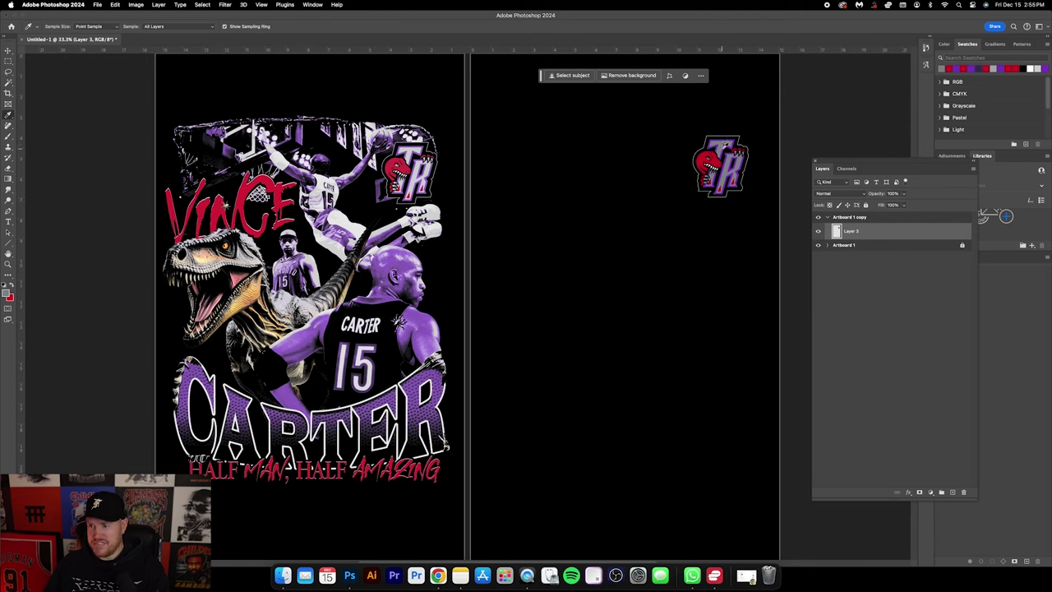
left_click(722, 148)
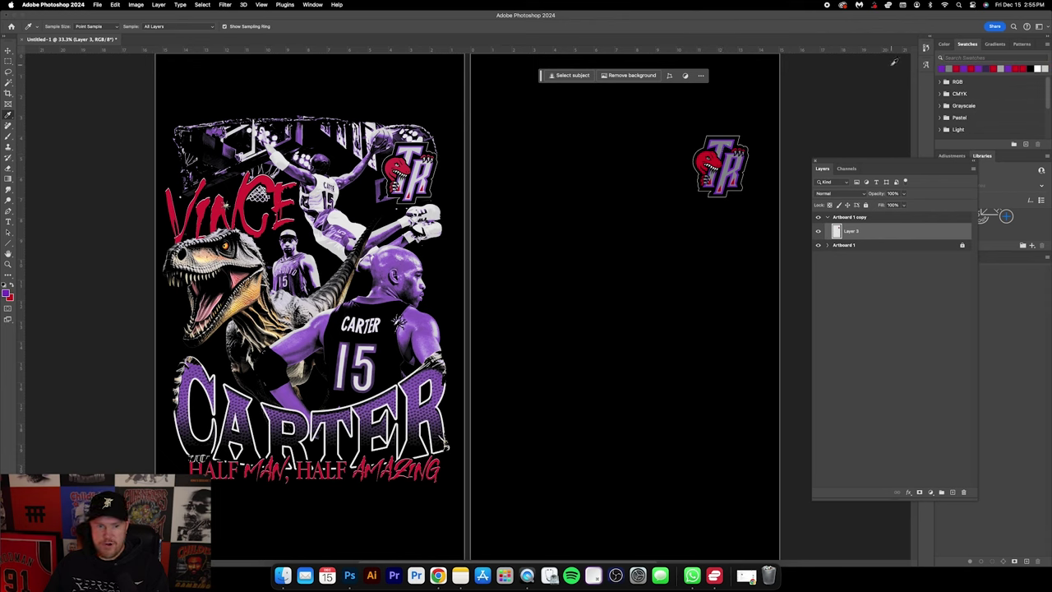
Step: Float the Swatches panel above the Layers panel and switch to the Photography workspace
left_click_drag(967, 44, 530, 218)
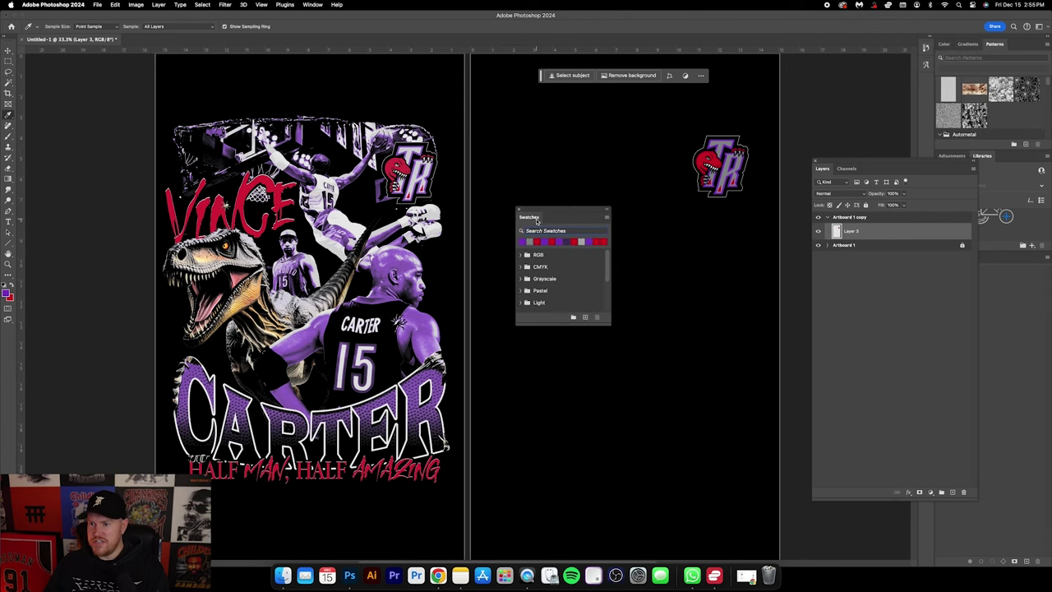
left_click_drag(539, 214, 822, 165)
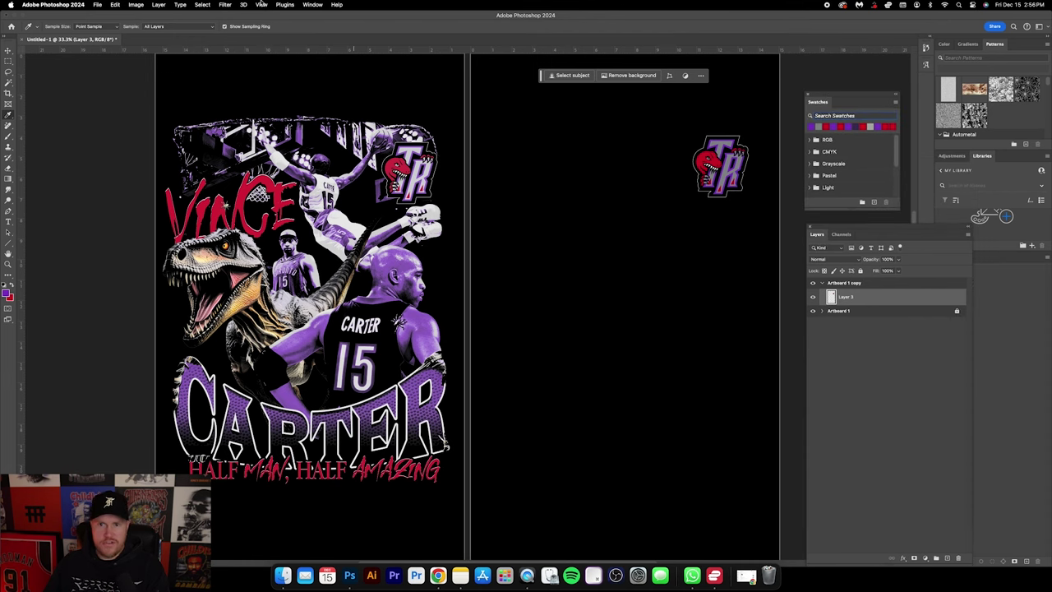
left_click(261, 5)
mouse_move(317, 5)
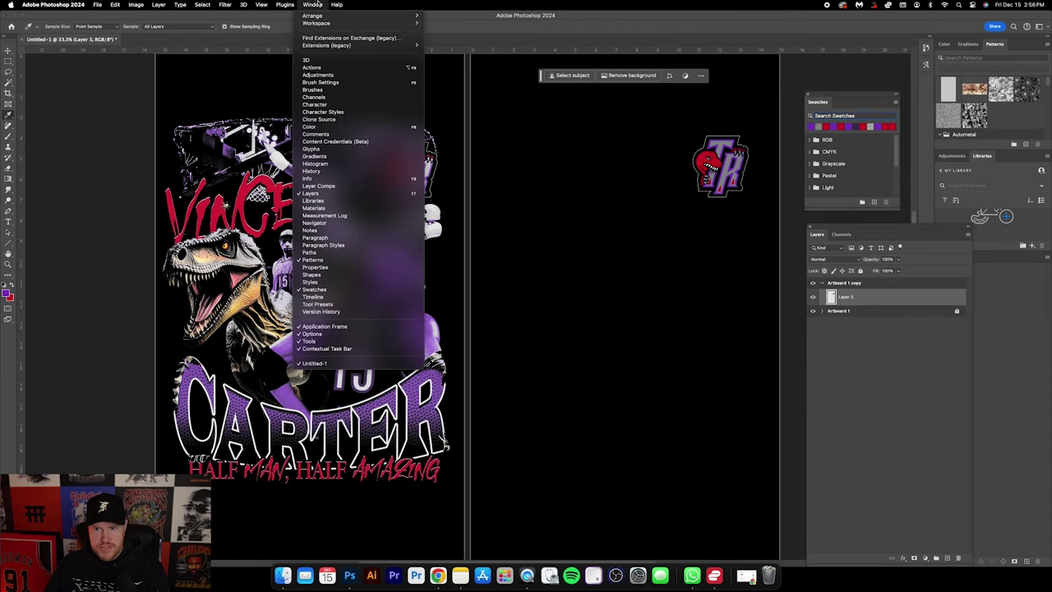
mouse_move(318, 23)
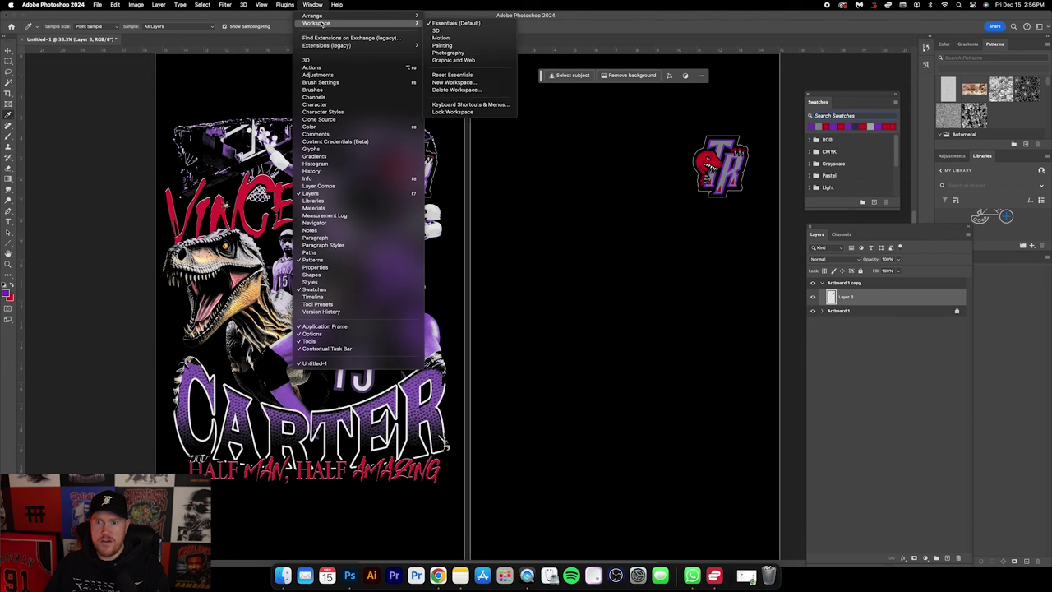
left_click(442, 45)
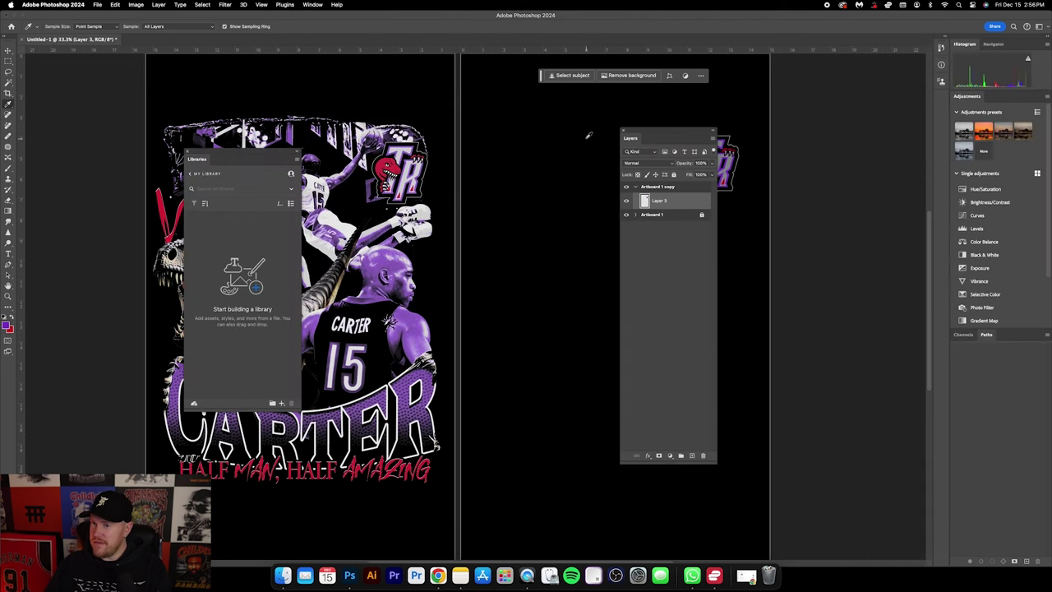
Step: Extract a color theme with the Colorful mood from the Raptors logo and save it to the Creative Cloud library
left_click(282, 403)
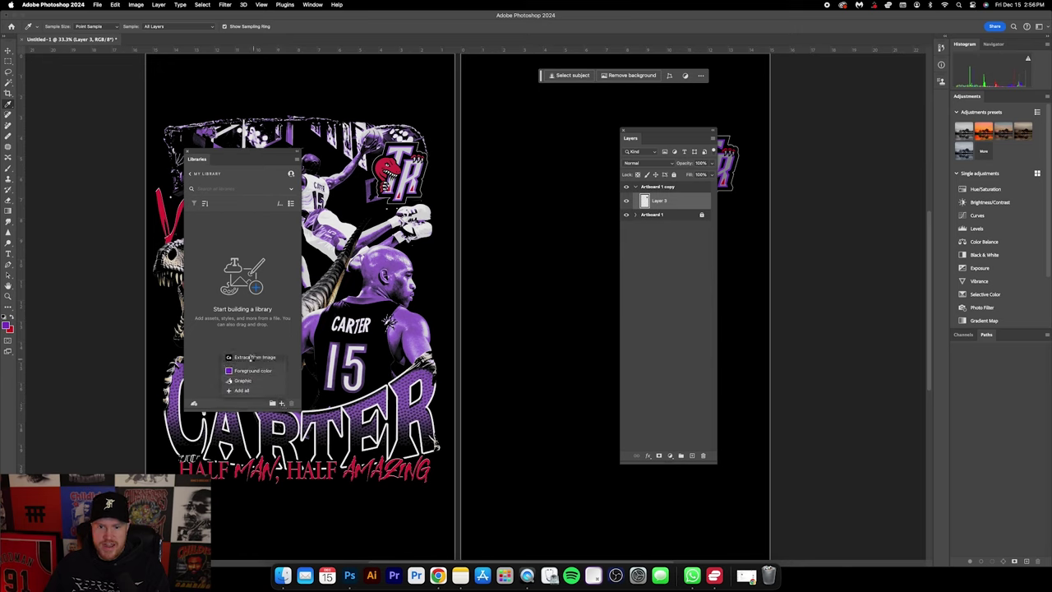
left_click(251, 357)
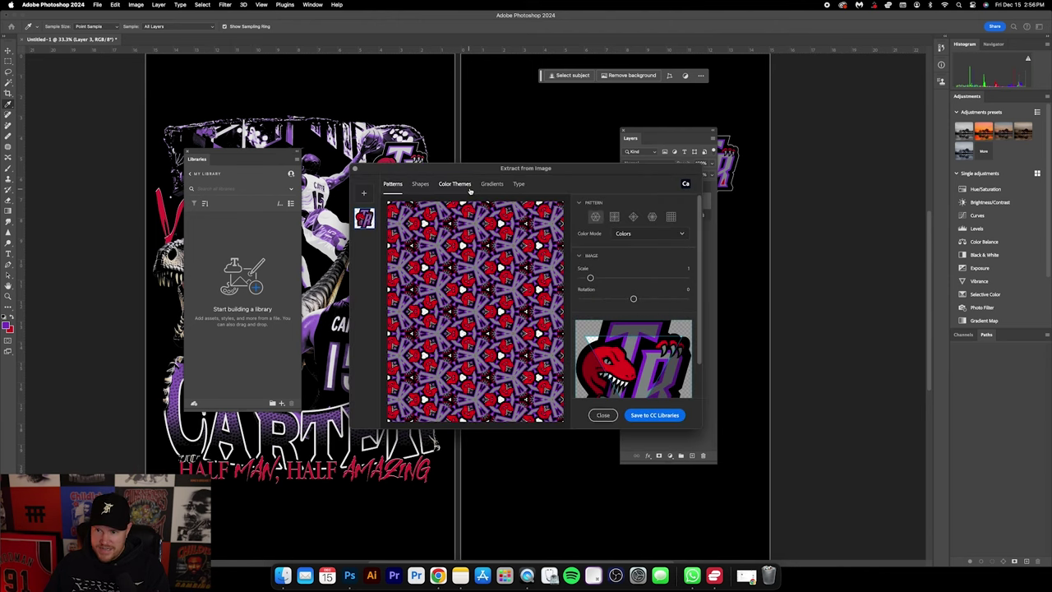
left_click(471, 186)
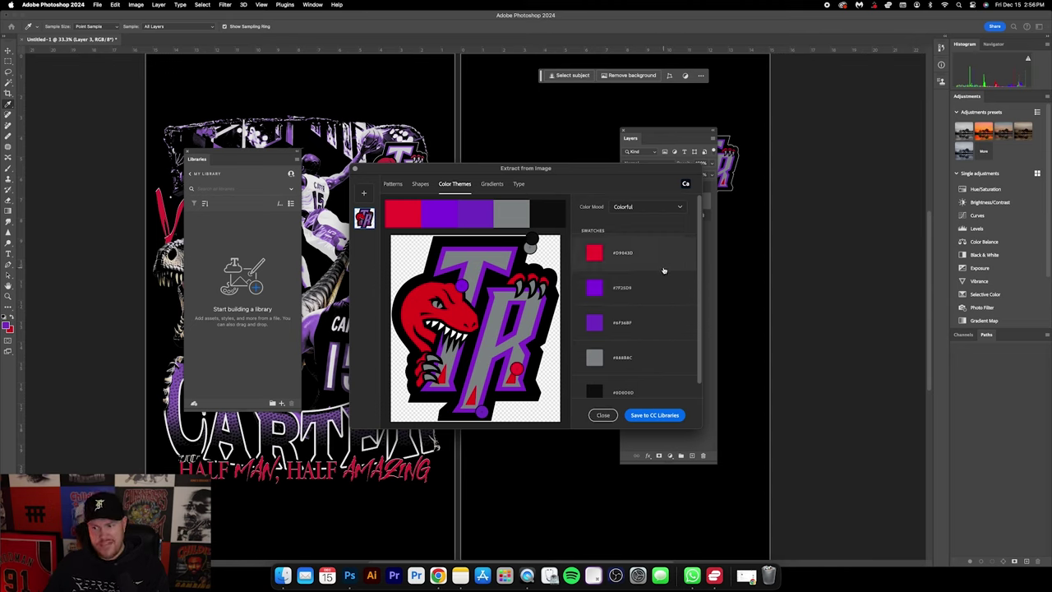
scroll(656, 353, "down", 1)
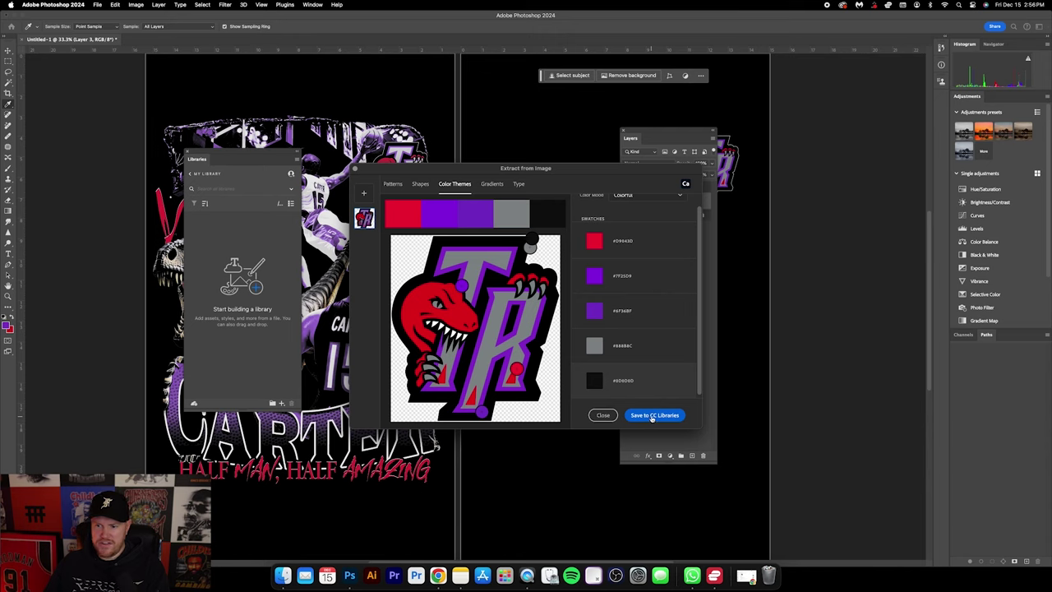
left_click(654, 417)
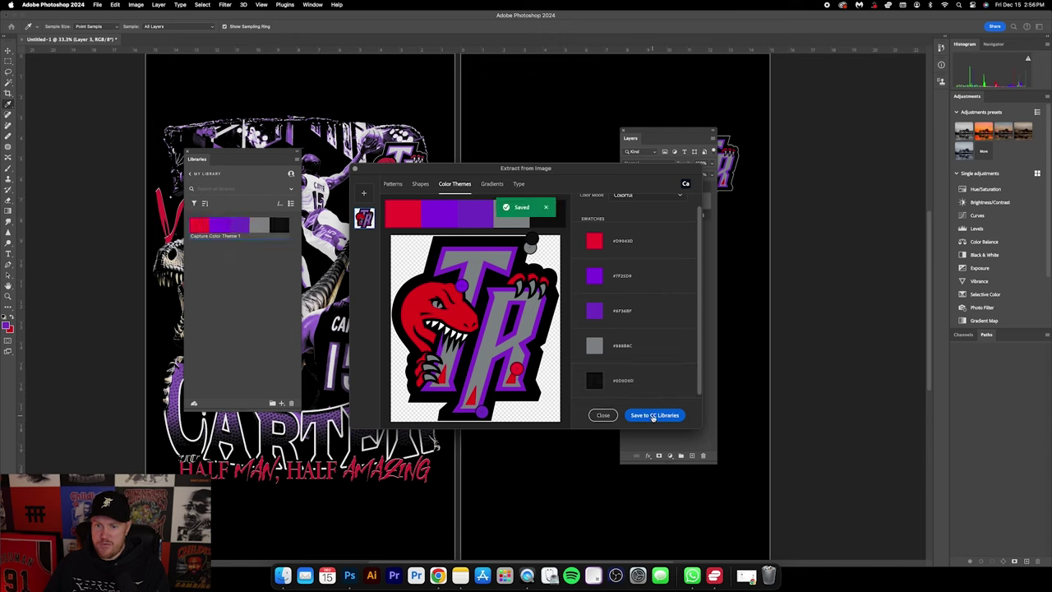
left_click(603, 416)
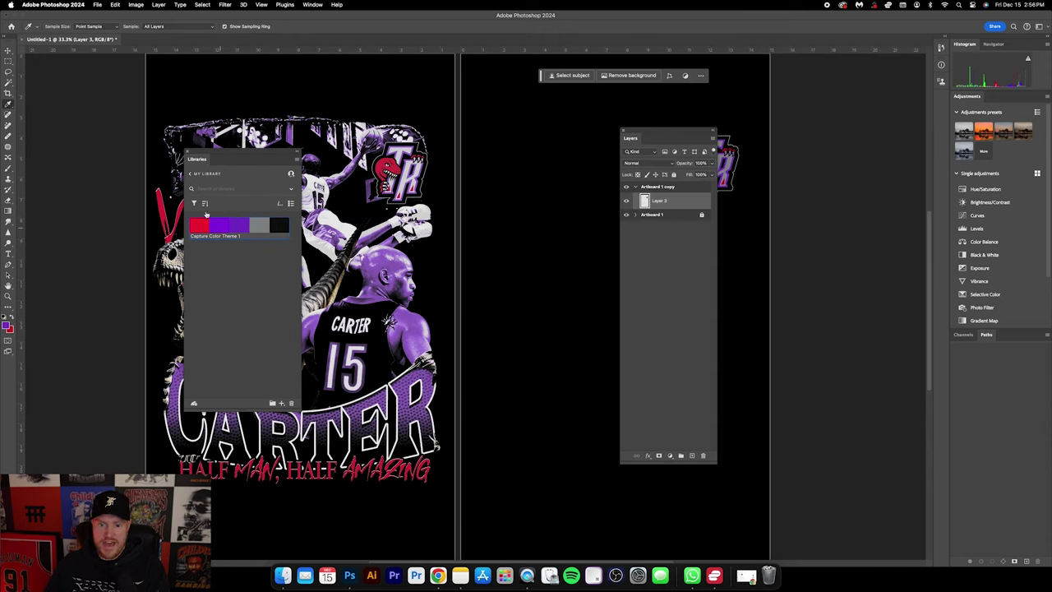
Step: Close the Libraries panel, move the Layers panel clear of the second artboard and activate the Move tool
left_click(187, 152)
left_click_drag(657, 140, 845, 148)
key("v")
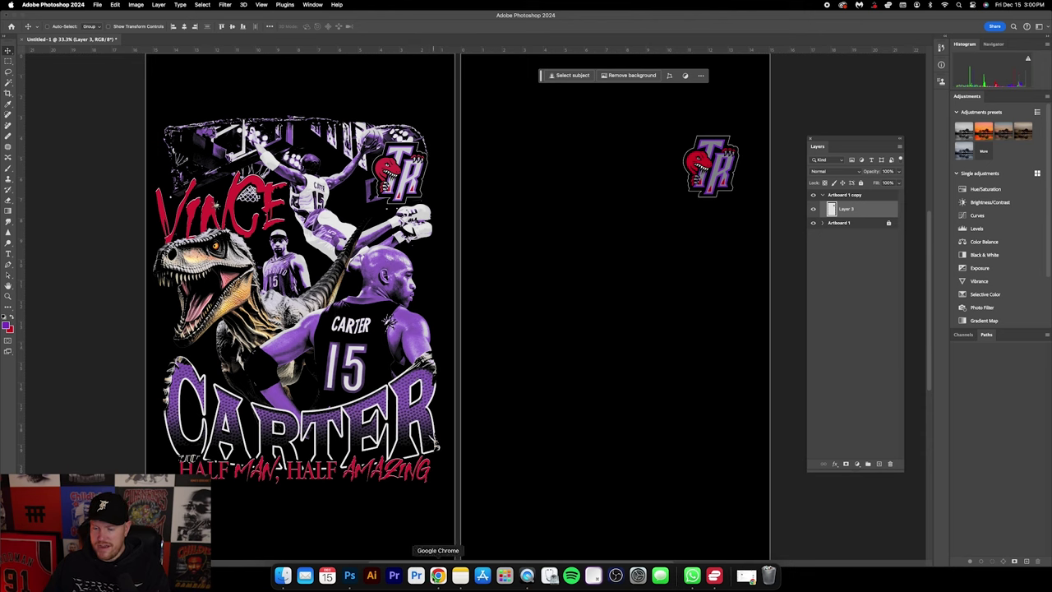
Step: In Chrome, run an advanced Google image search for "vince carter raptors" limited to images larger than 2 MP
left_click(437, 575)
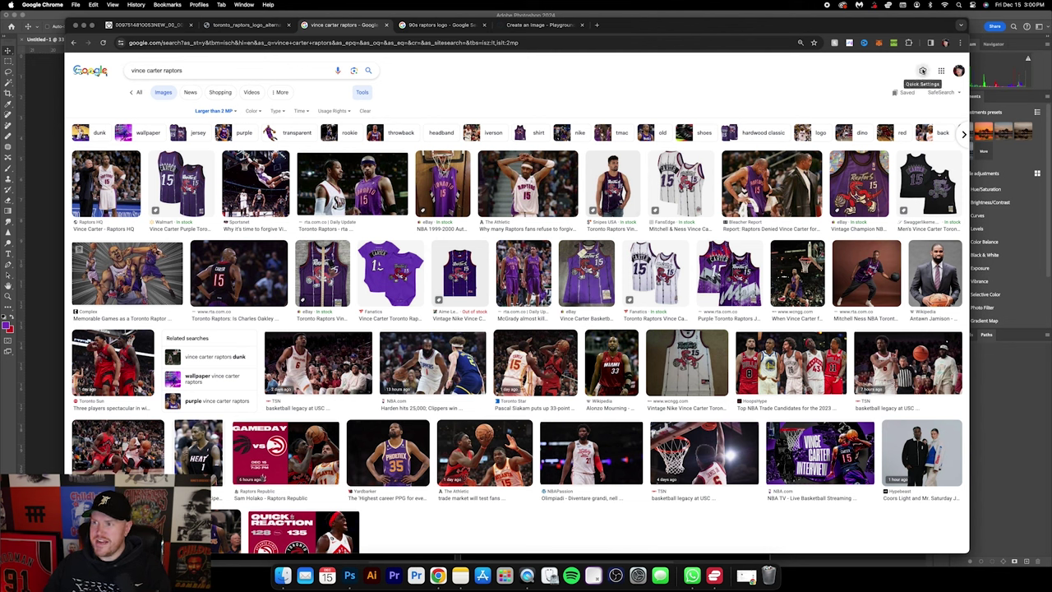
left_click(923, 72)
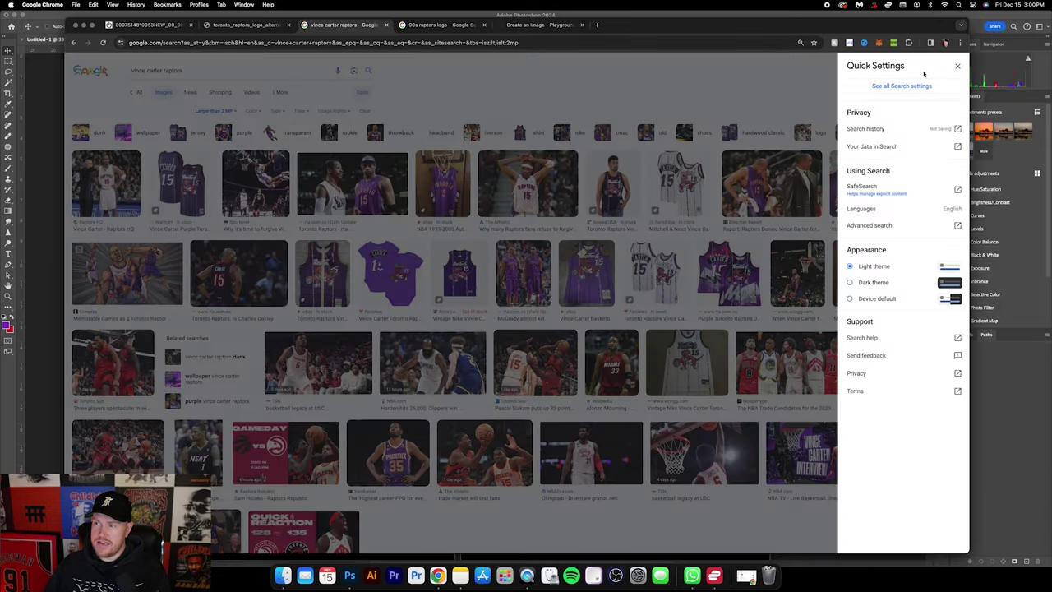
left_click(881, 225)
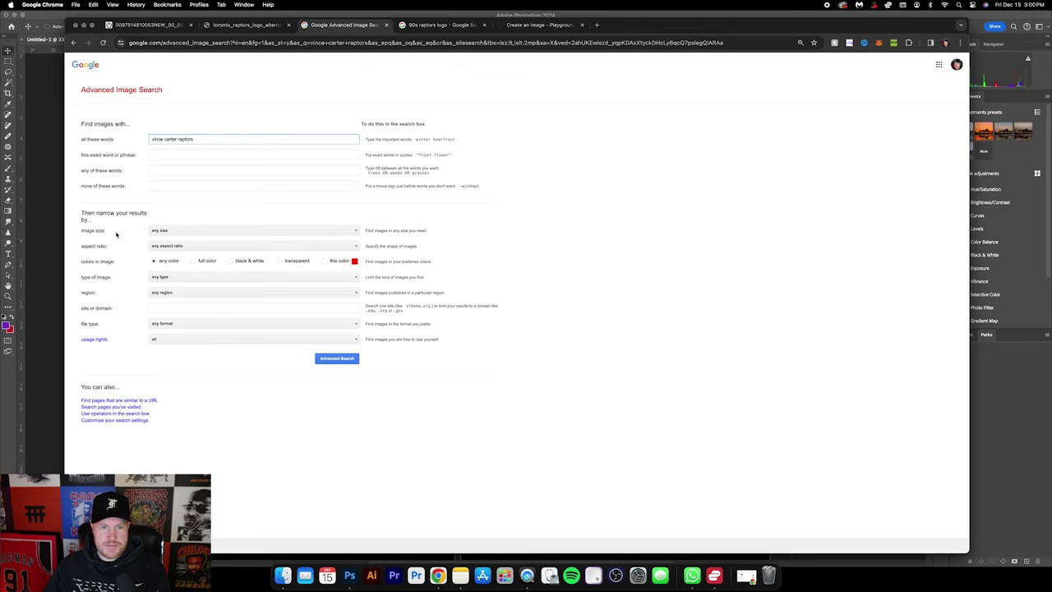
left_click(181, 233)
scroll(206, 269, "down", 3)
left_click(209, 272)
left_click(338, 362)
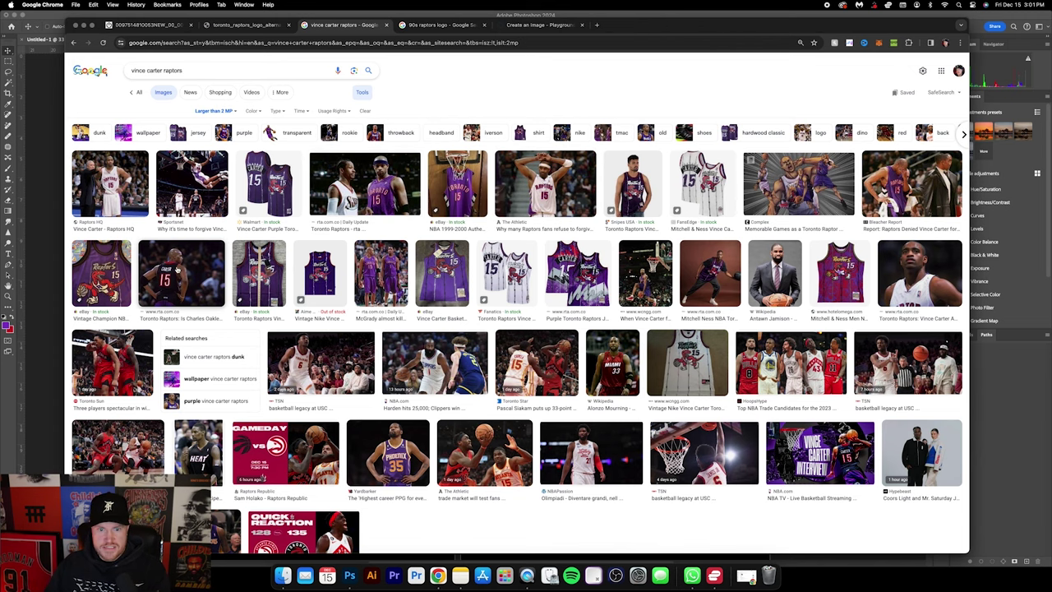
Step: Copy the photo of Carter's back in the black 15 jersey into Photoshop and position it below the logo on the second artboard
left_click(178, 271)
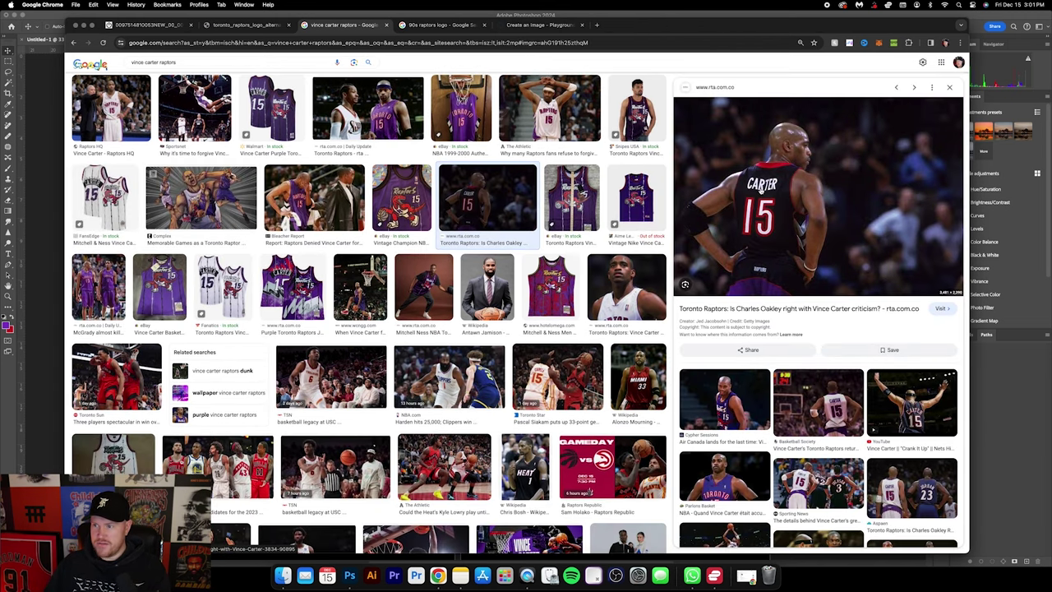
right_click(772, 179)
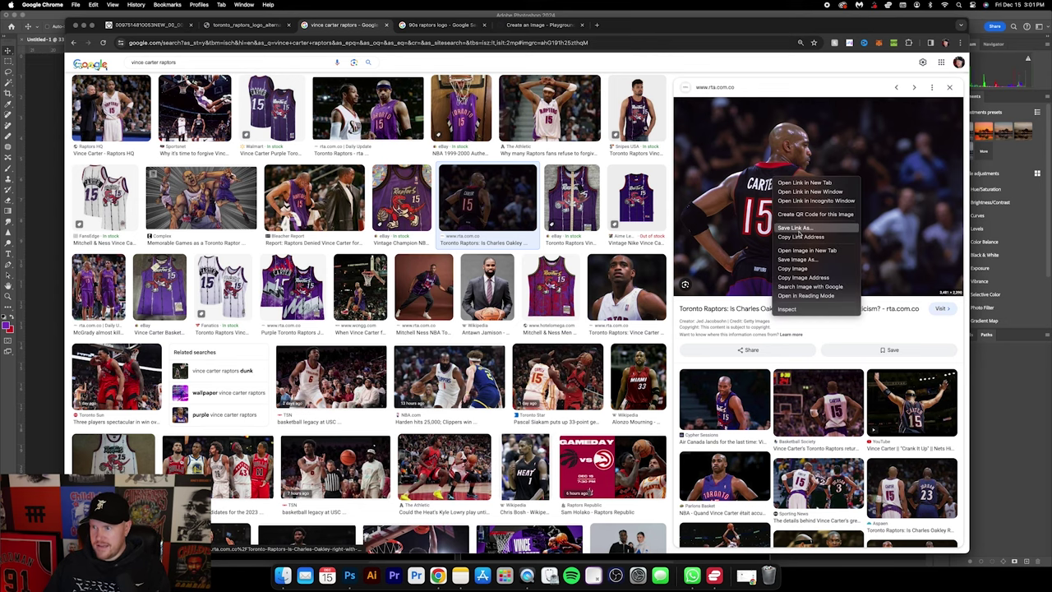
left_click(794, 269)
key("super+Tab")
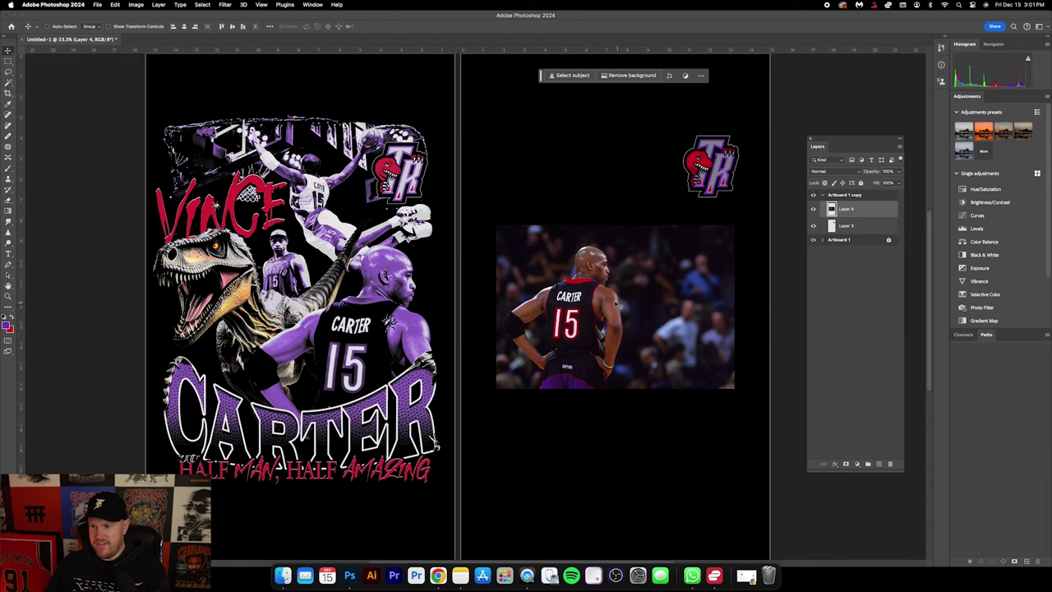
left_click_drag(605, 280, 668, 310)
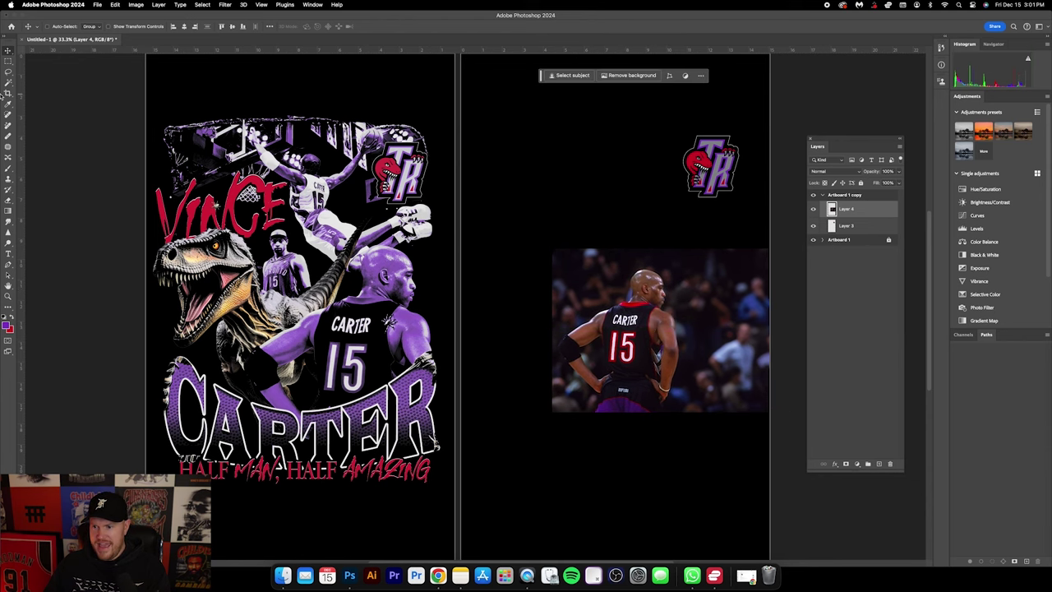
Step: Crop the photo to the player by copying a rectangular selection around him to a new layer and removing the original layer
left_click(8, 61)
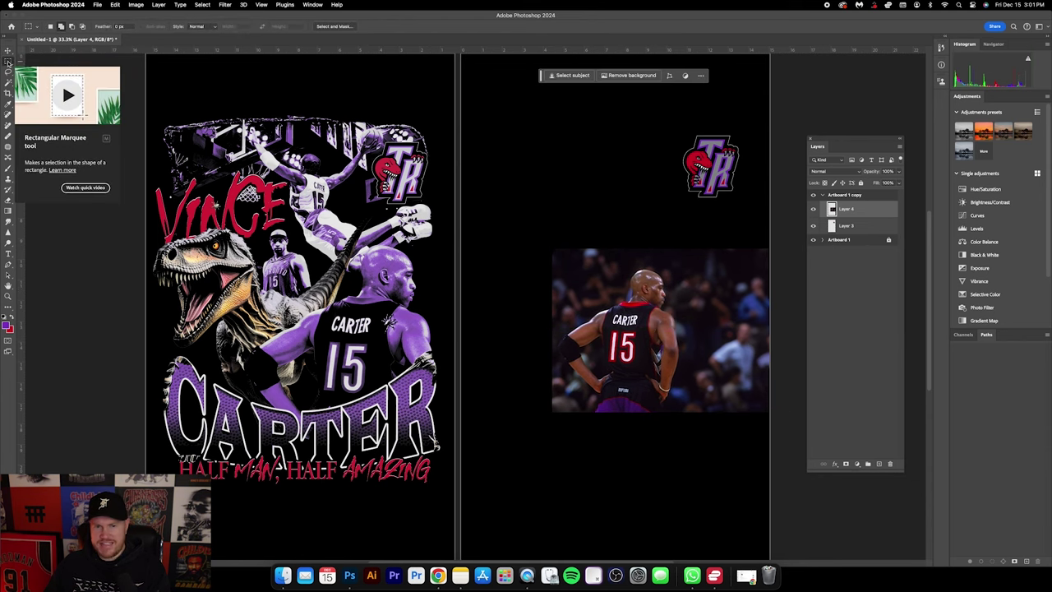
left_click_drag(549, 263, 688, 415)
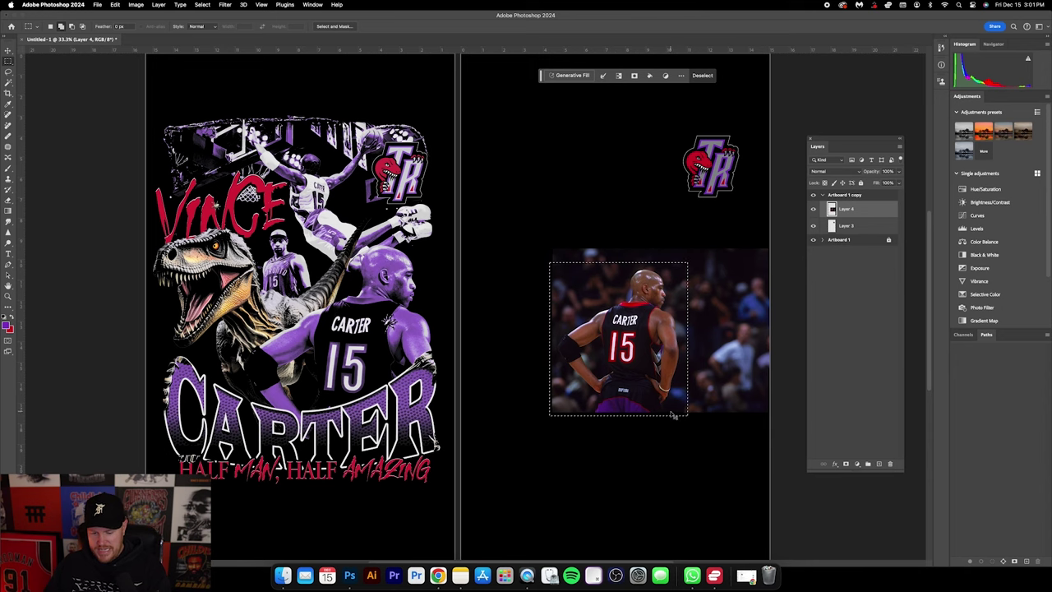
key("super+j")
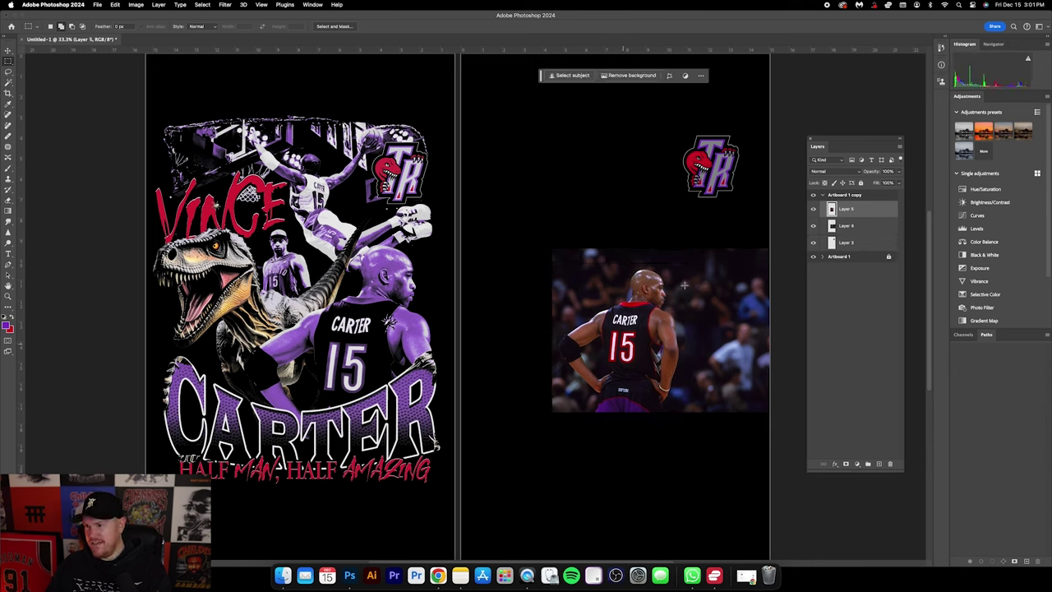
left_click(860, 225)
key("super+e")
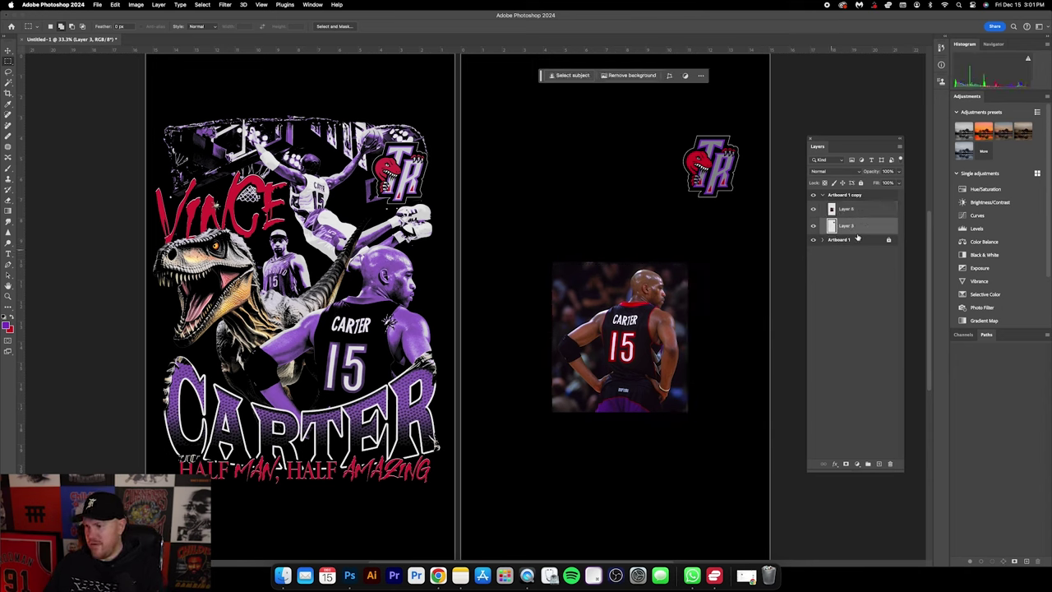
Step: Enlarge the photo of Carter's back to about 10.84 by 12.07 in and position it in the lower right of the second artboard
key("v")
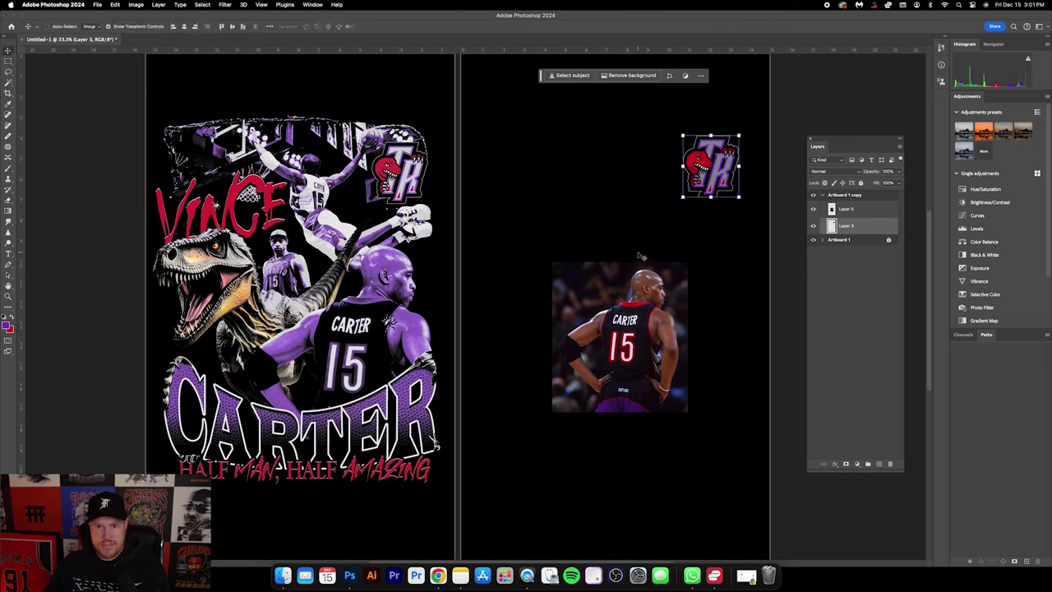
left_click(684, 267)
key("super+t")
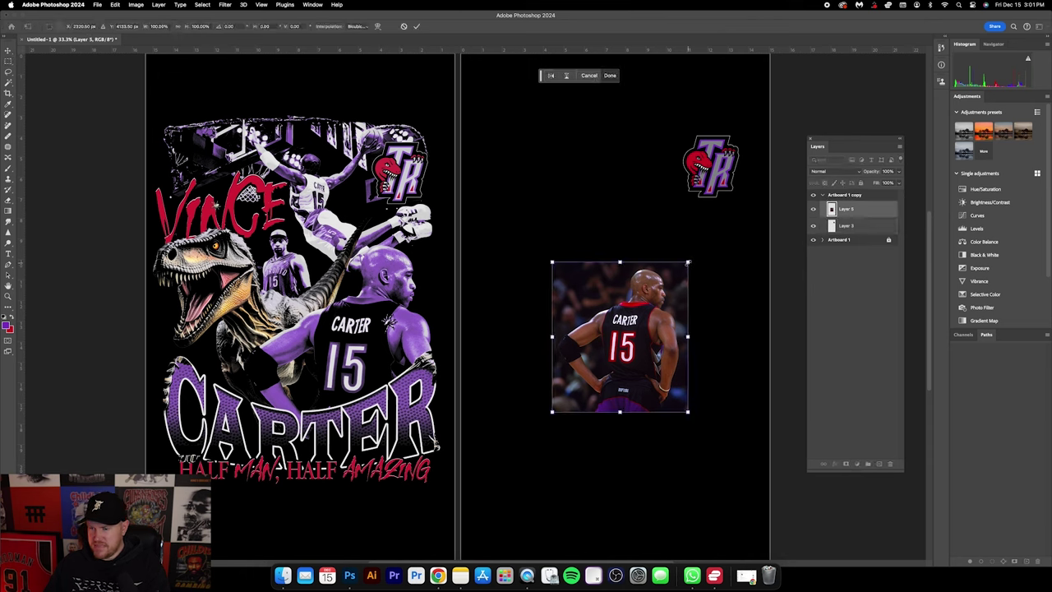
left_click_drag(688, 261, 734, 223)
left_click_drag(553, 412, 503, 462)
left_click_drag(698, 232, 740, 234)
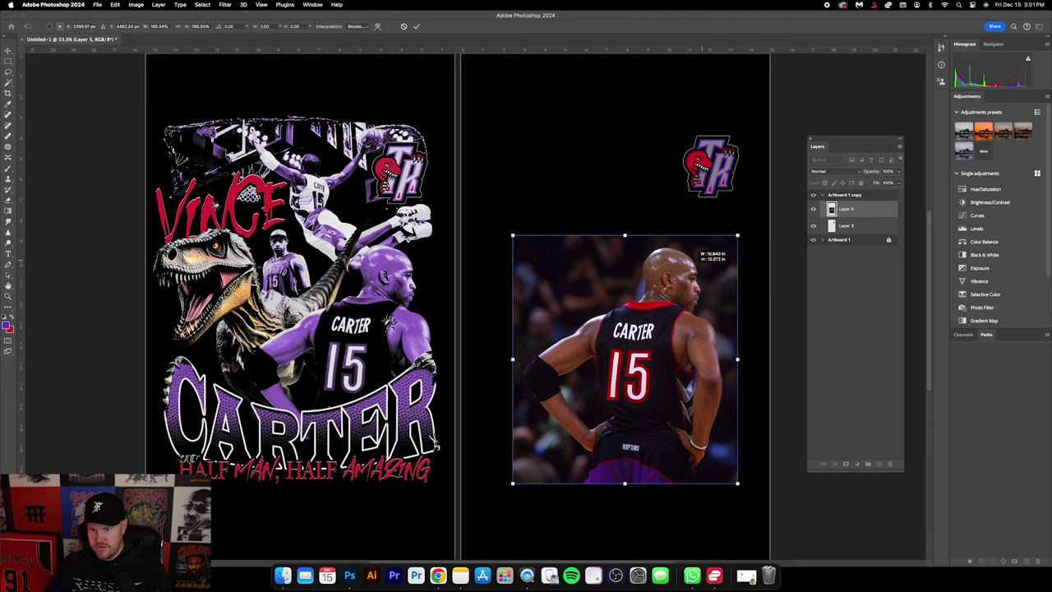
left_click_drag(658, 329, 668, 325)
key("Return")
Step: Show the Properties panel, remove the background of the player photo with its quick action and move the panel clear of the second artboard
left_click(314, 5)
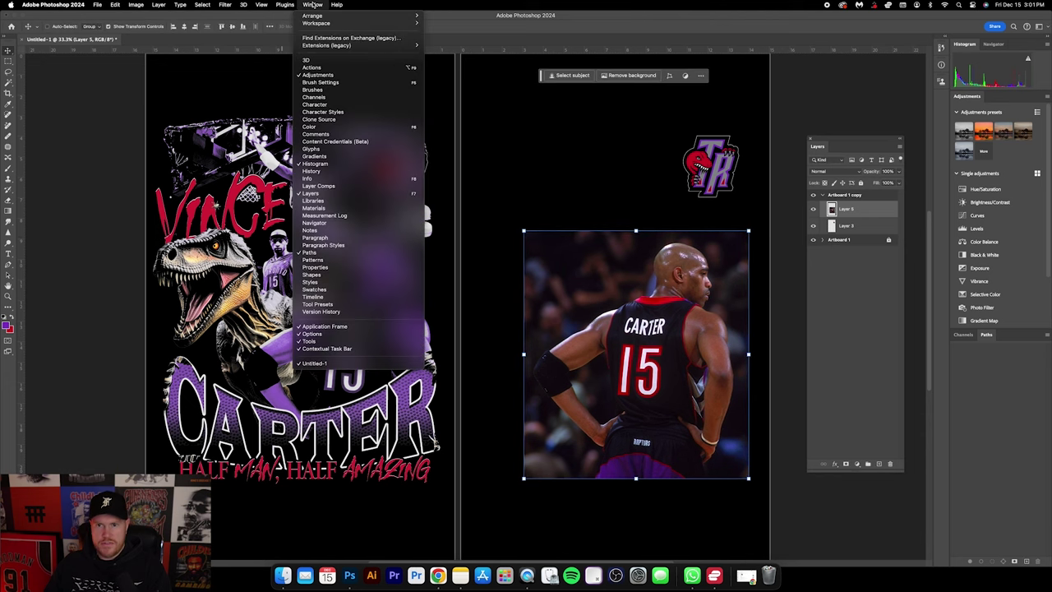
left_click(339, 267)
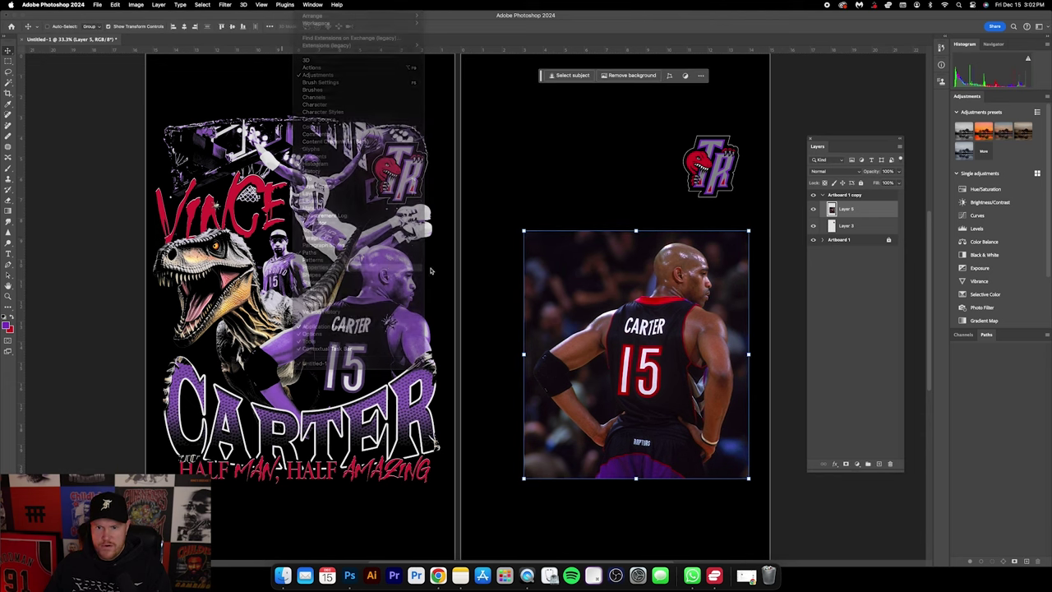
left_click_drag(650, 234, 605, 153)
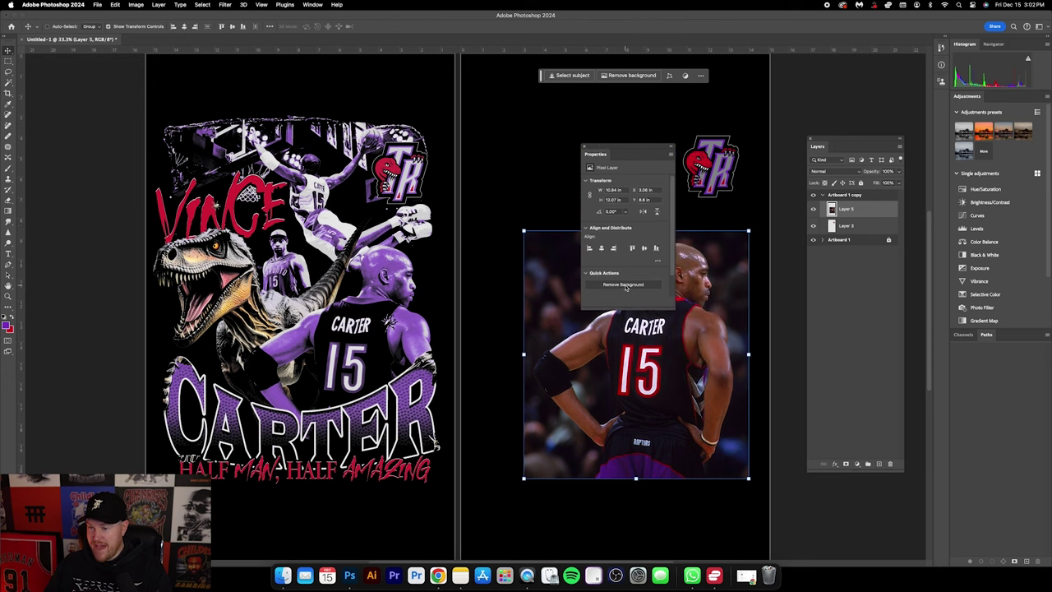
left_click(628, 285)
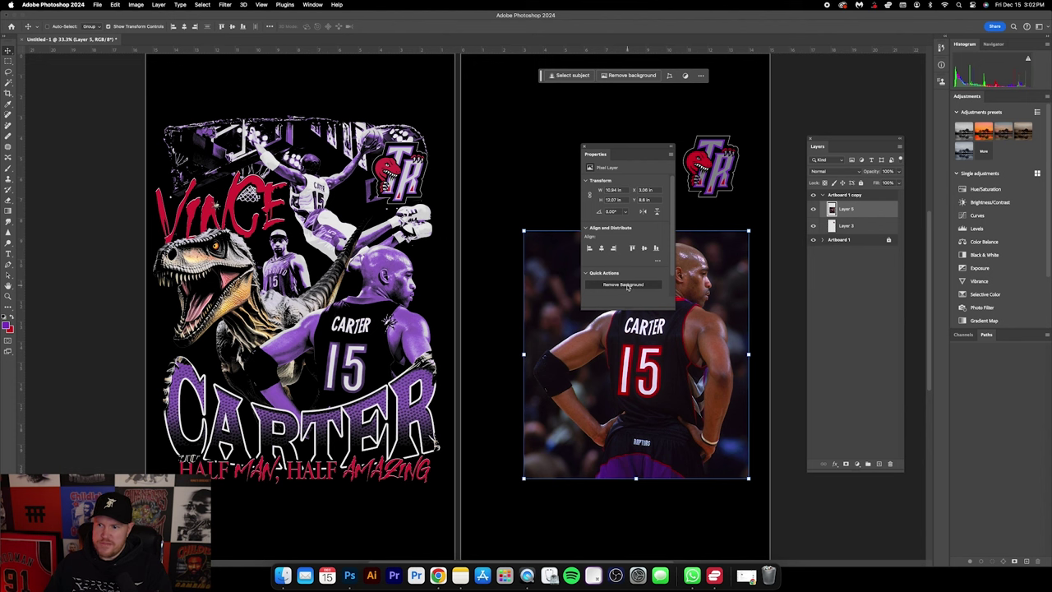
left_click_drag(620, 153, 83, 150)
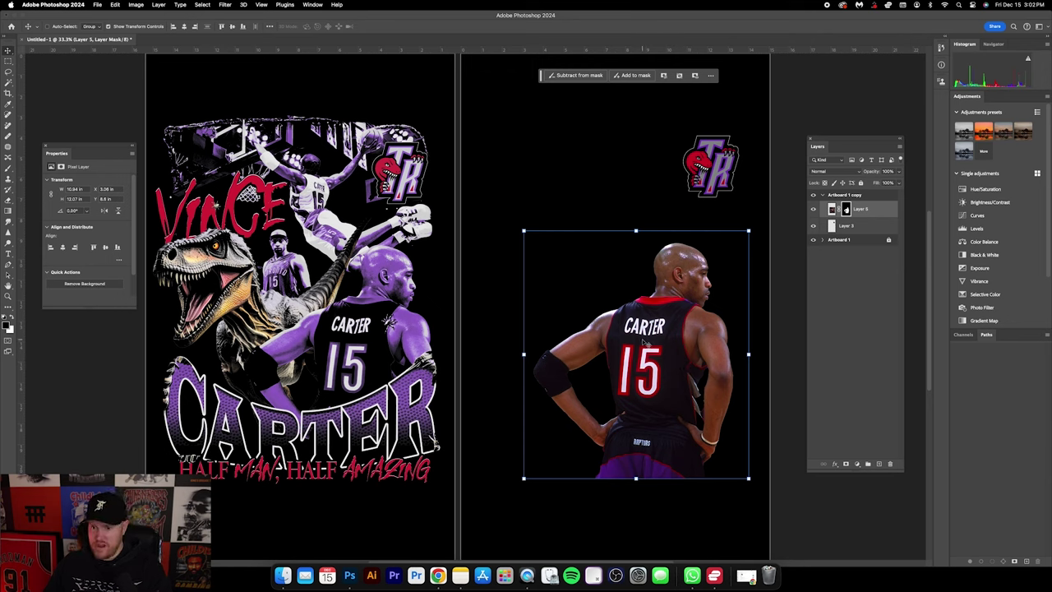
Step: Hide the transform controls and nudge the cut-out player slightly to the right
left_click(110, 26)
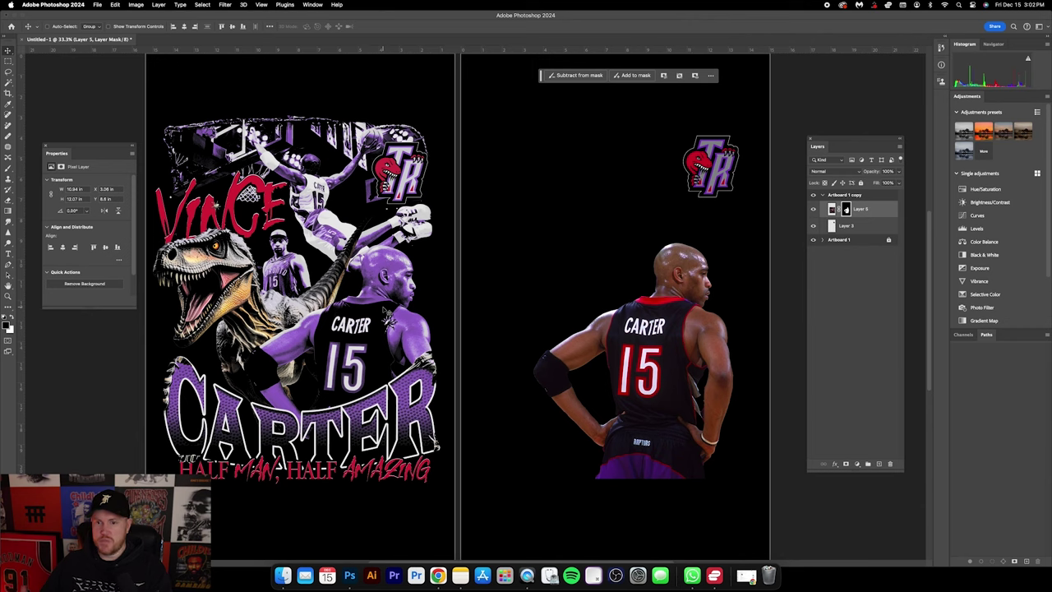
left_click_drag(693, 300, 699, 301)
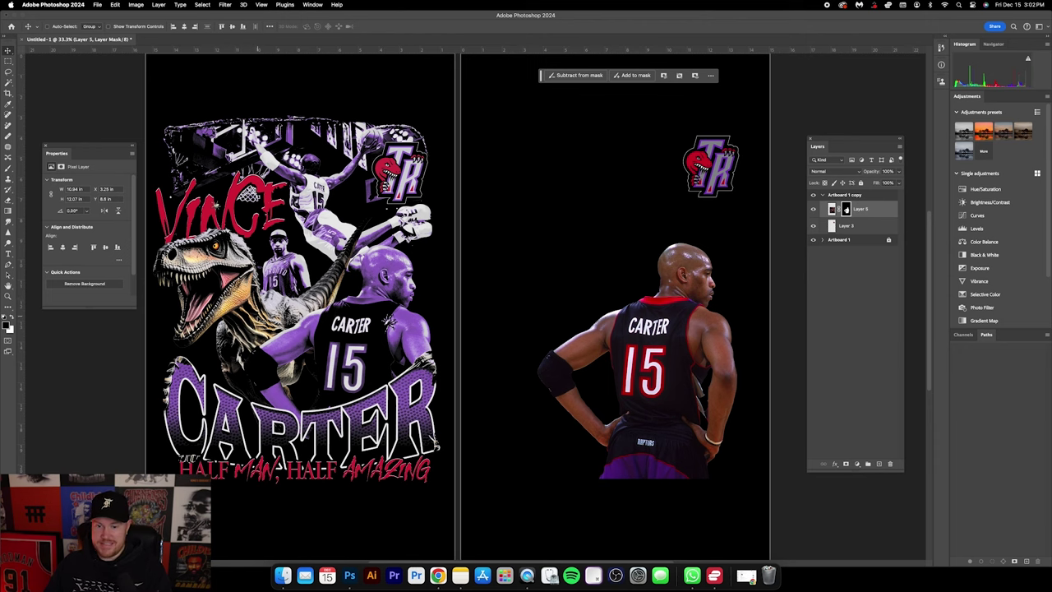
Step: Switch to the Playground image generator in Chrome and examine the velociraptor prompt, the exclusion settings, the model options and the generated images
left_click(438, 575)
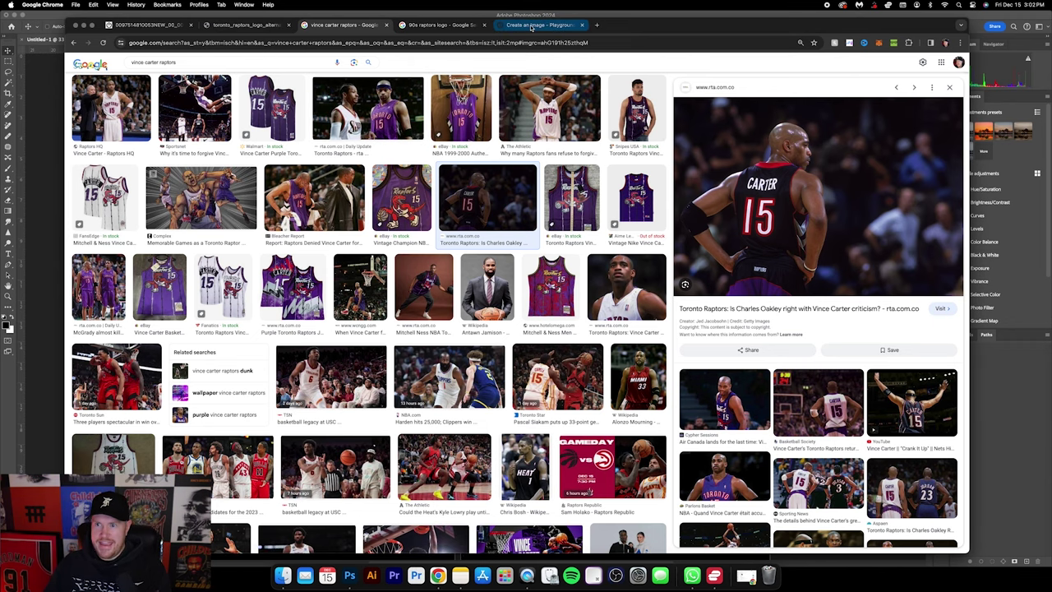
left_click(535, 25)
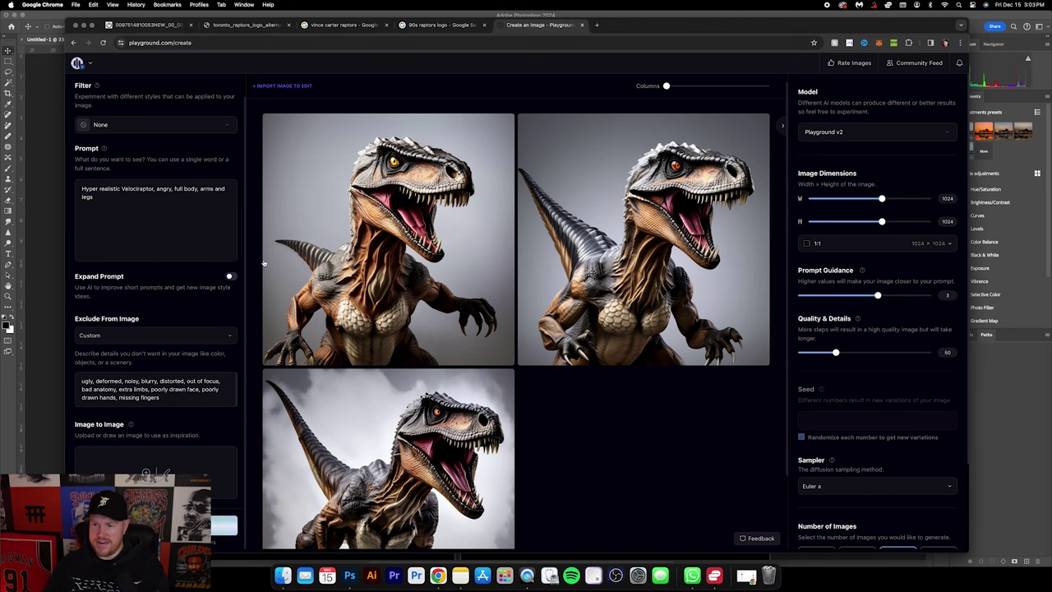
scroll(430, 276, "down", 2)
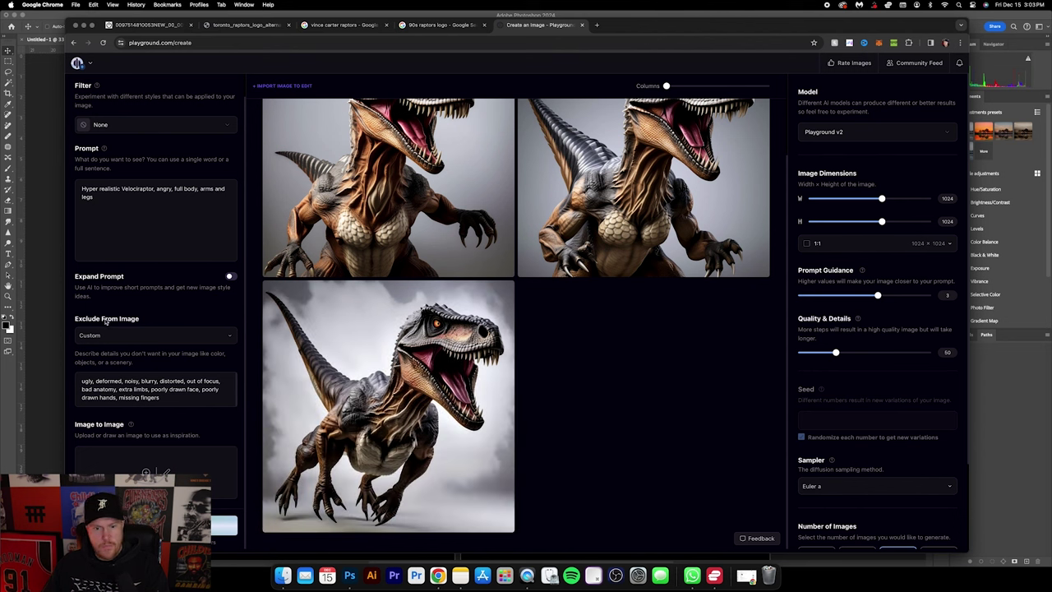
left_click(131, 336)
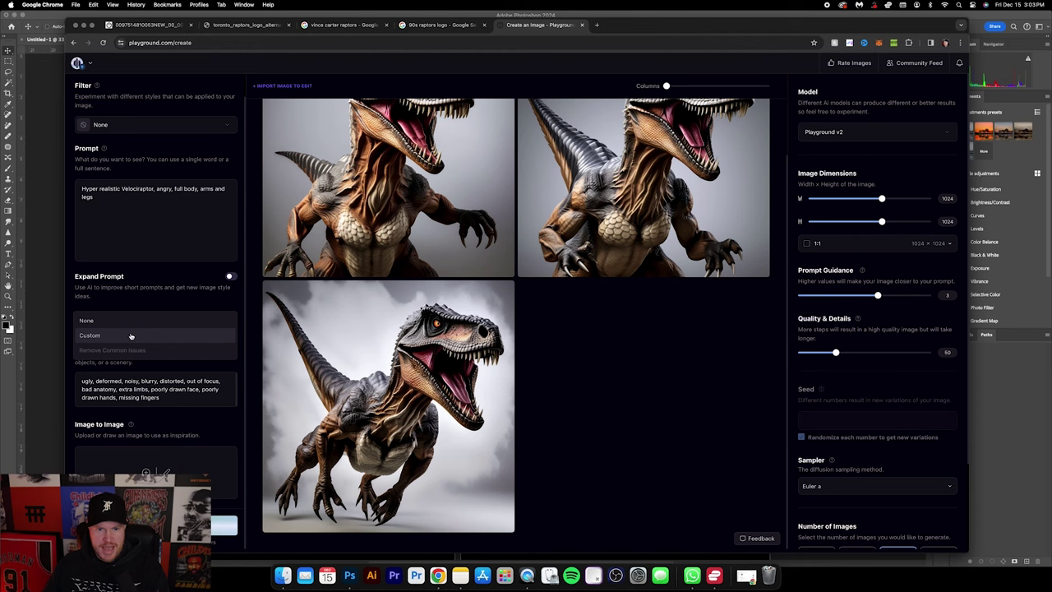
left_click(131, 335)
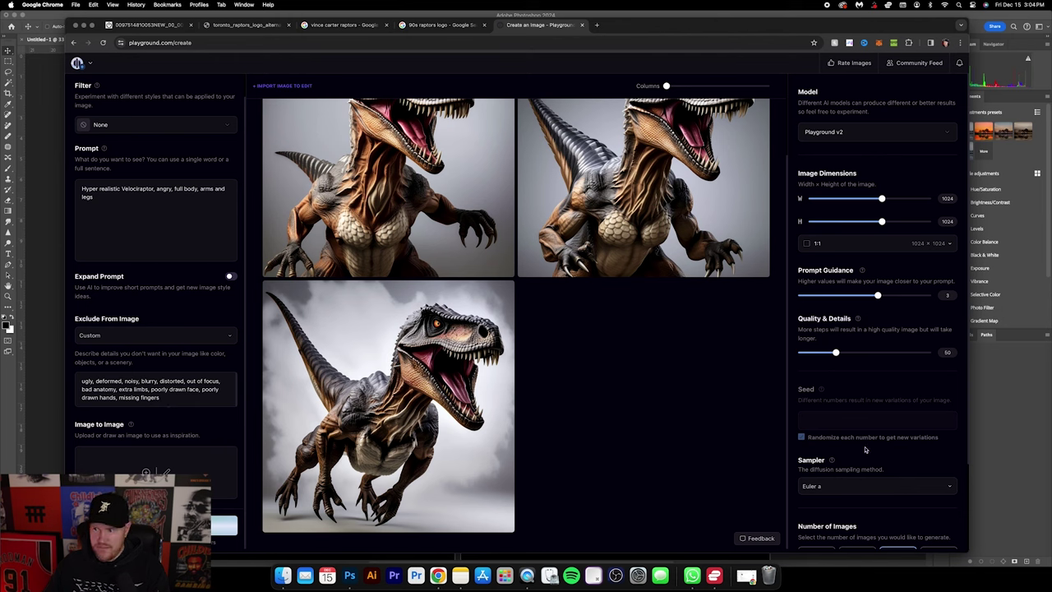
scroll(877, 445, "down", 3)
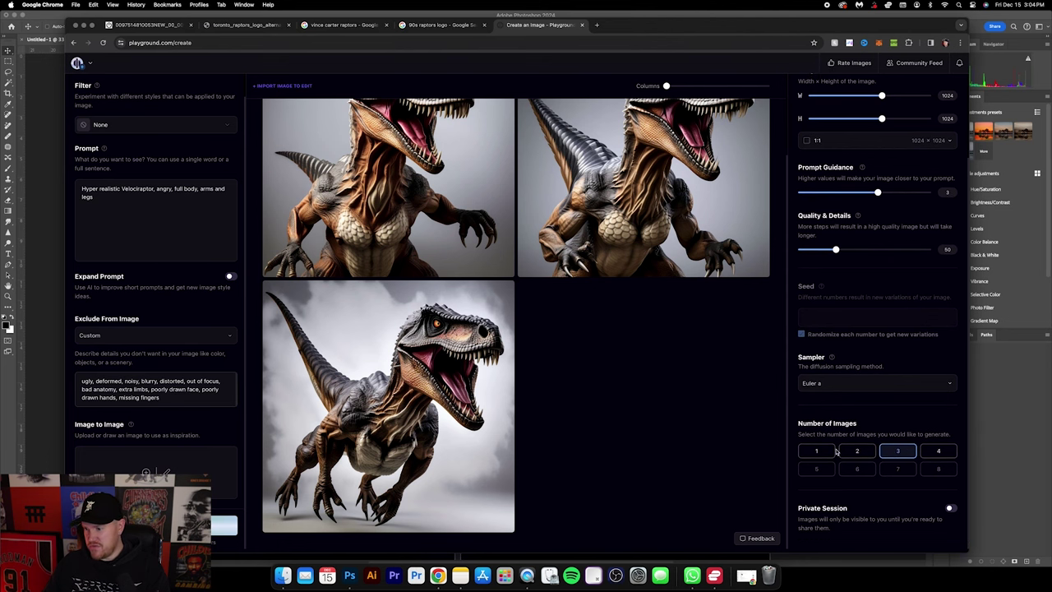
scroll(660, 370, "up", 2)
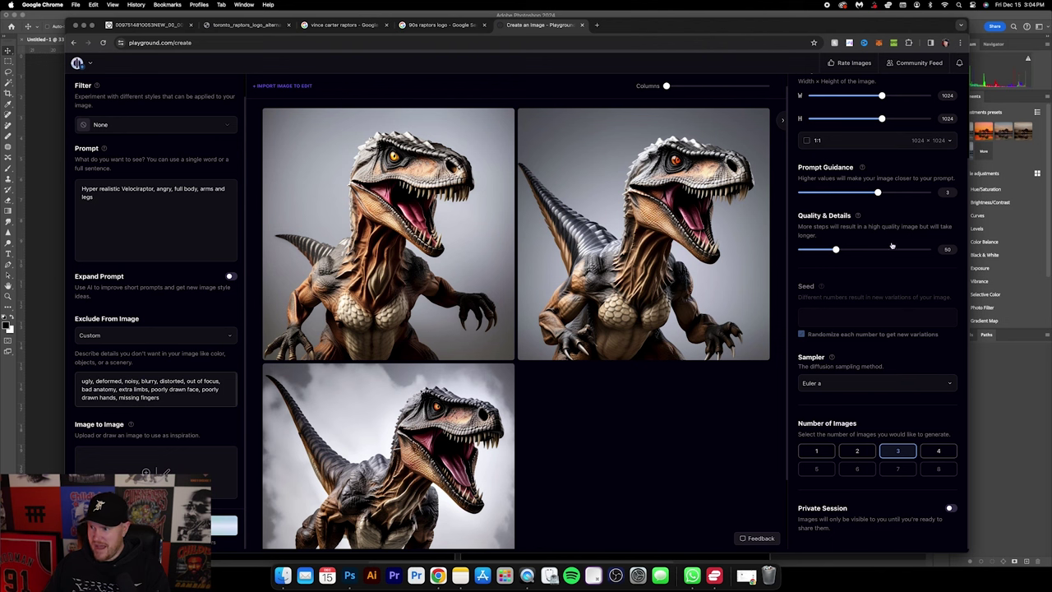
scroll(857, 206, "up", 2)
scroll(856, 205, "up", 1)
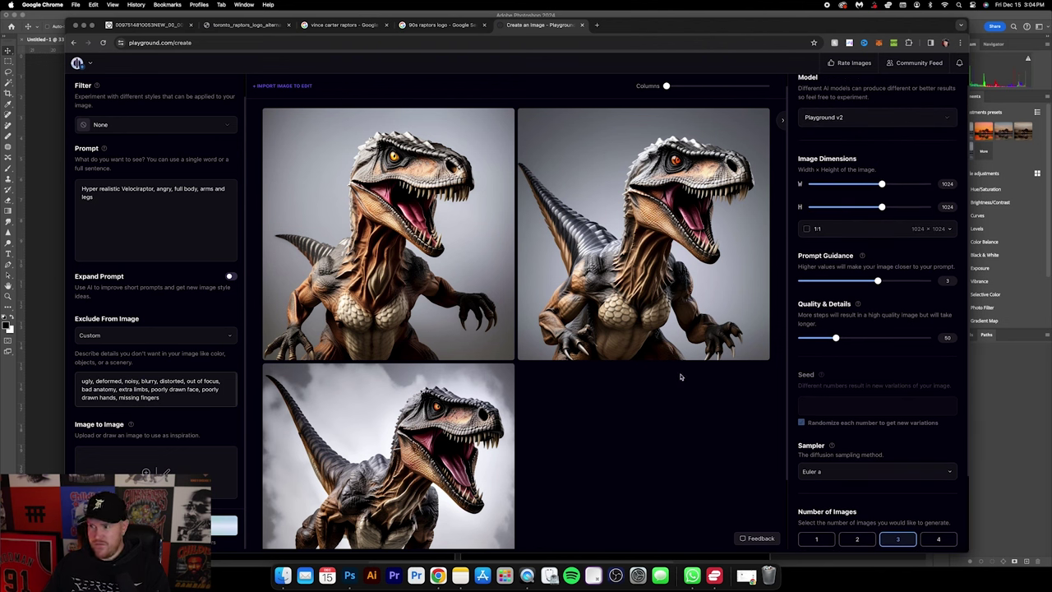
scroll(844, 272, "down", 1)
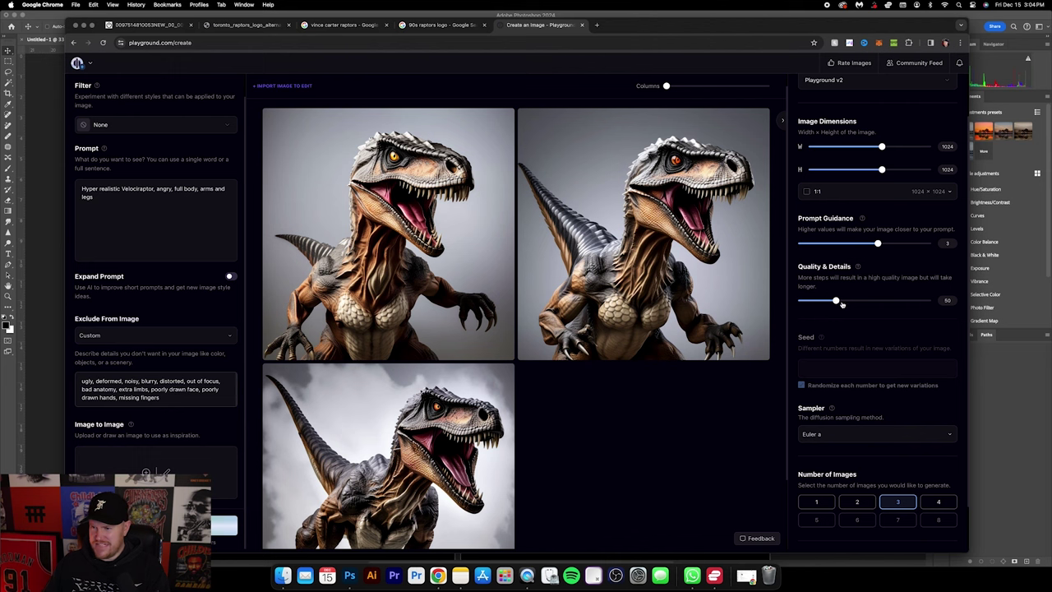
Step: Generate three more images from the velociraptor prompt and download the earlier full-body raptor with the cloudy background
left_click(224, 525)
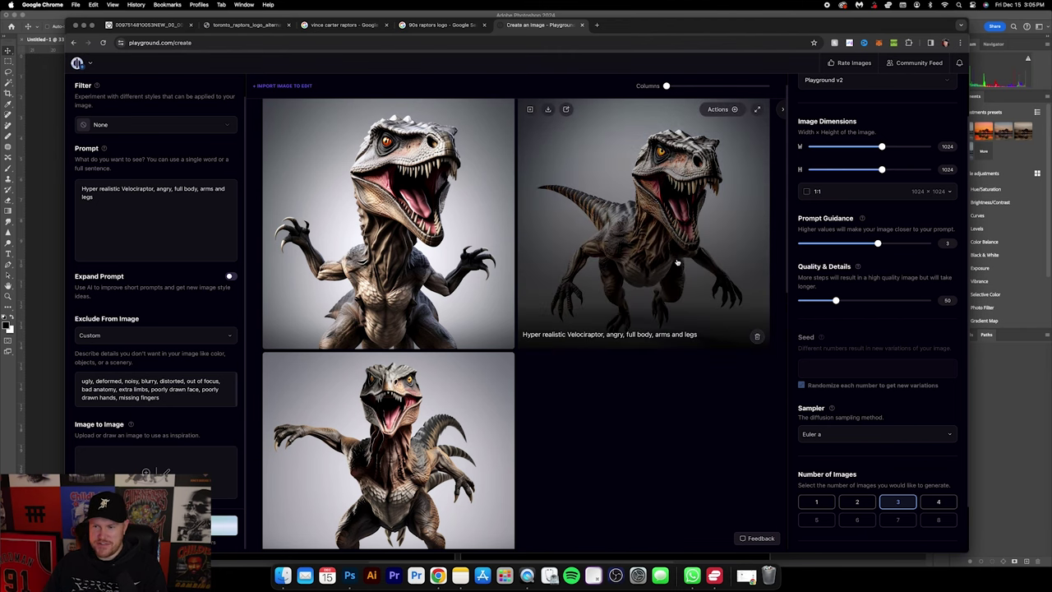
scroll(608, 386, "down", 3)
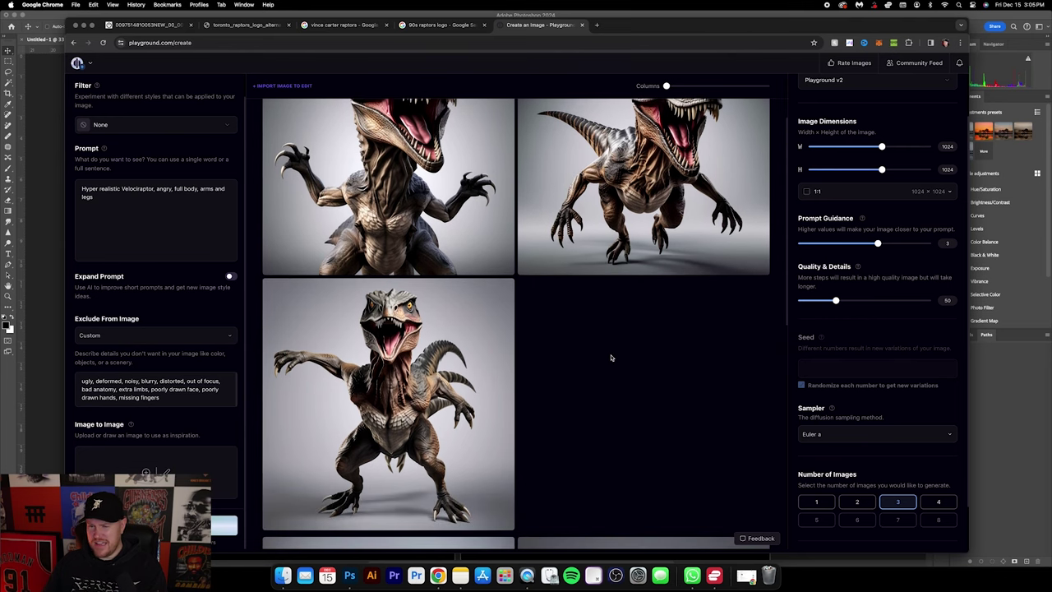
scroll(611, 357, "down", 10)
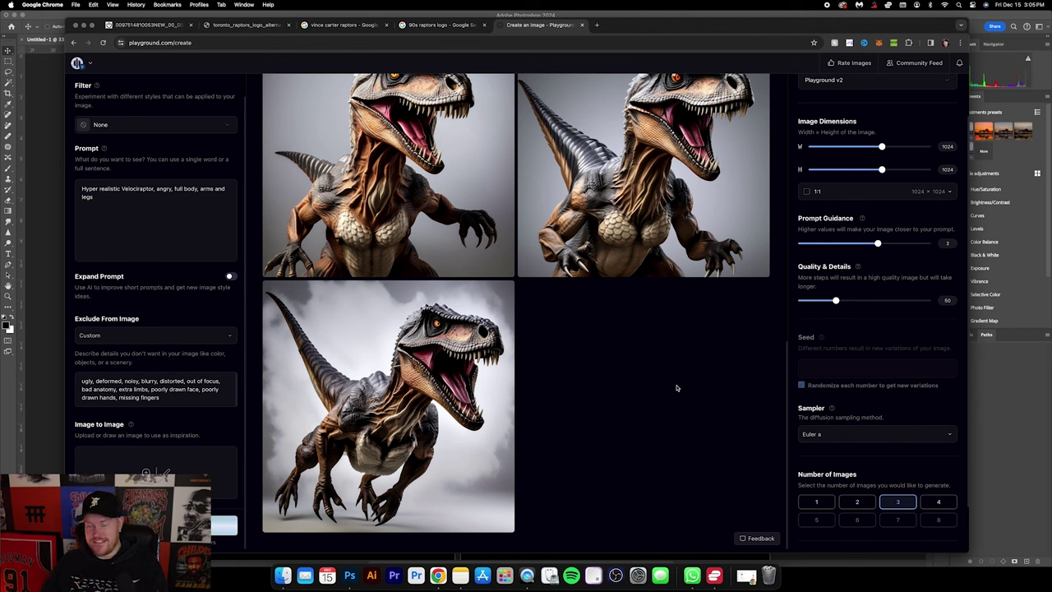
mouse_move(405, 389)
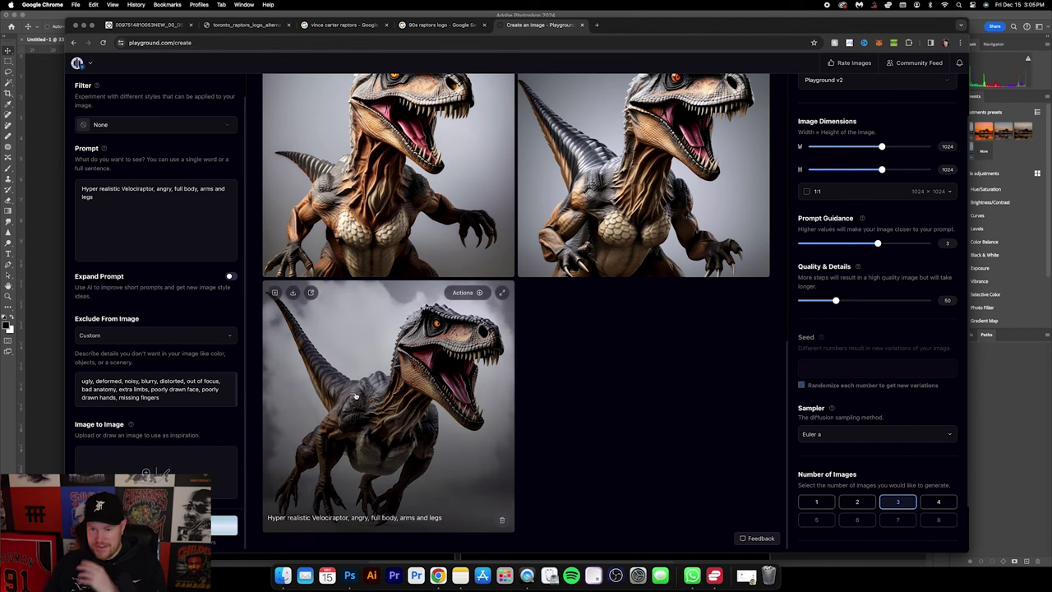
left_click(292, 293)
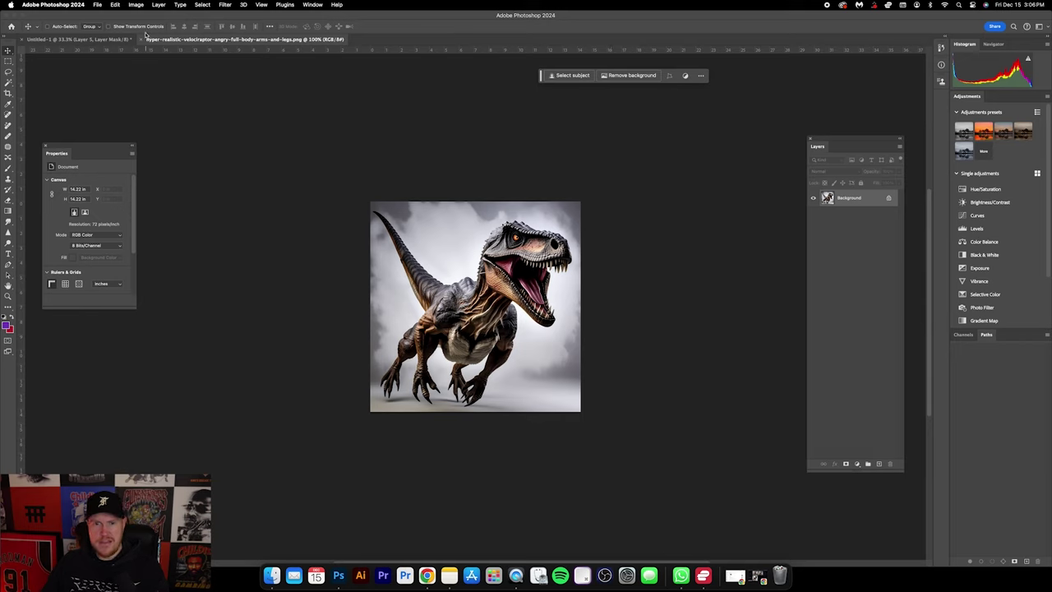
Step: In Photoshop, resample the downloaded raptor image to 300 pixels/inch using Preserve Details 2.0 with 50% noise reduction
left_click(137, 5)
left_click(156, 75)
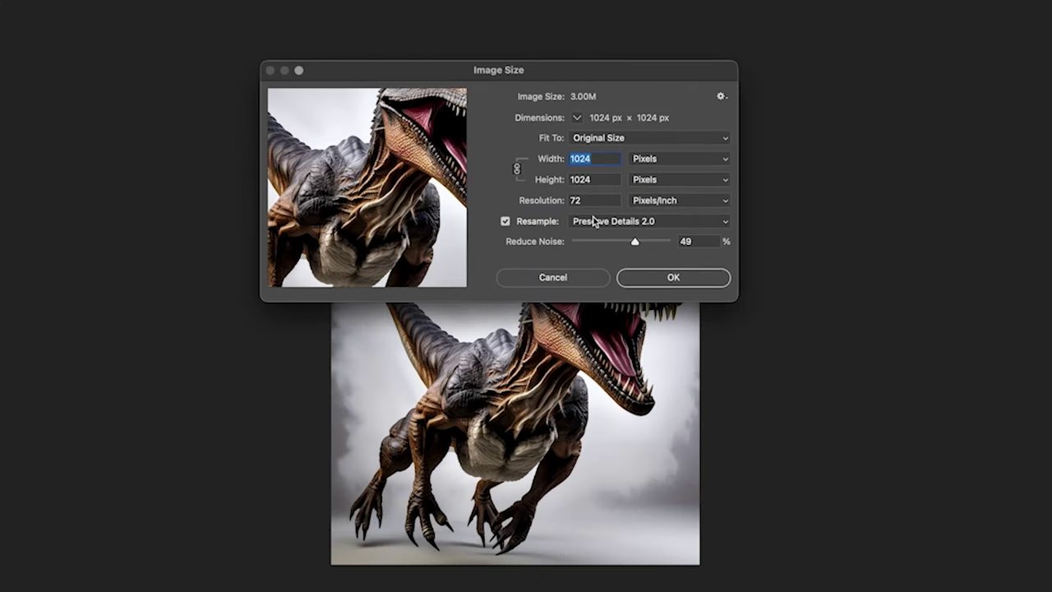
left_click(606, 227)
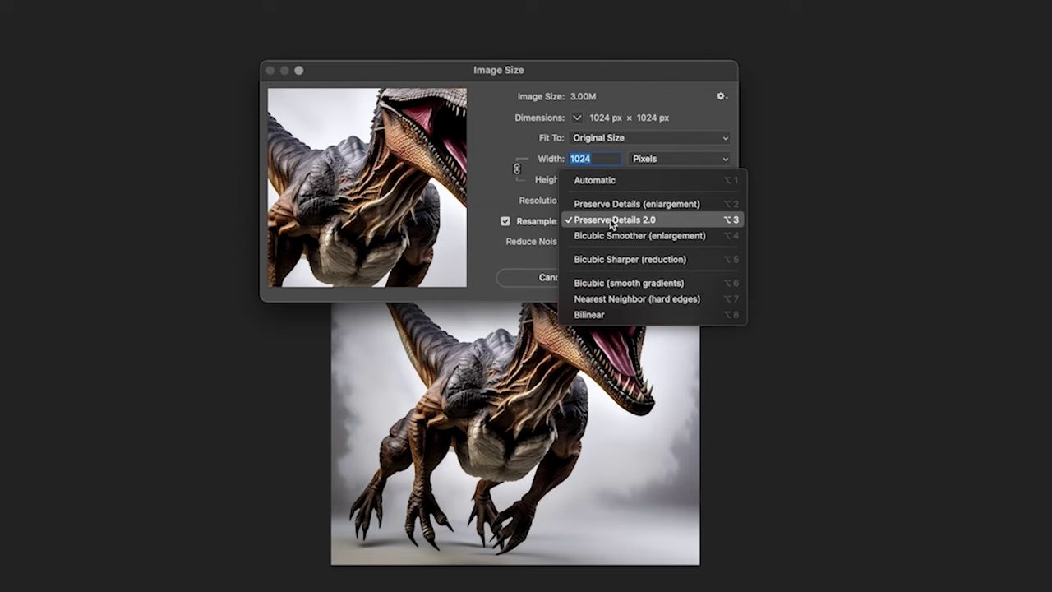
left_click(687, 225)
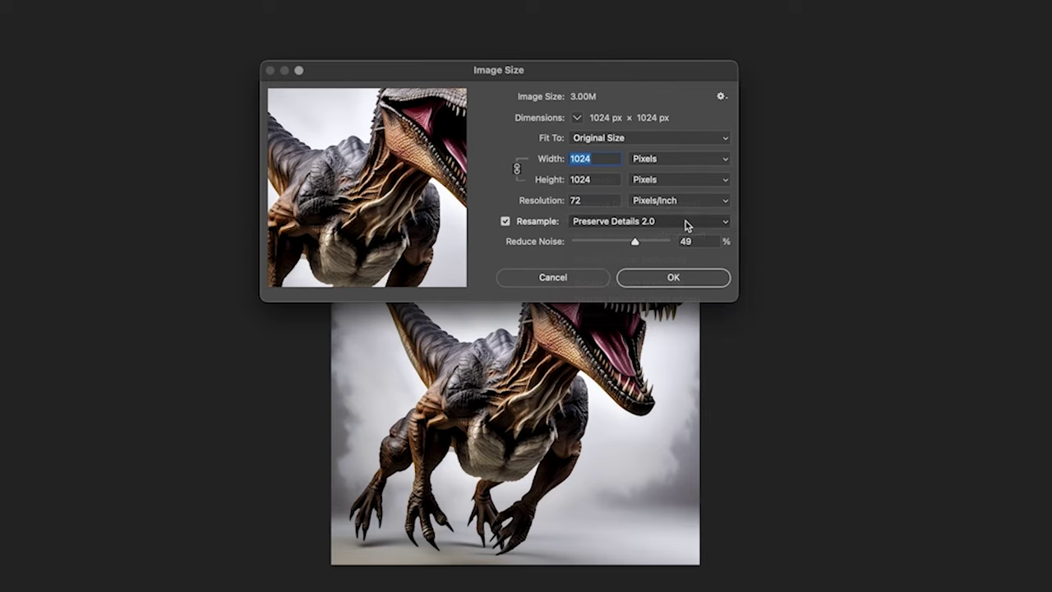
mouse_move(637, 245)
left_mouse_down()
mouse_move(630, 240)
mouse_move(638, 245)
left_mouse_up()
double_click(712, 240)
type("50")
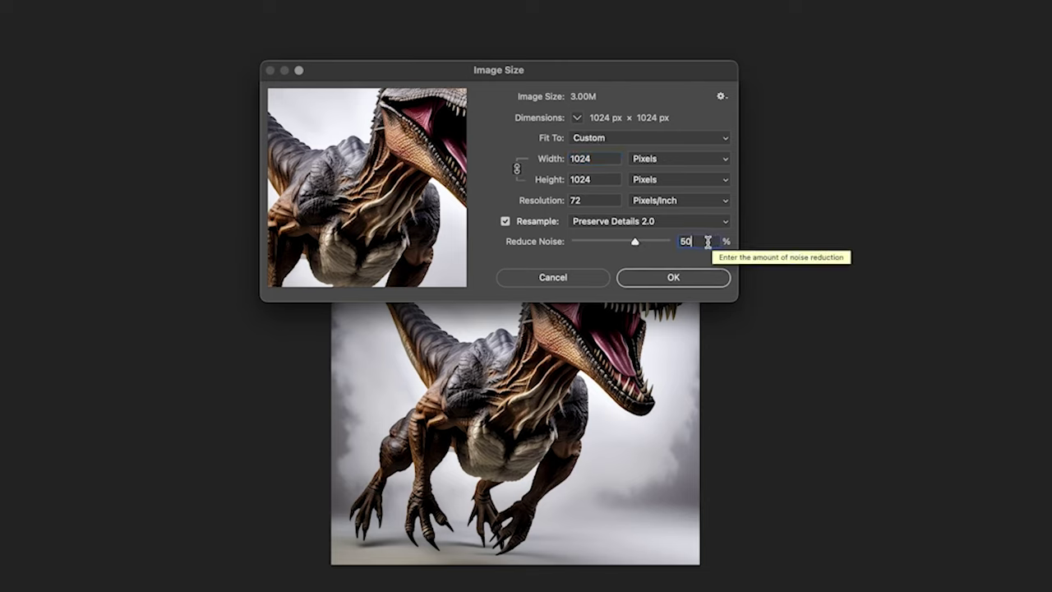
double_click(596, 199)
type("300")
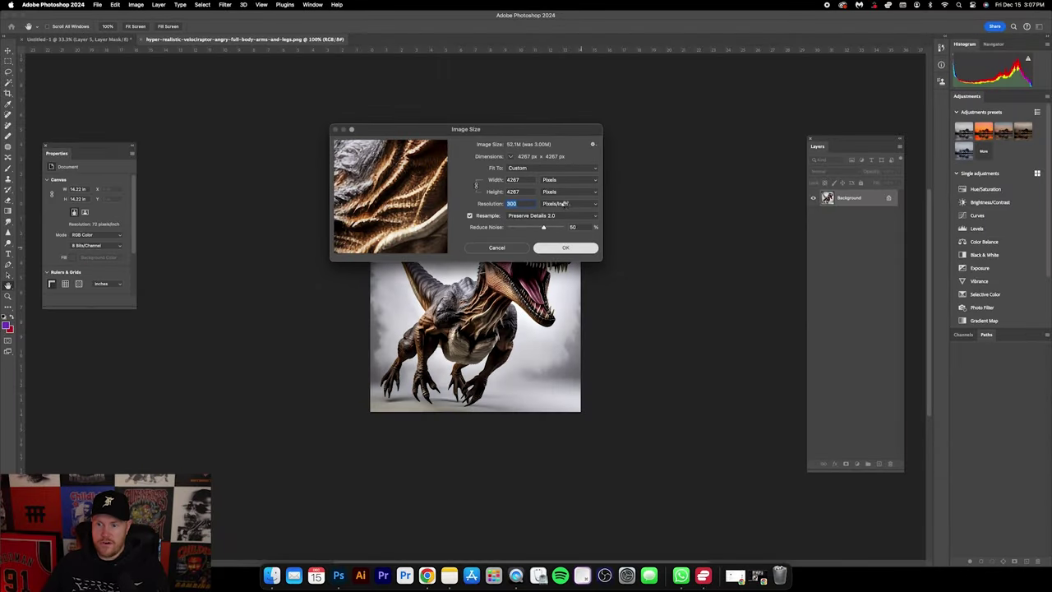
key("Return")
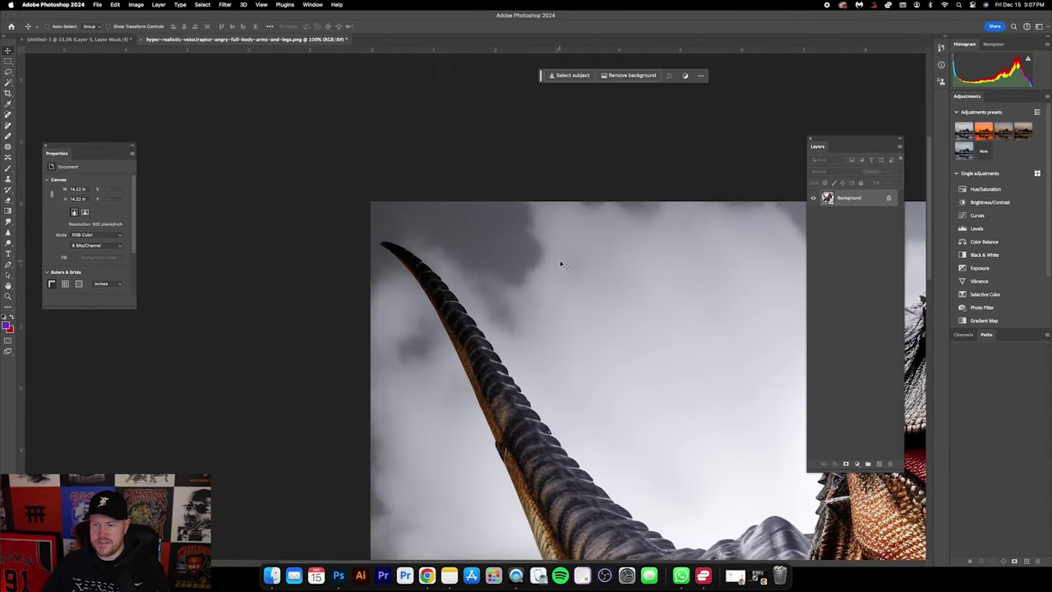
Step: Copy the whole upscaled raptor image and paste it above the player cut-out on the second artboard of the T-shirt document
key("super+minus")
key("super+minus")
key("super+minus")
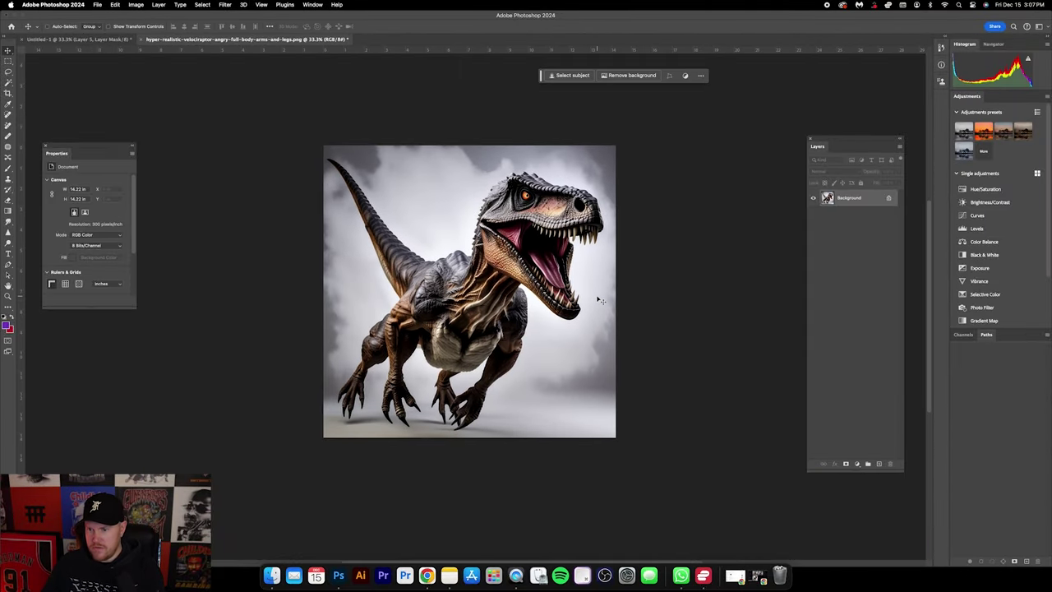
key("super+a")
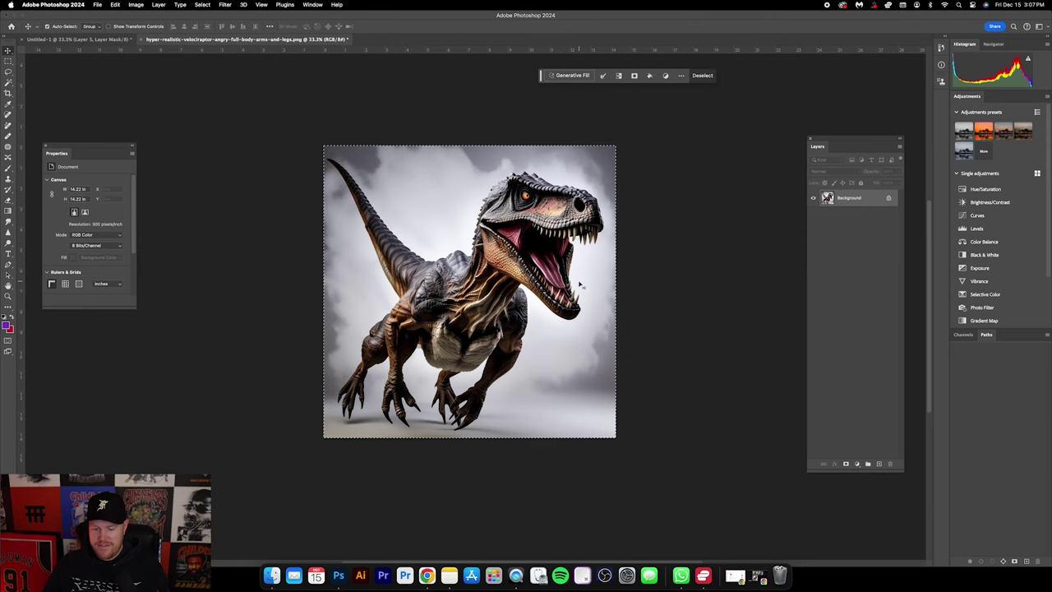
key("super+c")
left_click(78, 39)
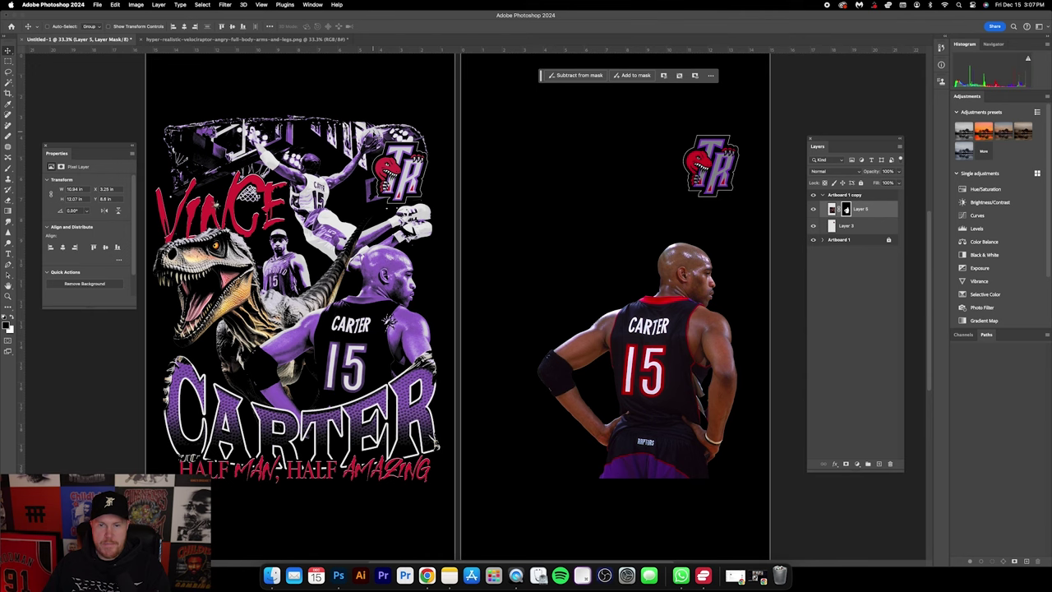
key("super+v")
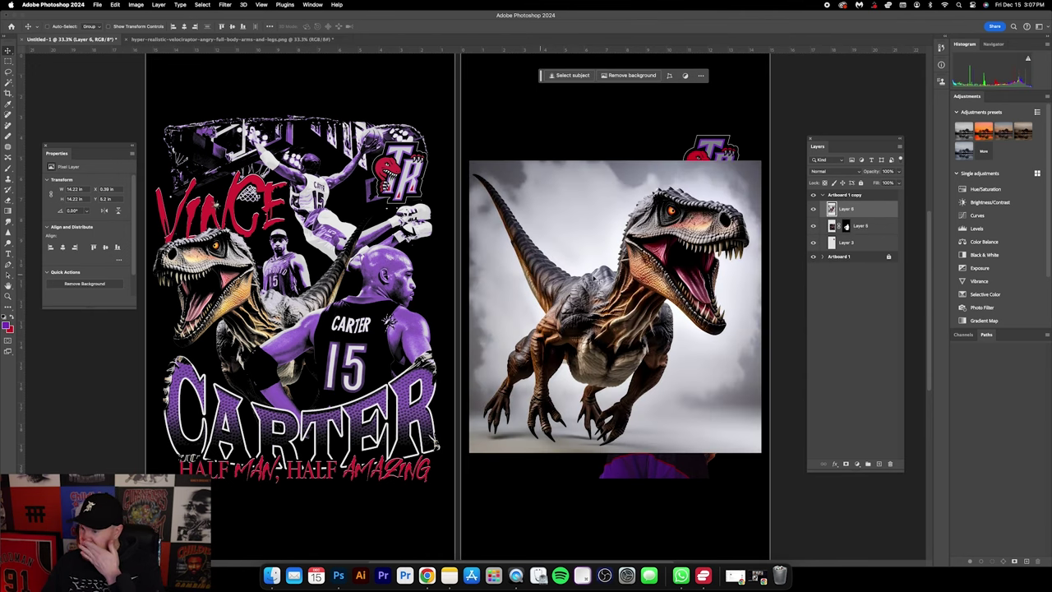
key("super+=")
key("super+=")
scroll(608, 257, "up", 6)
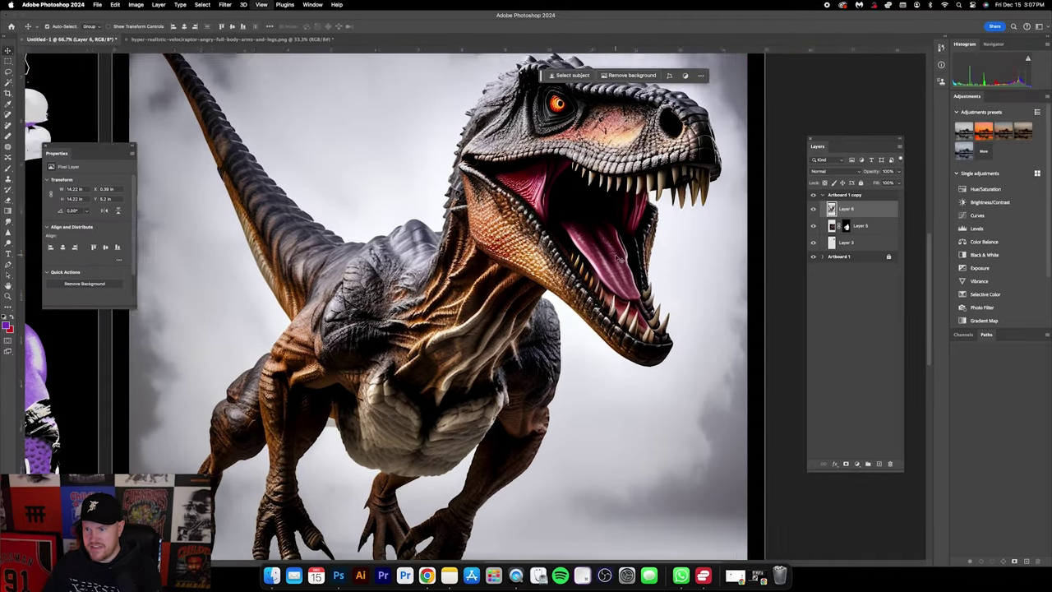
Step: Hide and reshow the raptor layer to compare the second artboard with the finished design beside it
key("super+minus")
key("super+minus")
key("super+minus")
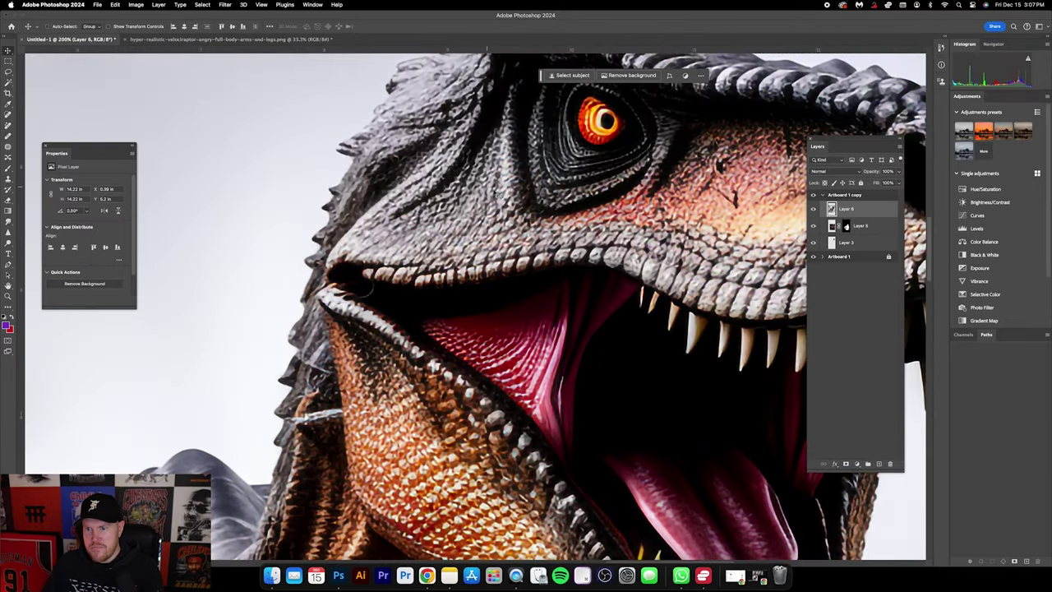
key("super+minus")
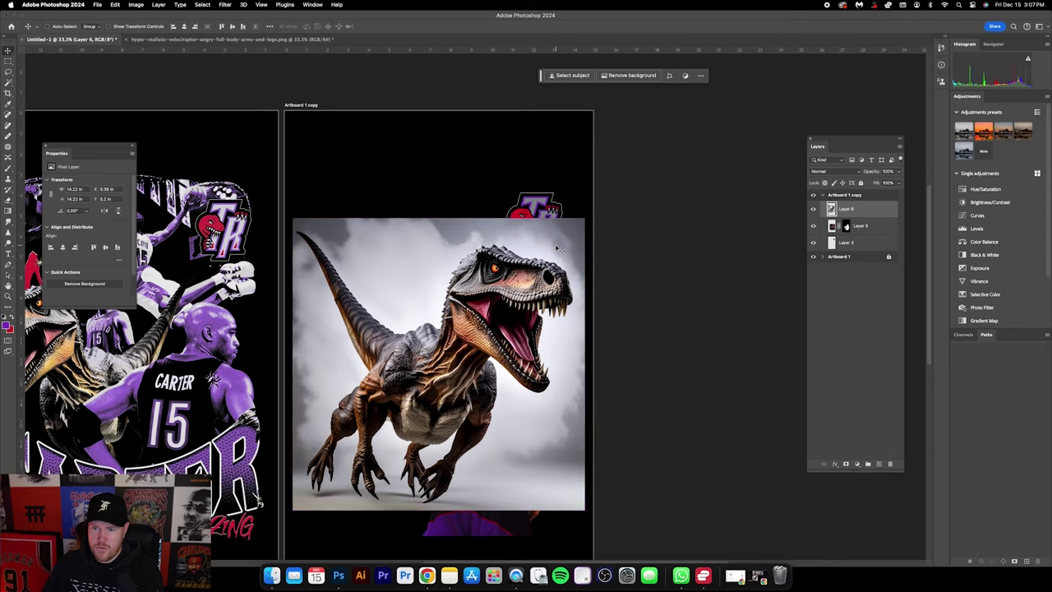
scroll(526, 304, "left", 3)
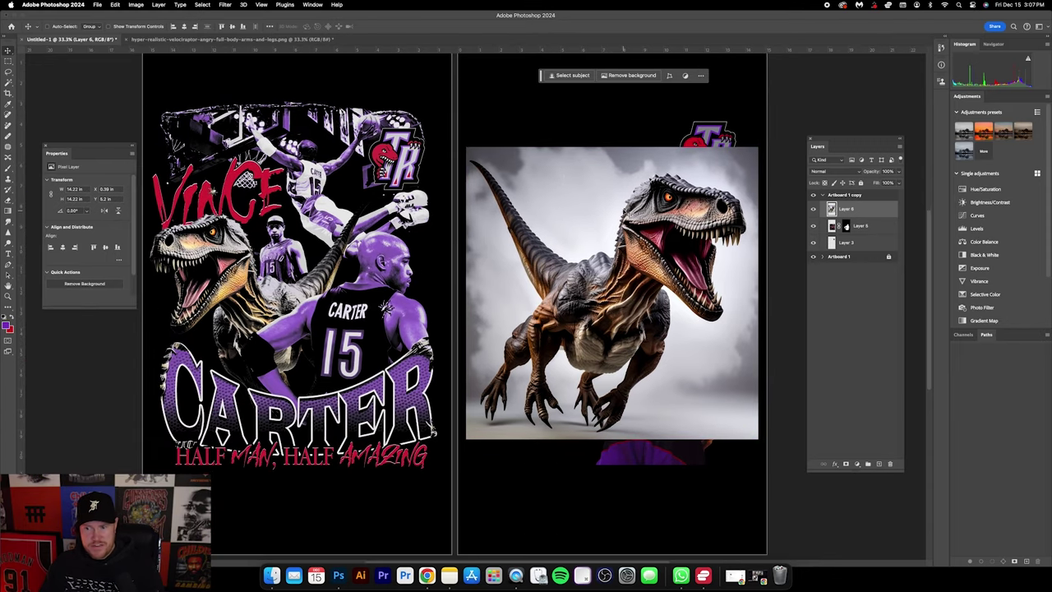
left_click(813, 210)
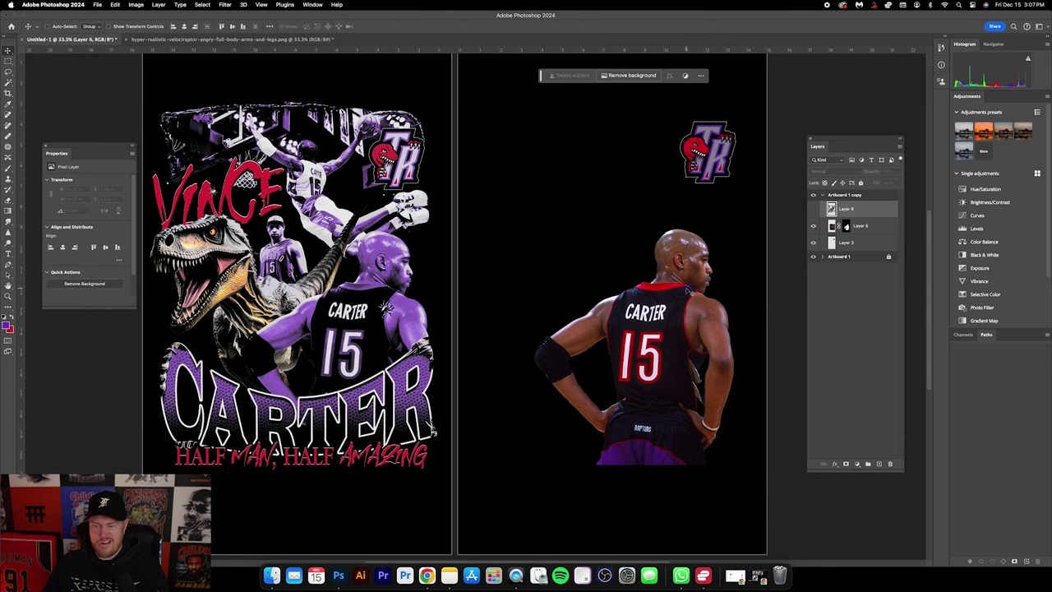
left_click(814, 210)
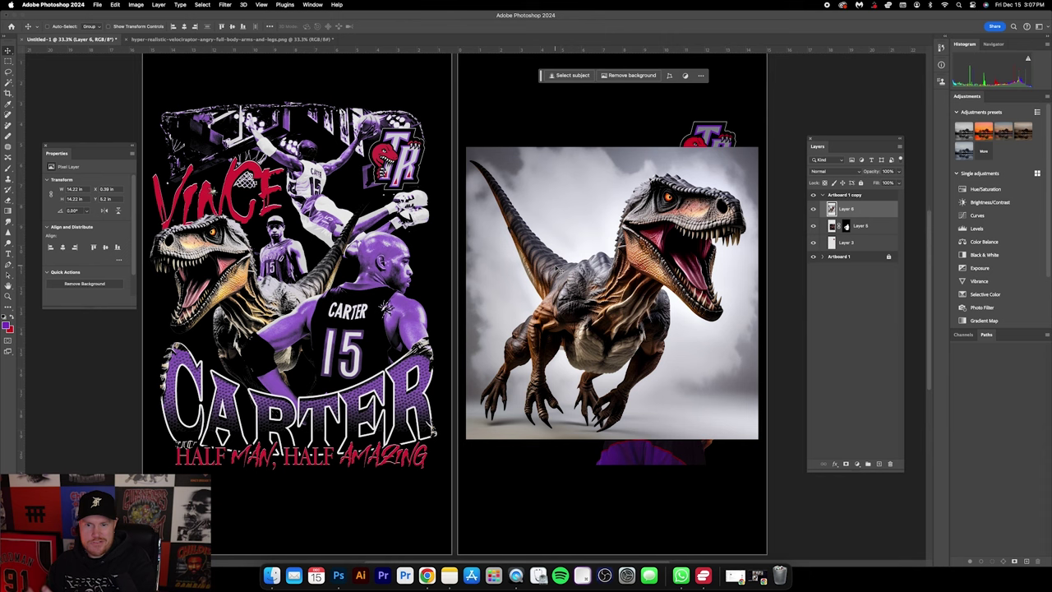
Step: Enable the transform controls and flip the raptor layer horizontally so its head faces the same way as in the finished design
left_click(108, 26)
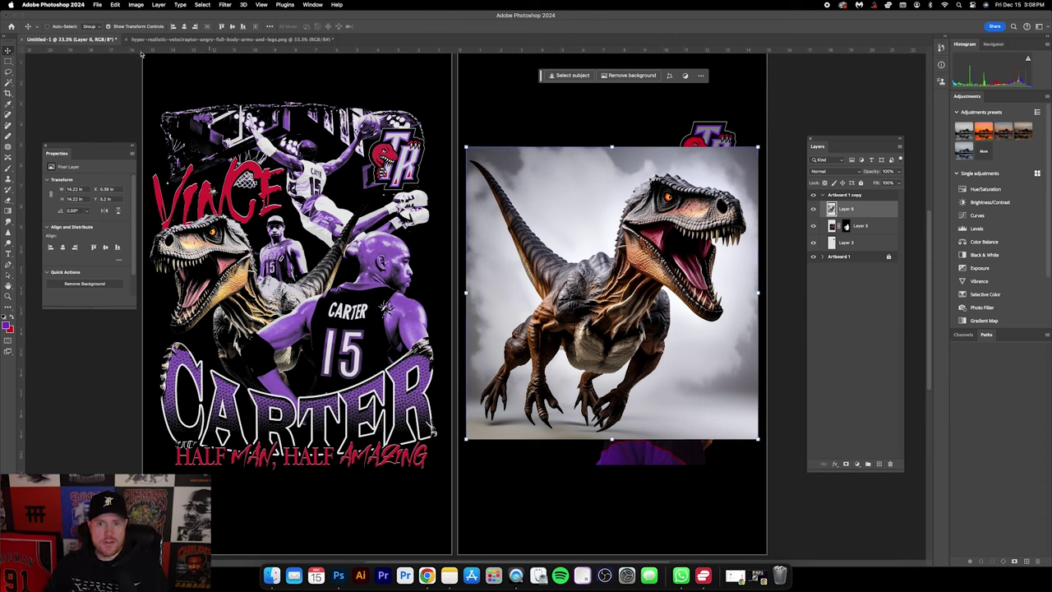
left_click(617, 142)
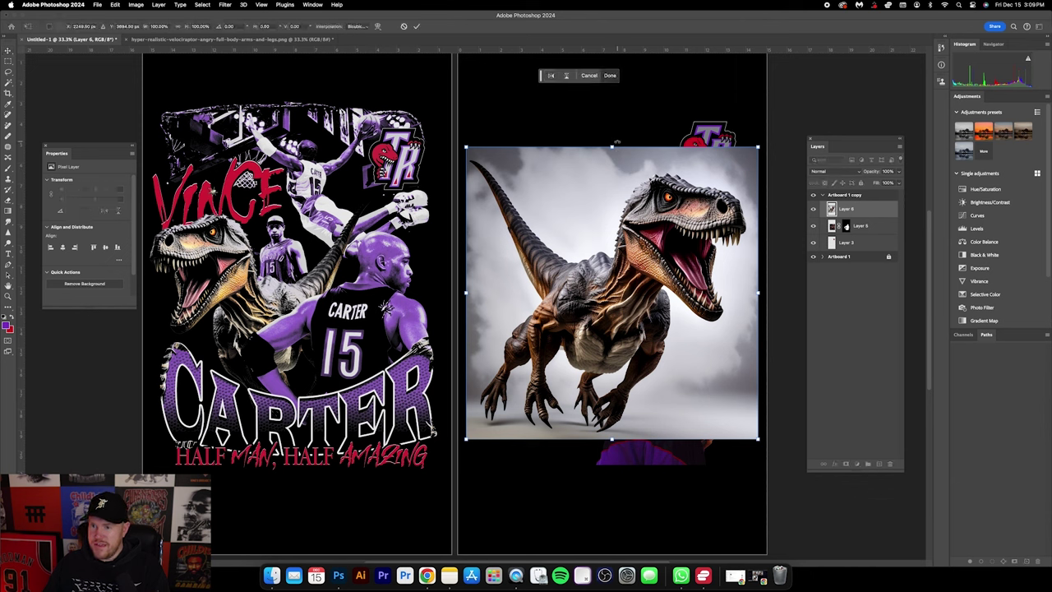
right_click(619, 142)
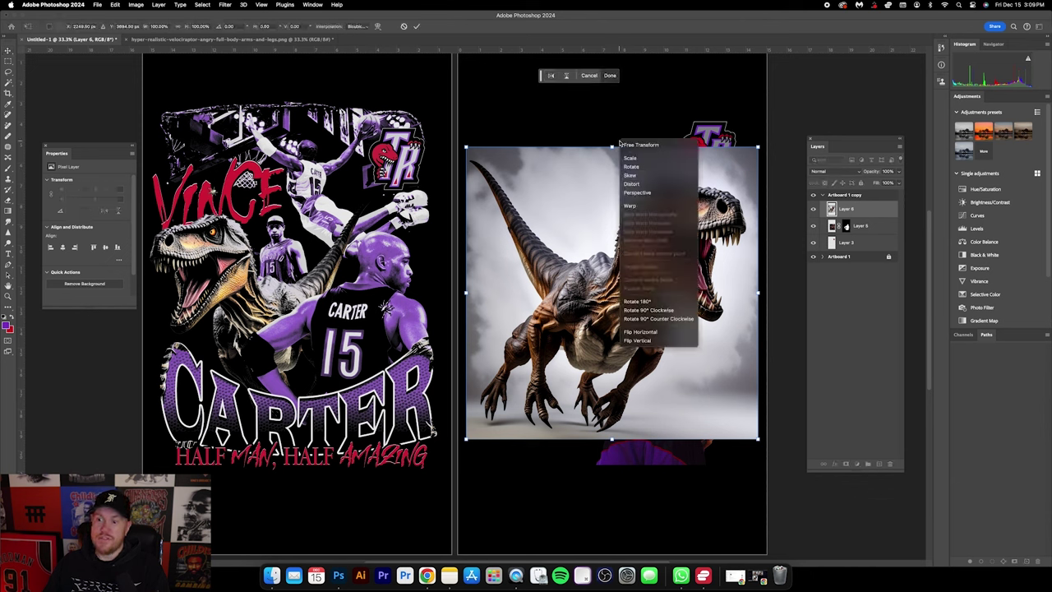
left_click(641, 332)
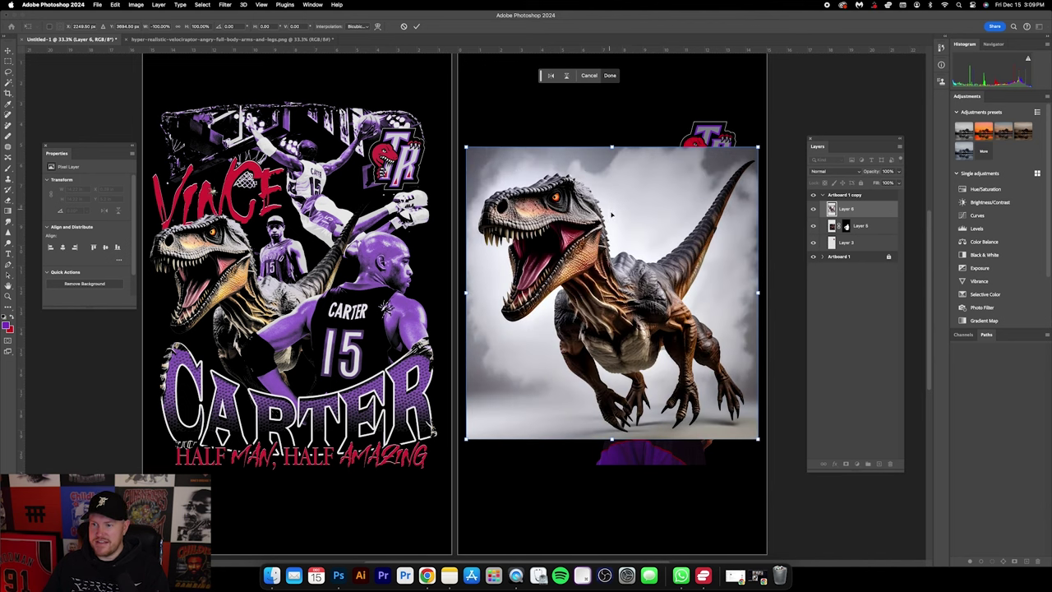
key("Return")
Step: Scale the raptor layer down proportionally to about 83% and apply the transform
left_click(757, 145)
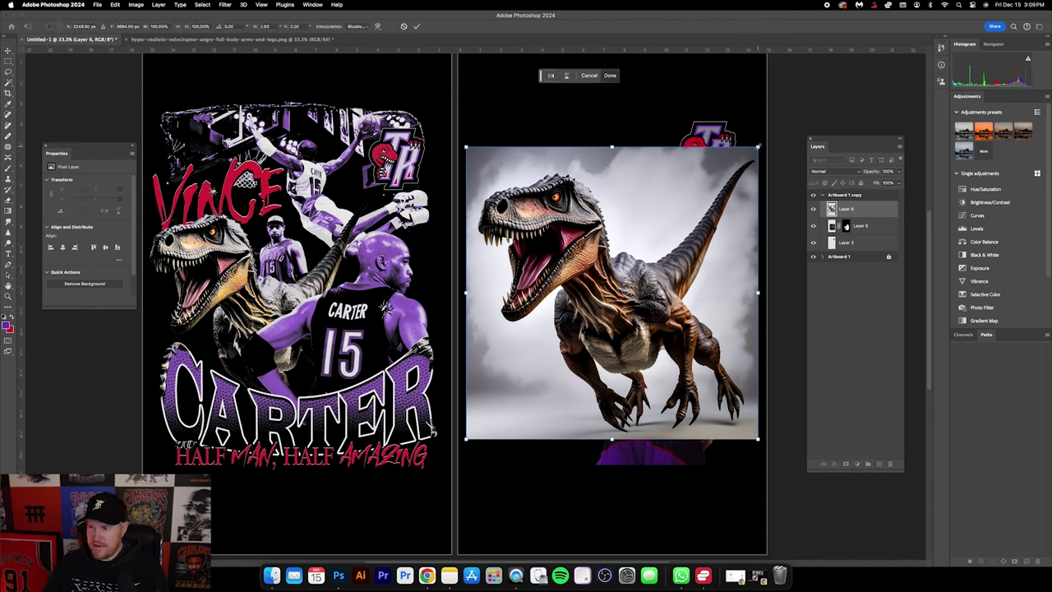
left_click_drag(757, 145, 709, 196)
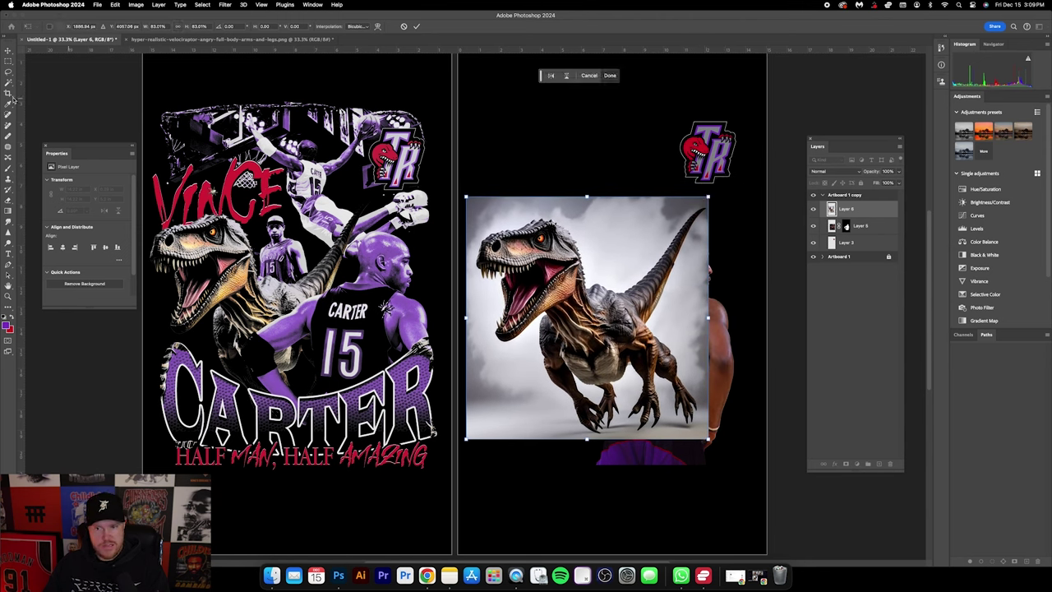
left_click(7, 51)
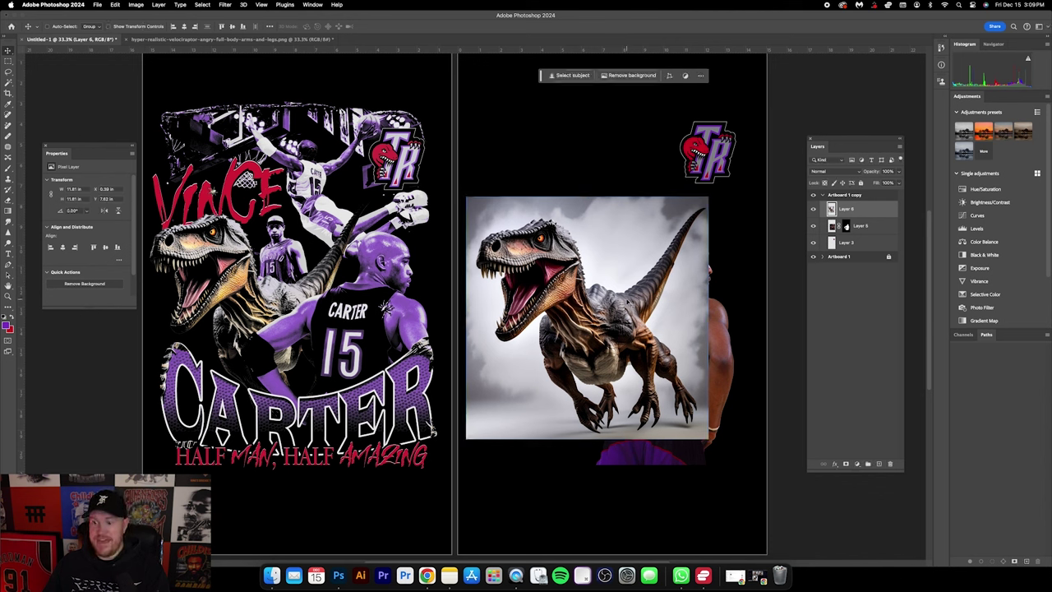
Step: Remove the background from the raptor layer and move the cut-out up to the upper part of the second artboard
left_click(87, 285)
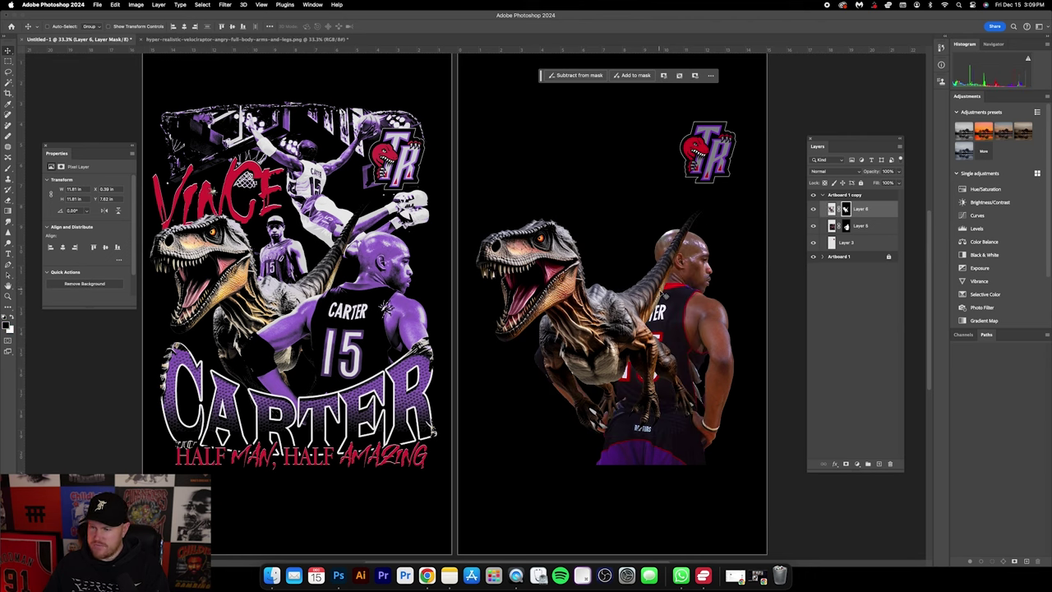
left_click_drag(573, 349, 546, 216)
scroll(645, 317, "up", 2)
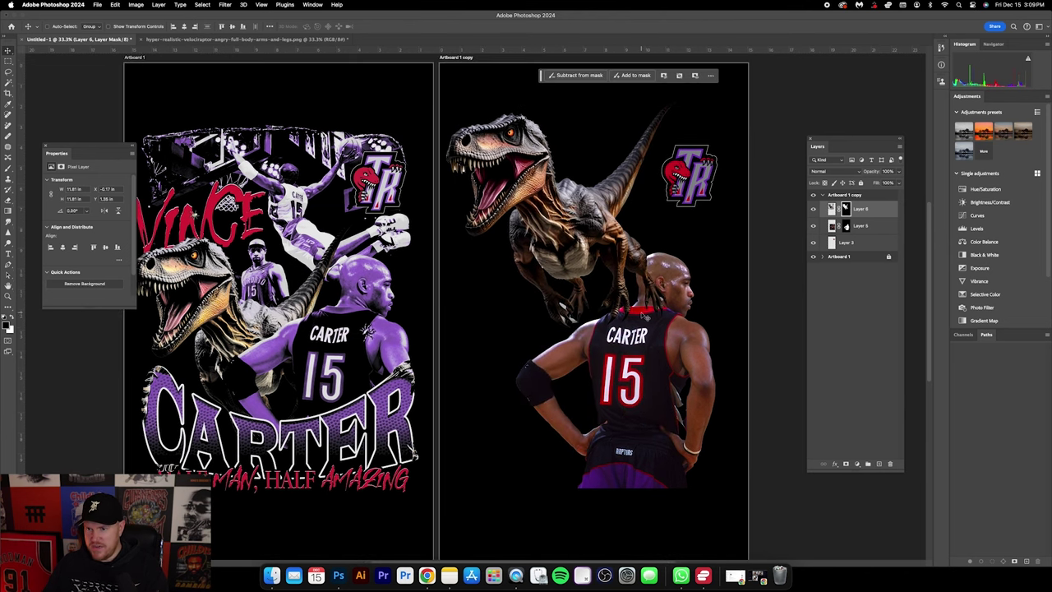
Step: Zoom in on the raptor's claws and switch the workspace to Essentials (Default)
scroll(645, 317, "up", 6)
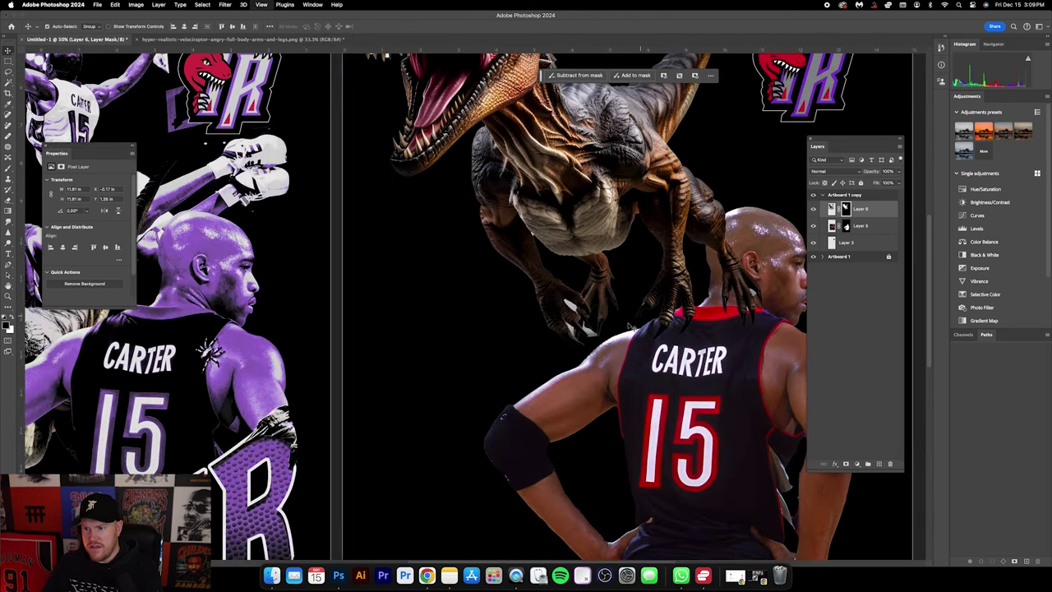
scroll(629, 325, "up", 8)
scroll(600, 325, "up", 4)
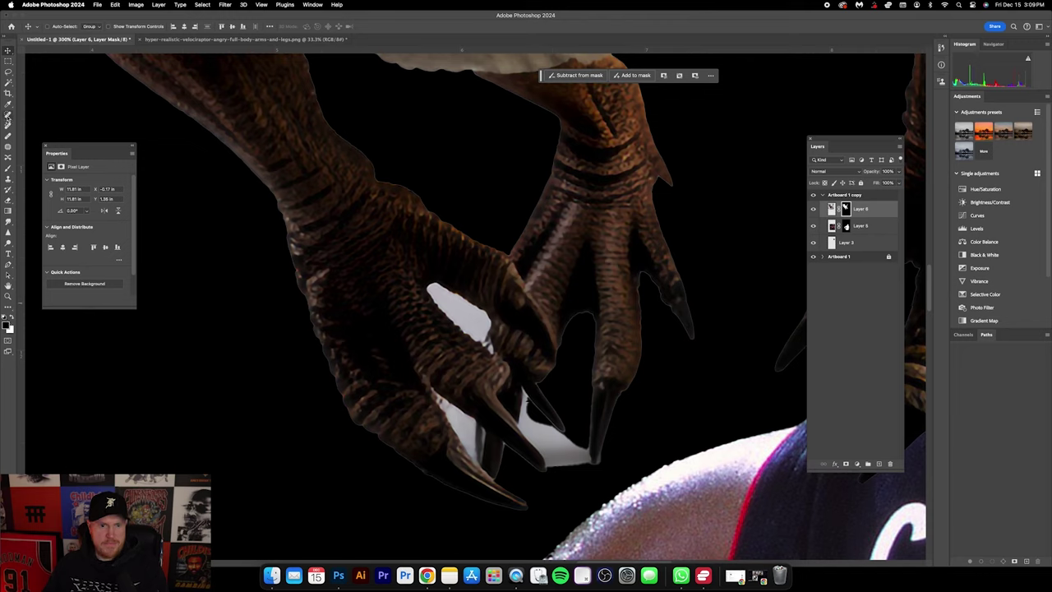
left_click(311, 5)
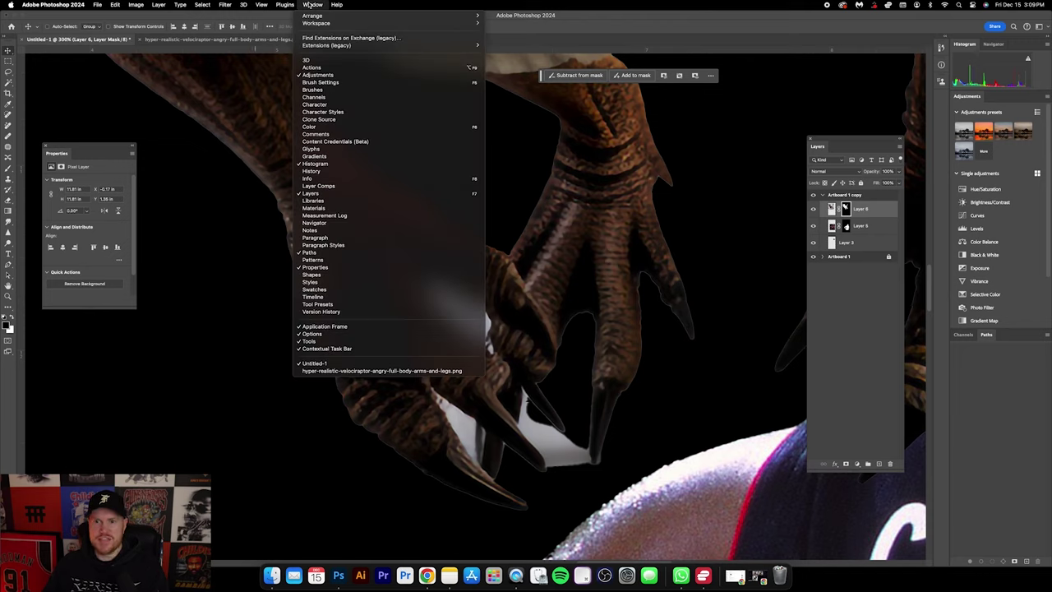
mouse_move(317, 25)
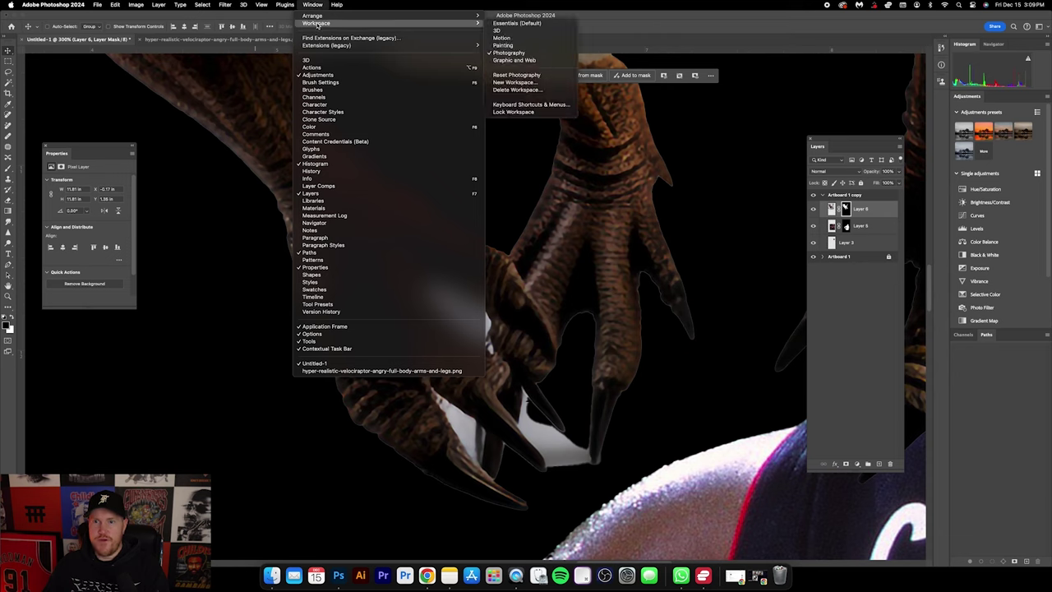
left_click(511, 24)
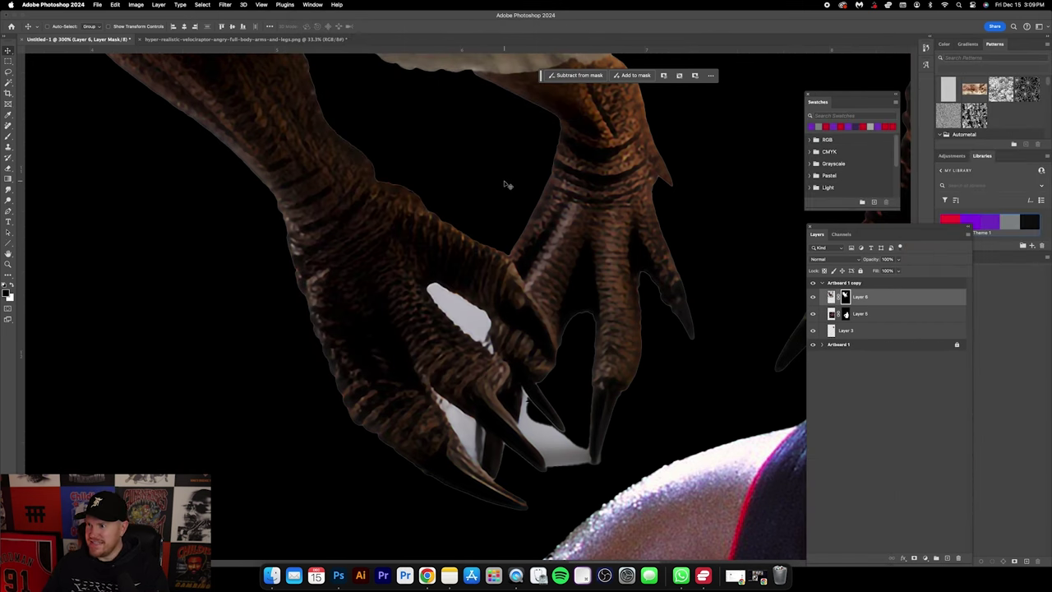
Step: Paint black on the raptor's layer mask over the upper light gap between the fingers, using a 7 px and a 22 px brush
left_click(8, 136)
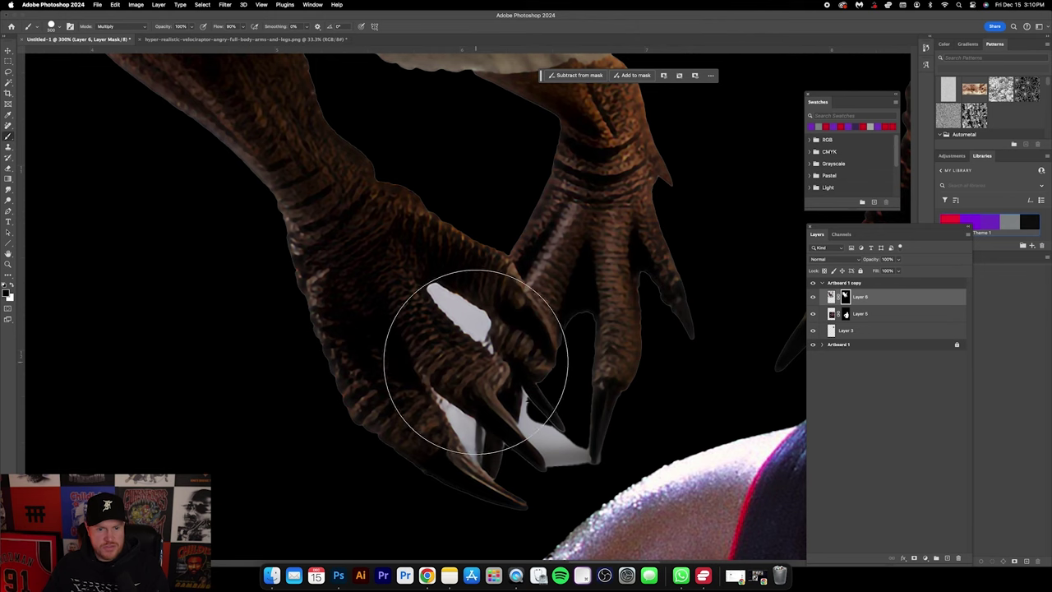
left_click(59, 28)
left_click_drag(61, 51, 52, 53)
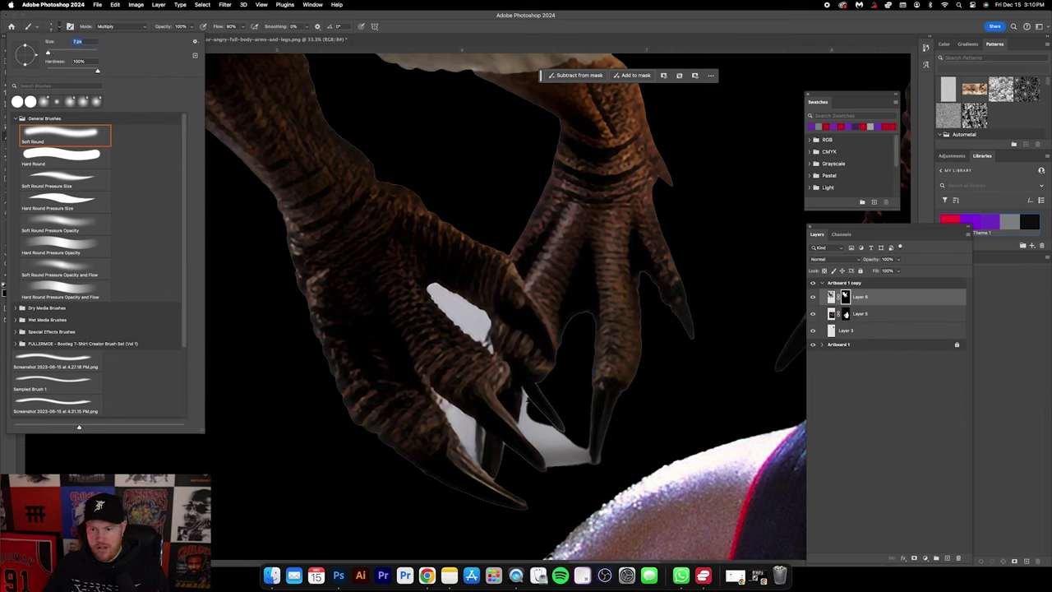
key("Return")
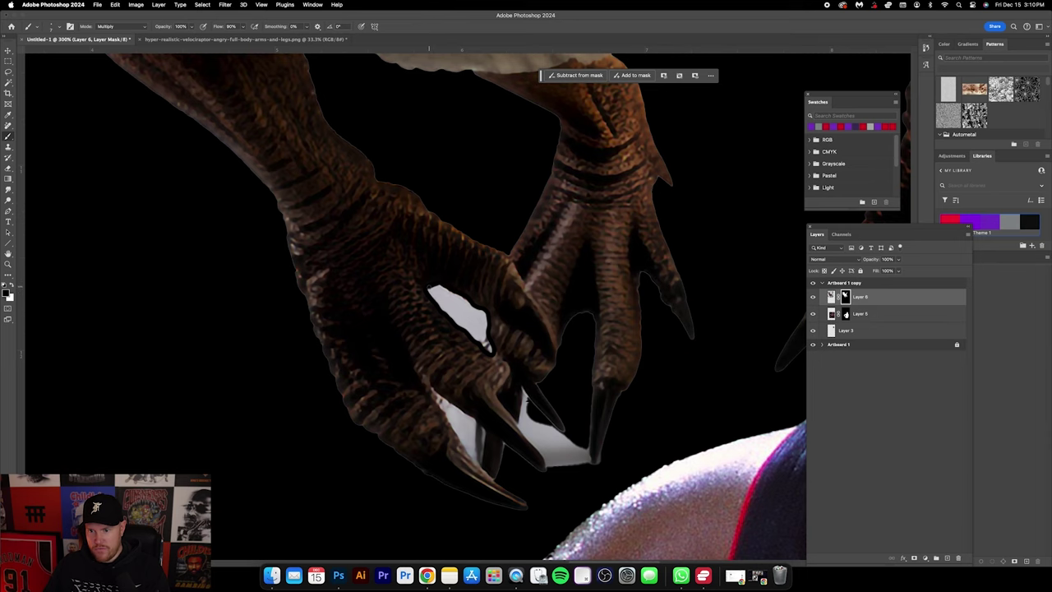
left_click(56, 27)
left_click_drag(49, 53, 52, 54)
left_click(437, 288)
mouse_move(437, 289)
left_mouse_down()
mouse_move(492, 352)
mouse_move(450, 298)
left_mouse_up()
Step: Set the brush to 12 px and mask out the light gap beside the lowest claw
scroll(329, 255, "down", 2)
left_click(57, 27)
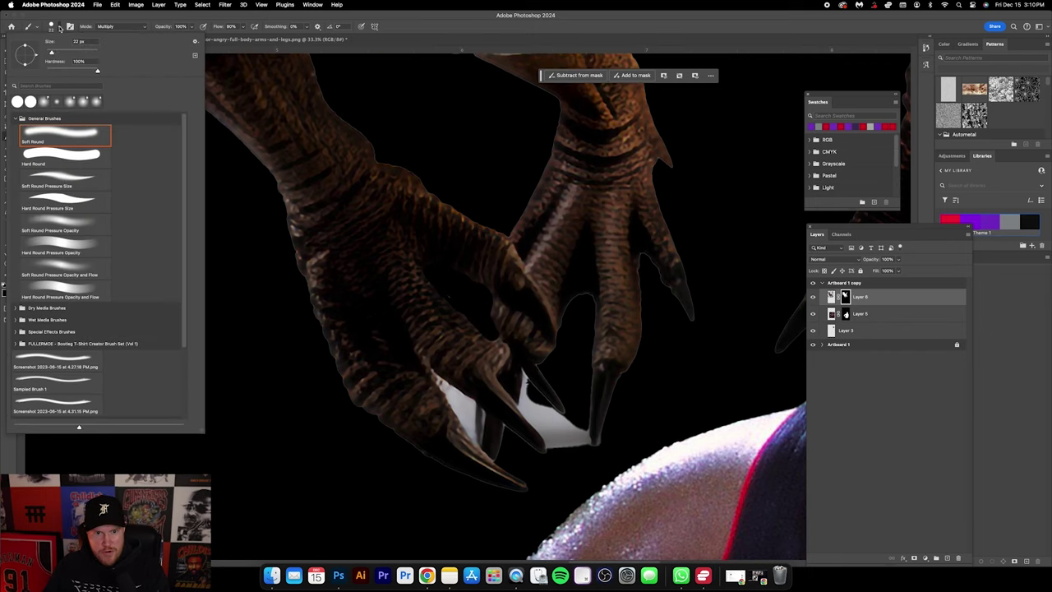
left_click(49, 54)
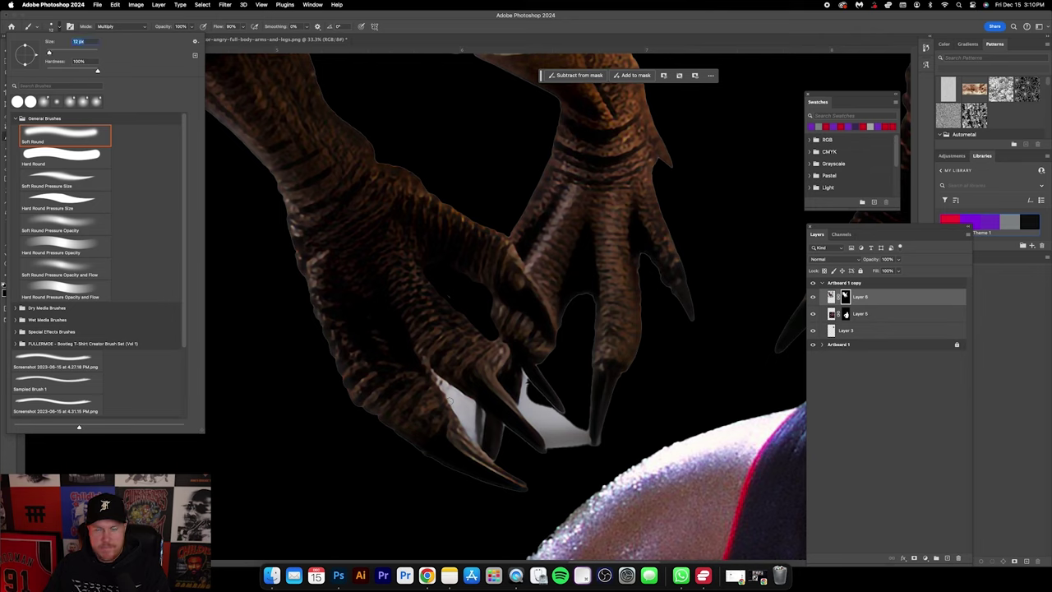
left_click(431, 369)
mouse_move(441, 377)
left_mouse_down()
mouse_move(485, 415)
mouse_move(453, 405)
mouse_move(435, 375)
mouse_move(477, 421)
mouse_move(462, 406)
left_mouse_up()
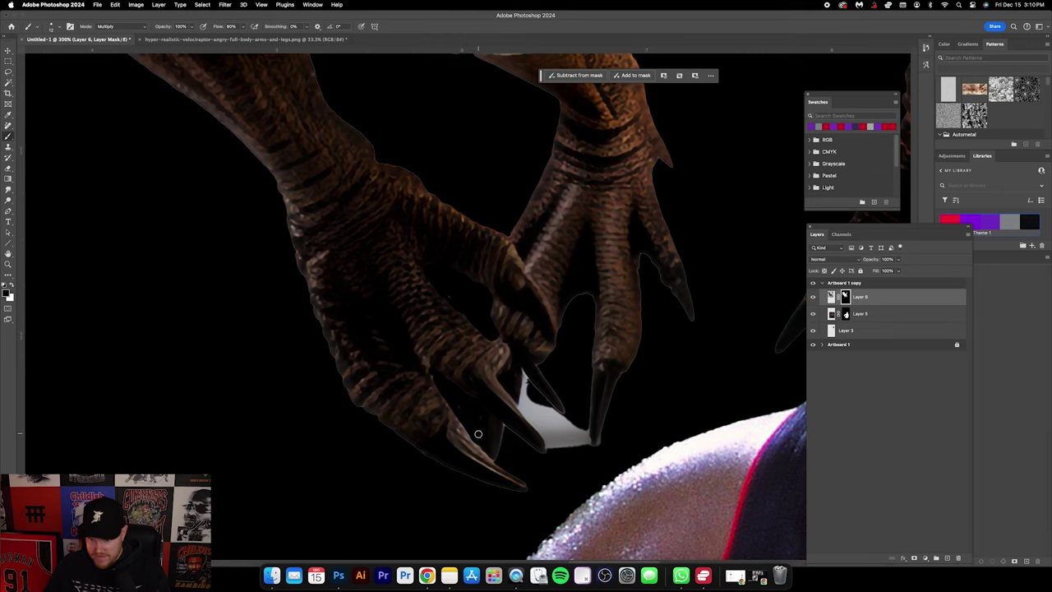
Step: Lasso the remaining light patch between the two hands, fill it on the layer mask to hide it, and deselect
left_click(8, 72)
left_click(41, 72)
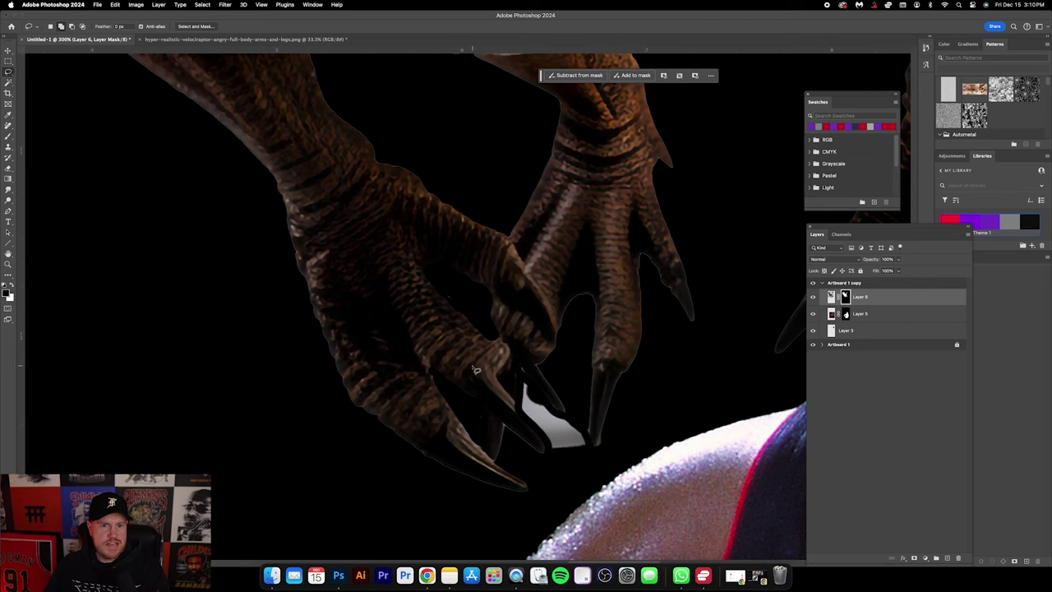
mouse_move(534, 384)
left_mouse_down()
mouse_move(518, 367)
mouse_move(519, 408)
mouse_move(552, 459)
mouse_move(594, 453)
mouse_move(577, 421)
mouse_move(531, 380)
left_mouse_up()
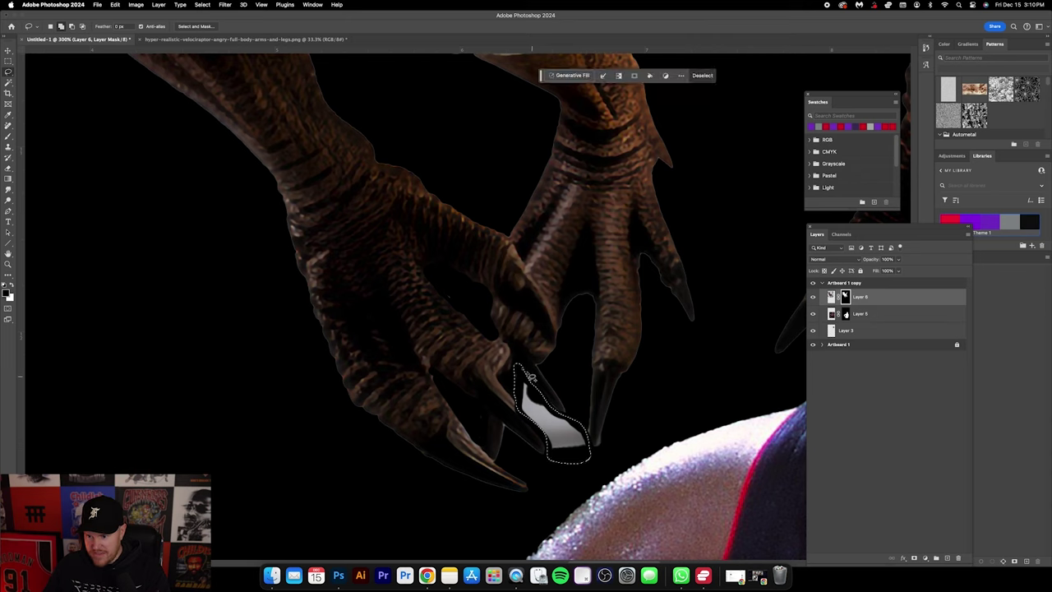
left_click(115, 4)
left_click(122, 141)
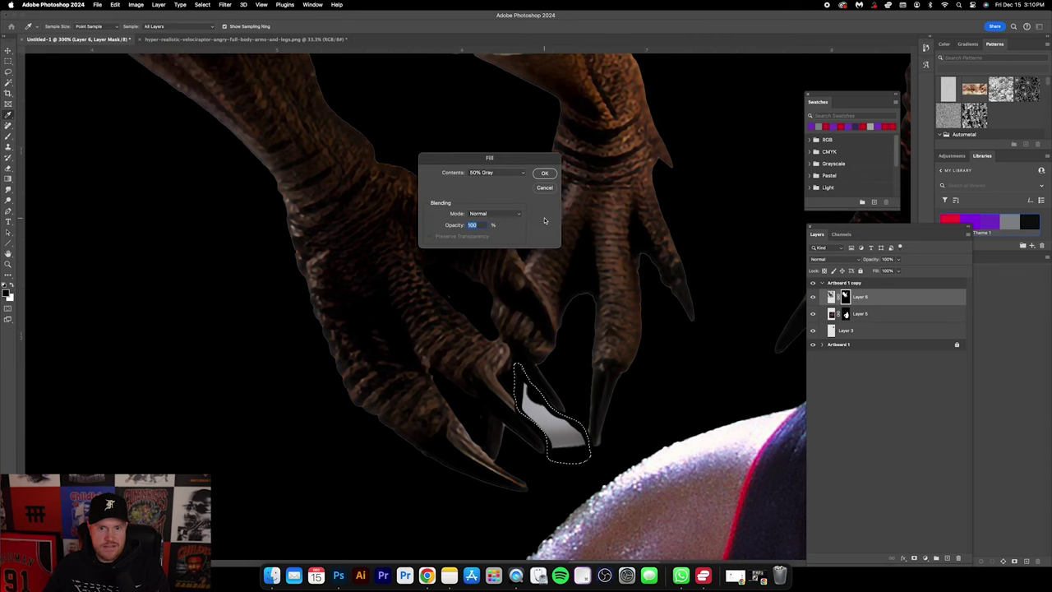
left_click(545, 174)
right_click(549, 265)
left_click(566, 273)
scroll(555, 398, "down", 5)
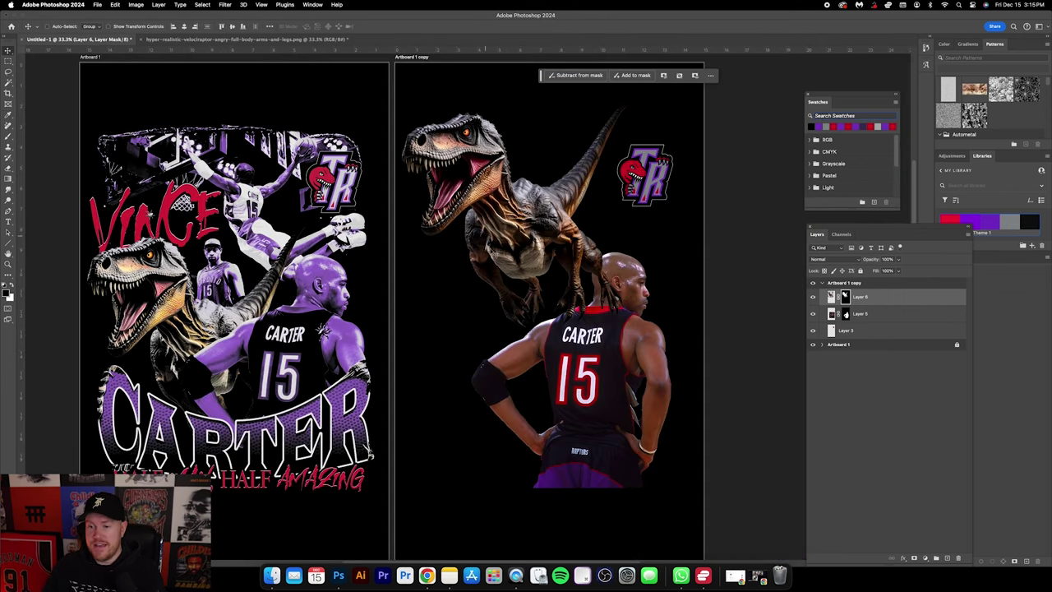
Step: Examine the masked gaps between the raptor's claws up close and check its layer mask
key("super+0")
scroll(451, 286, "up", 3)
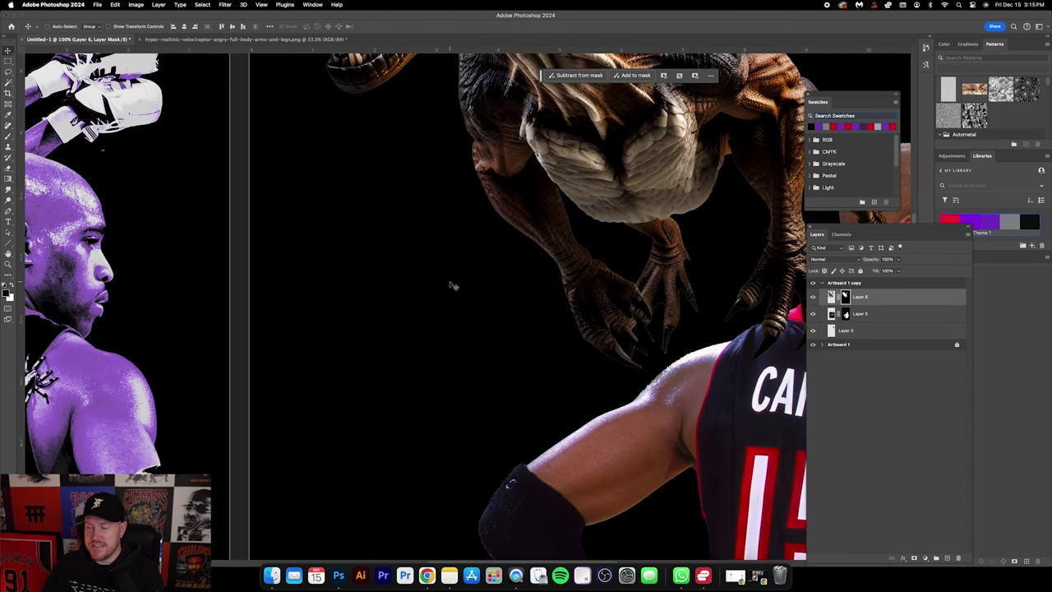
scroll(451, 285, "up", 2)
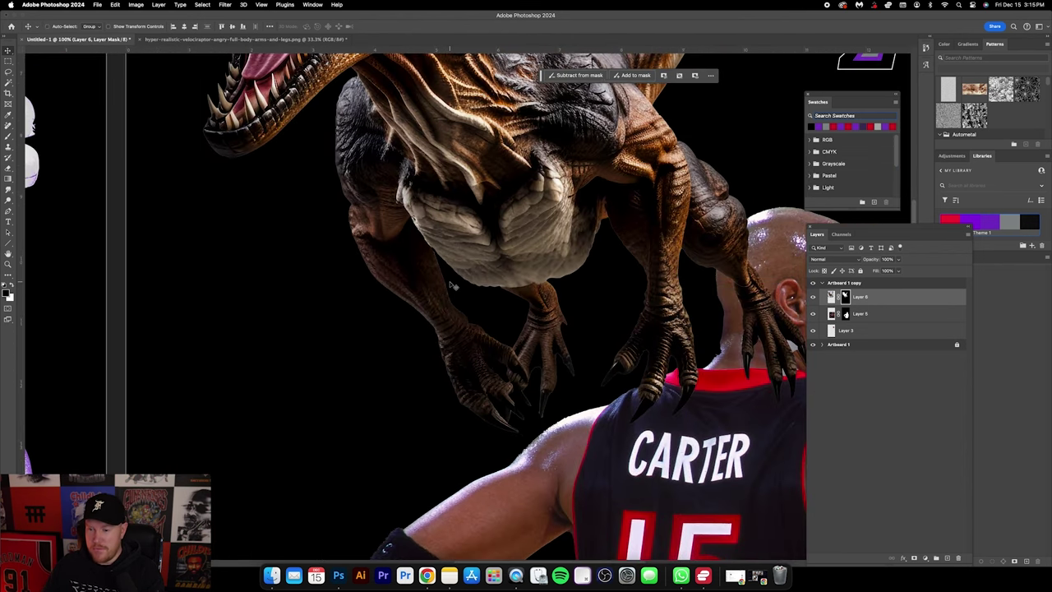
scroll(450, 286, "up", 3)
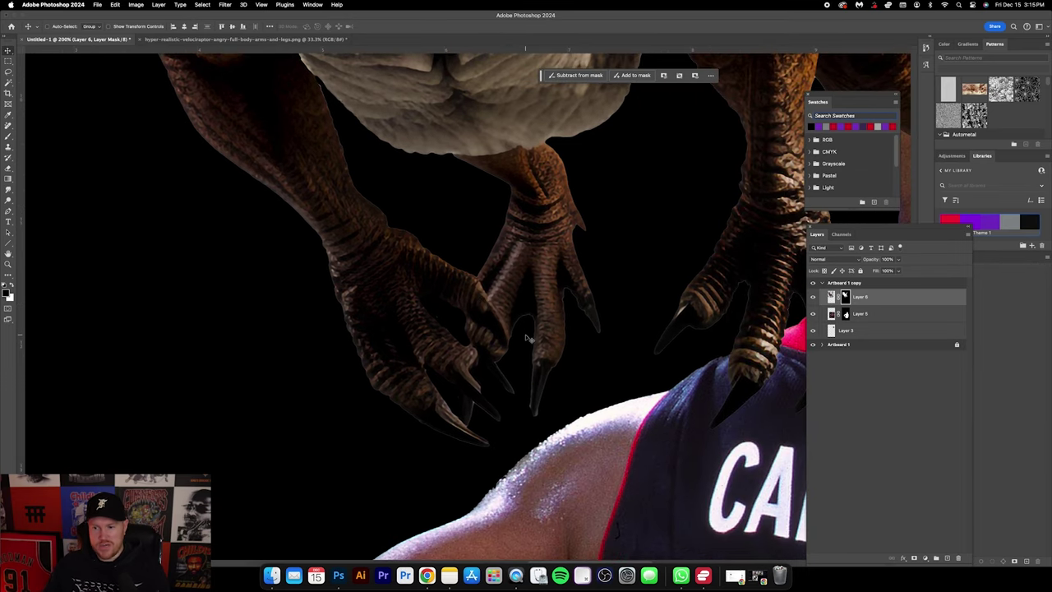
scroll(527, 338, "right", 2)
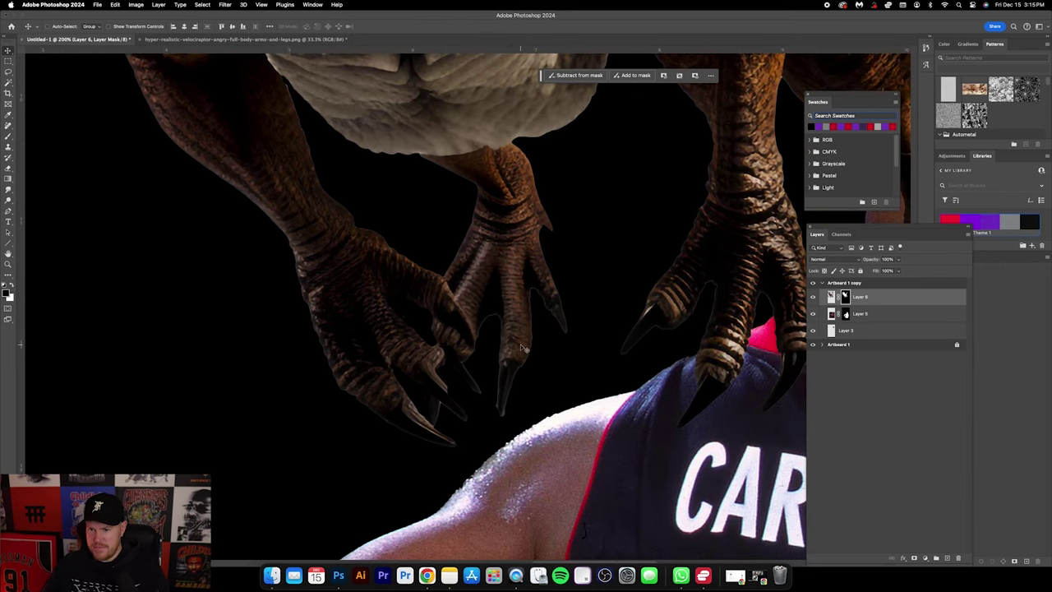
scroll(470, 342, "up", 2)
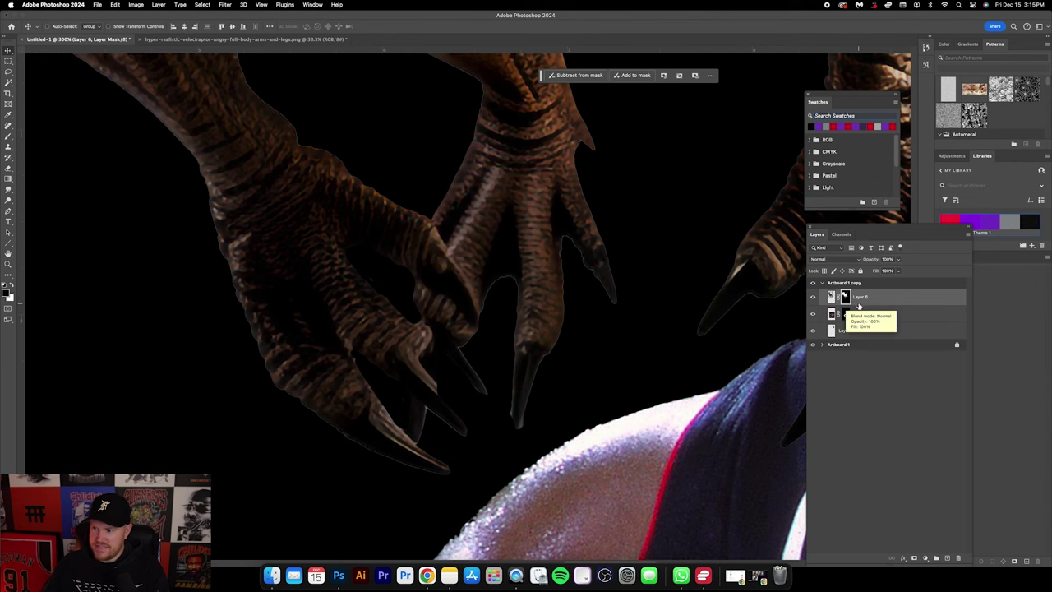
left_click(845, 296, "shift")
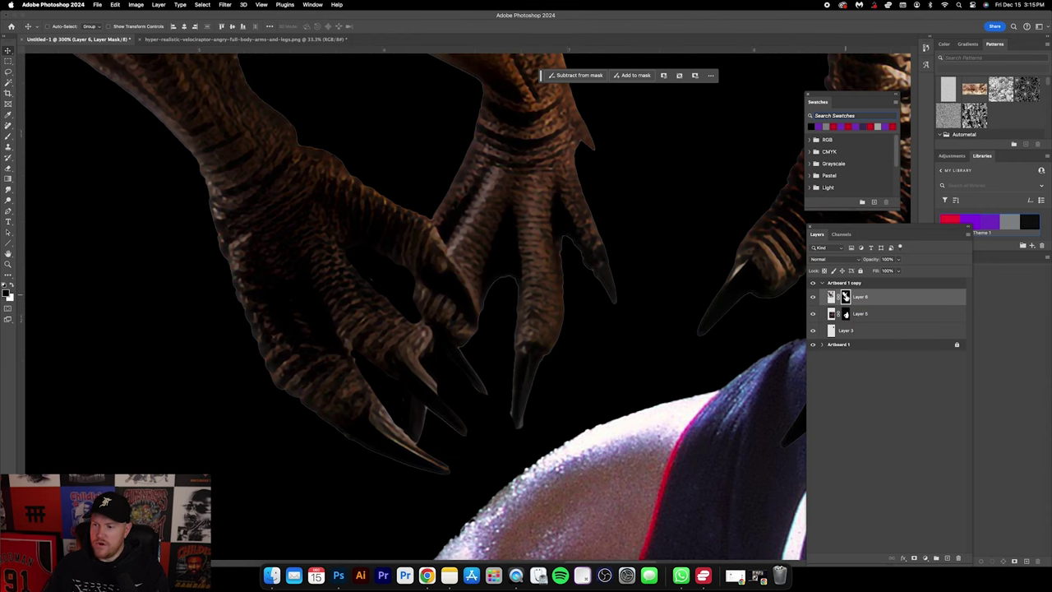
Step: Refine the raptor's layer mask with Select and Mask, setting Shift Edge to -52% and outputting to the layer mask
key("super+alt+r")
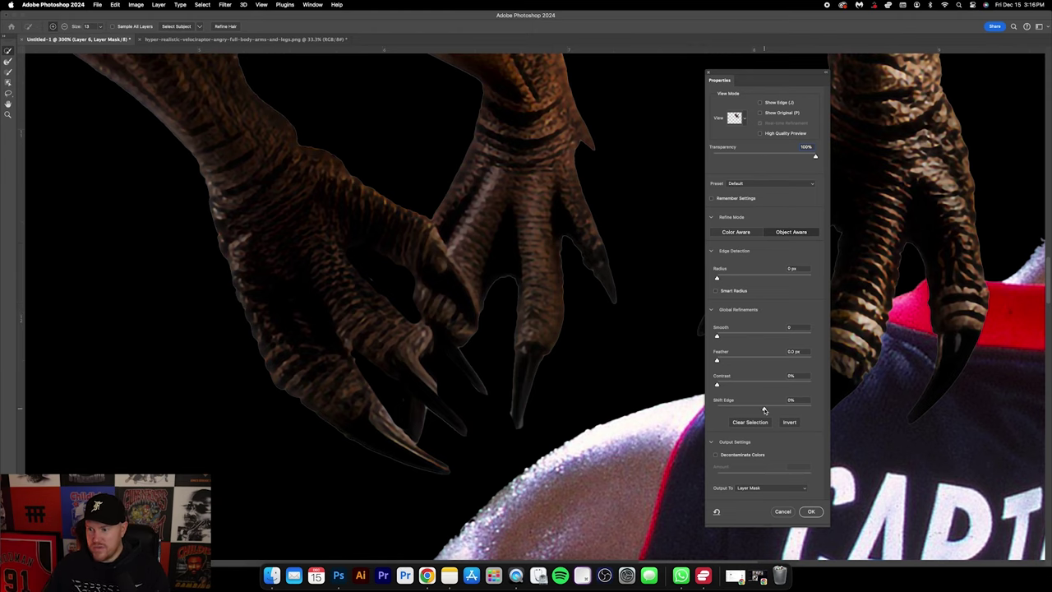
key("super+equal")
key("super+equal")
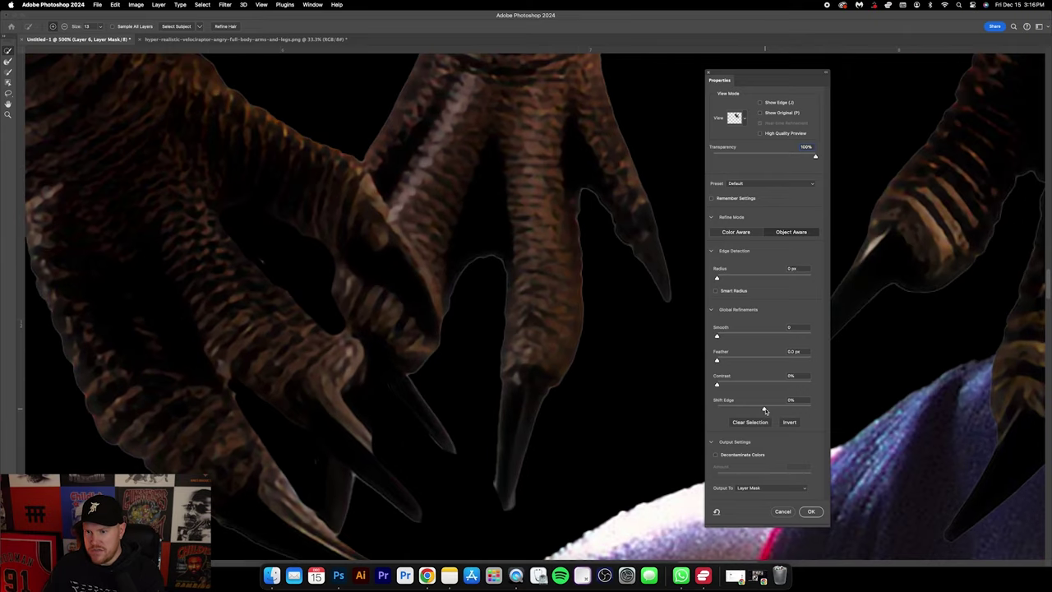
left_click_drag(764, 410, 739, 410)
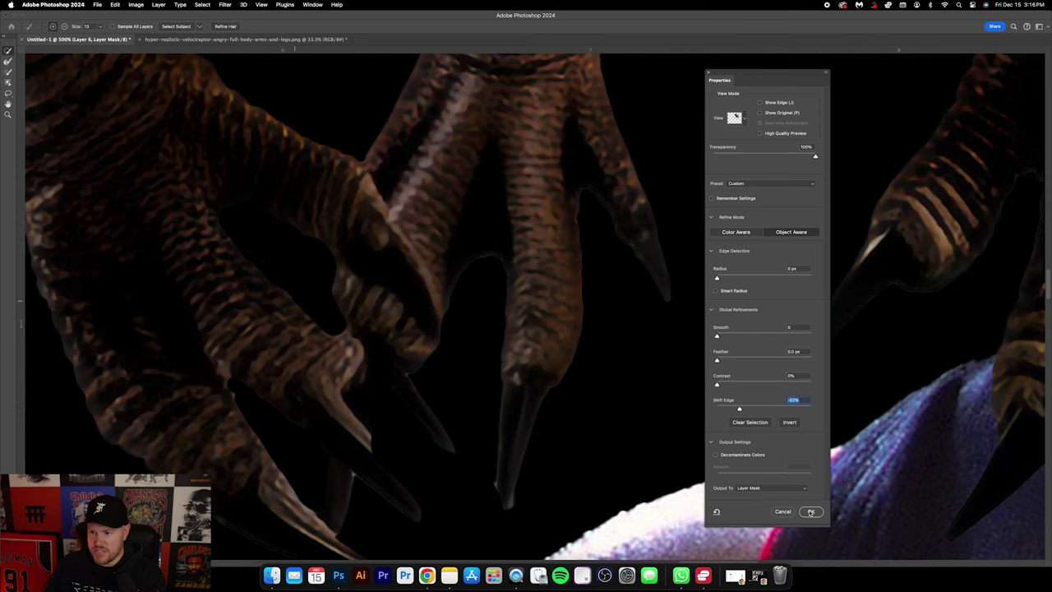
scroll(499, 308, "up", 2)
key("Return")
Step: Place the raptor's layer directly below the Carter photo layer in the stacking order
scroll(485, 296, "down", 5)
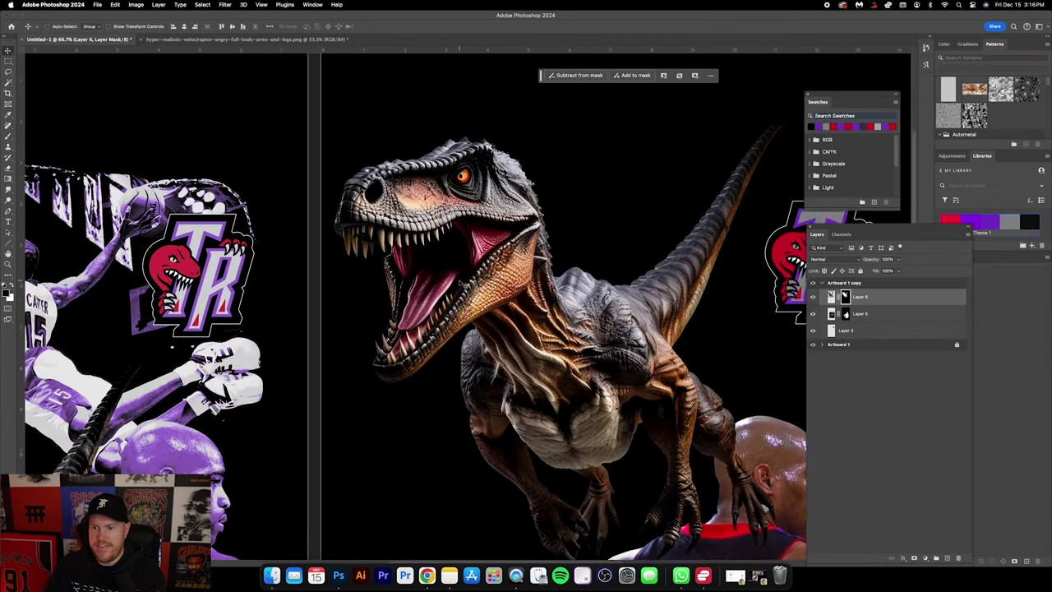
scroll(463, 284, "up", 1)
scroll(463, 284, "down", 6)
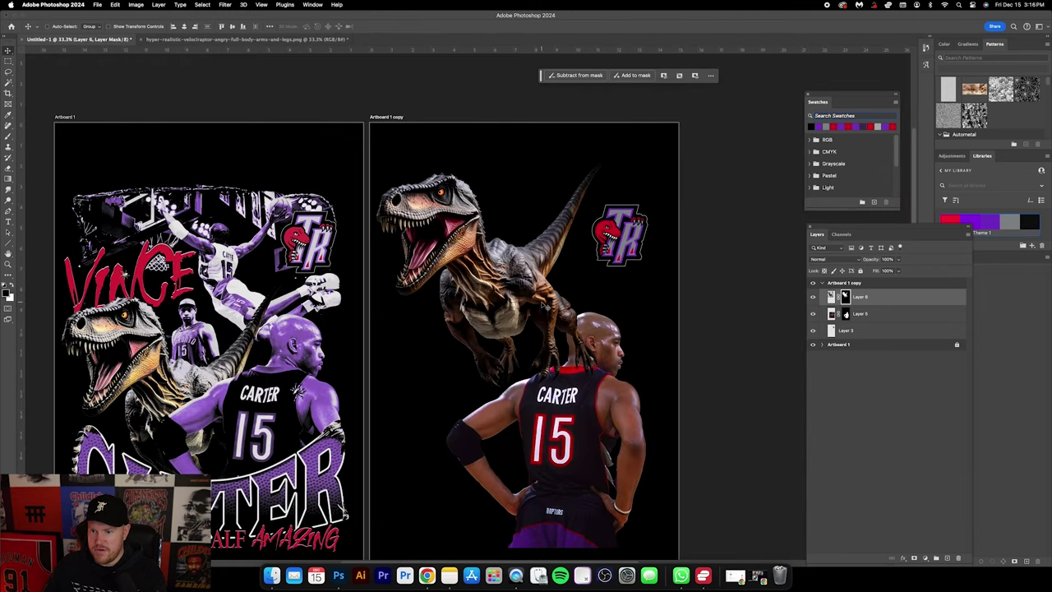
scroll(534, 302, "down", 3)
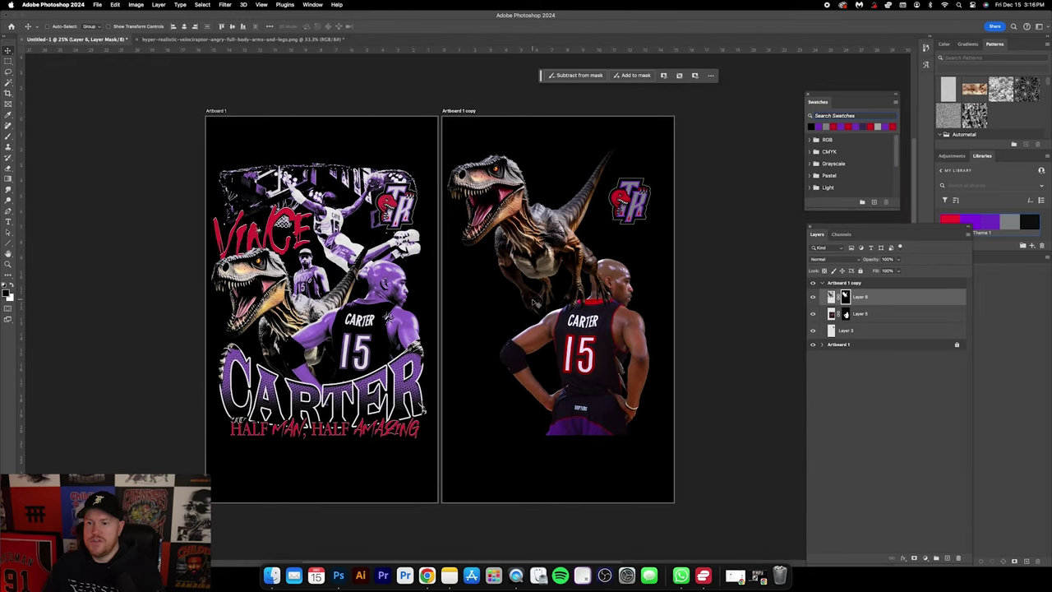
scroll(530, 301, "down", 1)
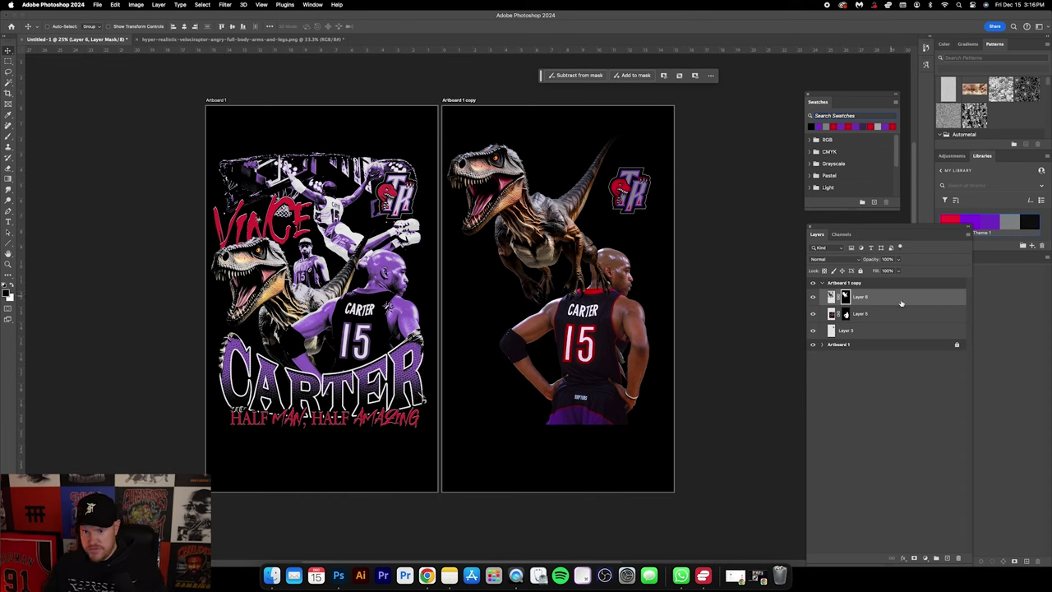
left_click_drag(907, 301, 904, 321)
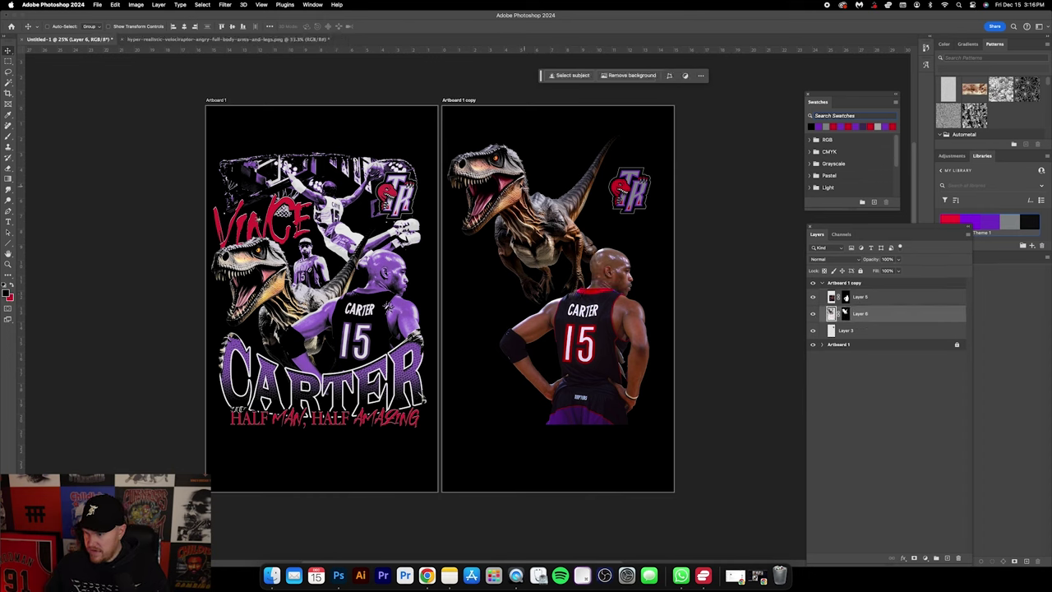
Step: Lower the raptor so it sits behind Carter's shoulder, and shift the Carter photo slightly down and right
left_click_drag(504, 144, 512, 236)
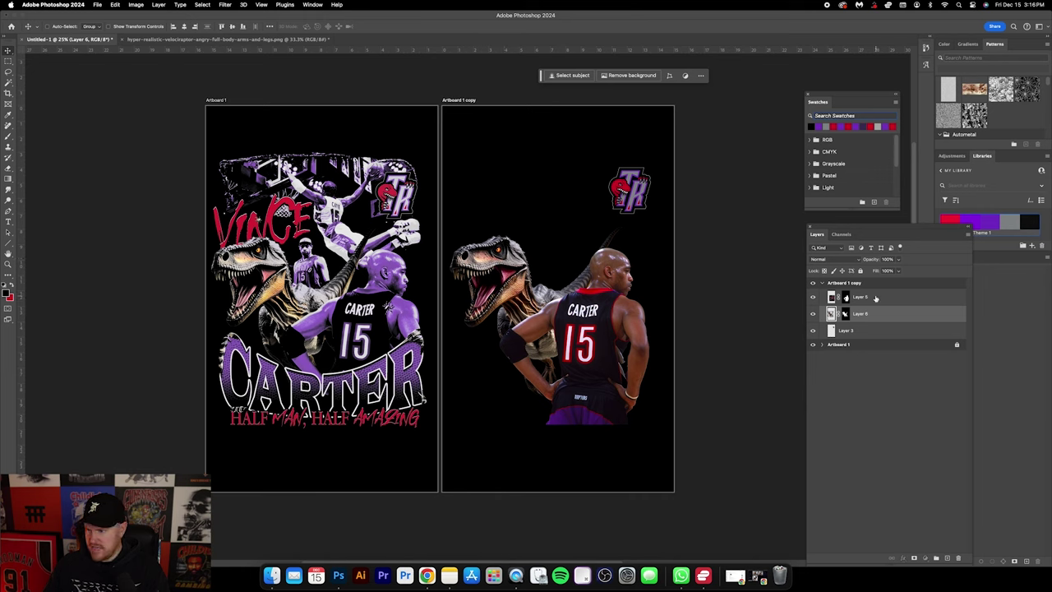
left_click(876, 299)
left_click_drag(621, 247, 638, 261)
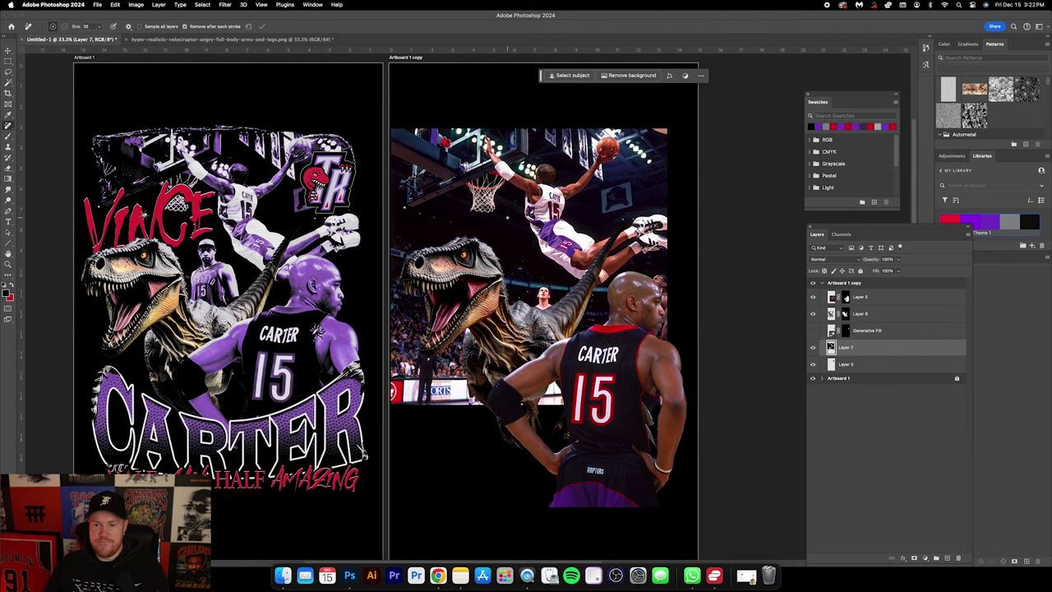
Step: Using the Remove tool at size 12 on the dunk photo's layer, paint past its right edge to fill in the cropped shoe toes
scroll(685, 141, "up", 5)
scroll(520, 224, "up", 4)
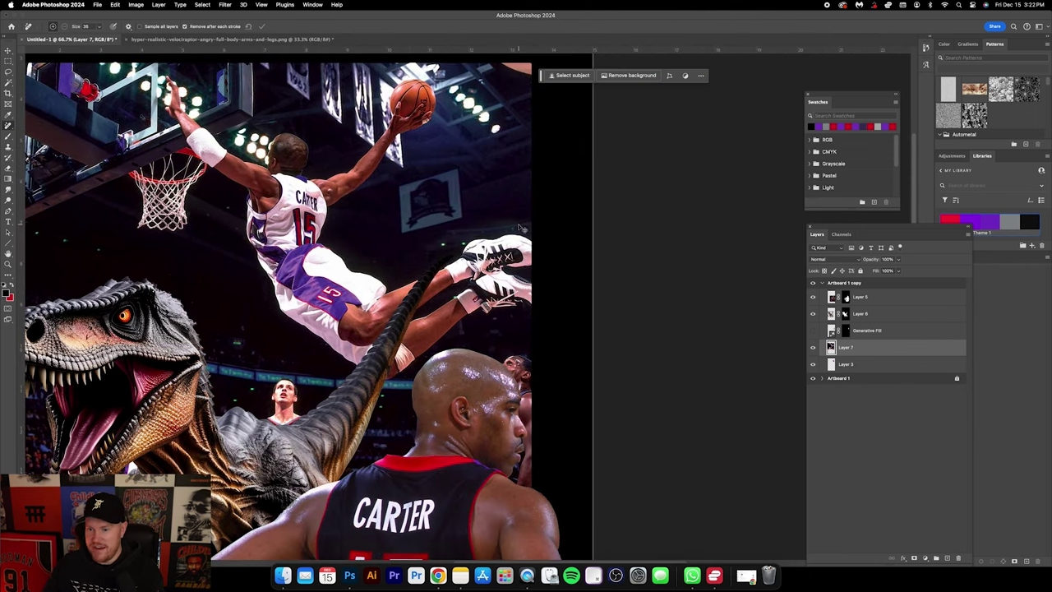
scroll(520, 227, "up", 3)
scroll(521, 224, "down", 2)
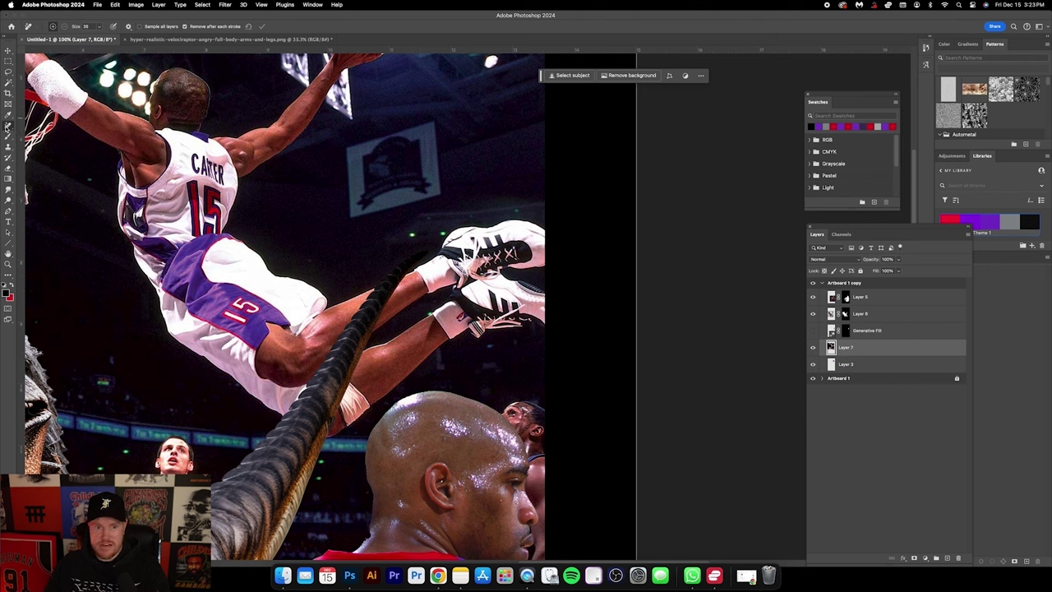
left_click(7, 126)
left_click(45, 133)
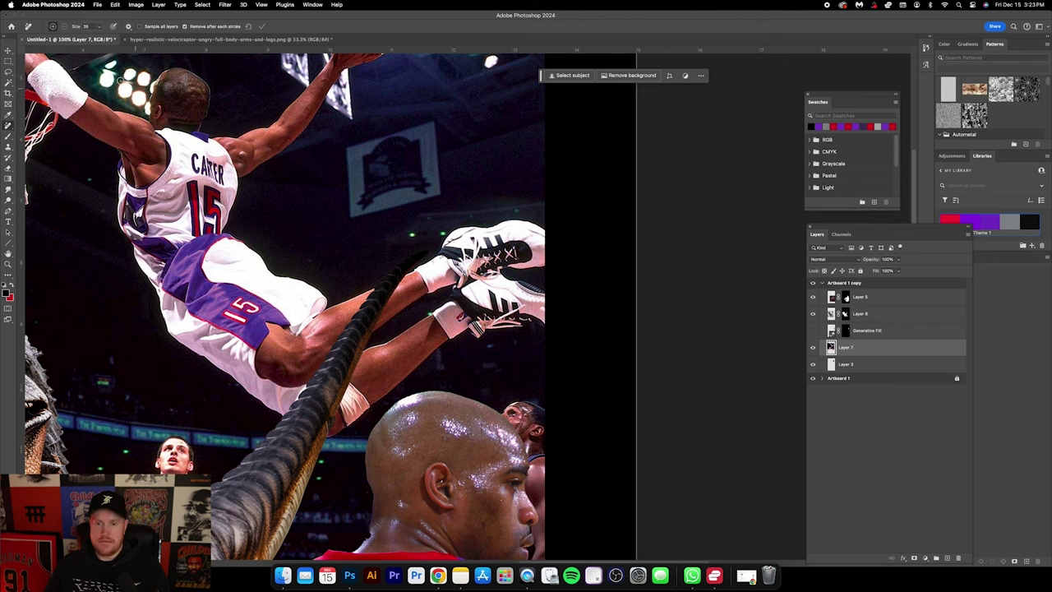
left_click(97, 27)
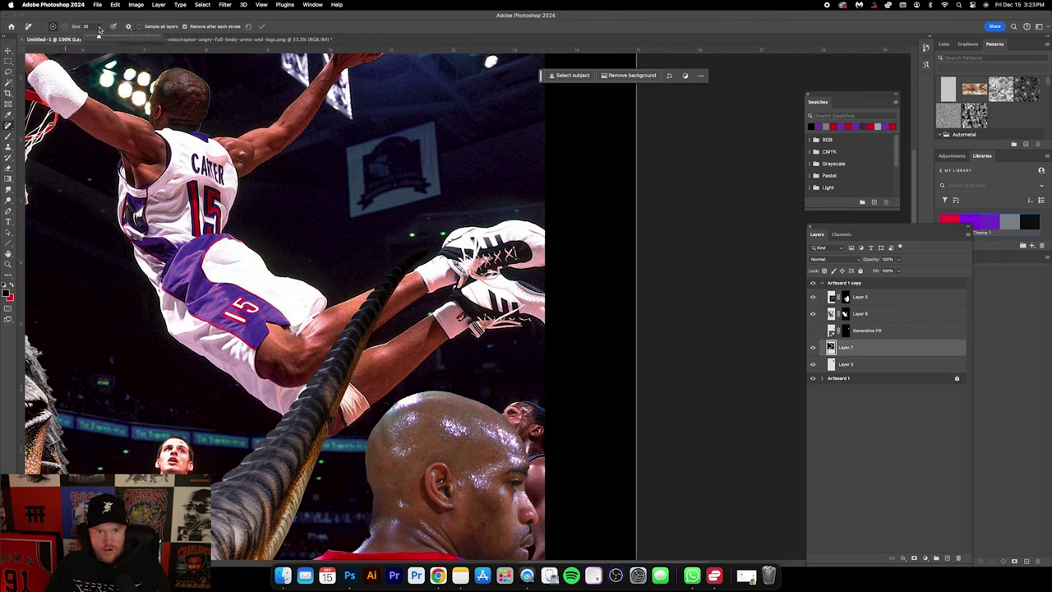
left_click_drag(100, 40, 91, 39)
left_click(864, 349)
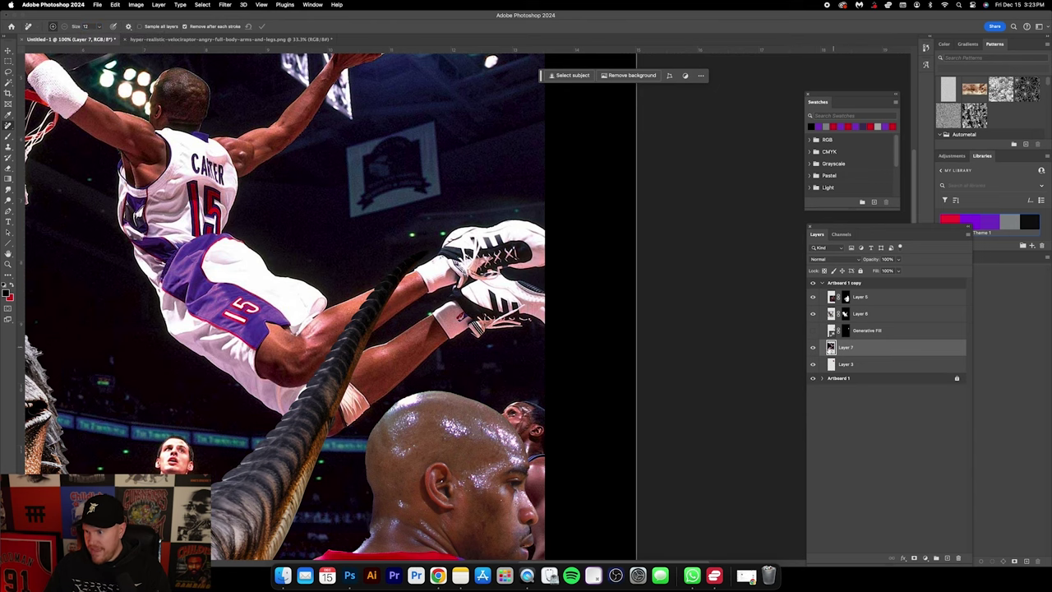
left_click(812, 347)
left_click(813, 347)
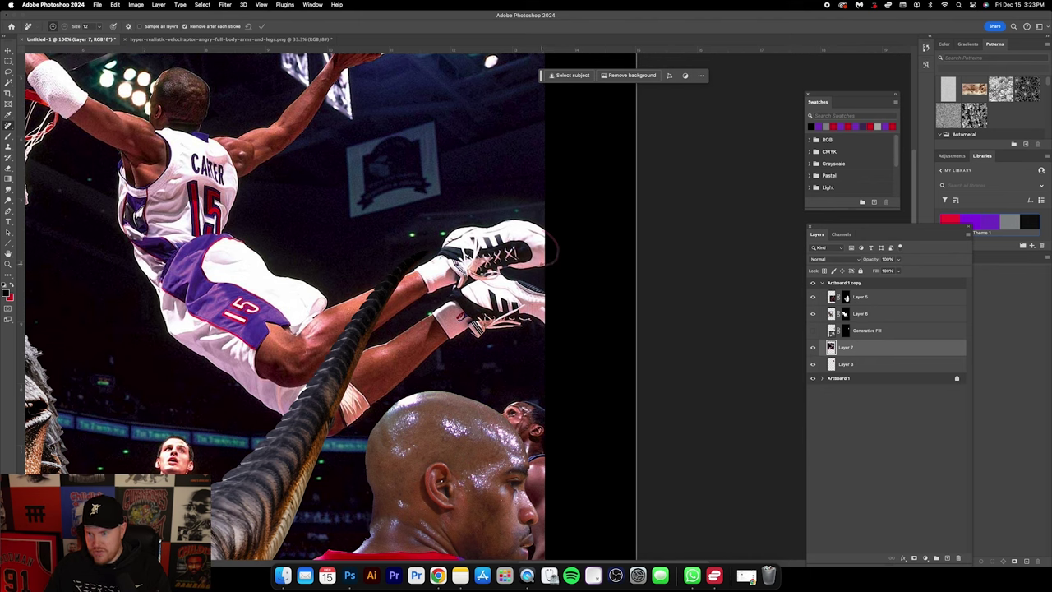
left_click_drag(549, 247, 565, 226)
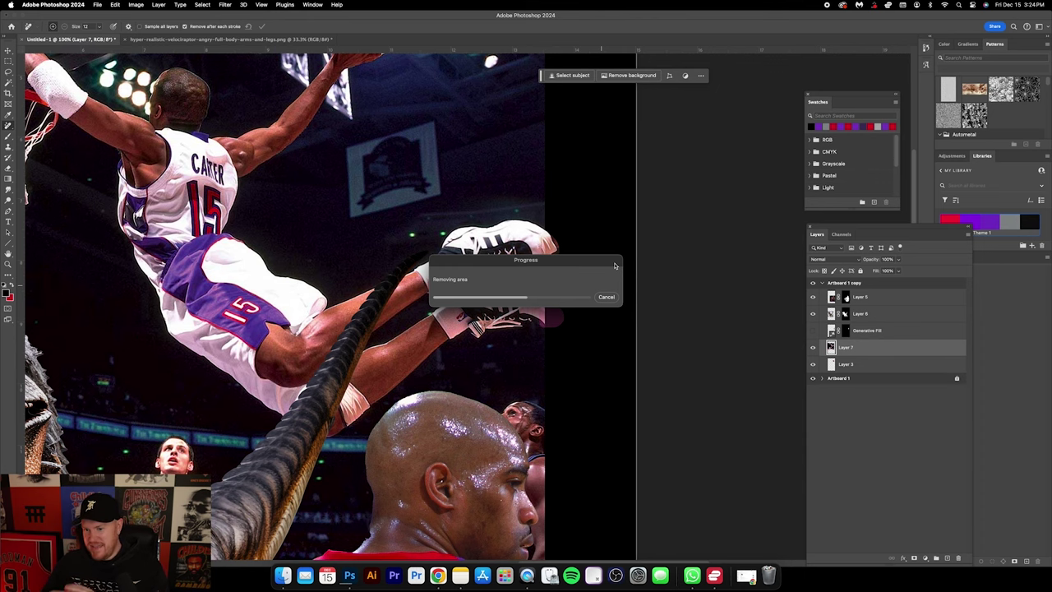
Step: Examine the filled-in shoe toes up close, and compare the composition with the finished reference artboard
scroll(615, 265, "up", 10)
scroll(608, 263, "right", 3)
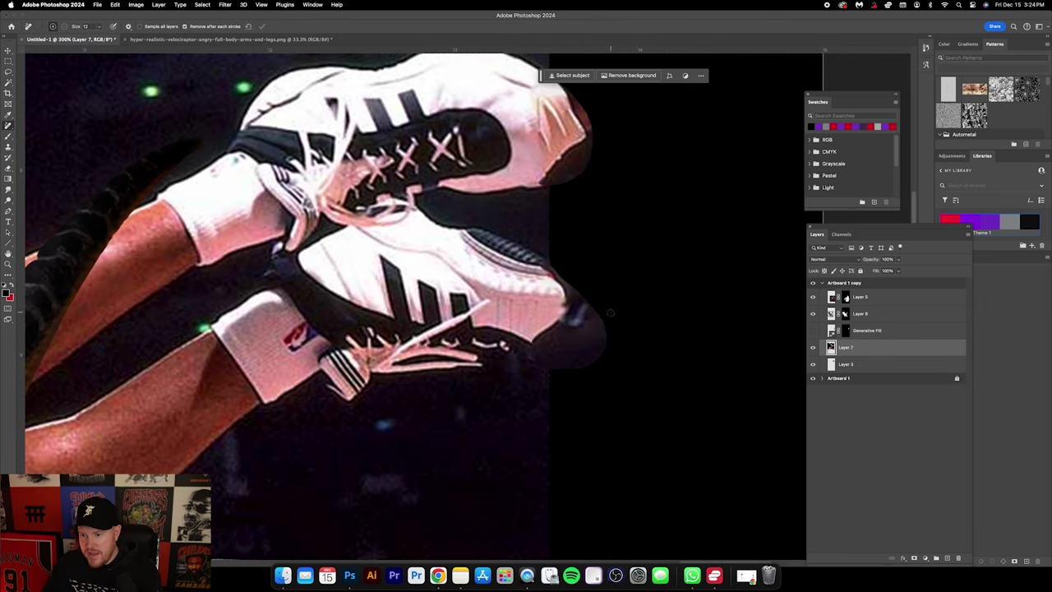
scroll(540, 112, "up", 2)
scroll(536, 136, "down", 3)
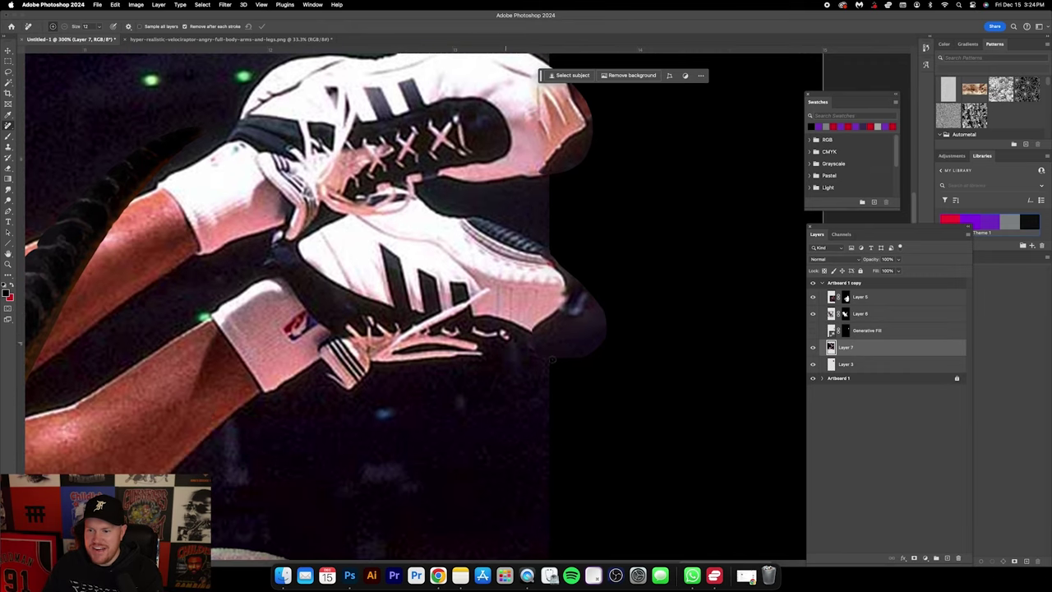
key("super+1")
scroll(610, 286, "down", 5)
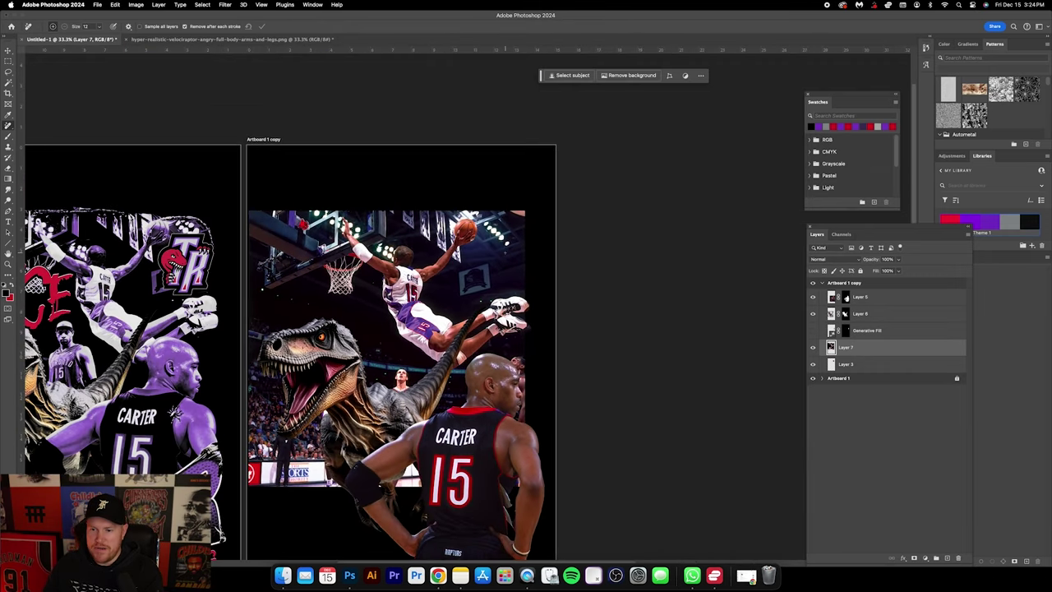
scroll(351, 285, "down", 1)
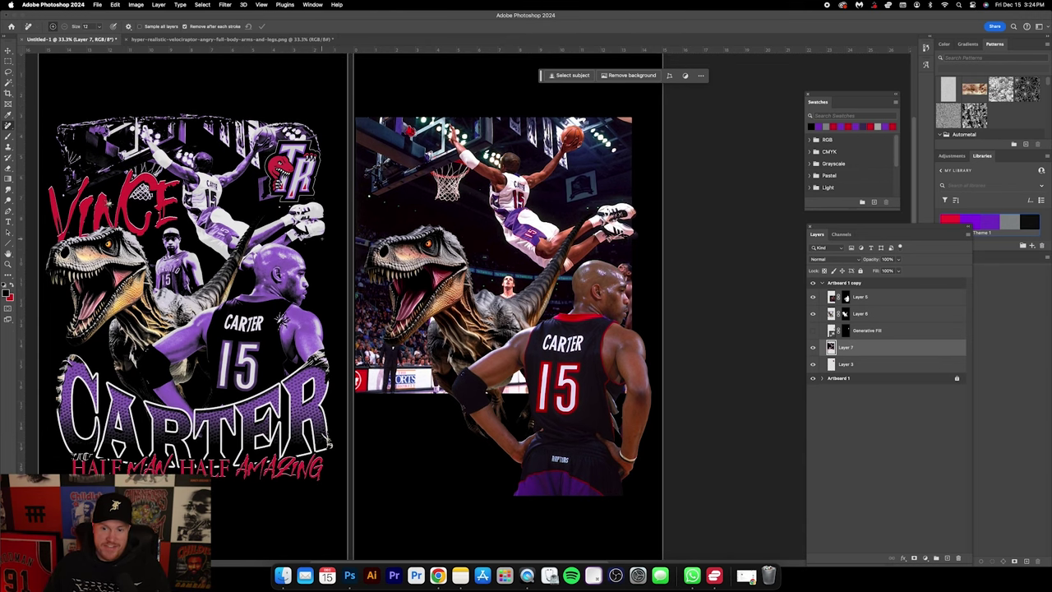
Step: Shift the dunk photo slightly right on the artboard, keeping its height level with the reference design
scroll(351, 304, "down", 1)
scroll(351, 304, "up", 1)
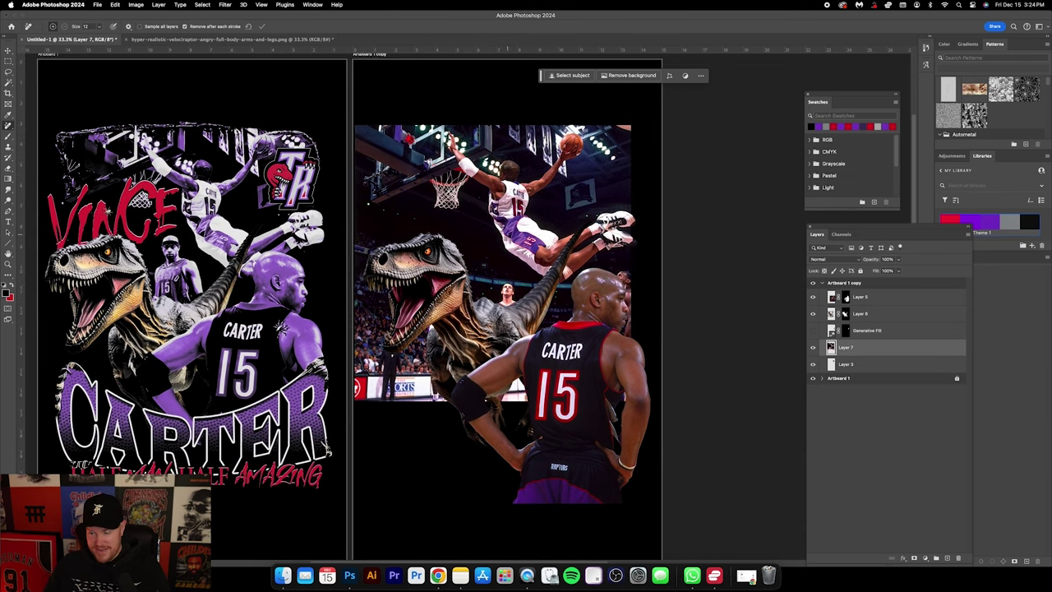
key("v")
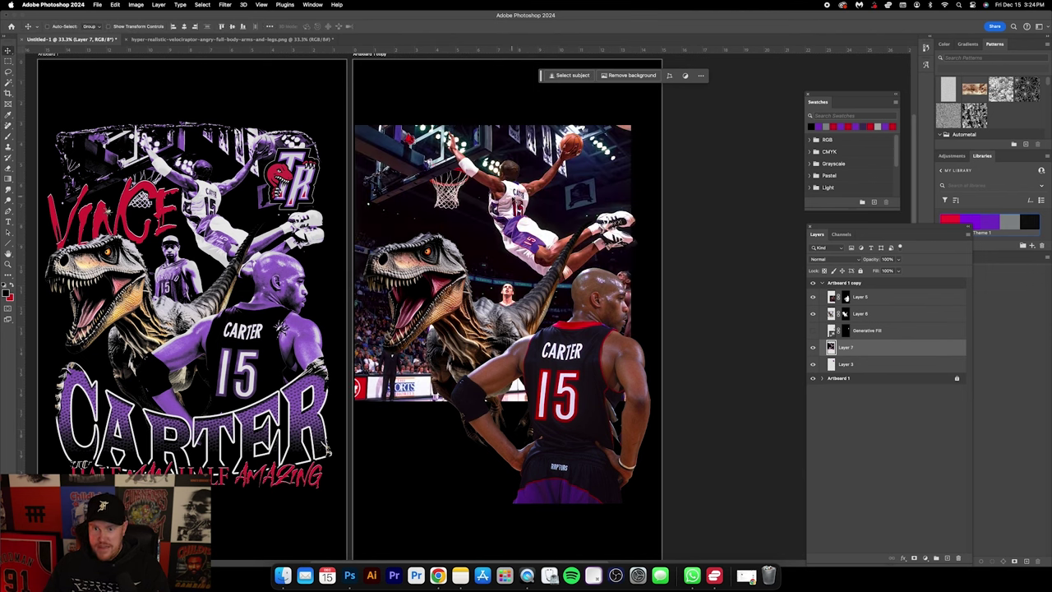
left_click_drag(515, 188, 526, 188)
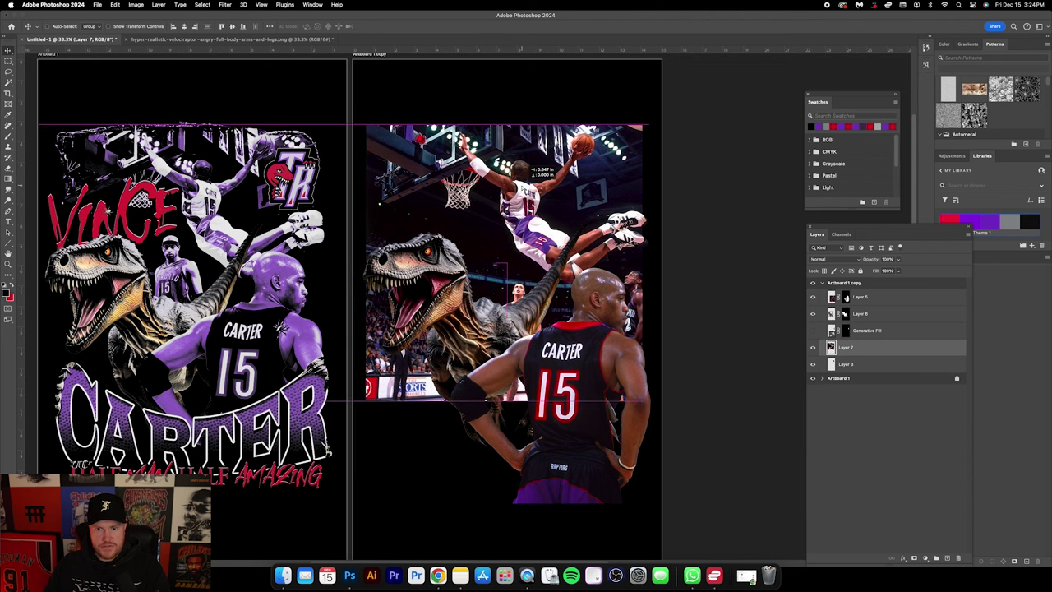
Step: Rename the dunk photo's layer as "Background Vince Dunking"
scroll(498, 250, "down", 1)
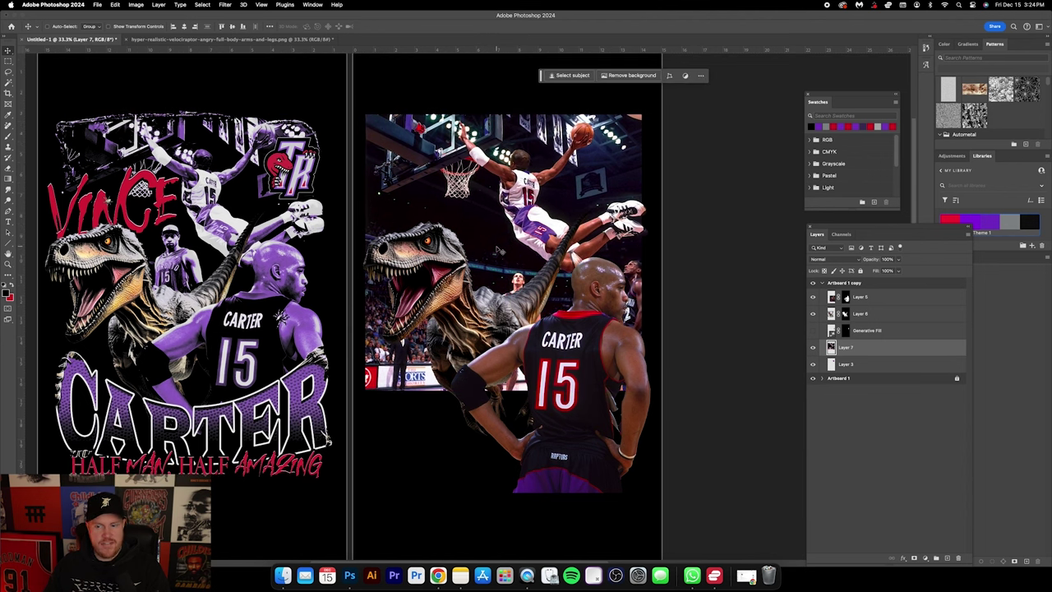
double_click(875, 352)
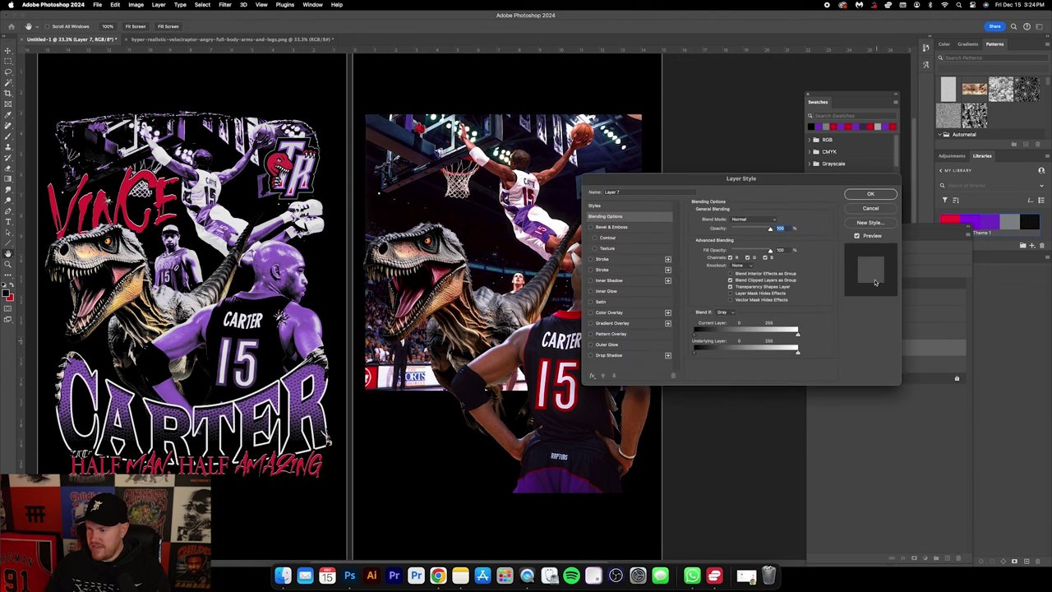
left_click(873, 211)
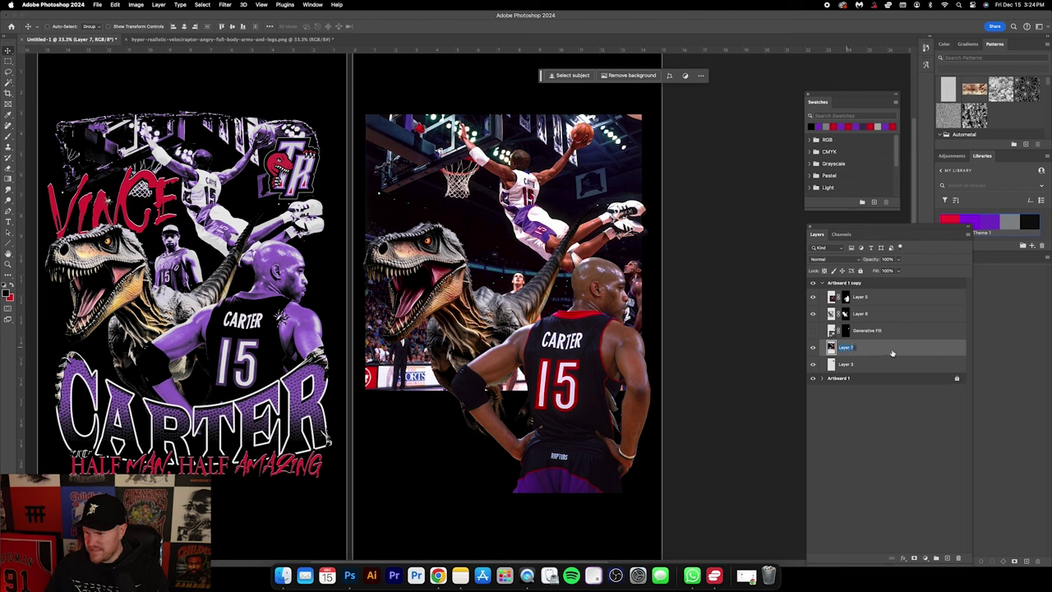
double_click(848, 348)
type("Background Vince D")
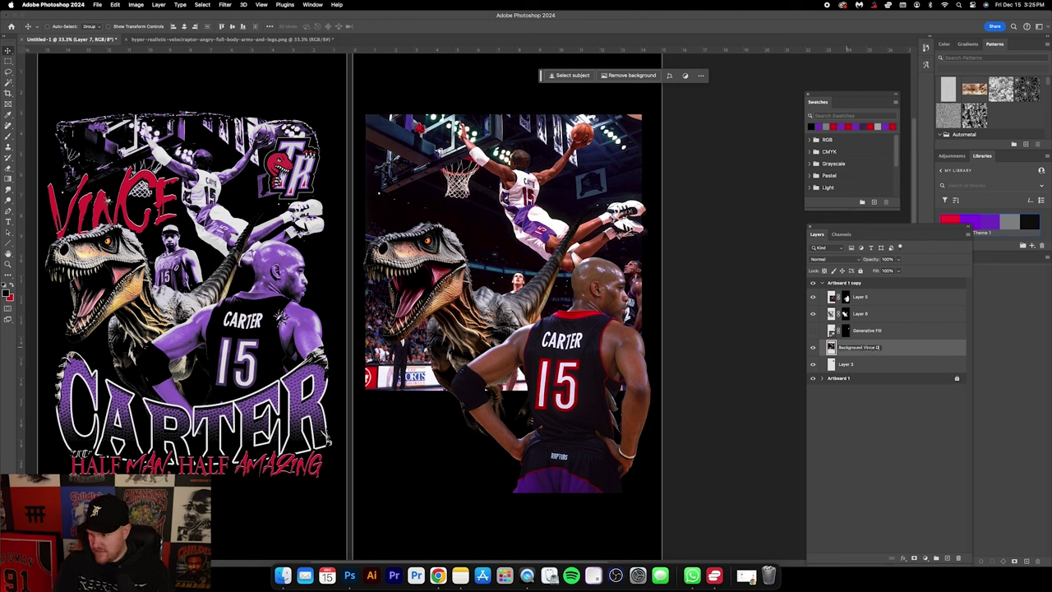
type("ing")
key("Return")
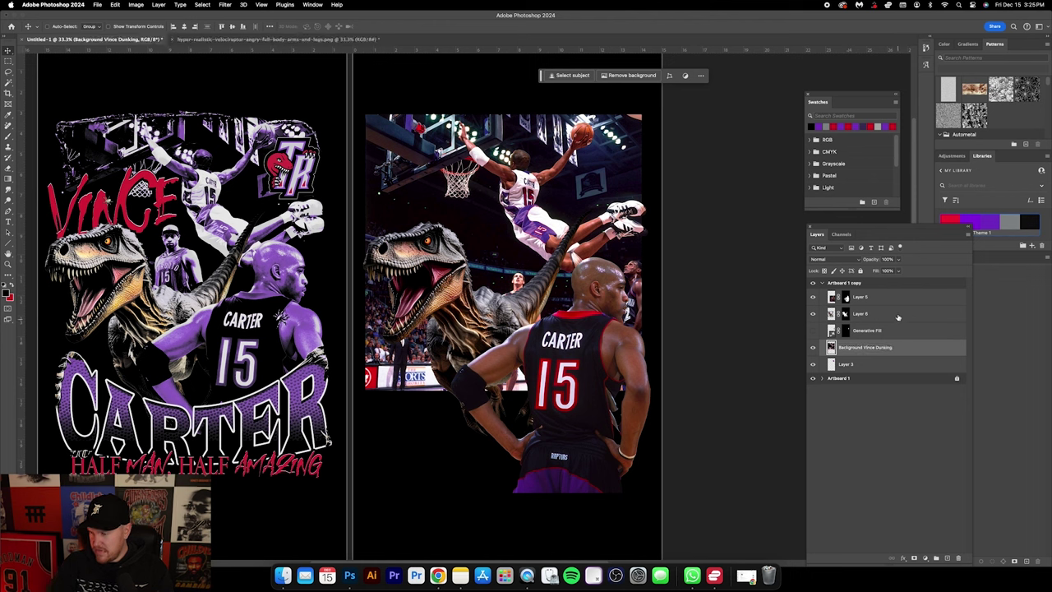
Step: Rename the raptor's layer as "Dinosaur"
double_click(861, 315)
type("Dinosaur")
key("Return")
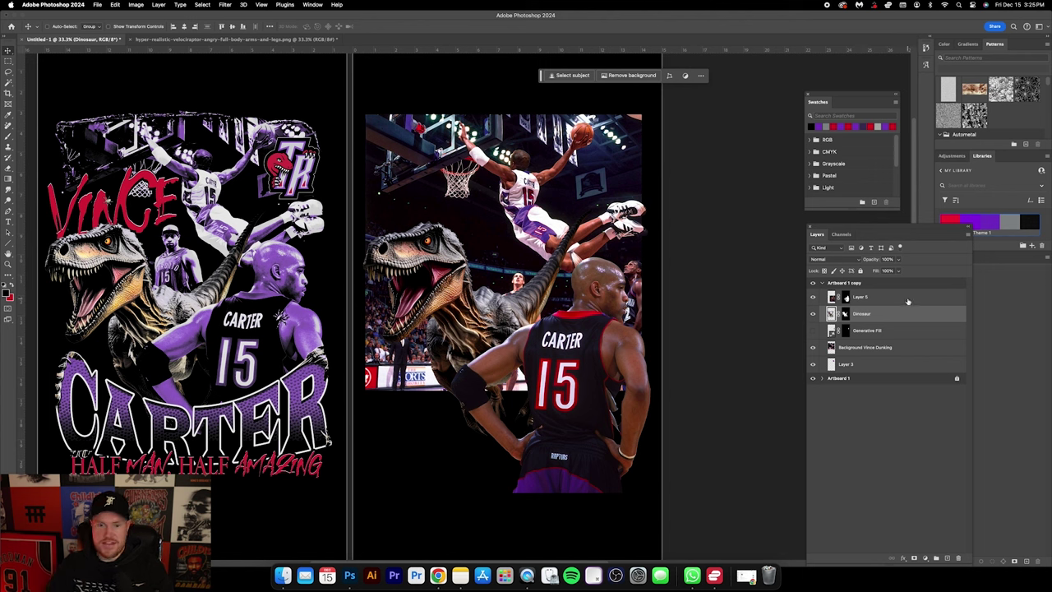
Step: Rename the layer with Carter's back-view photo as "Vince Photo Right"
left_click(861, 299)
double_click(860, 298)
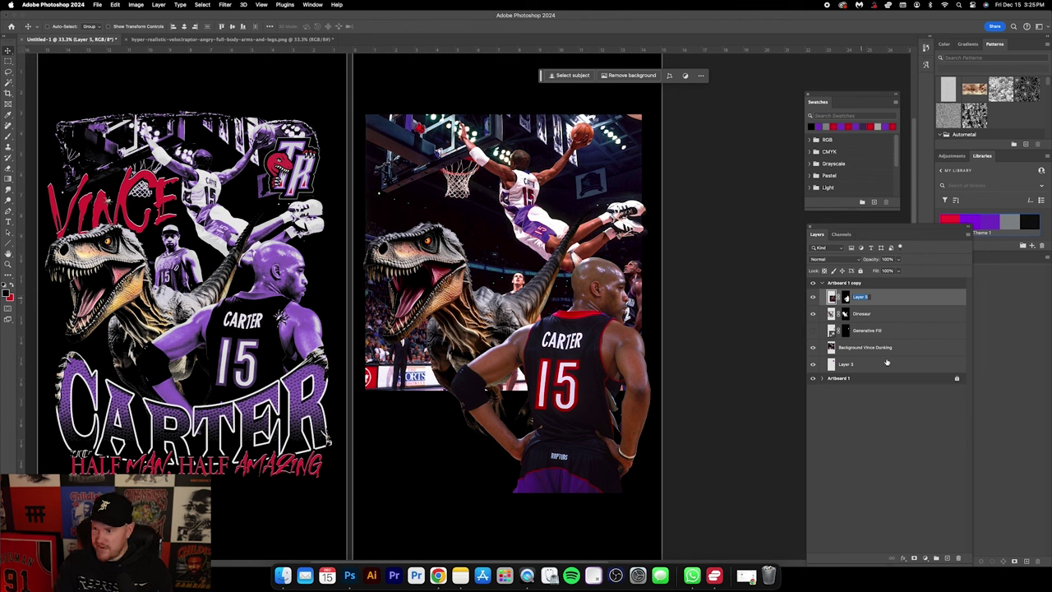
type("Vinc")
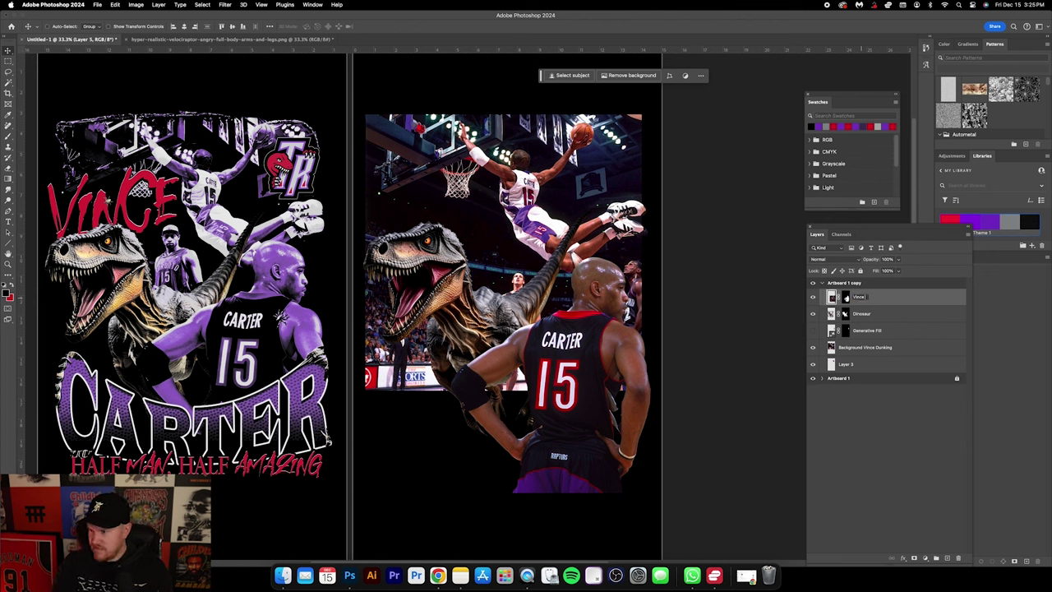
type("e Photo Right")
key("Return")
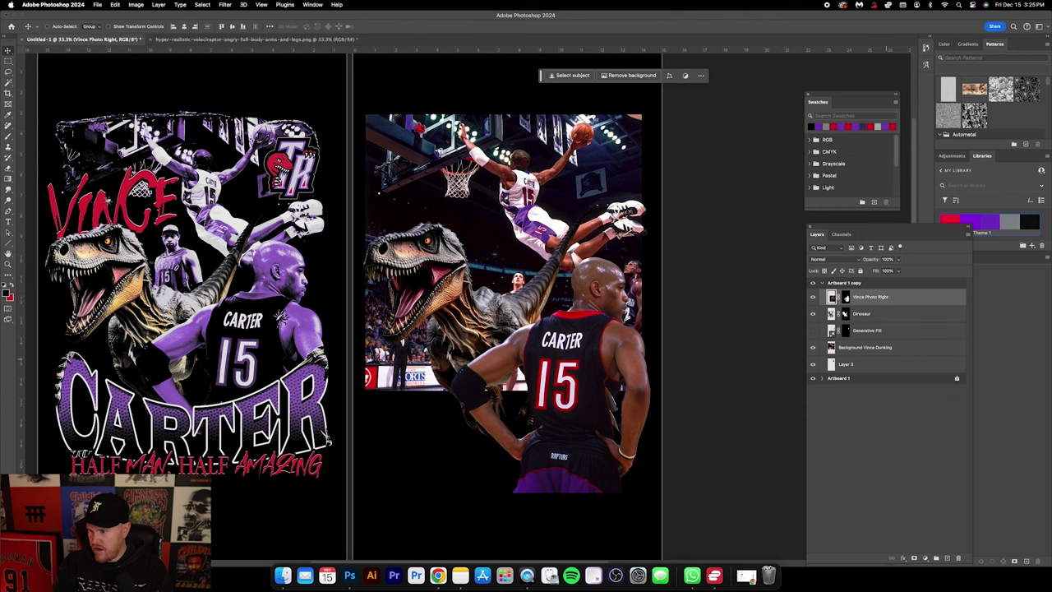
Step: Bring the TR logo layer to the top of the second artboard's layer stack, above the Carter photo
left_click(822, 366)
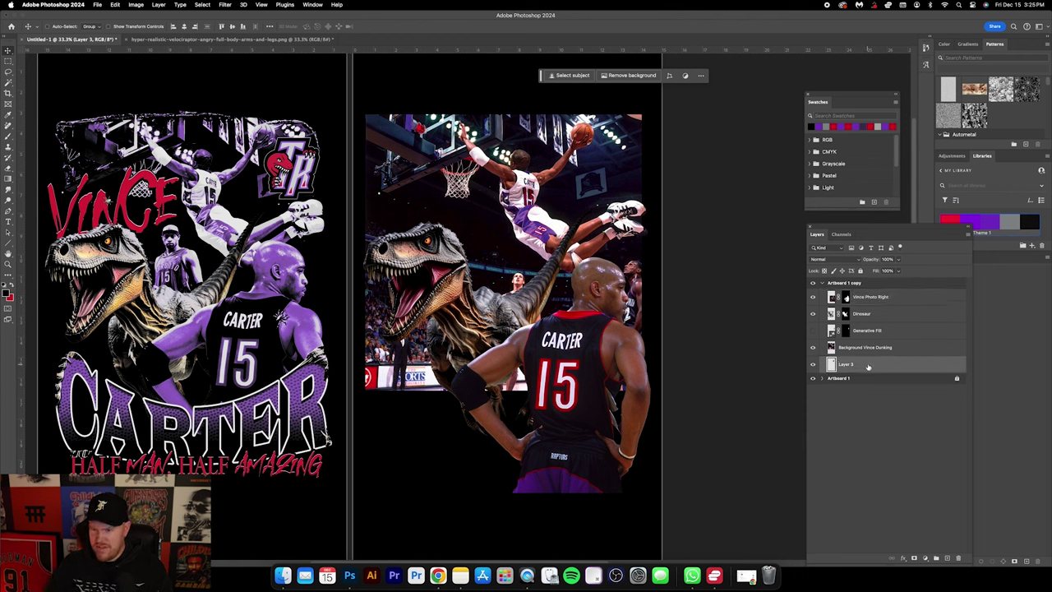
left_click_drag(873, 364, 867, 296)
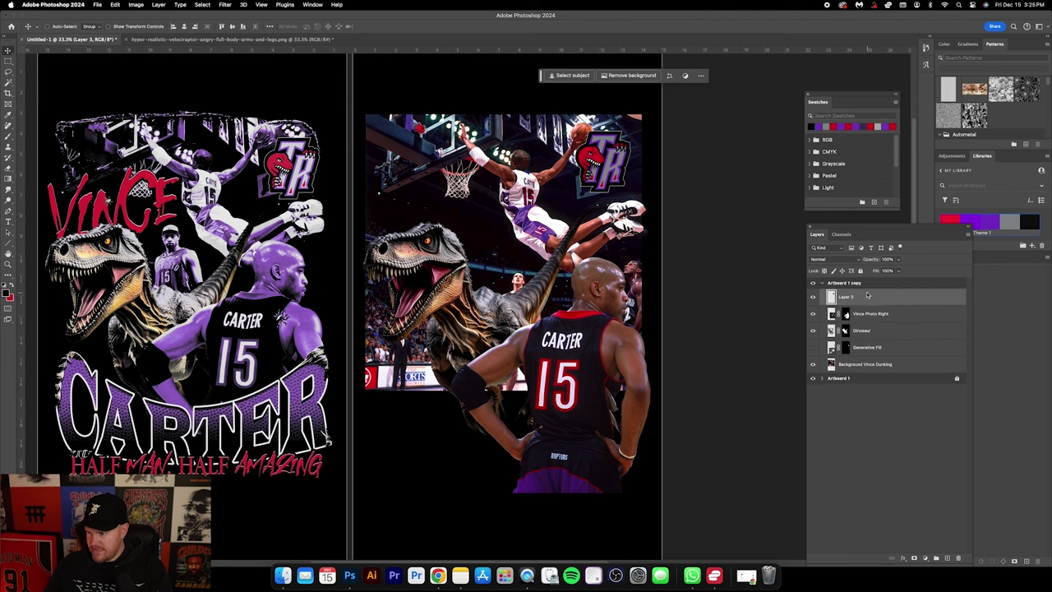
Step: Rename the TR logo's layer as "Logo" and nudge the logo slightly right and down on the second artboard
key("Return")
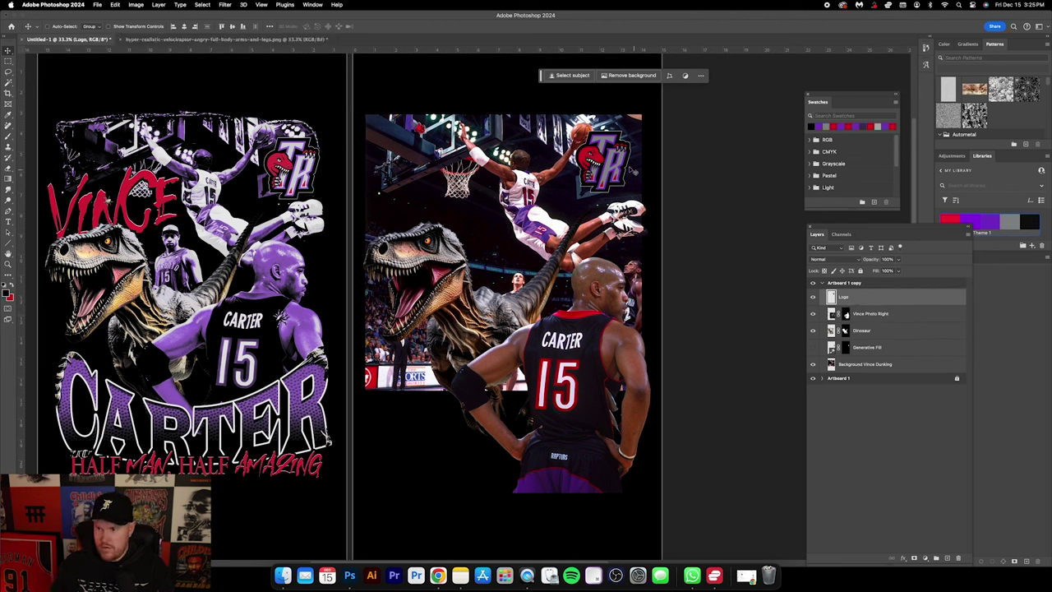
left_click_drag(615, 153, 621, 157)
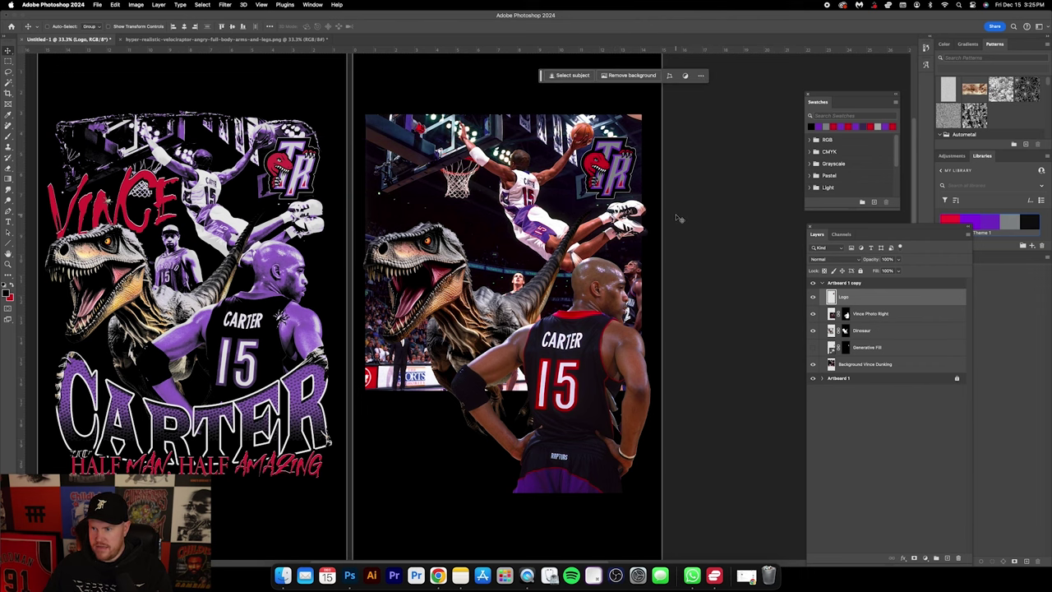
scroll(370, 304, "left", 3)
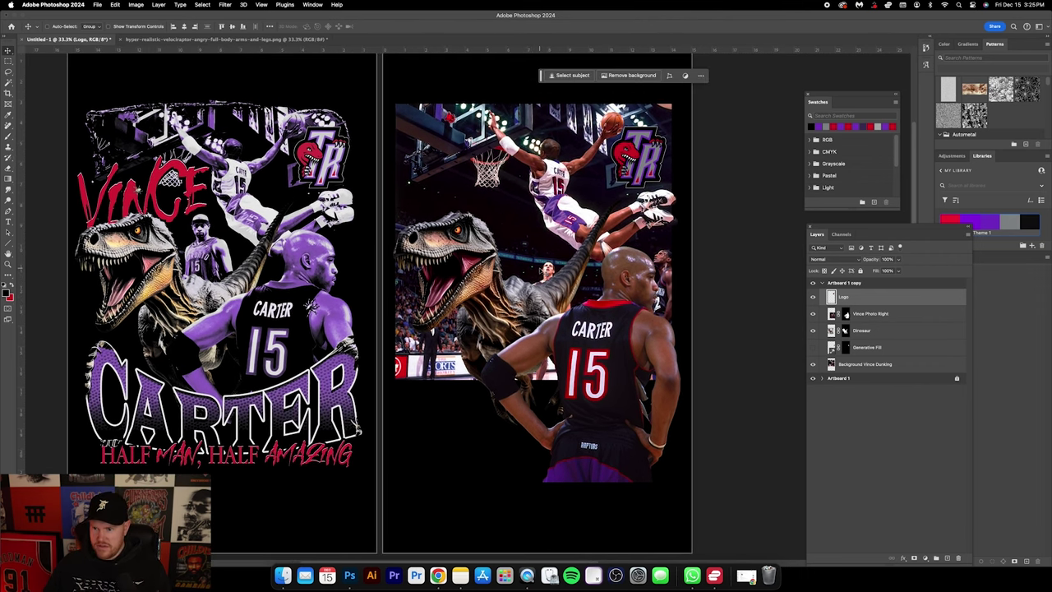
Step: Add a black Inner Glow to the Background Vince Dunking layer, with 100% opacity, 0% choke and 250 px size
left_click(866, 364)
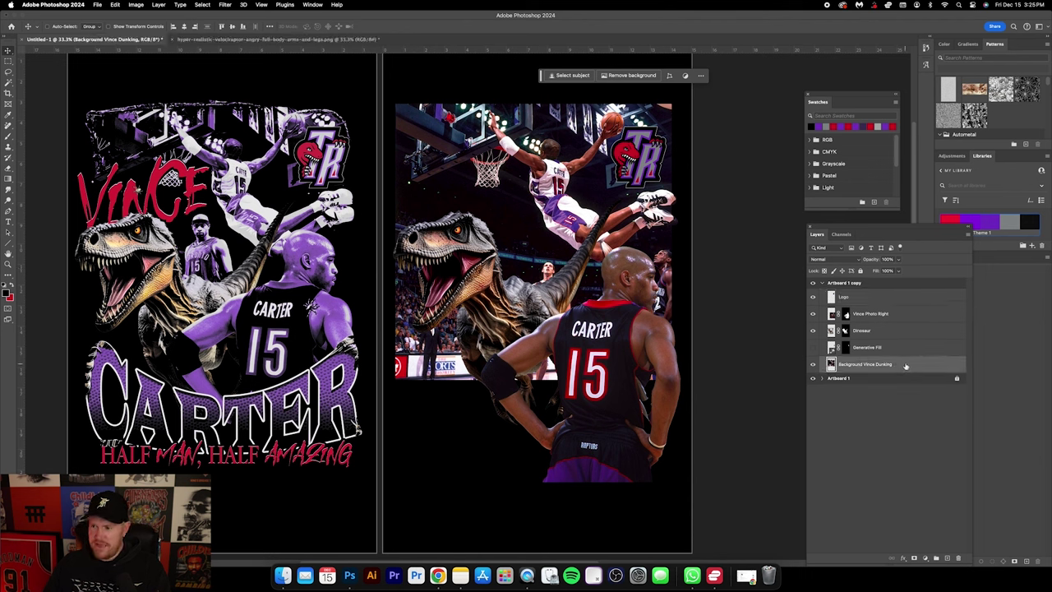
double_click(906, 365)
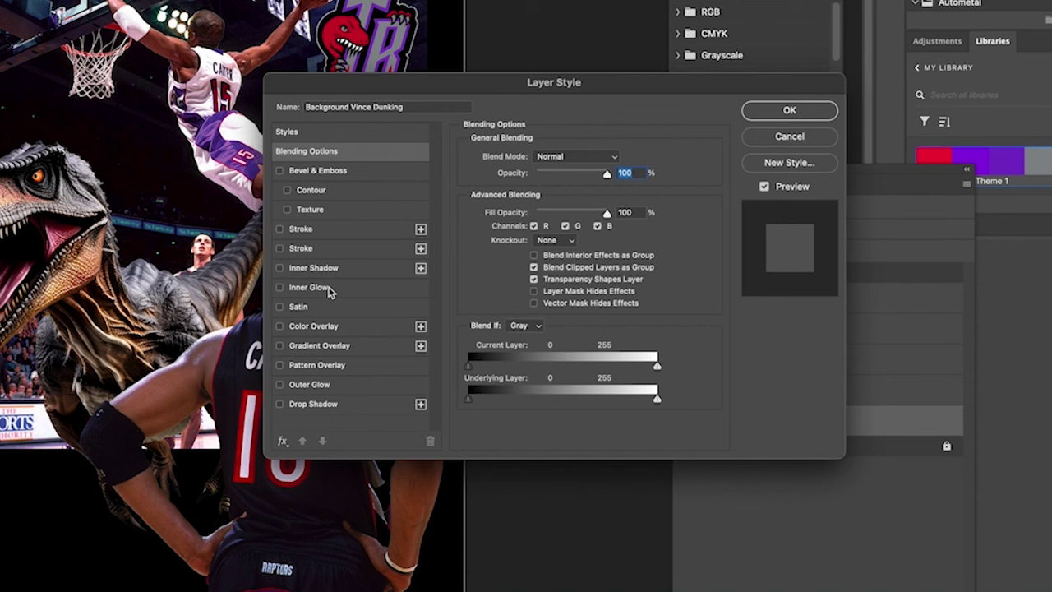
left_click(329, 288)
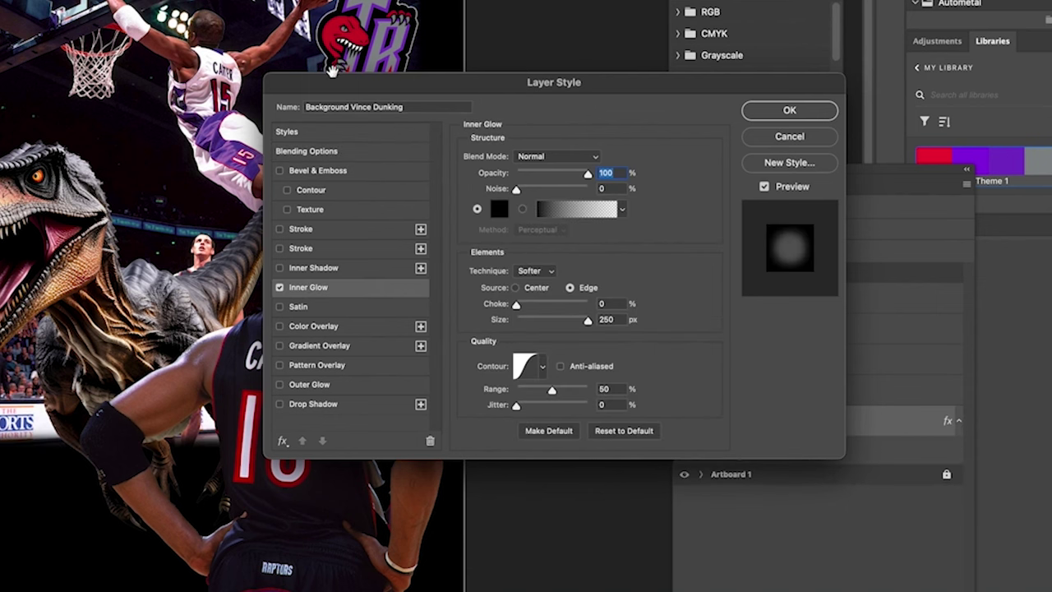
left_click_drag(588, 321, 630, 324)
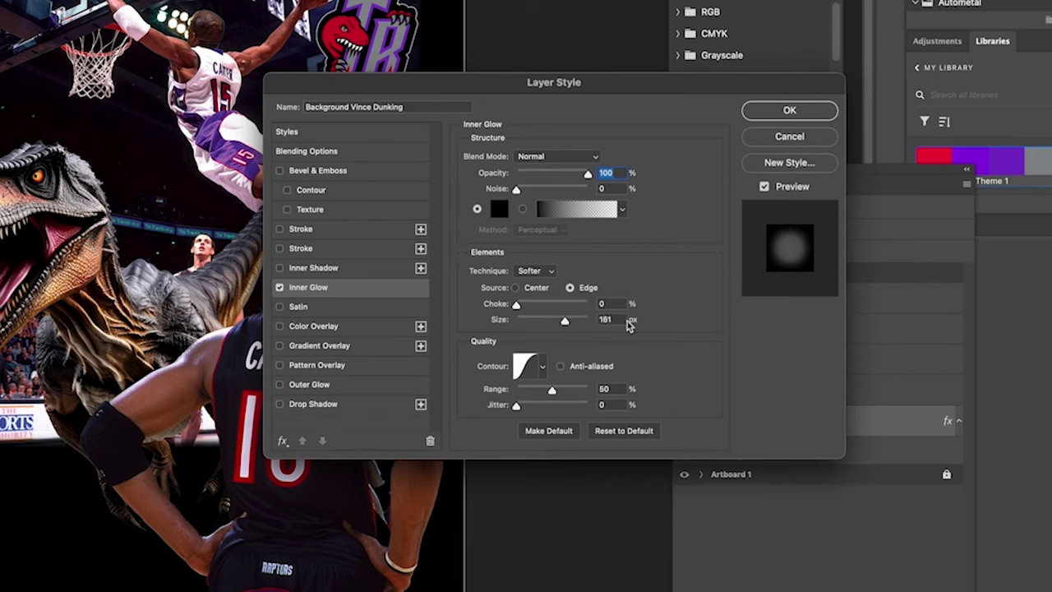
left_click(492, 306)
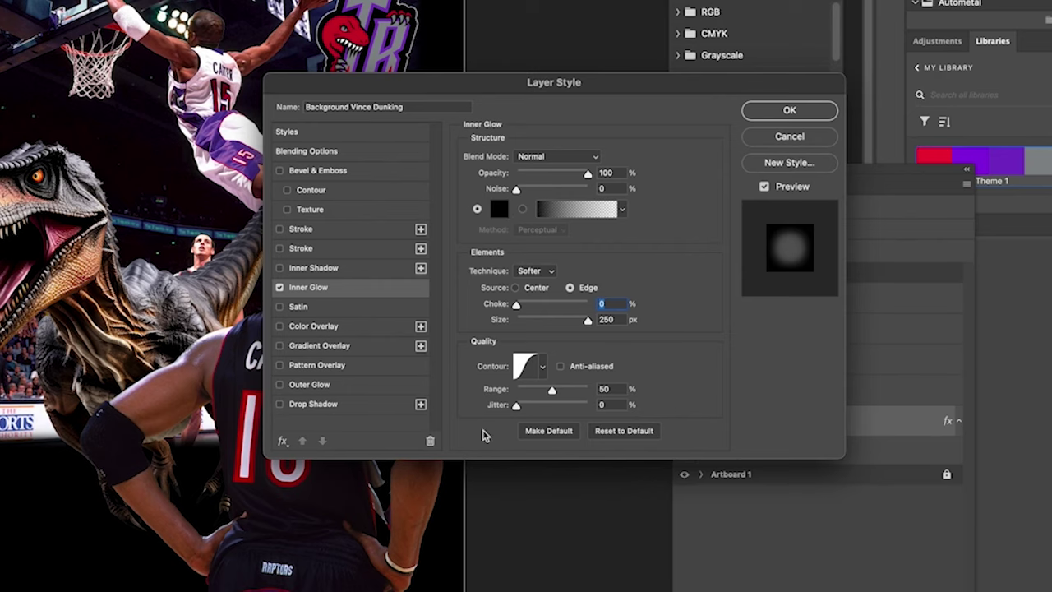
left_click(818, 112)
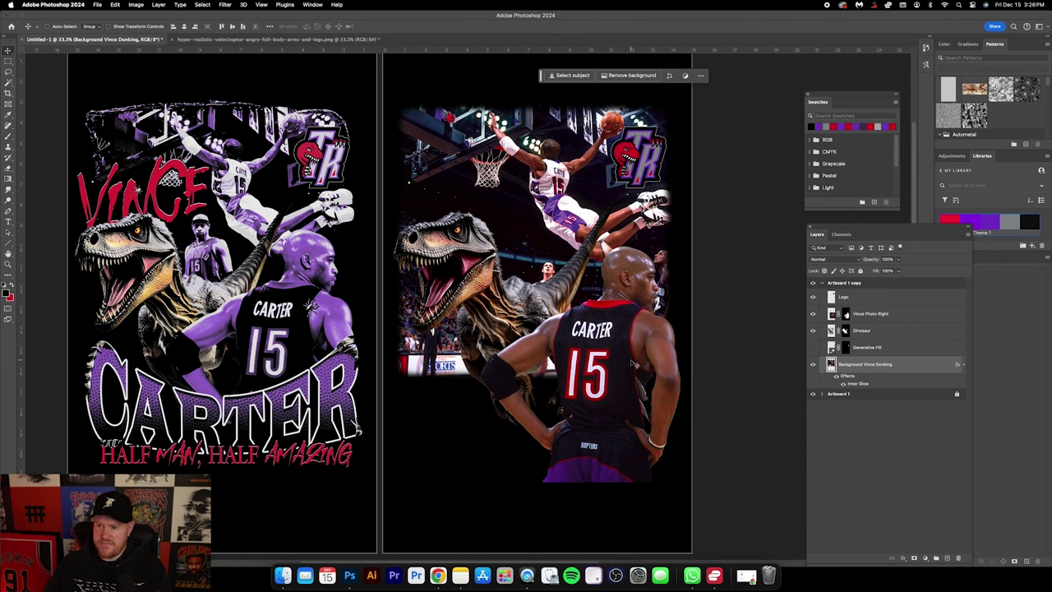
Step: Add a Gradient Overlay to the Vince Photo Right layer, reset to defaults and using the black-to-transparent gradient from Basics
left_click(895, 332)
left_click(907, 322)
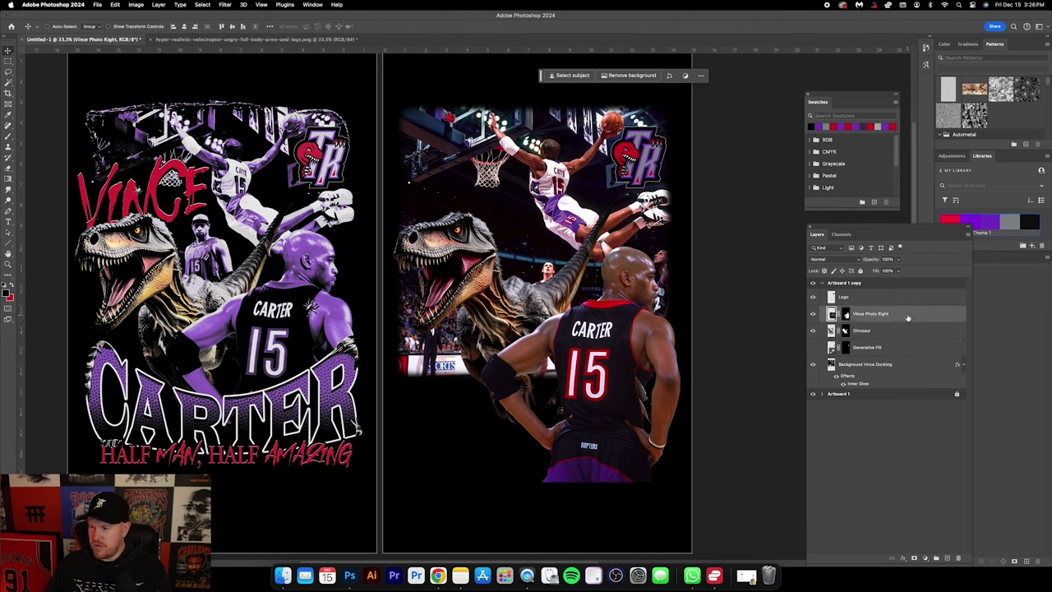
double_click(907, 317)
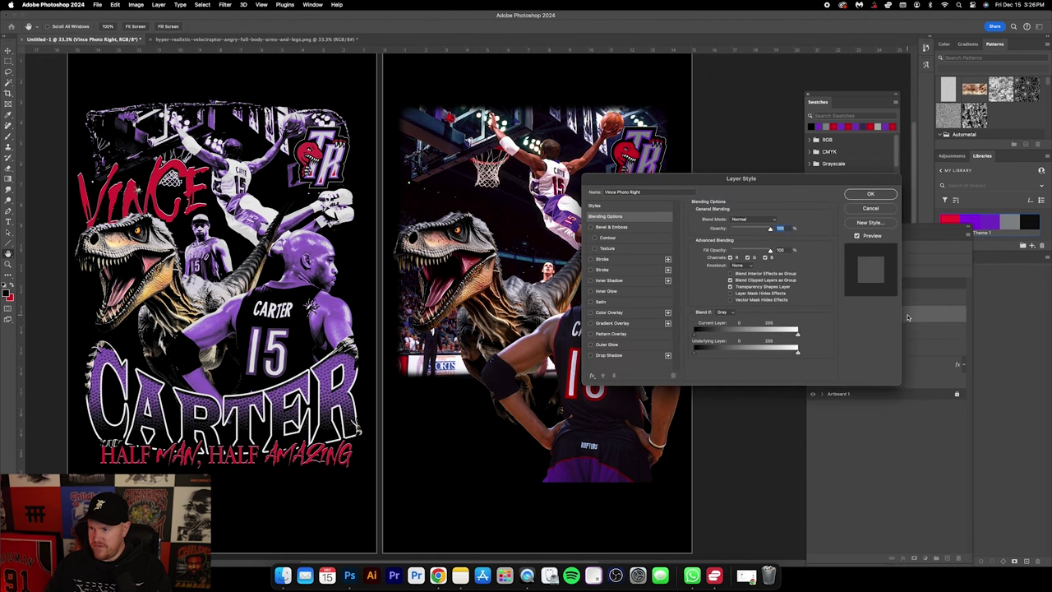
left_click(612, 323)
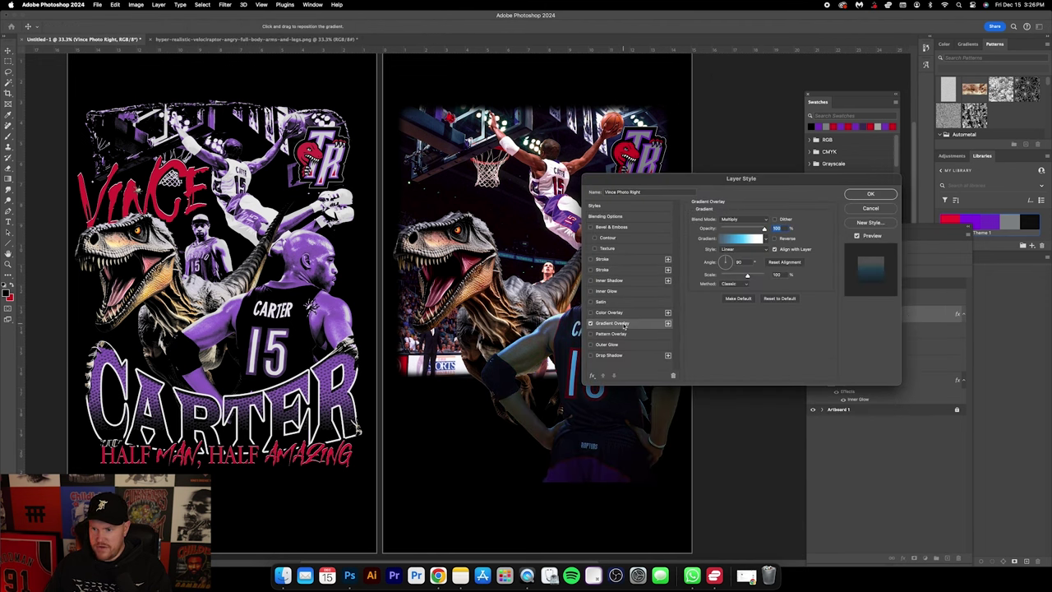
left_click(773, 298)
left_click_drag(764, 238, 814, 262)
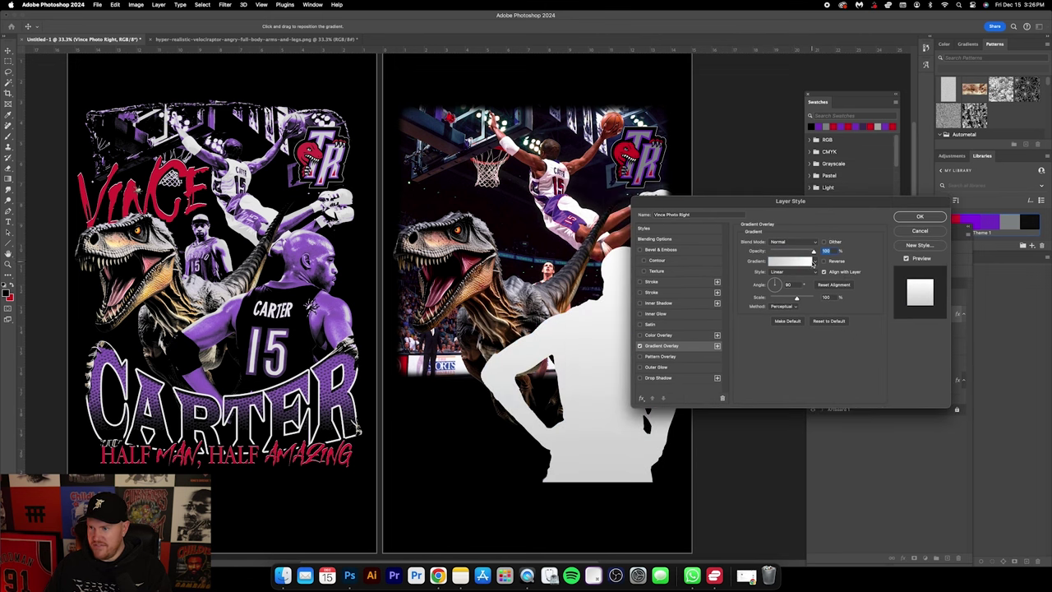
left_click(816, 261)
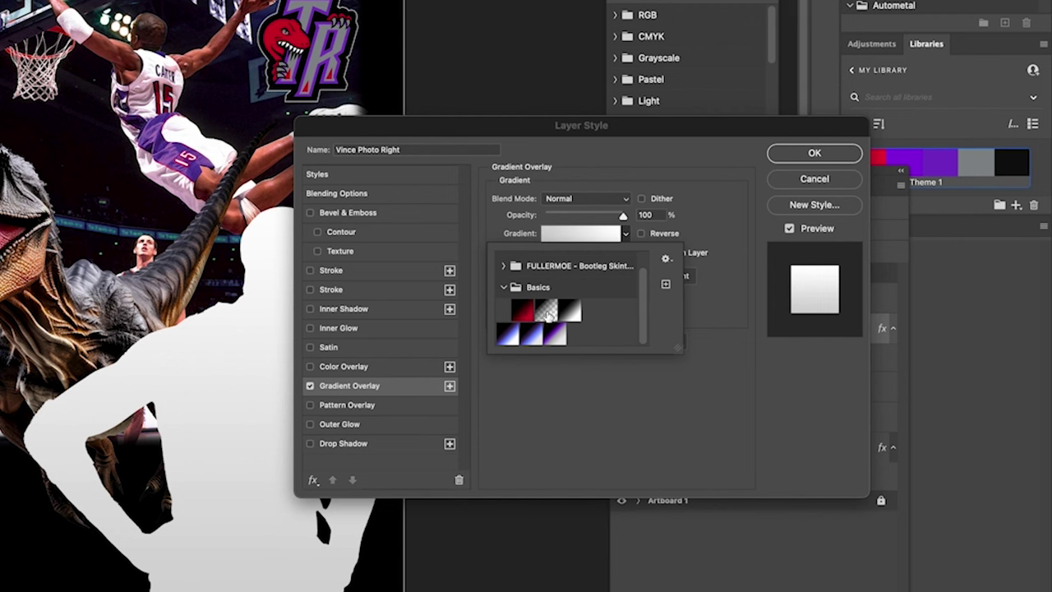
left_click(546, 312)
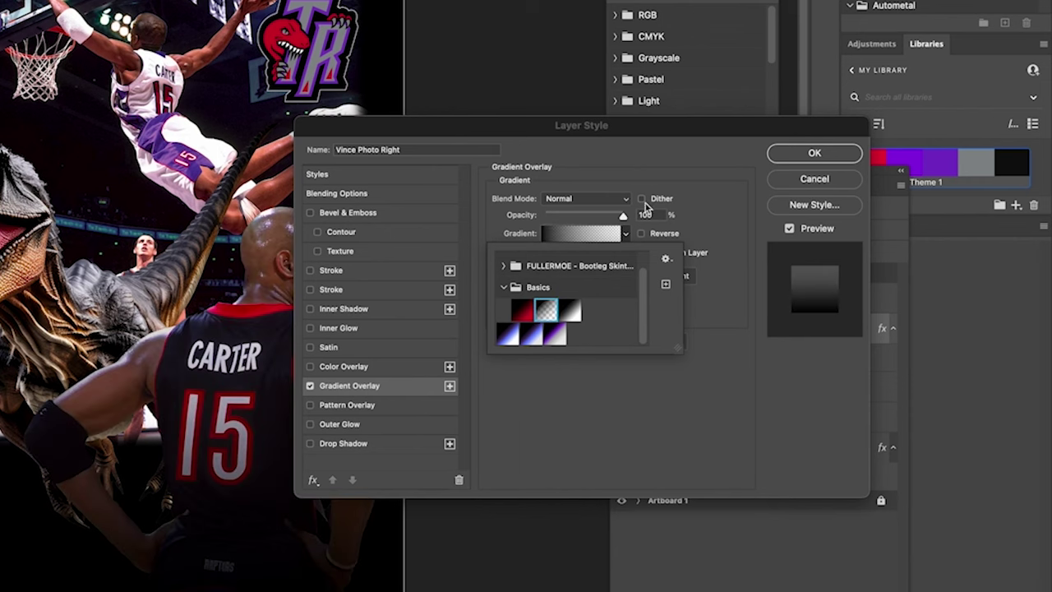
left_click(655, 173)
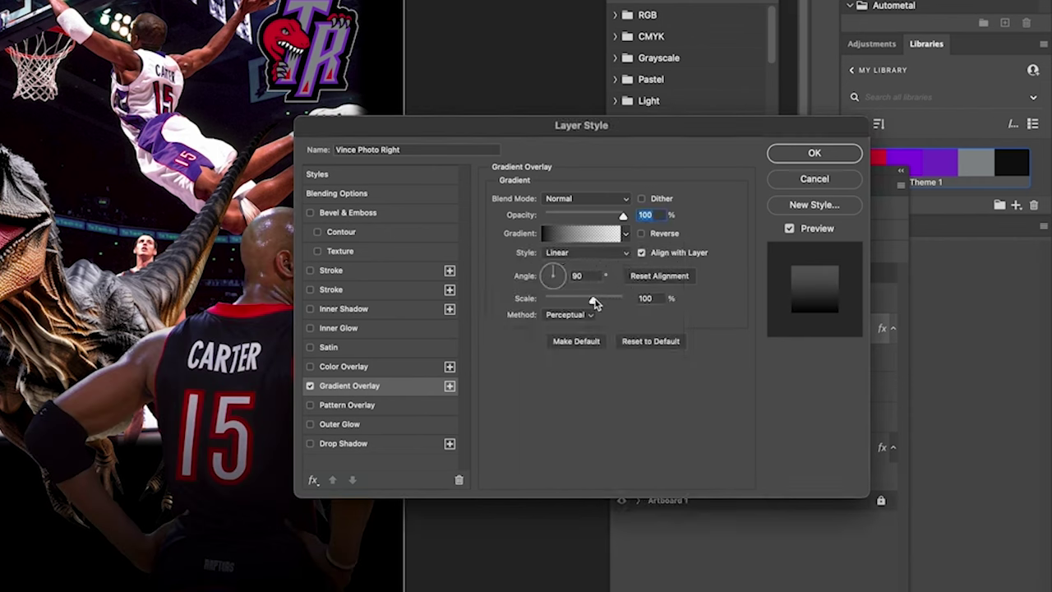
Step: Set the gradient overlay's scale to 10% and shift its black fade down to just below Carter's jersey number
left_click_drag(593, 302, 526, 306)
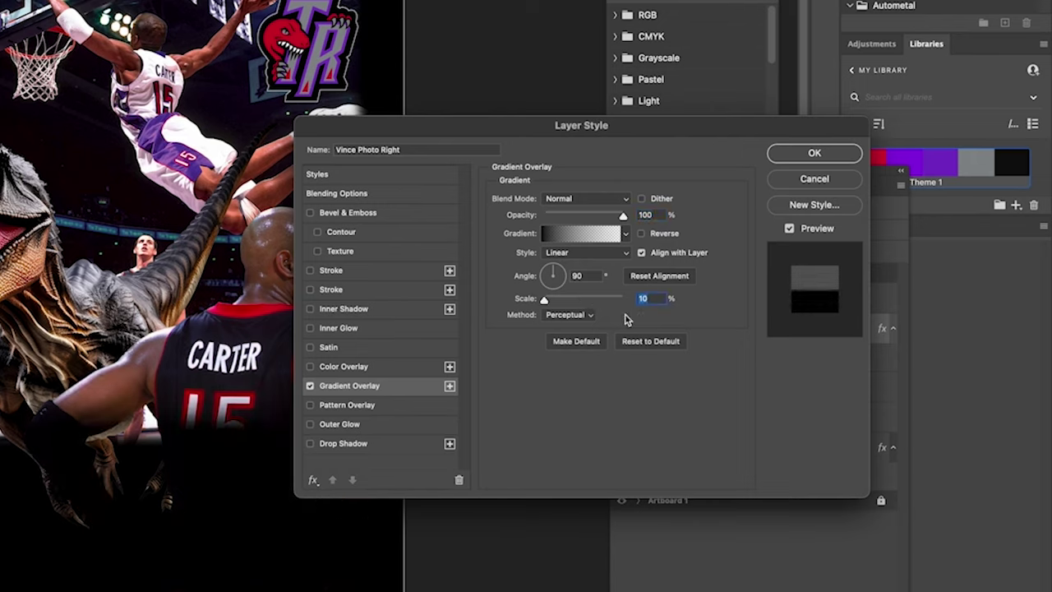
left_click_drag(184, 381, 197, 471)
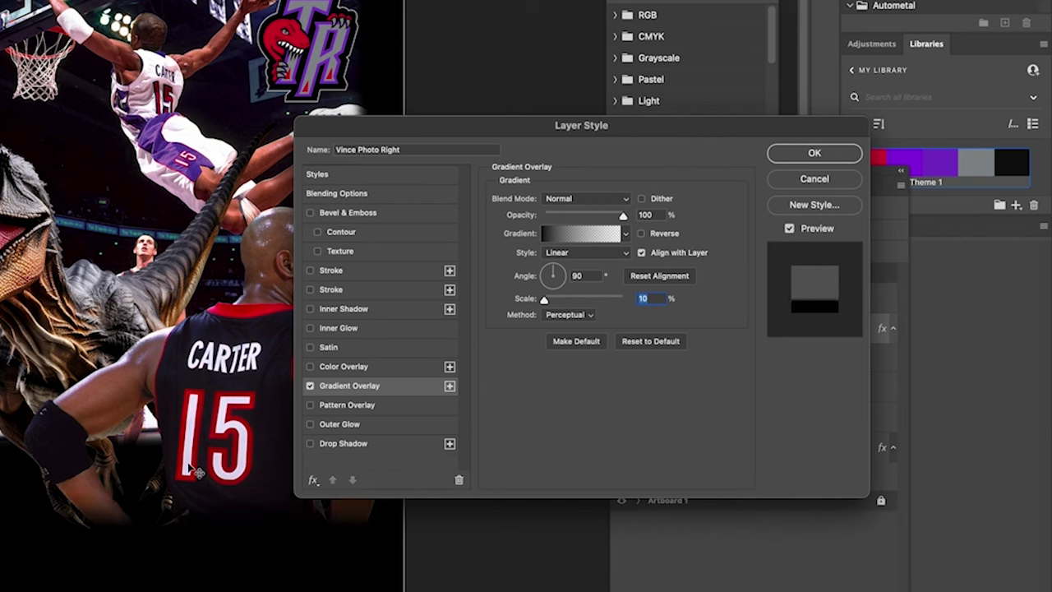
left_click(816, 154)
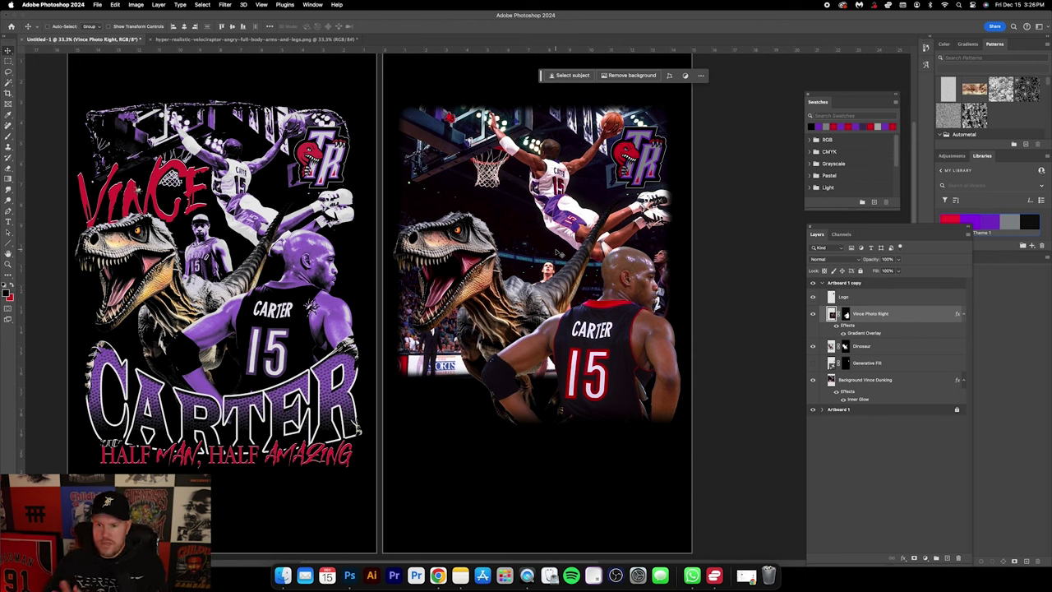
left_click(886, 348)
left_click_drag(432, 234, 439, 212)
key("super+z")
Step: Duplicate the Background Vince Dunking layer, hide the original, and make the copy the active layer
scroll(439, 212, "up", 1)
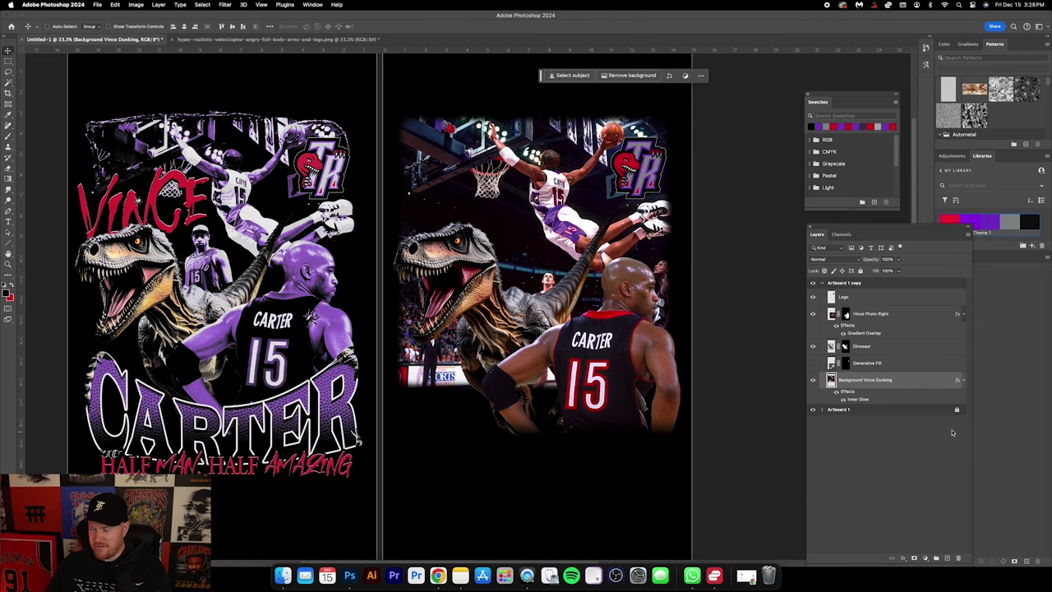
key("super+j")
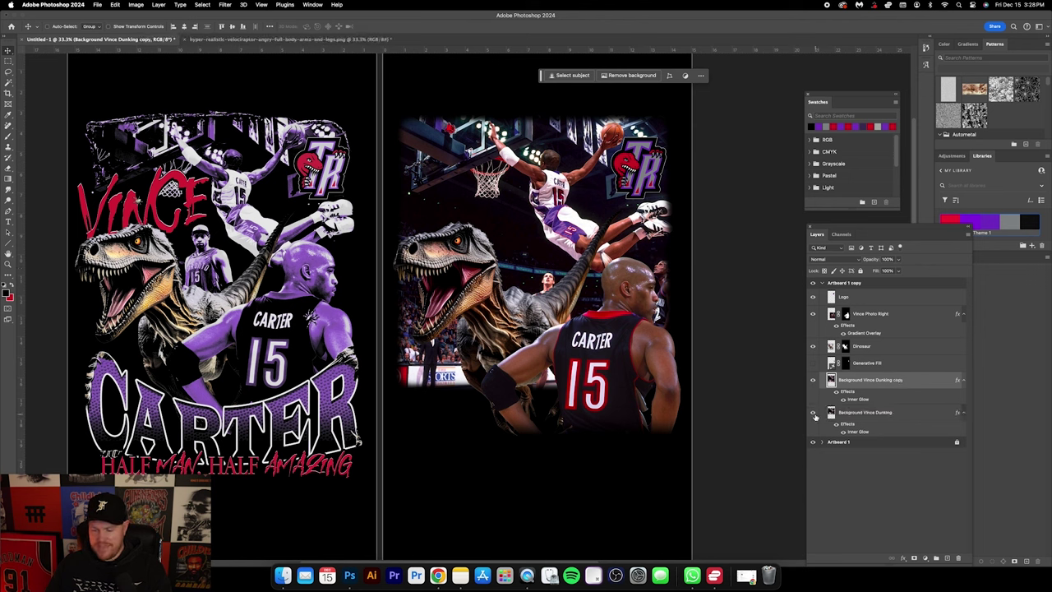
left_click(860, 415)
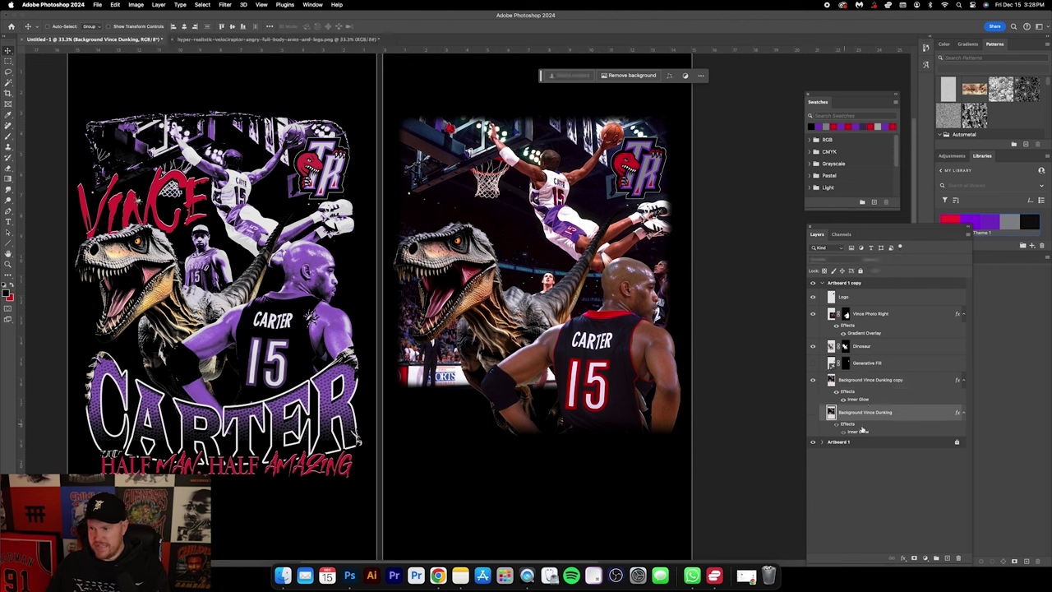
left_click(889, 382)
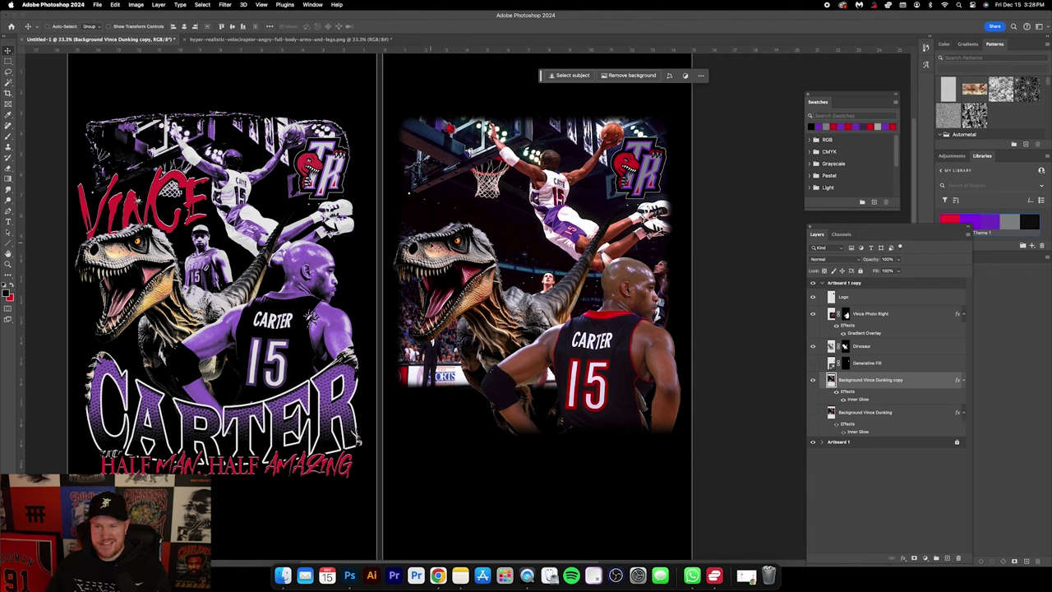
Step: Paint out the background players on the dunk photo copy and fill a rectangular area behind the raptor with black
left_click(8, 139)
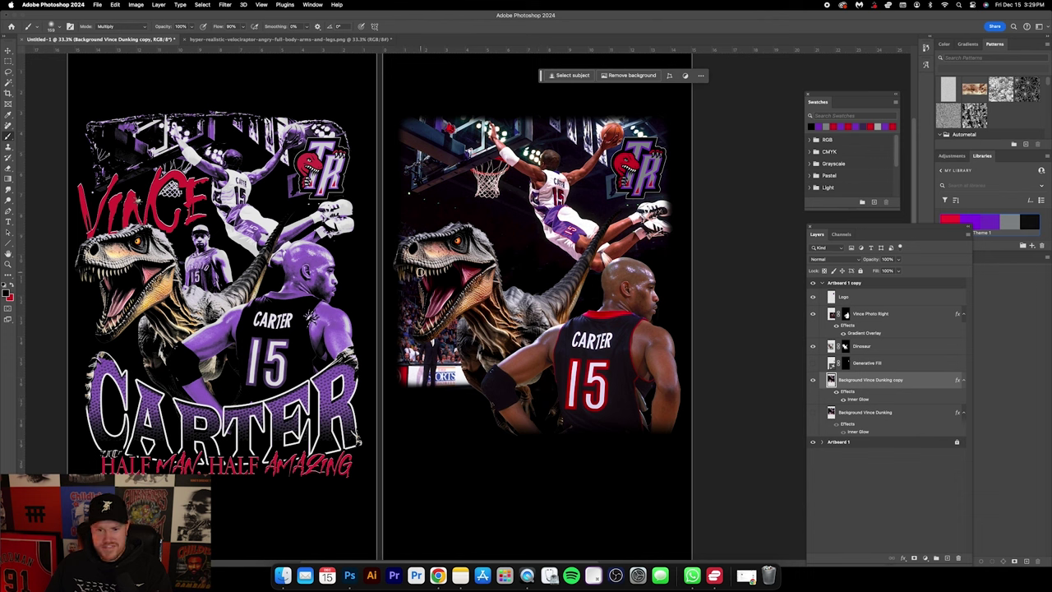
key("m")
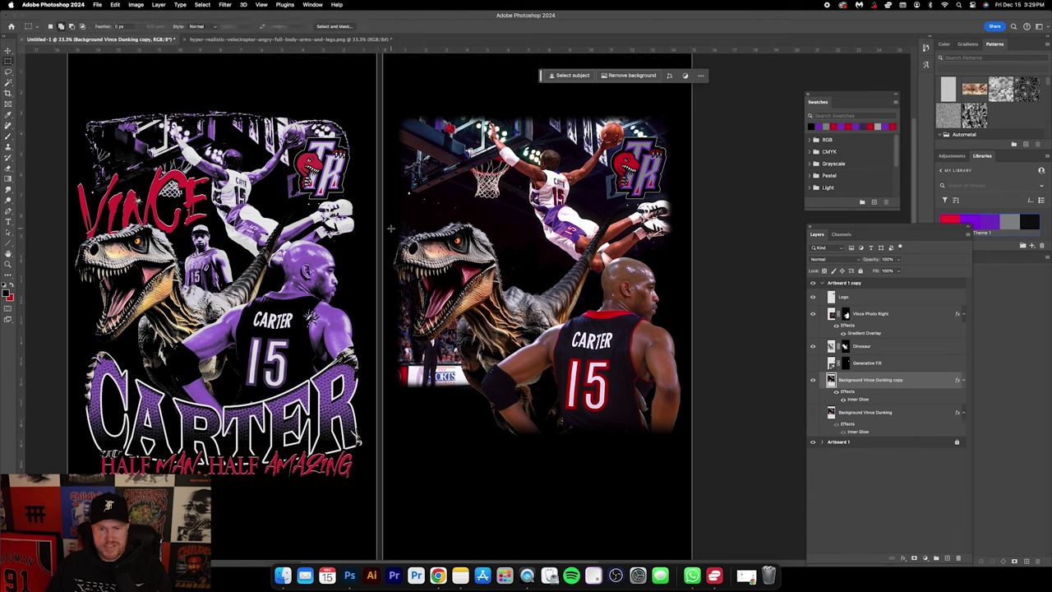
left_click_drag(391, 223, 530, 403)
left_click(116, 4)
left_click(135, 143)
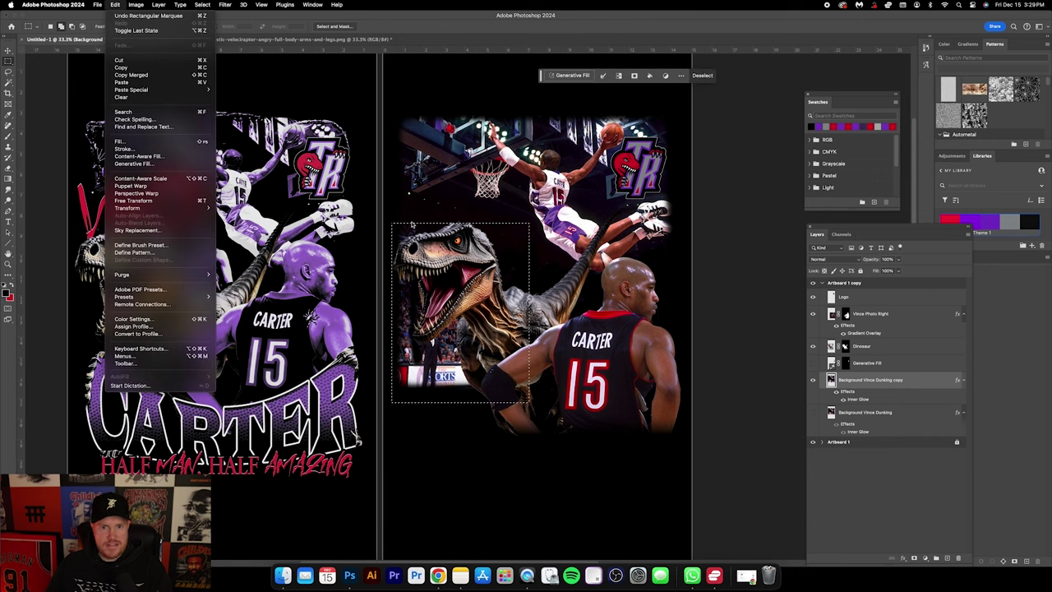
left_click(544, 173)
key("ctrl+d")
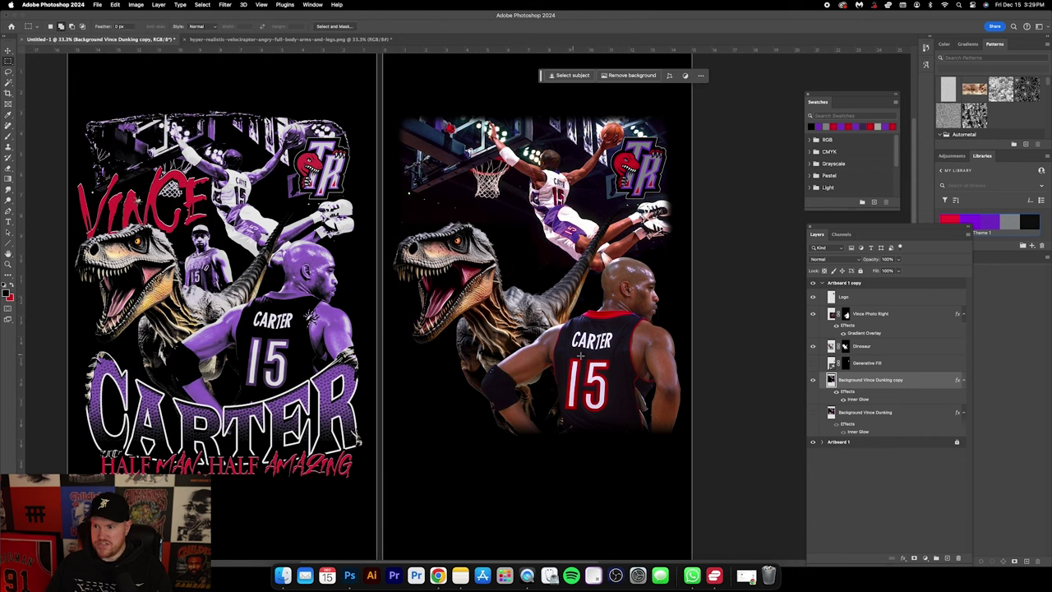
key("v")
scroll(564, 505, "down", 2)
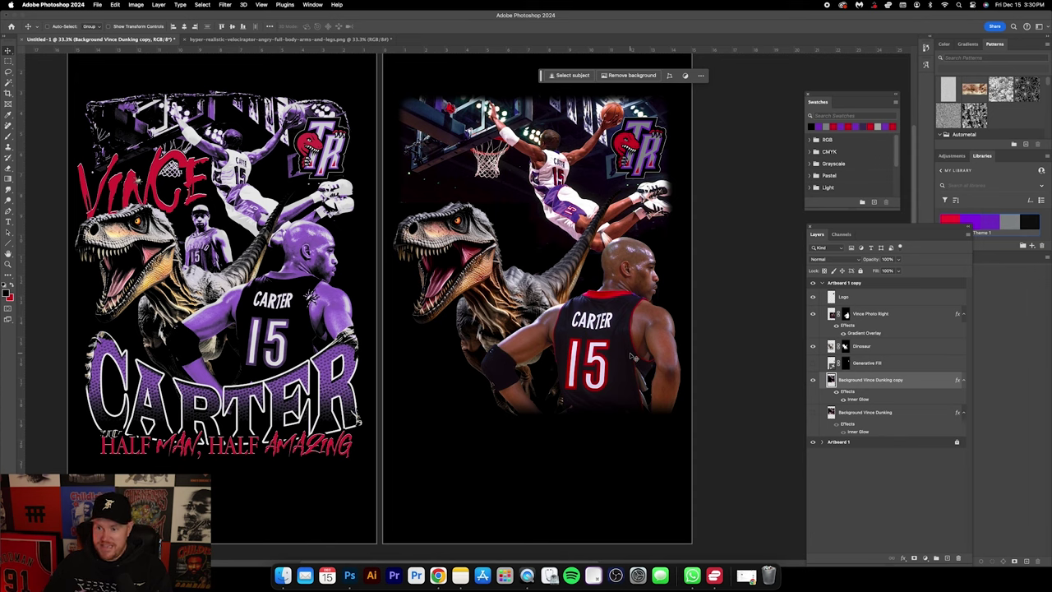
Step: Copy the photo of Carter in a headband beside the Sixers player from Chrome and paste it into the Photoshop design behind the raptor
key("super+Tab")
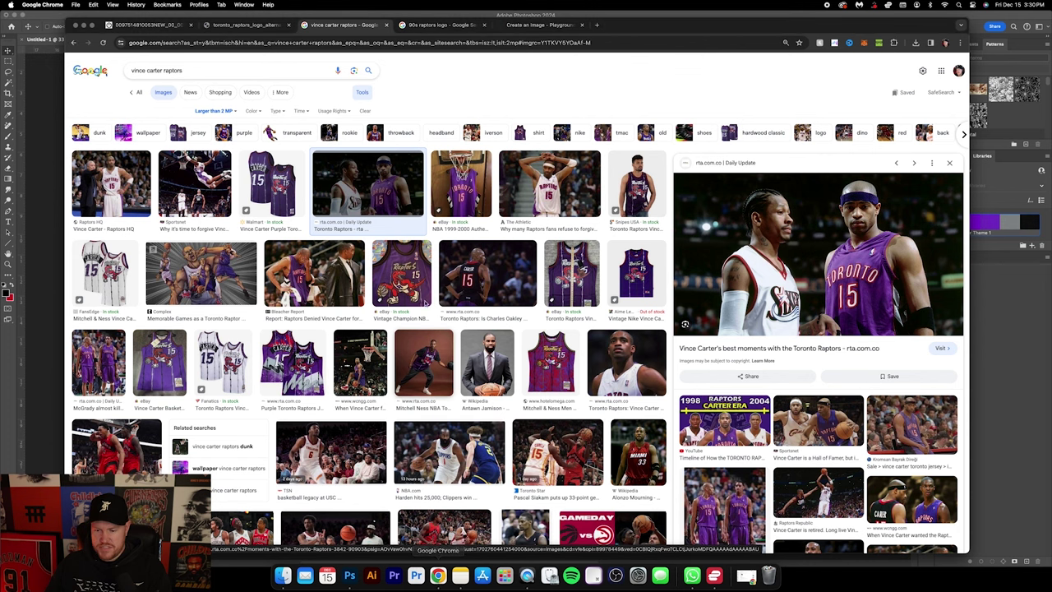
right_click(794, 224)
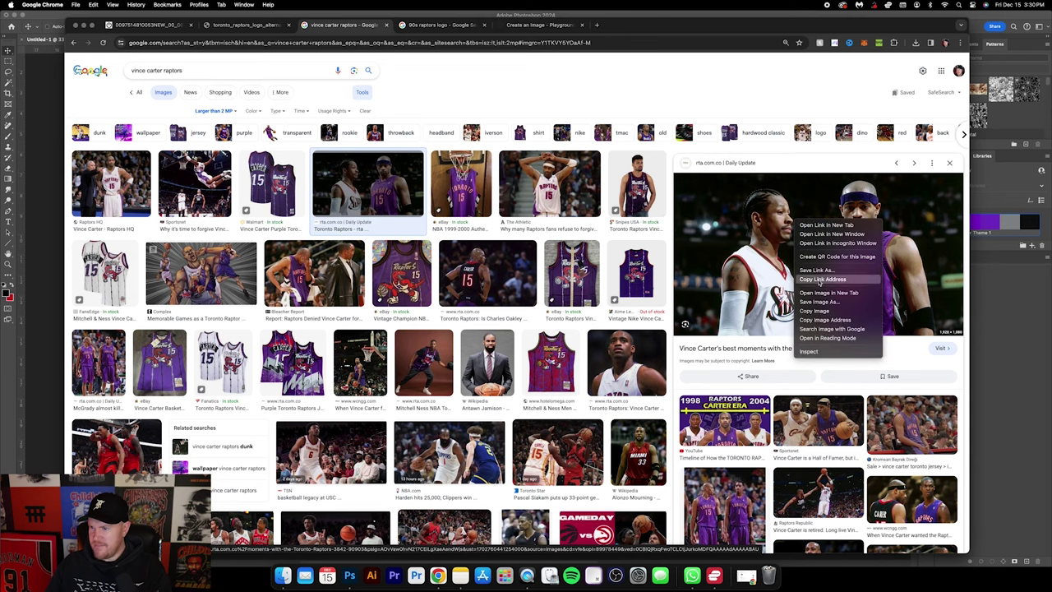
left_click(822, 303)
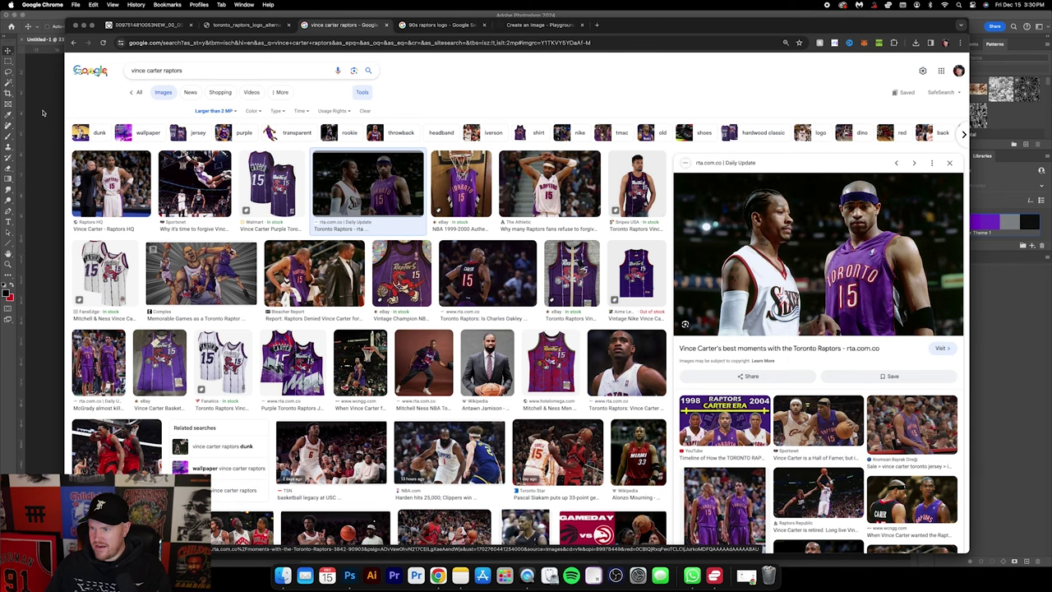
key("super+Tab")
key("super+v")
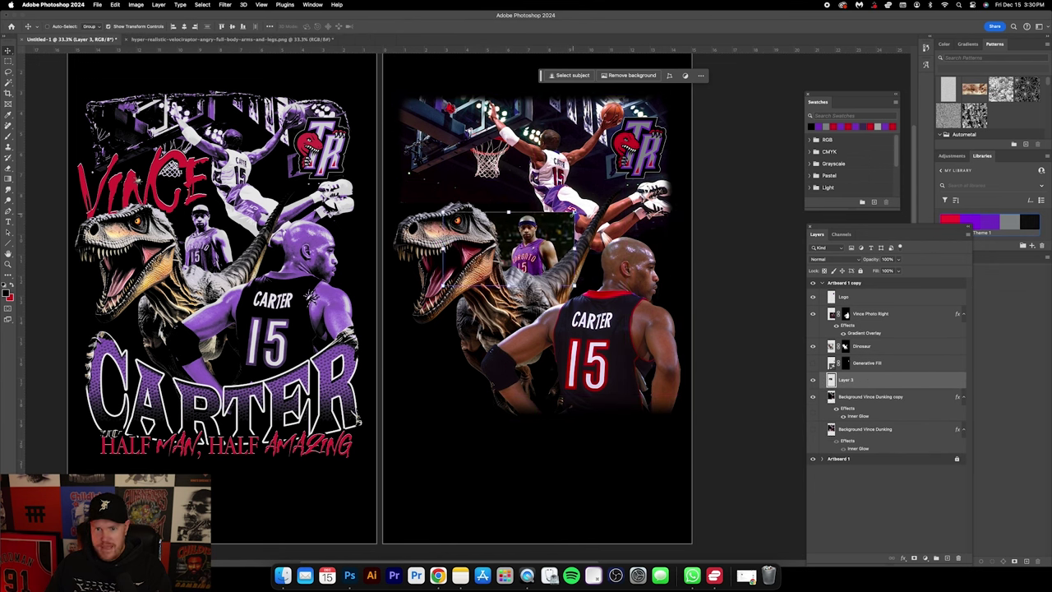
Step: Resize the pasted headband photo to about 7.3 by 4.1 in and position Carter between the raptor's head and tail
key("super+t")
left_click_drag(575, 212, 592, 202)
left_click_drag(527, 247, 502, 251)
left_click(9, 50)
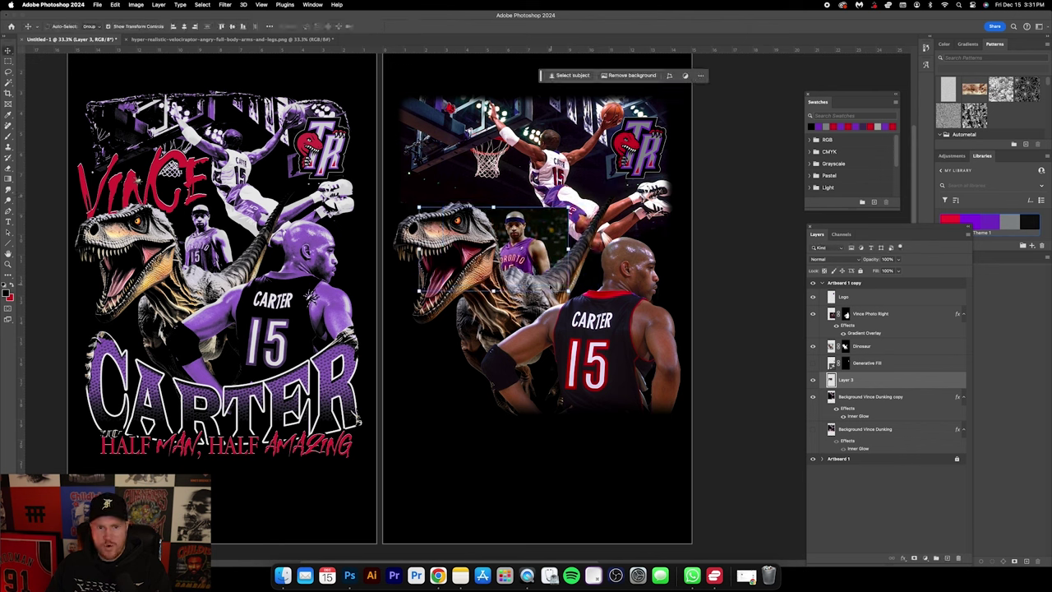
Step: Display the properties of the pasted headband photo's layer
left_click(313, 4)
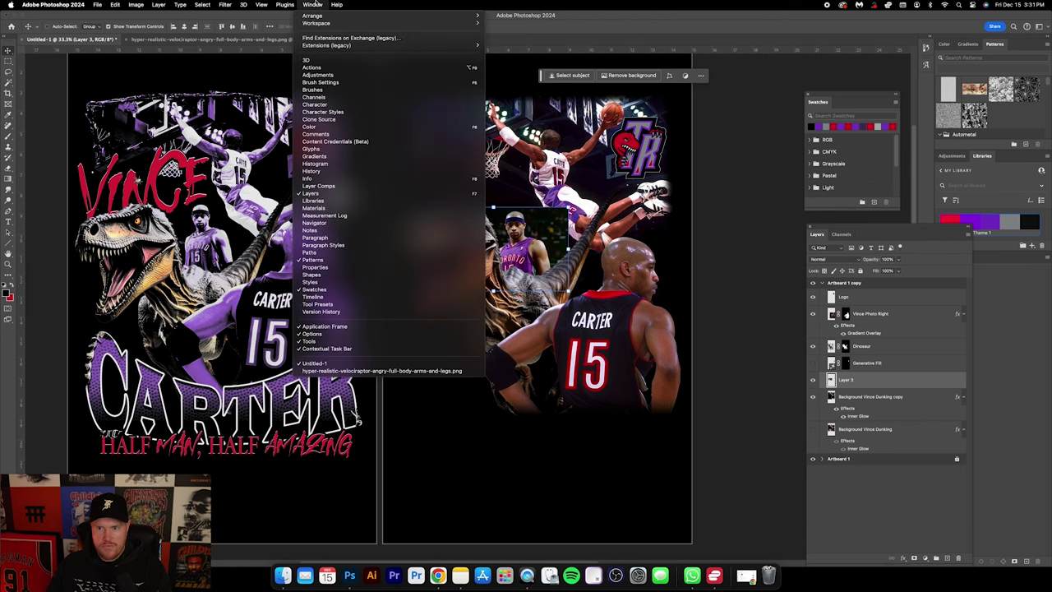
left_click(664, 274)
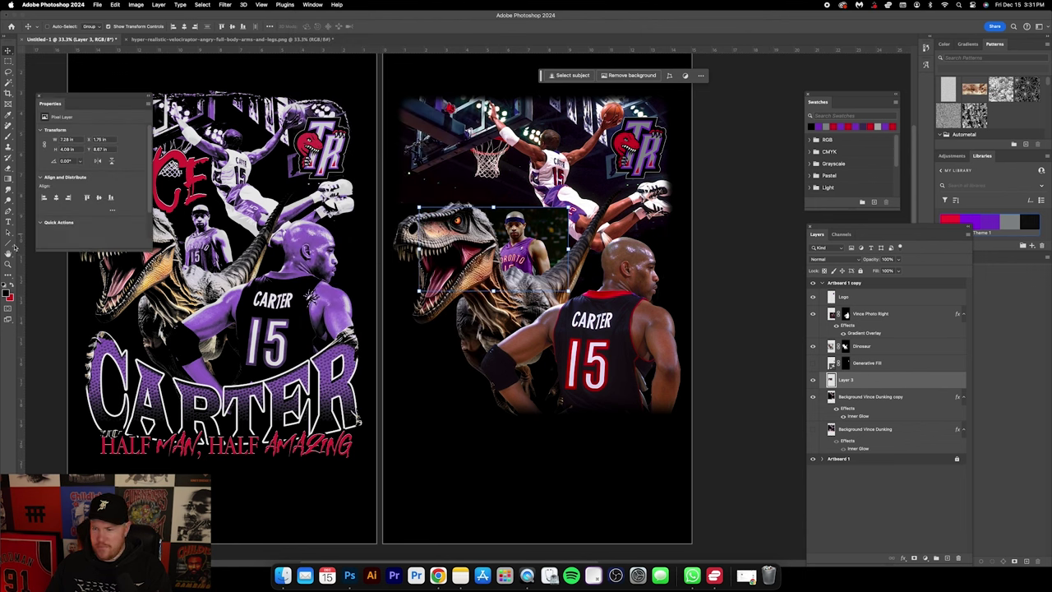
Step: Remove the background from the pasted headband photo of Carter and turn off the transform controls
left_click(39, 222)
left_click(69, 201)
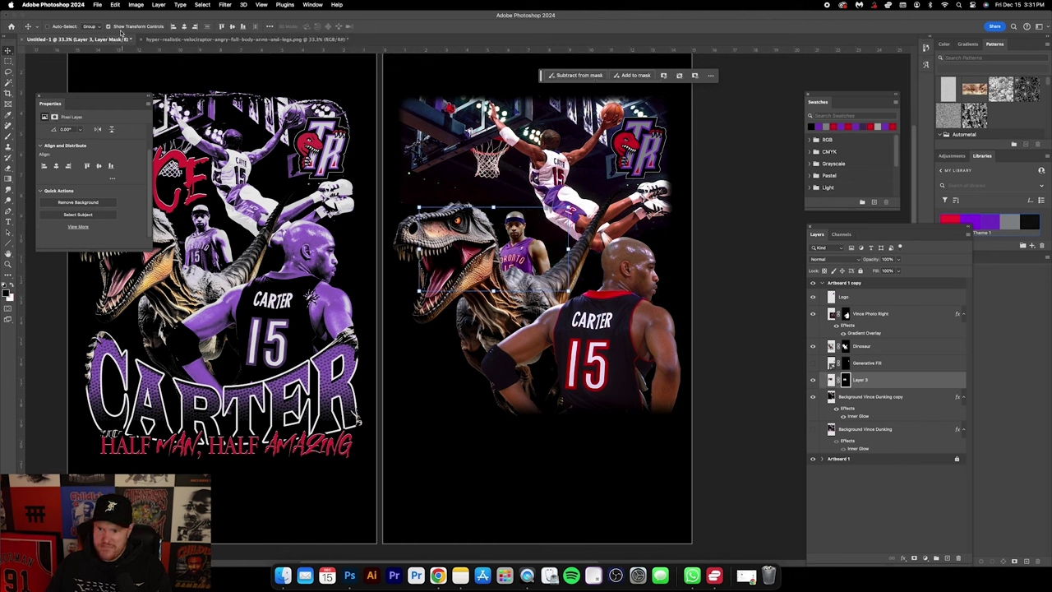
left_click_drag(530, 256, 547, 227)
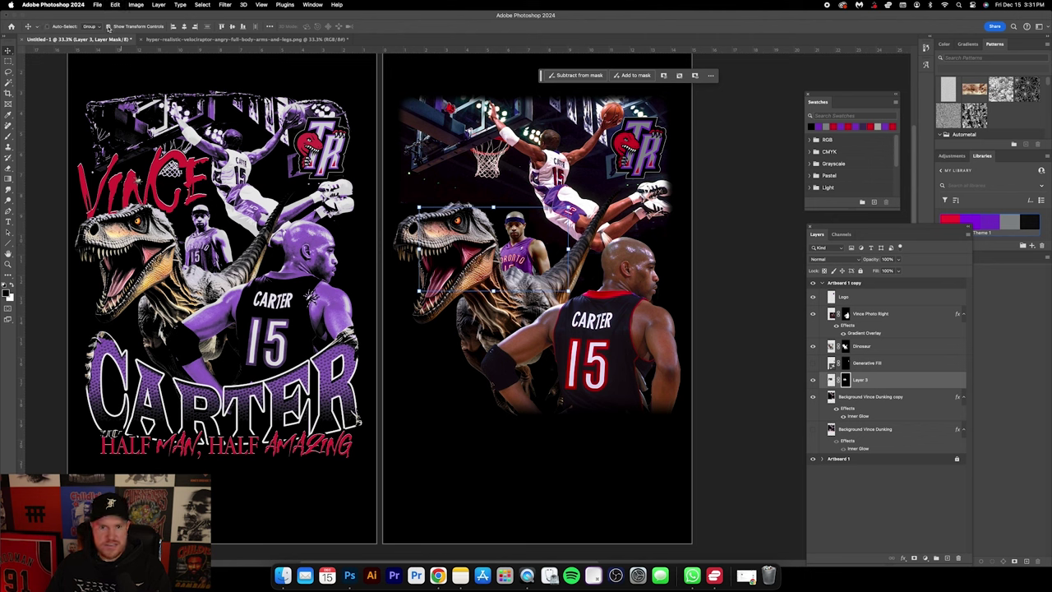
left_click(108, 27)
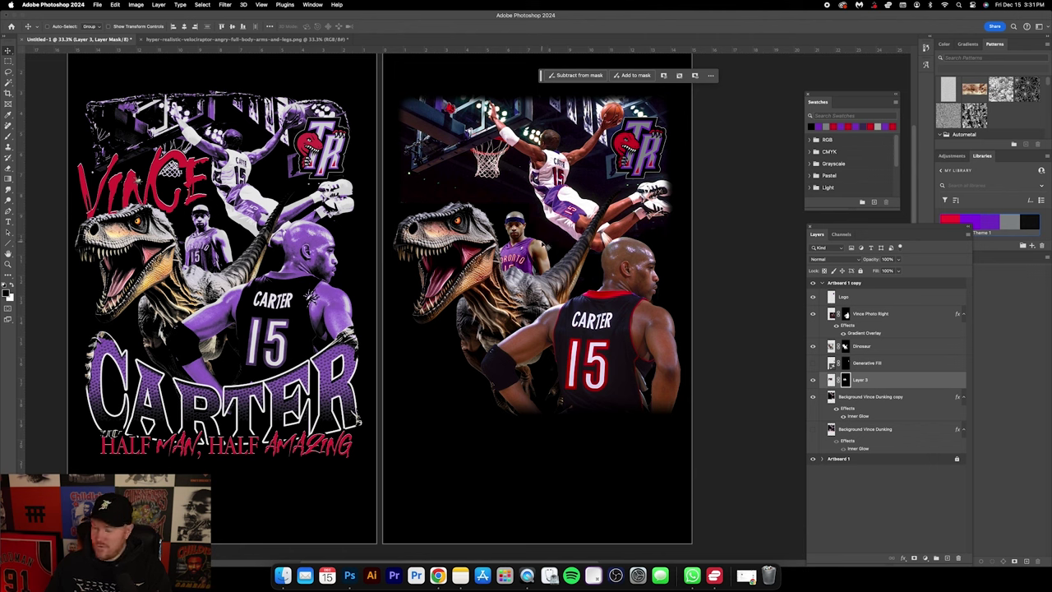
left_click_drag(547, 247, 552, 225)
key("ctrl+z")
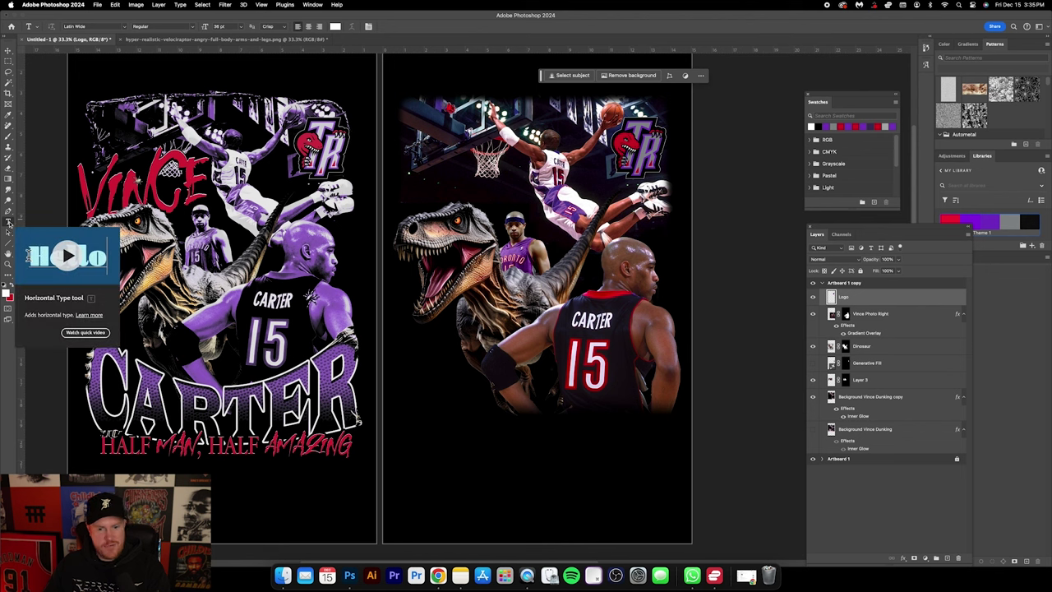
Step: Add white CARTER text in Latin Wide and enlarge it to about 124 pt across the lower edge of the photos on the second artboard
left_click(421, 388)
type("CARTER")
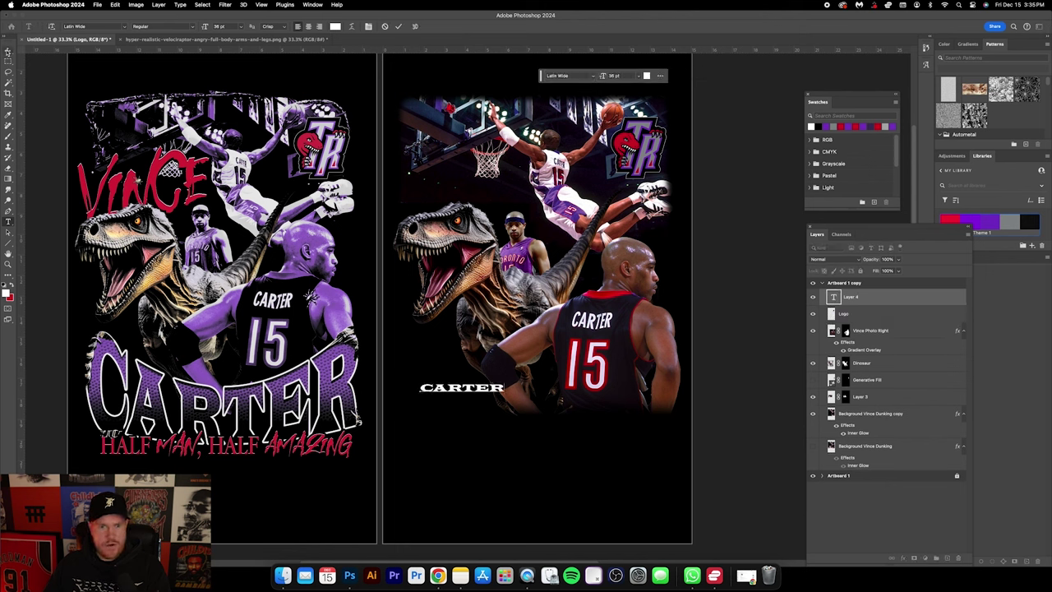
left_click(8, 50)
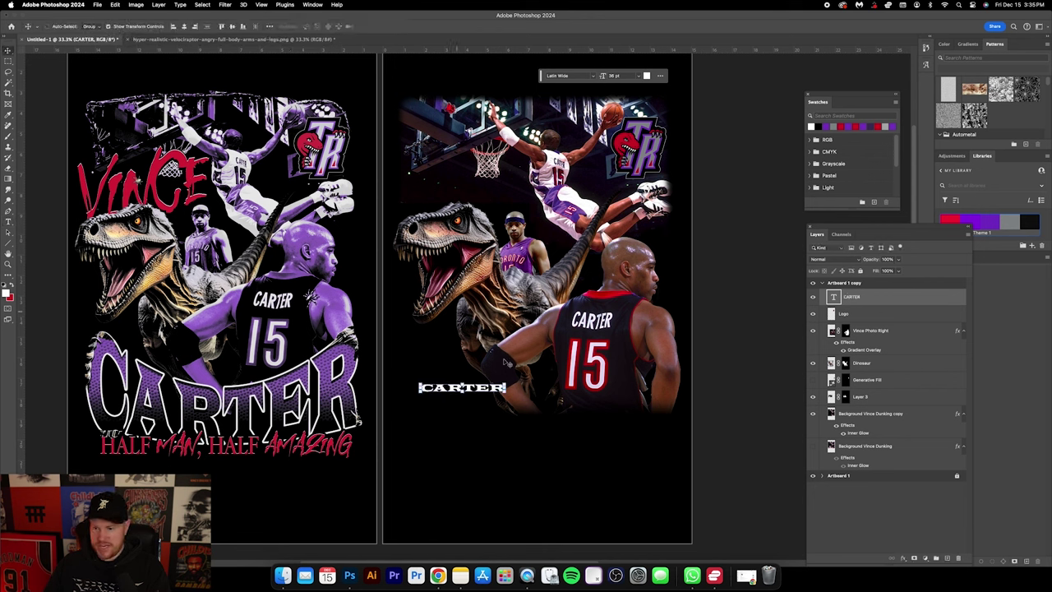
left_click(506, 392)
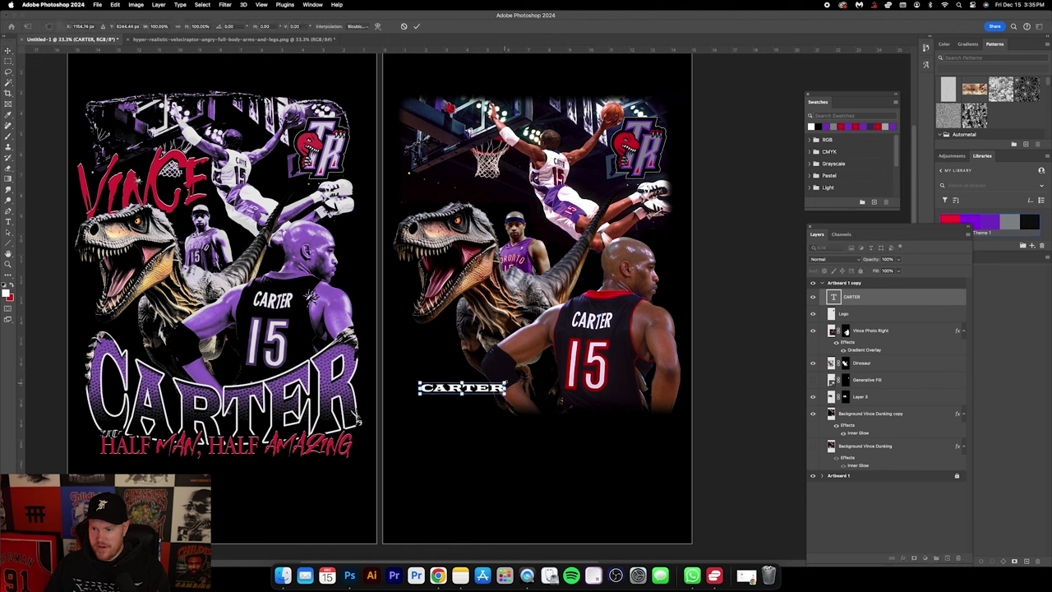
left_click_drag(506, 380, 667, 358)
key("Return")
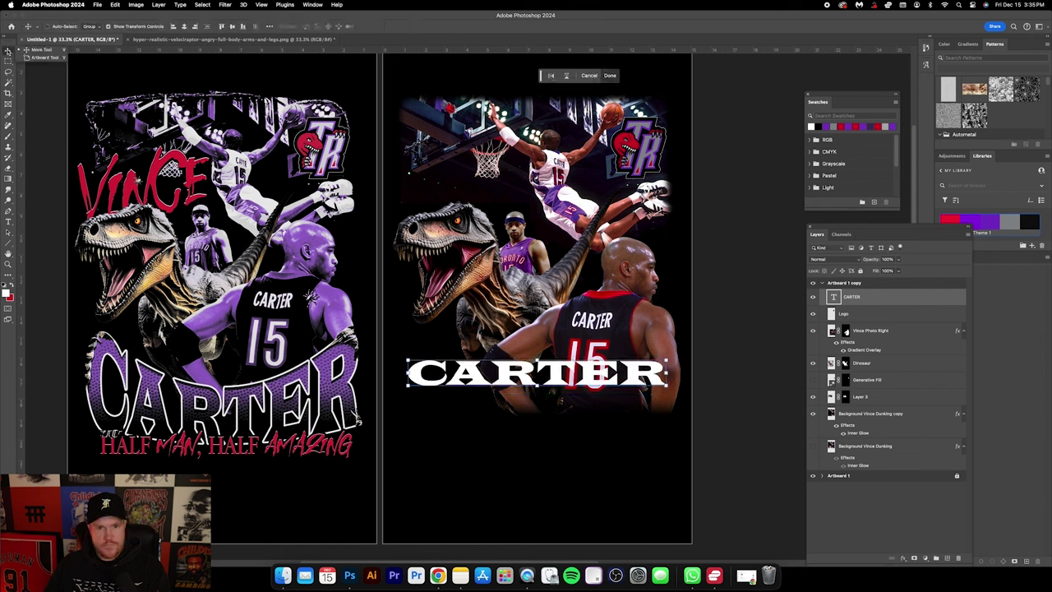
left_click_drag(536, 349, 537, 381)
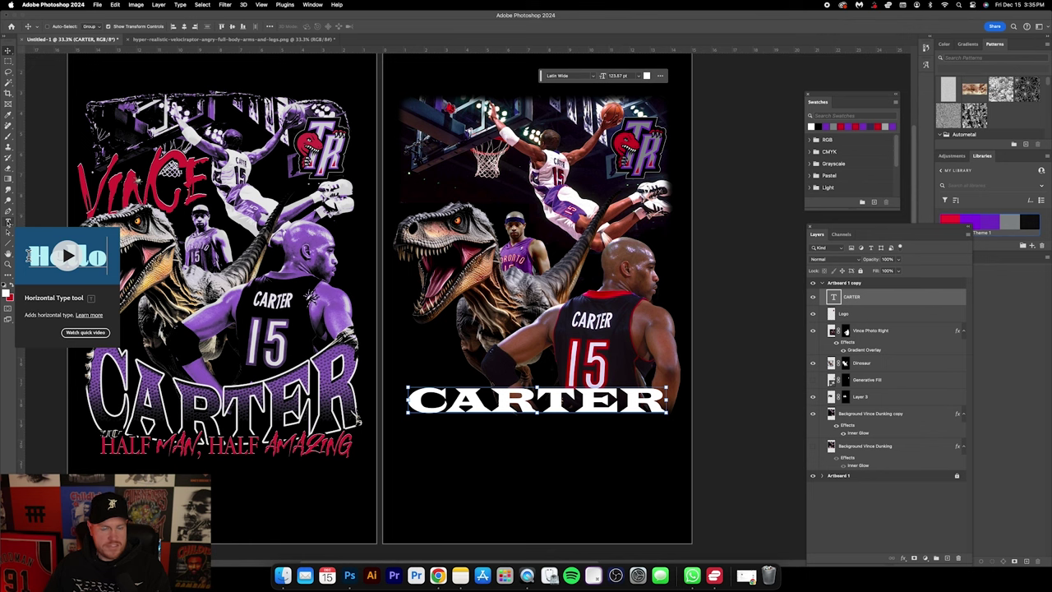
Step: Warp the CARTER text with the horizontal Arc Upper style and a bend of -20%
left_click(8, 222)
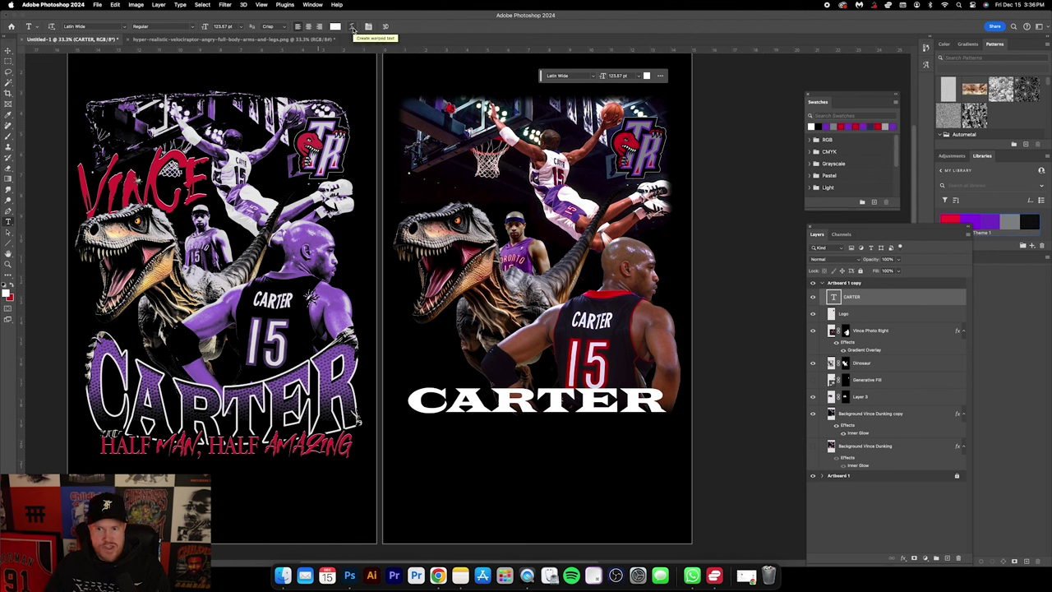
left_click(353, 29)
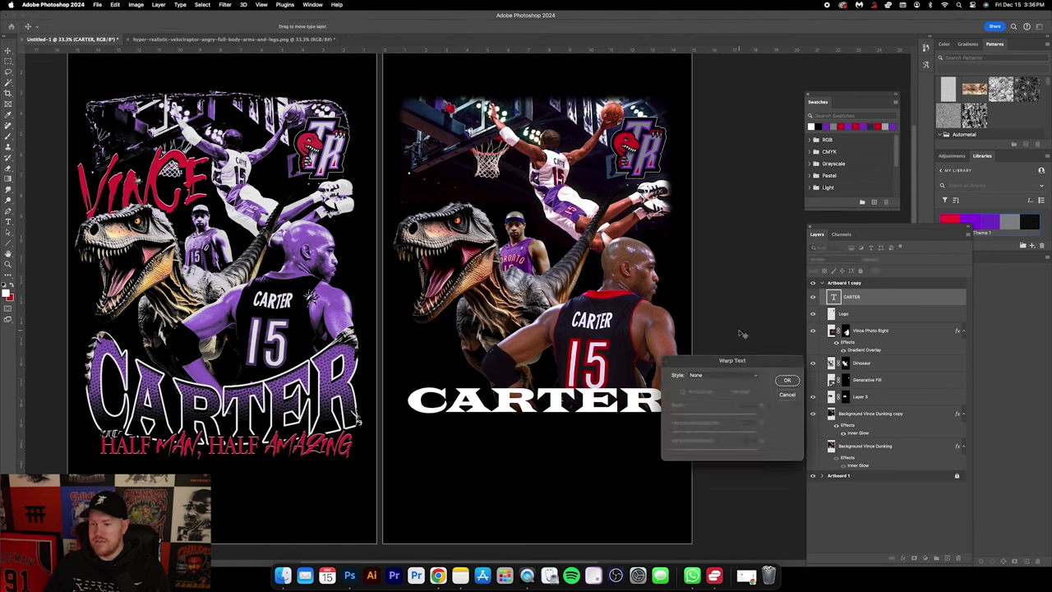
left_click_drag(734, 360, 703, 359)
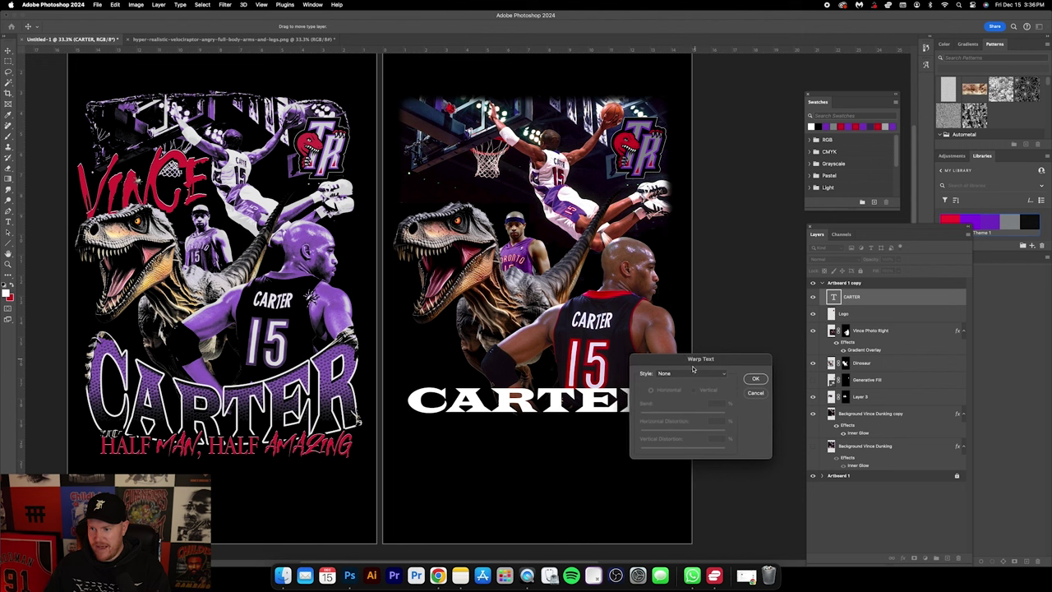
left_click(690, 374)
left_click(688, 401)
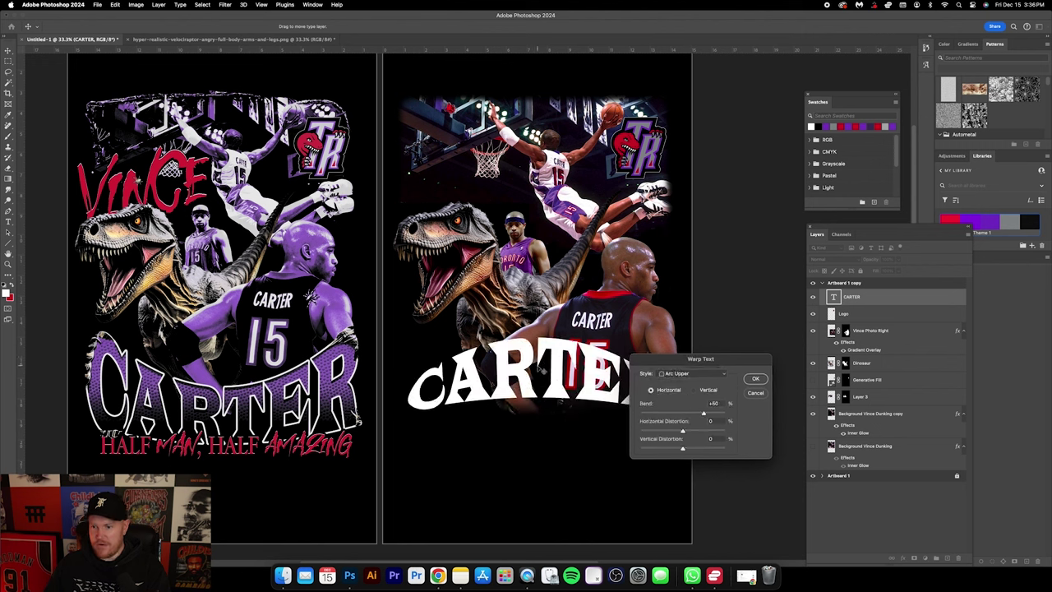
left_click_drag(705, 413, 675, 413)
double_click(715, 403)
type("-15")
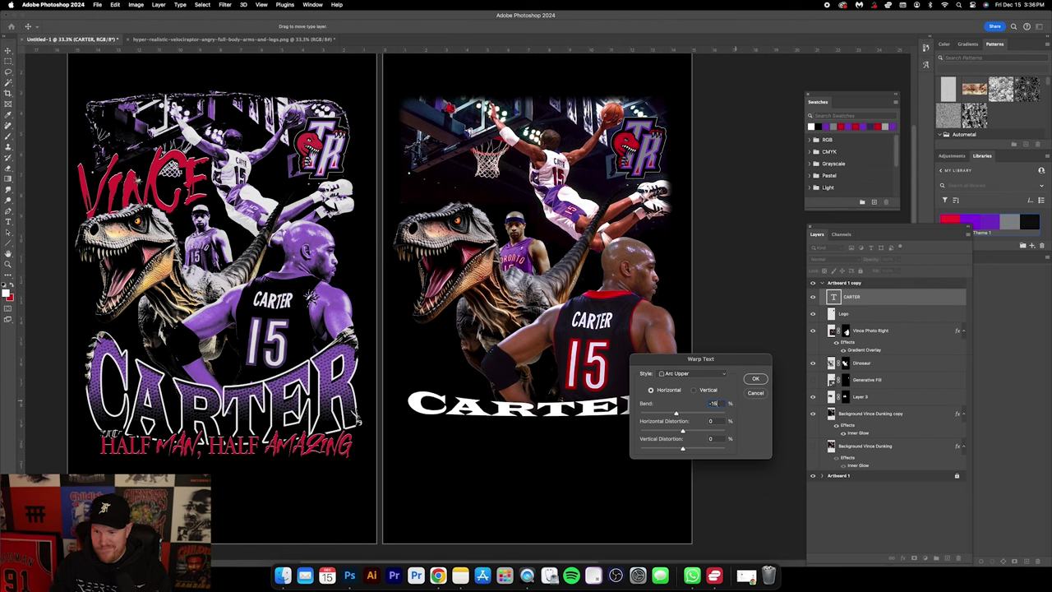
double_click(711, 403)
type("-20")
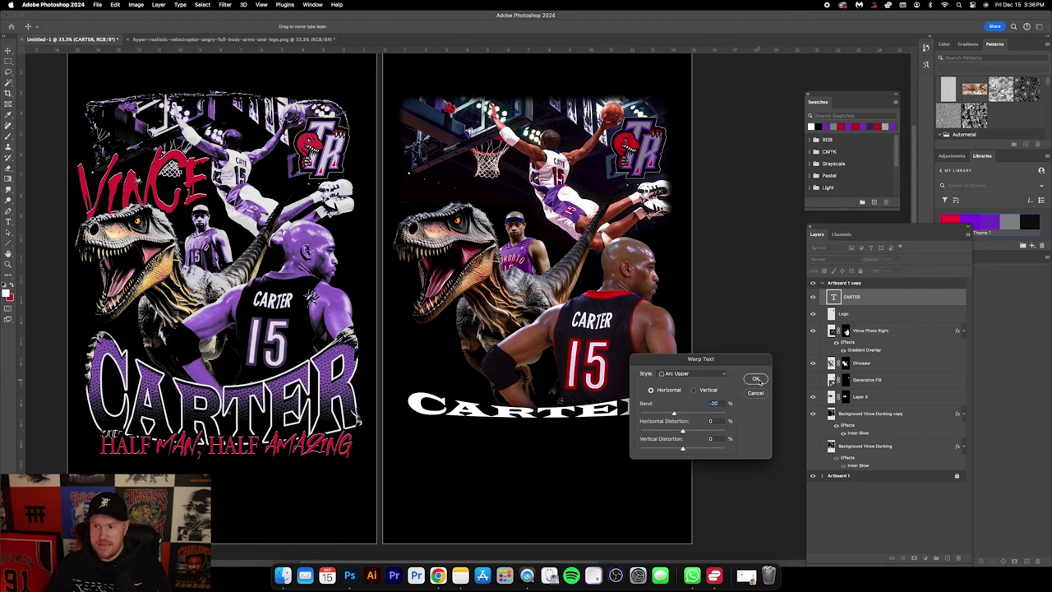
left_click(757, 380)
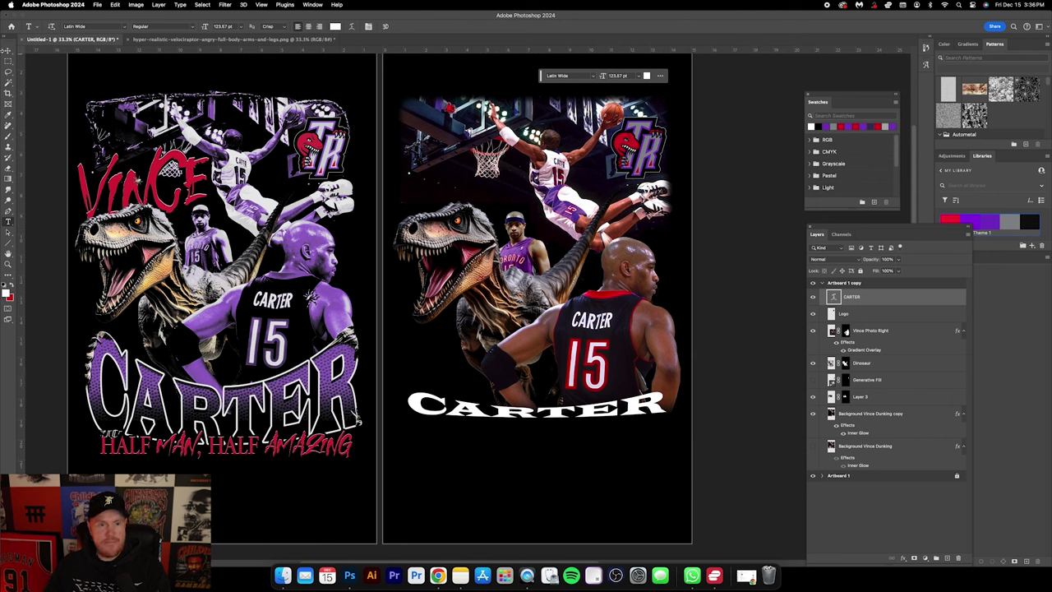
Step: Stretch the warped CARTER text much taller and slightly wider so it overlaps the bottom of Carter's jersey number
left_click(8, 51)
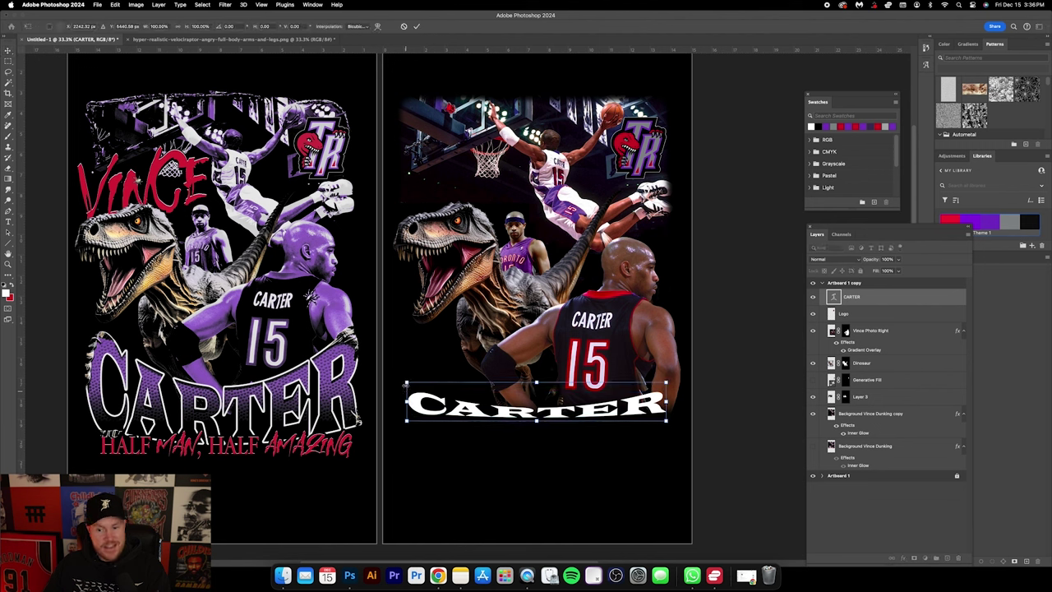
left_click_drag(406, 384, 410, 327)
left_click_drag(539, 422, 538, 456)
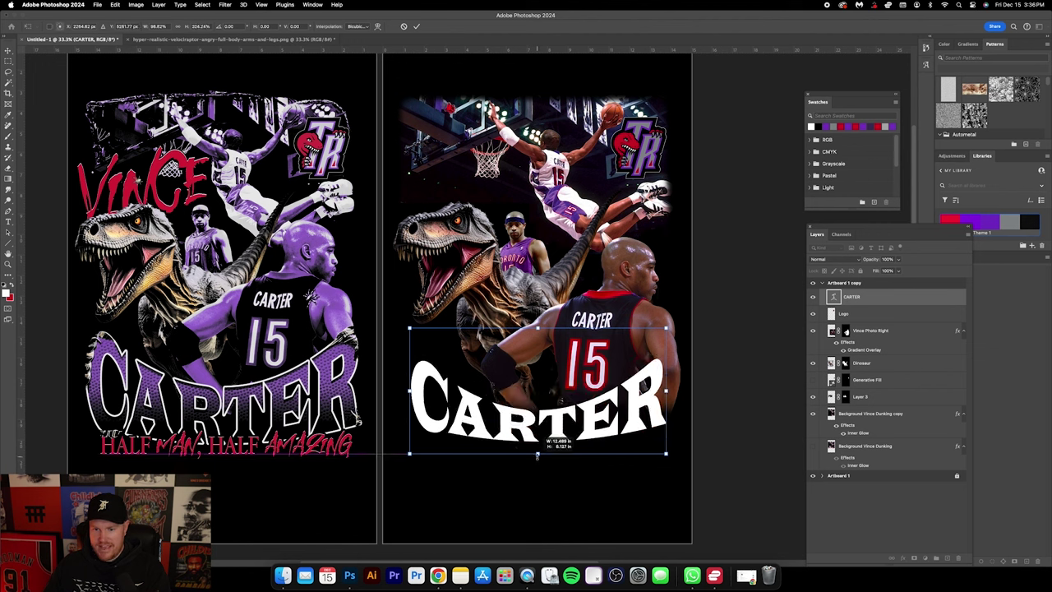
left_click_drag(538, 327, 539, 290)
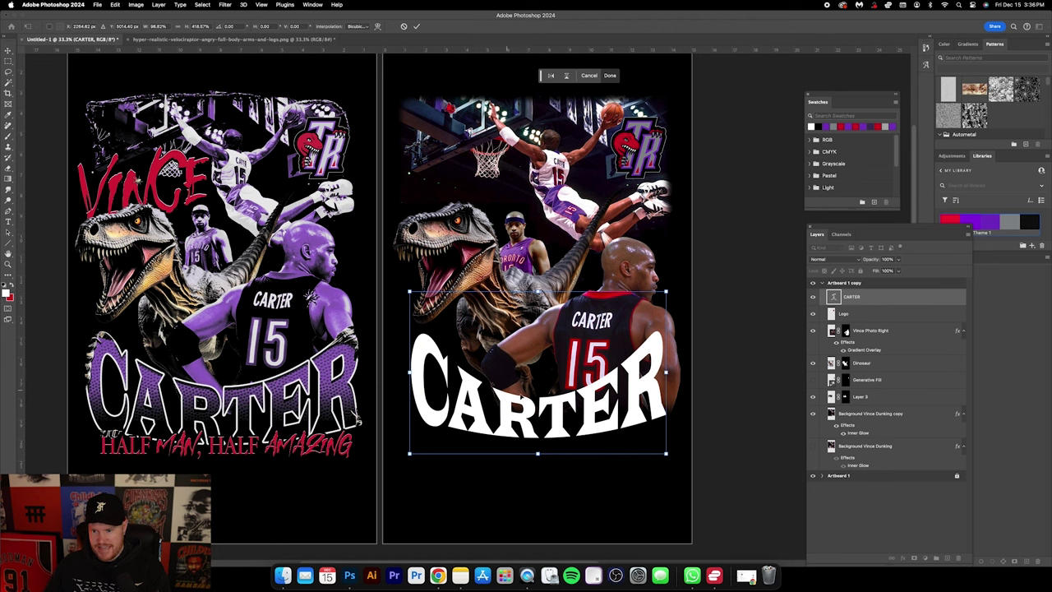
left_click_drag(409, 371, 404, 371)
left_click_drag(666, 372, 674, 374)
key("Return")
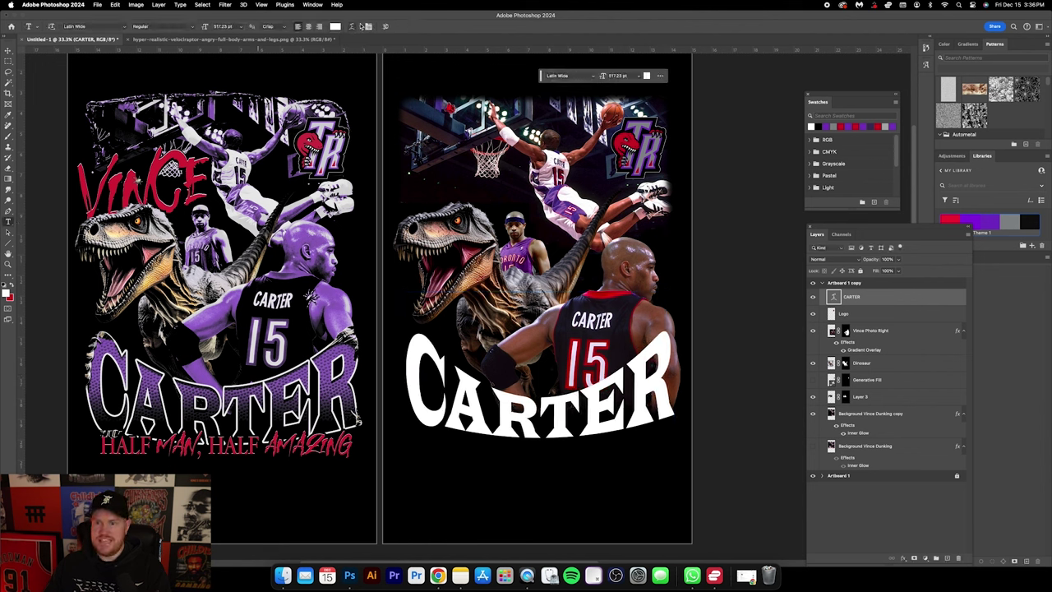
Step: Set the bend of the CARTER text's Arc Upper warp to -15%
left_click(367, 26)
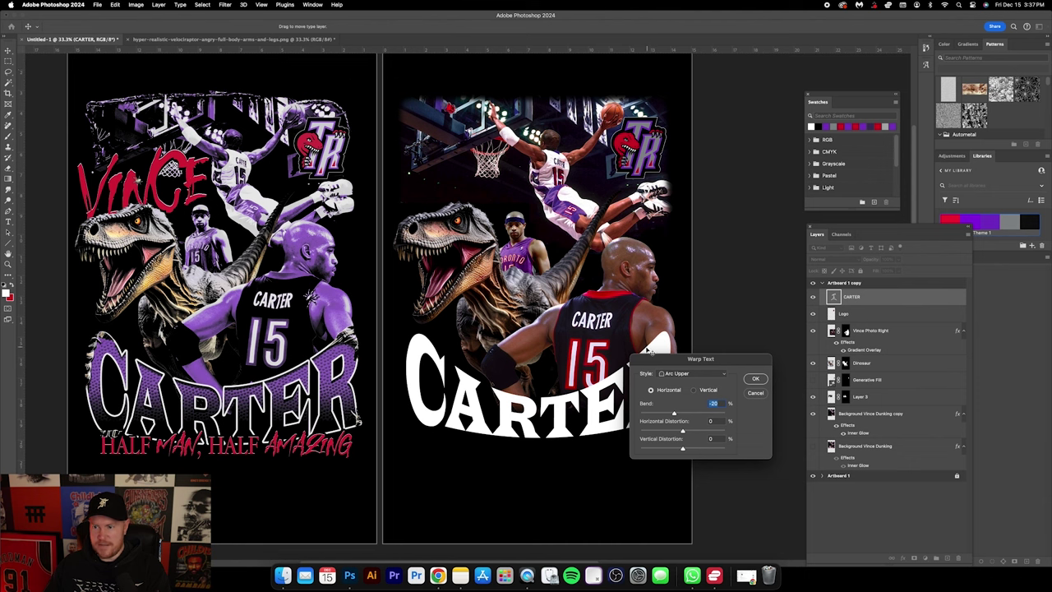
left_click_drag(674, 413, 676, 414)
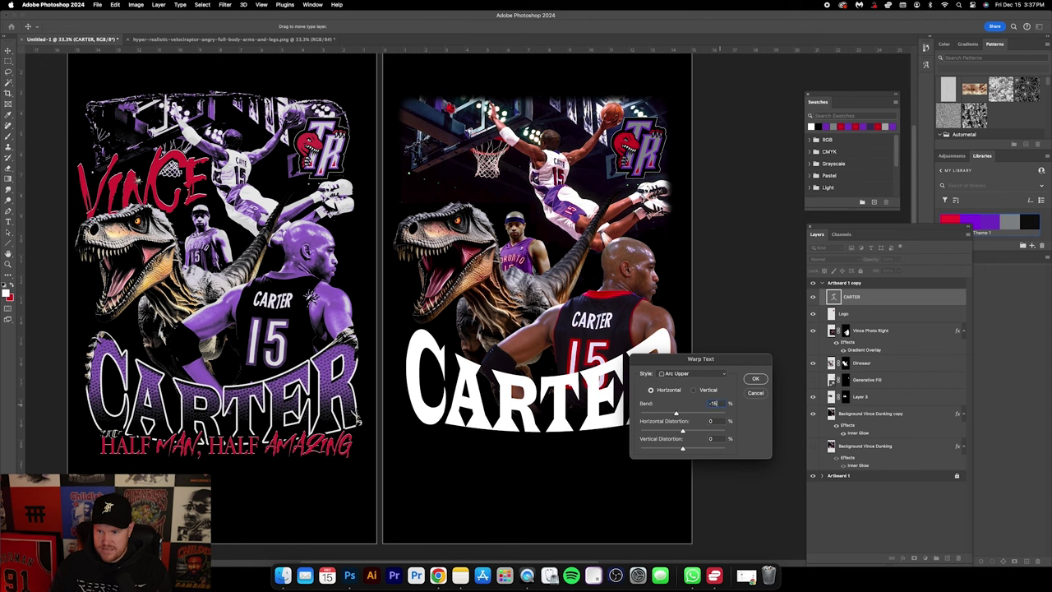
key("Return")
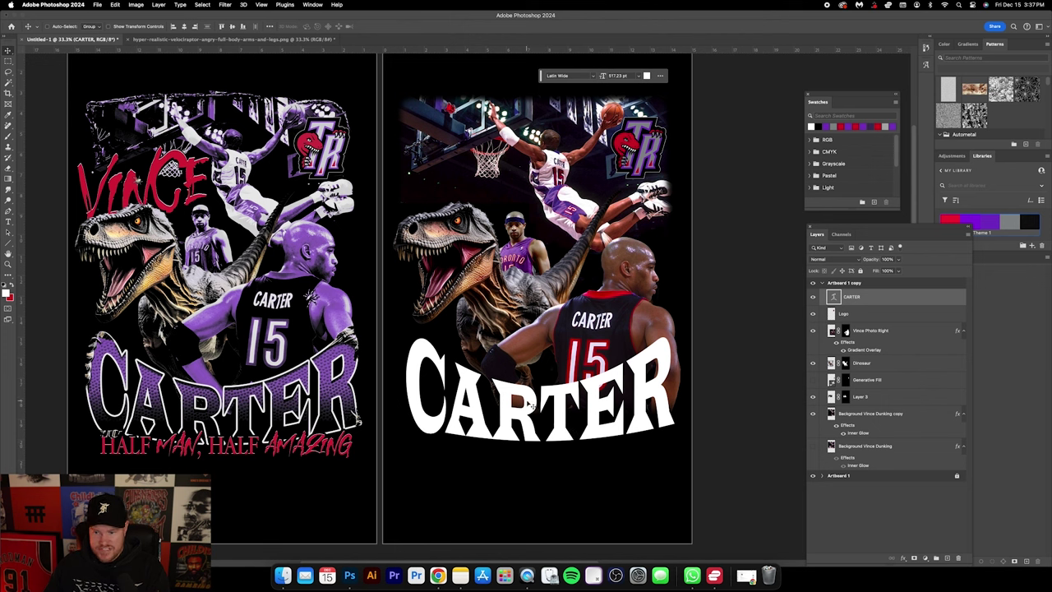
Step: Apply the first red textured style from the FULLERMOE 90s NBA Text Styles Pack to the CARTER text layer
double_click(902, 301)
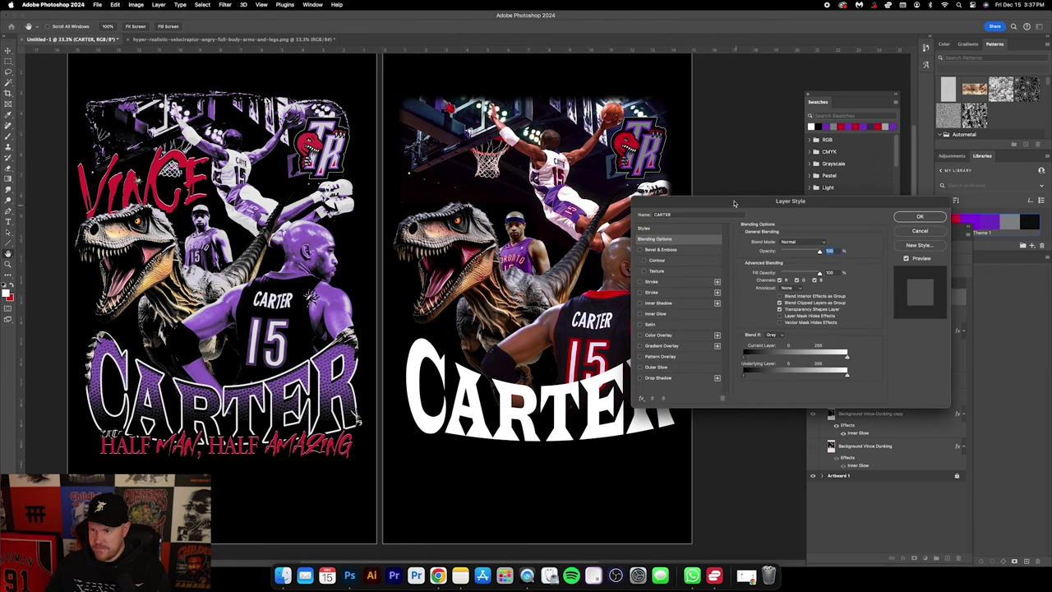
left_click_drag(733, 202, 758, 242)
left_click(687, 269)
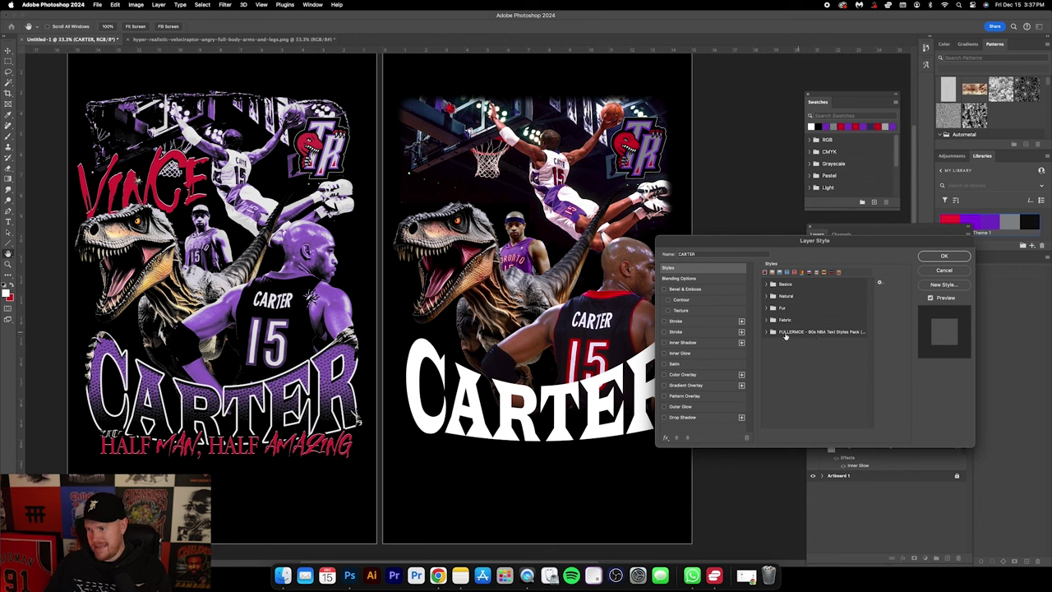
left_click(766, 332)
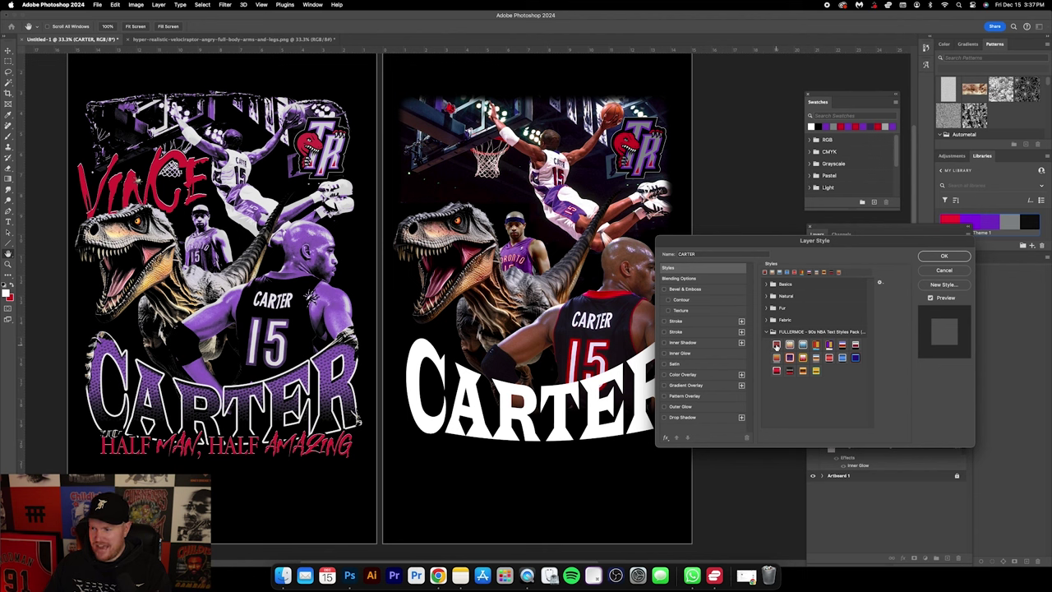
left_click(776, 346)
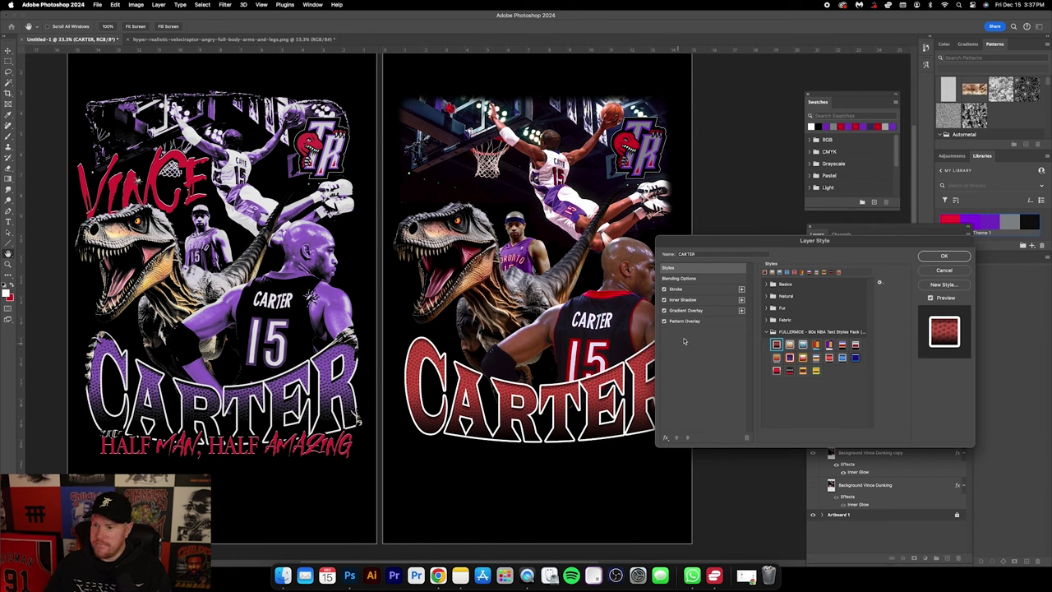
left_click(706, 305)
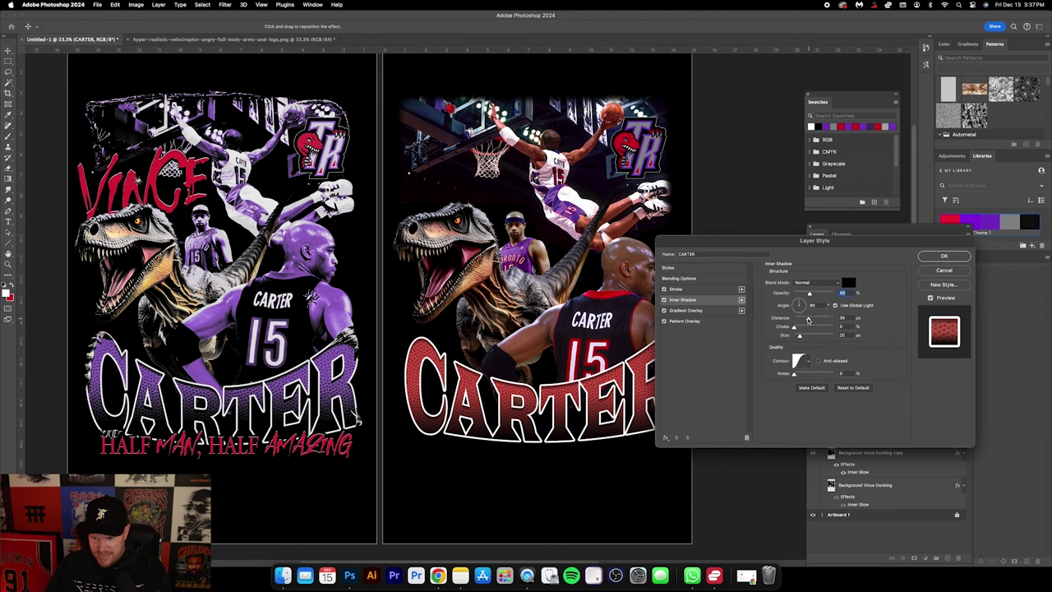
left_click(943, 257)
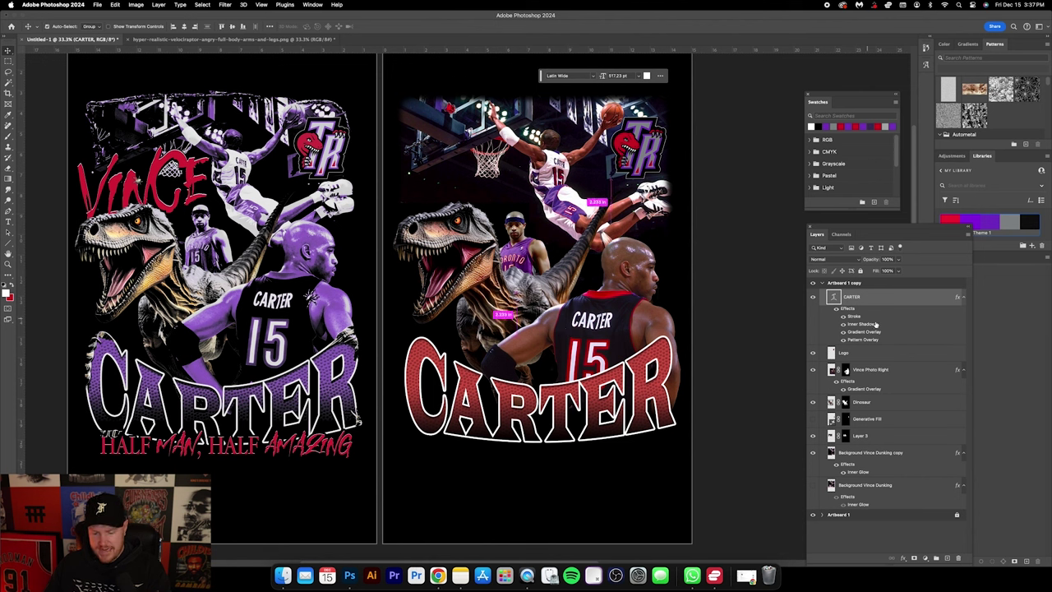
Step: Group the CARTER text layer, clip a Gradient Map adjustment to that group and select the group
key("super+g")
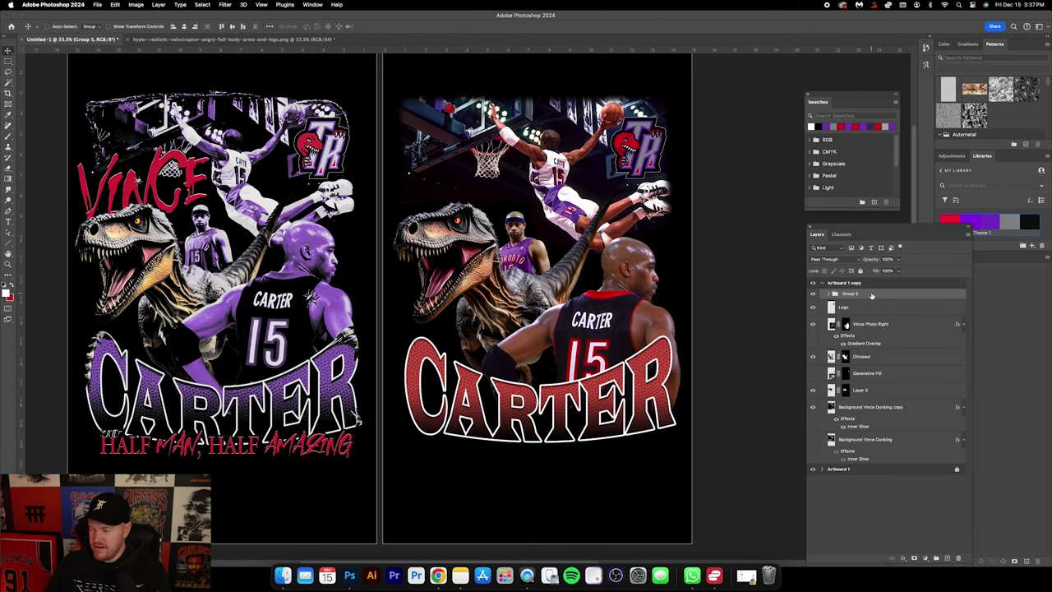
left_click(926, 558)
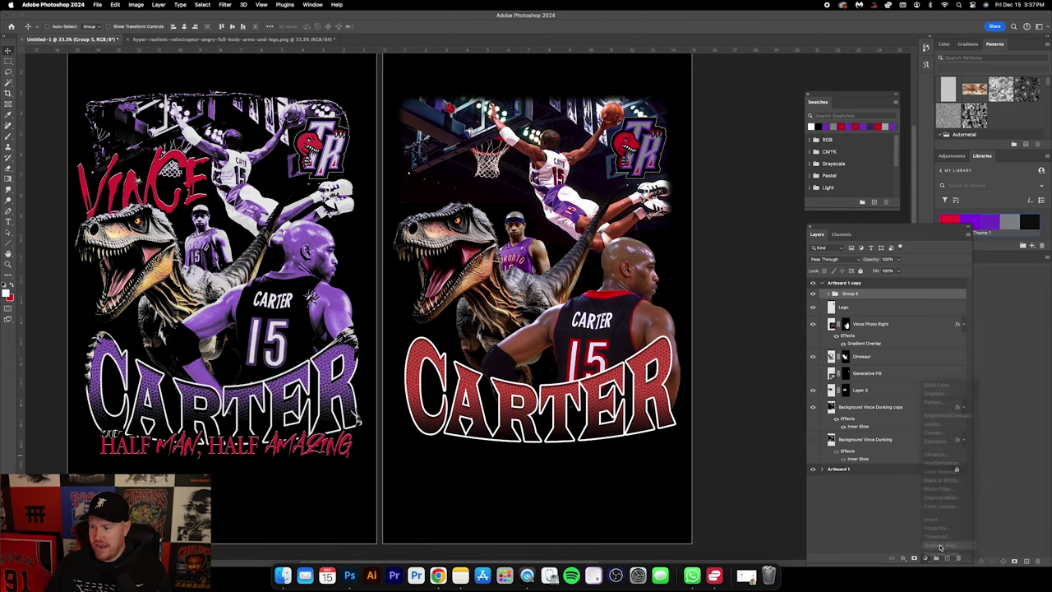
left_click(940, 545)
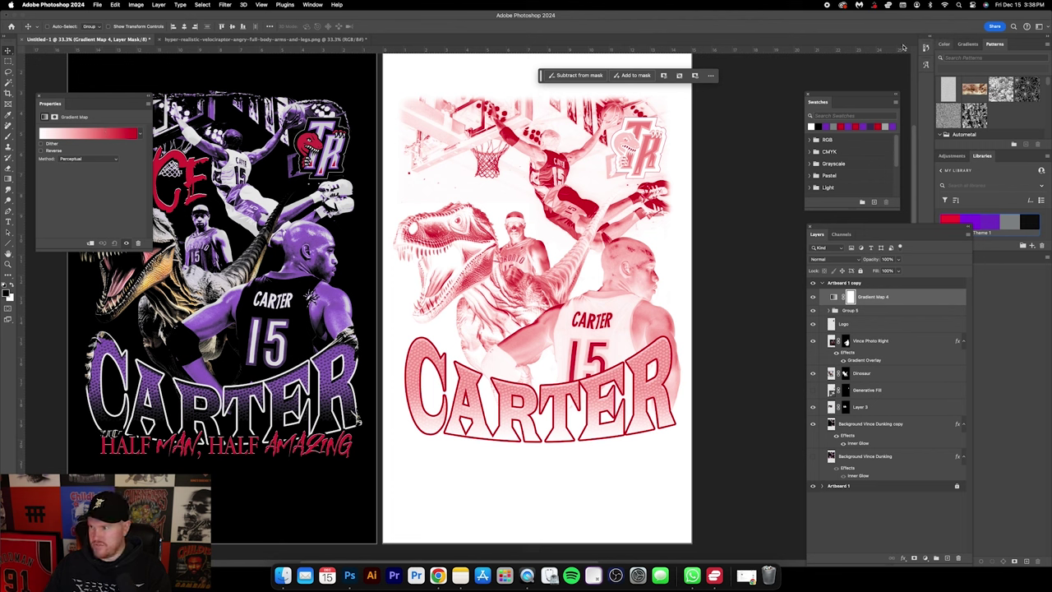
right_click(903, 298)
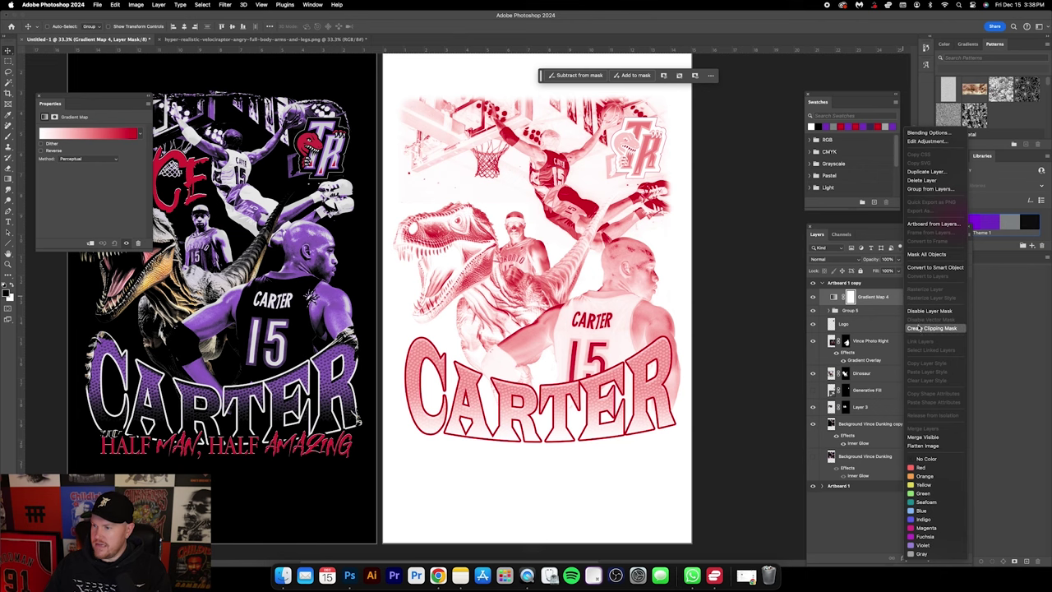
left_click(920, 328)
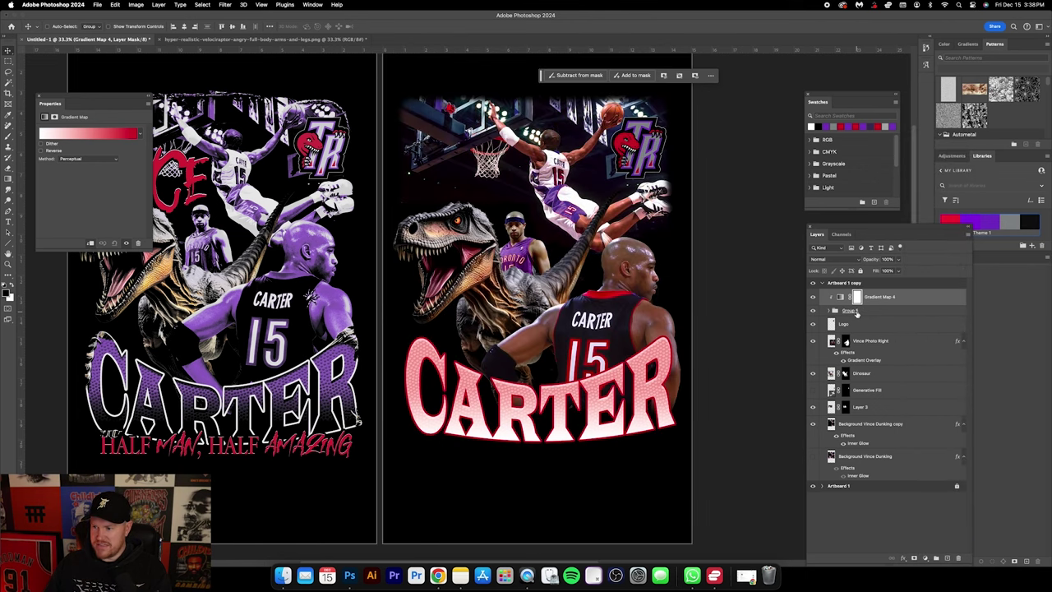
left_click(834, 313)
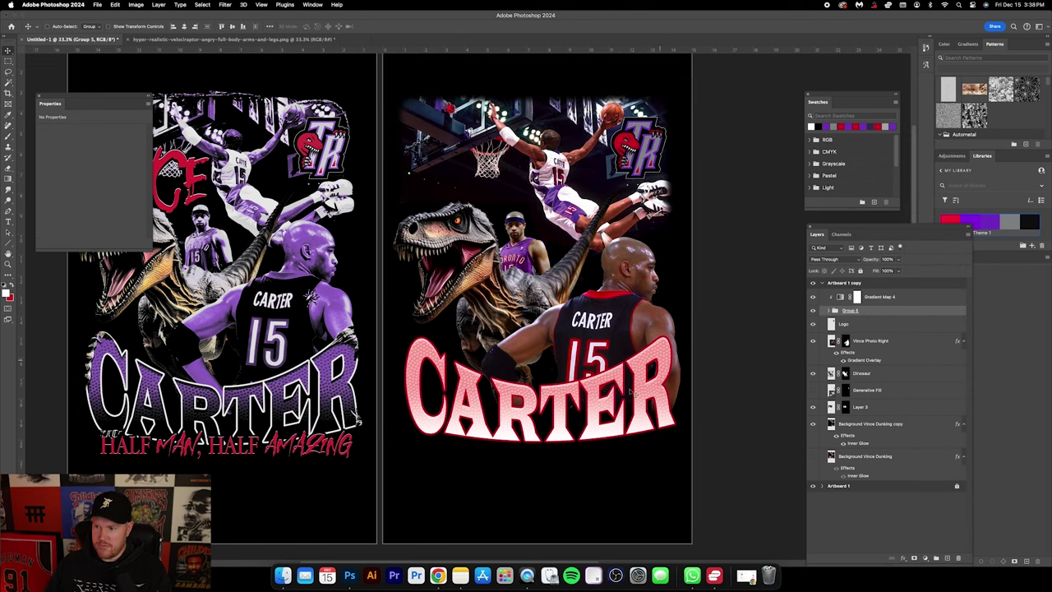
Step: Apply the last saved black-purple-grey-white gradient preset to the Gradient Map clipped to the CARTER text group
left_click(908, 299)
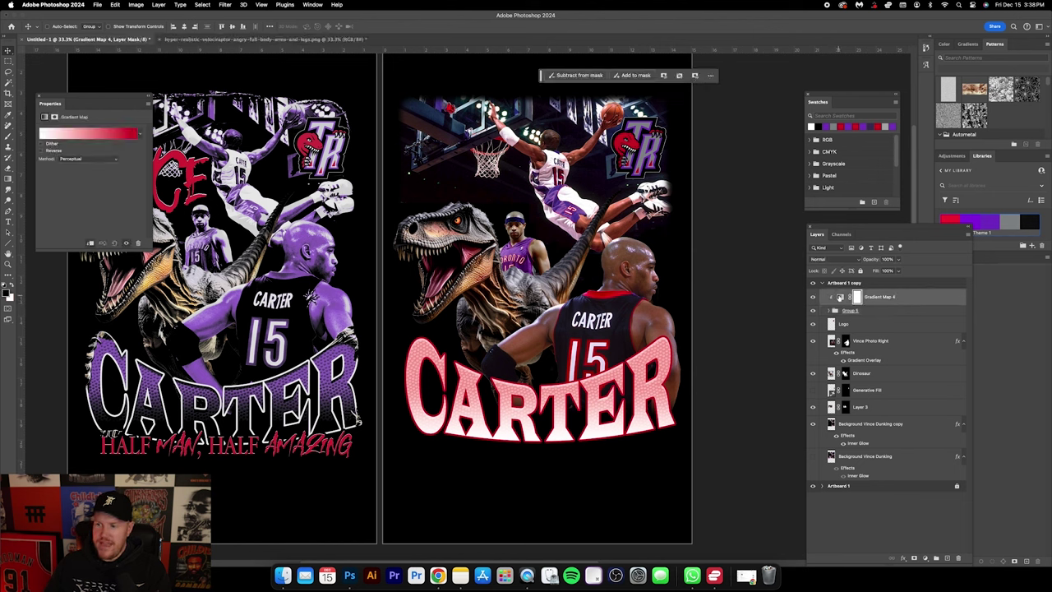
left_click(840, 298)
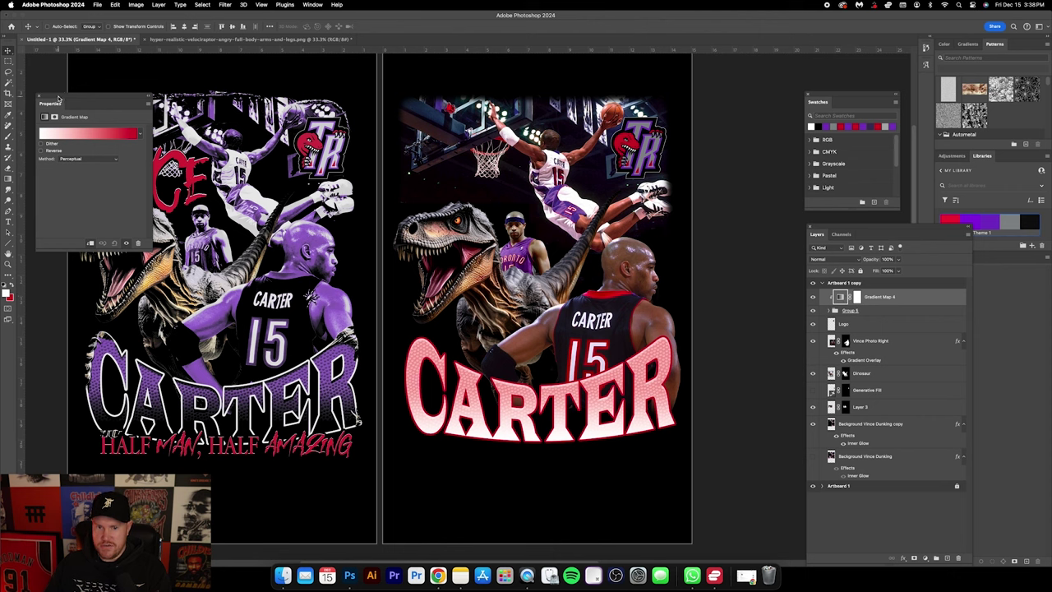
left_click_drag(82, 102, 251, 157)
left_click(272, 194)
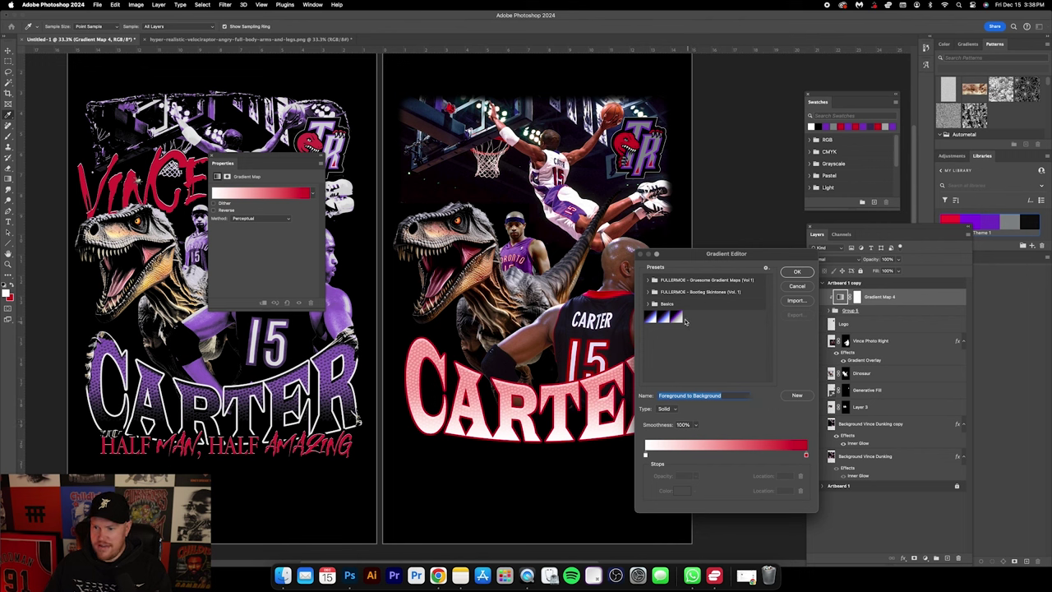
left_click(674, 317)
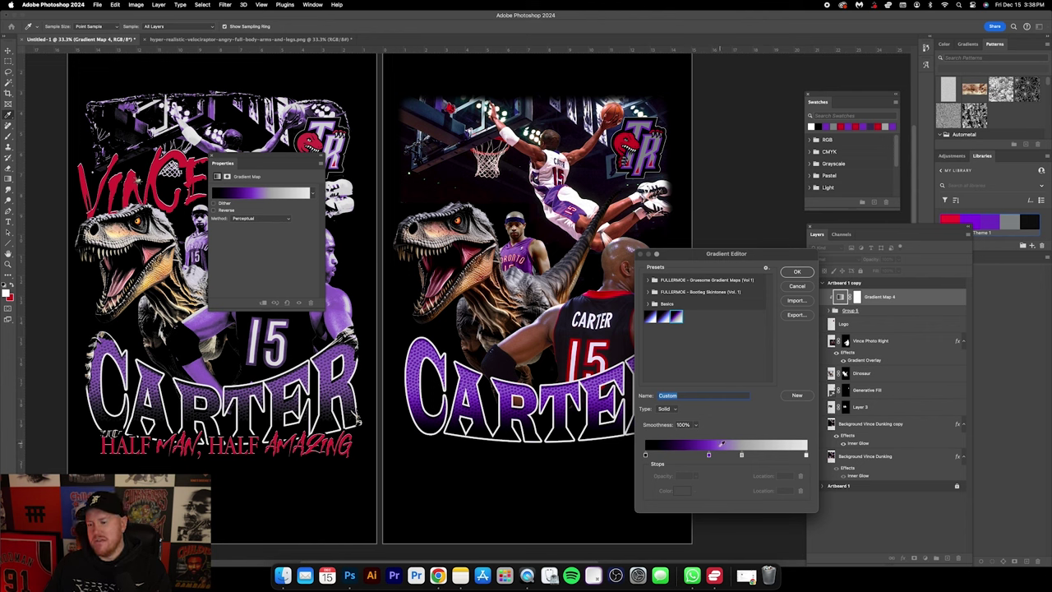
Step: Move the gradient's purple stop to the 36% location and accept #753bbd as its color
left_click_drag(708, 456, 704, 456)
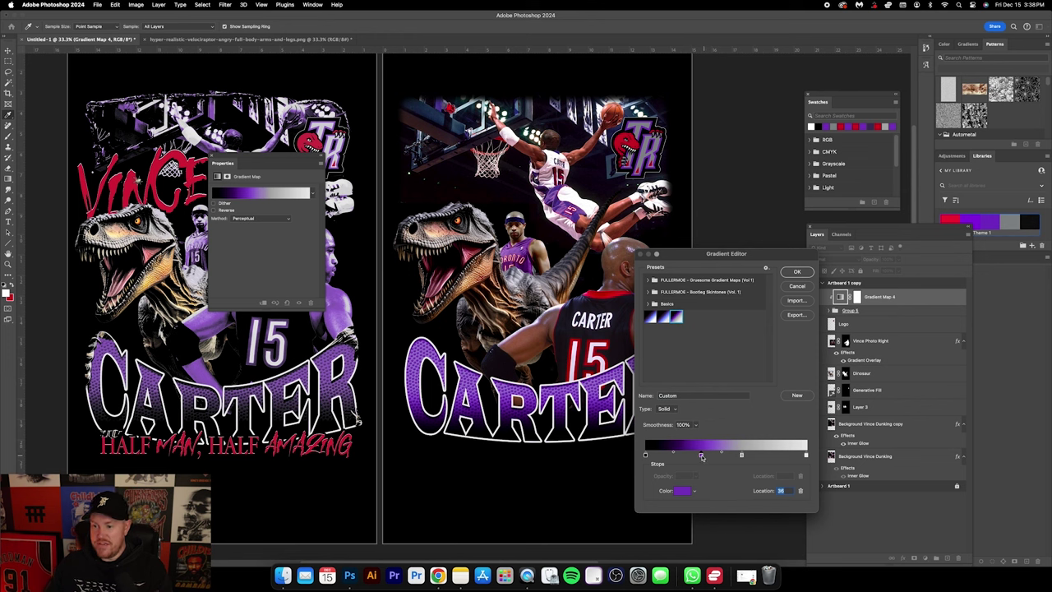
left_click_drag(705, 457, 703, 456)
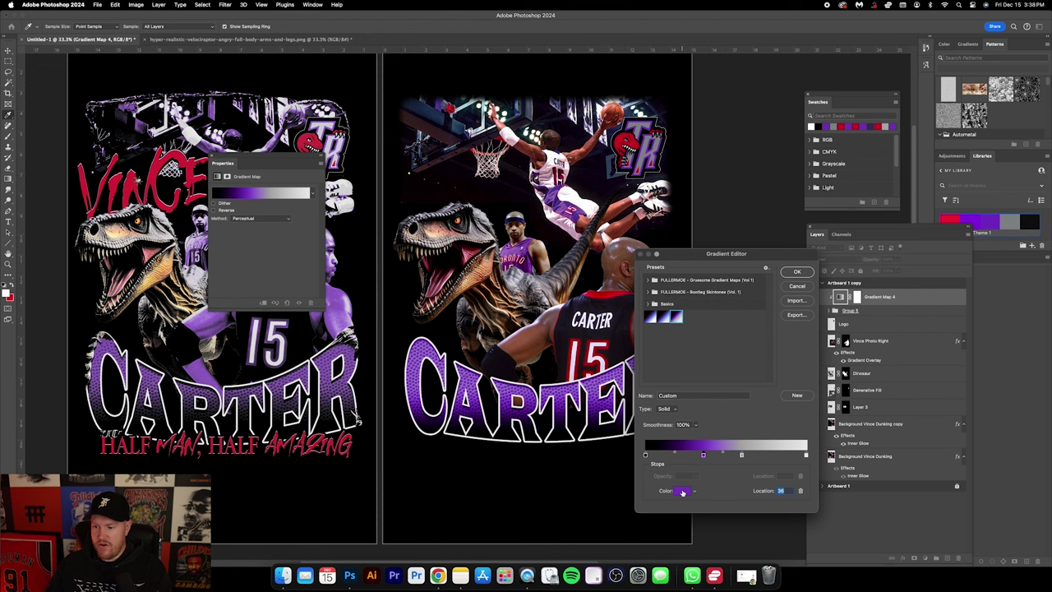
left_click(682, 491)
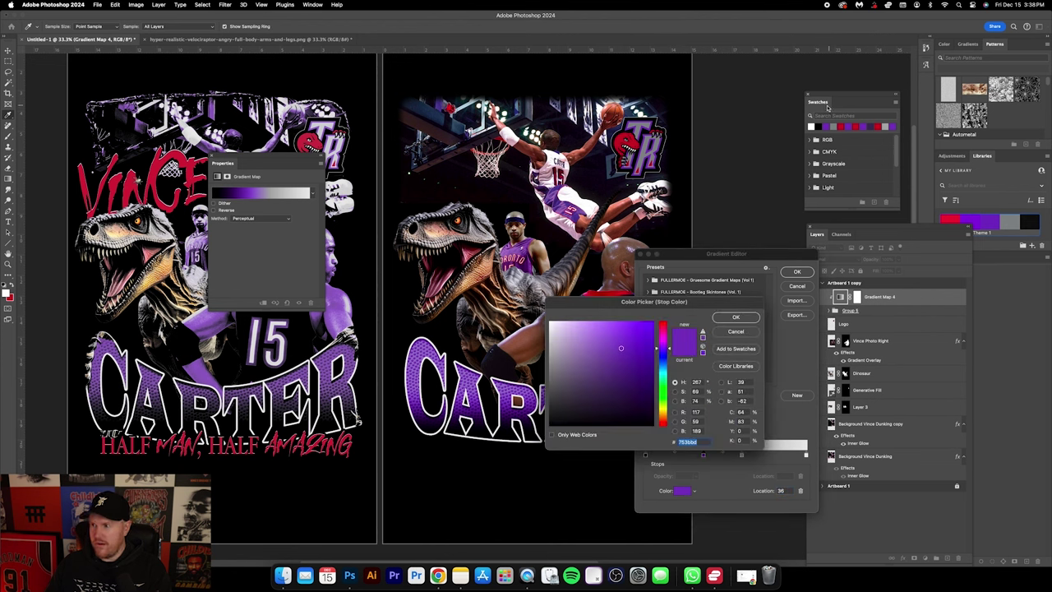
left_click_drag(825, 97, 739, 87)
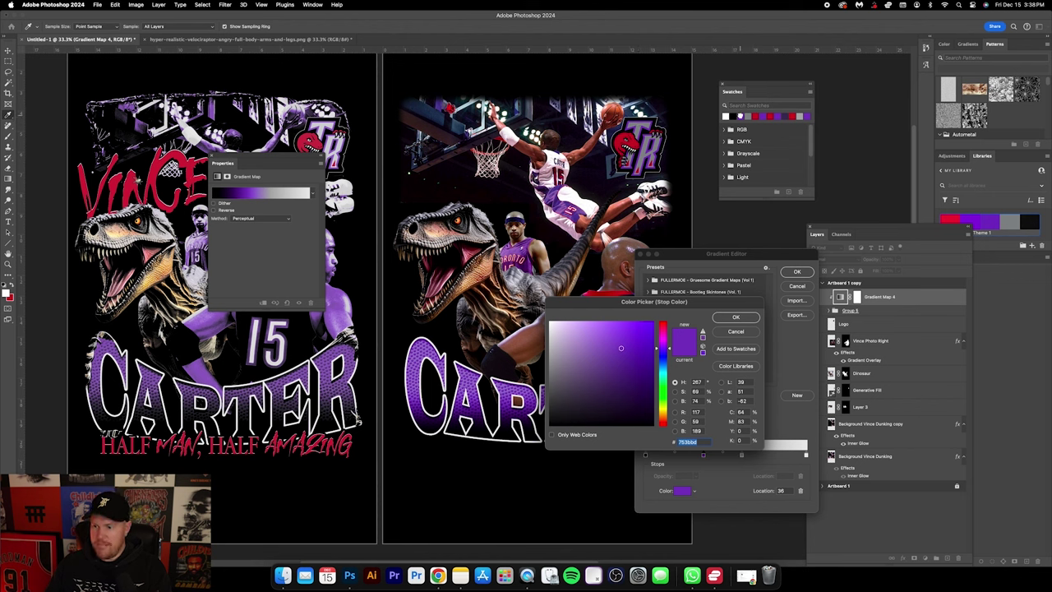
left_click(731, 319)
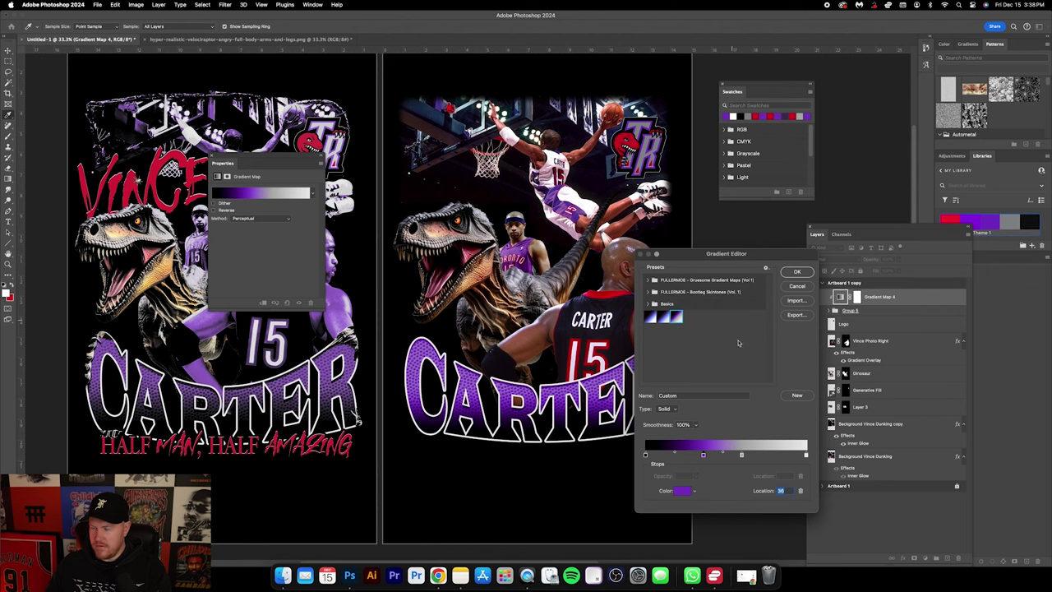
Step: Recolor the gradient's grey stop at 60% to a darker cool grey, about #7d8285, and apply the edited gradient
left_click(742, 456)
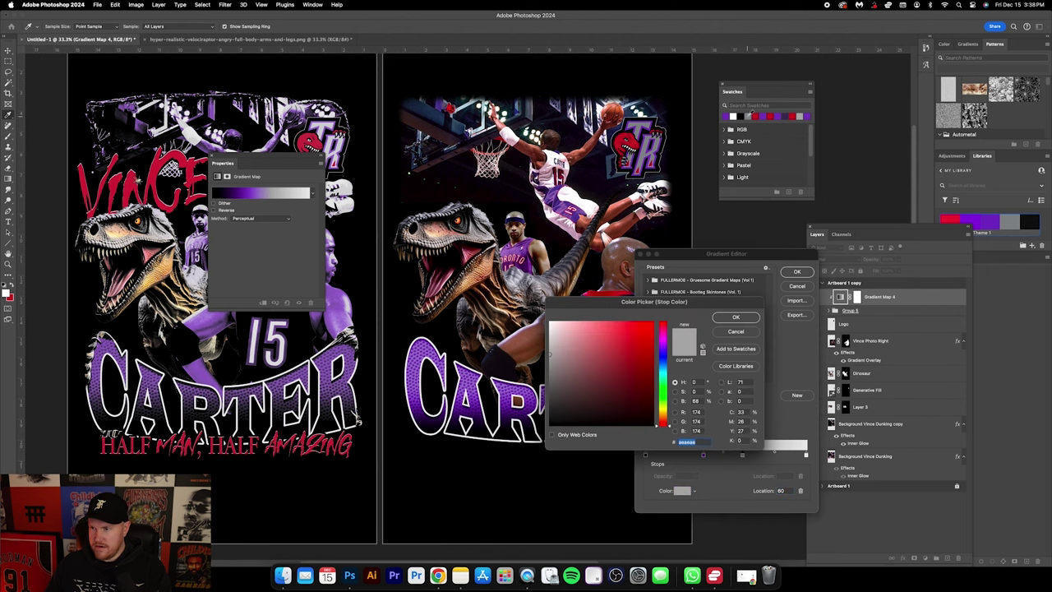
left_click(442, 368)
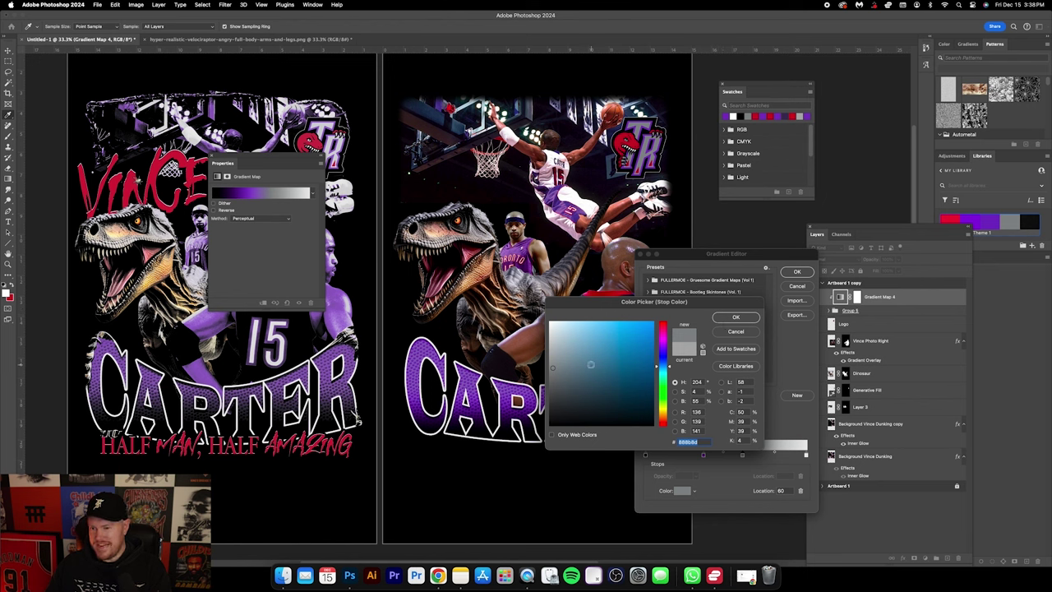
left_click(553, 352)
left_click(553, 348)
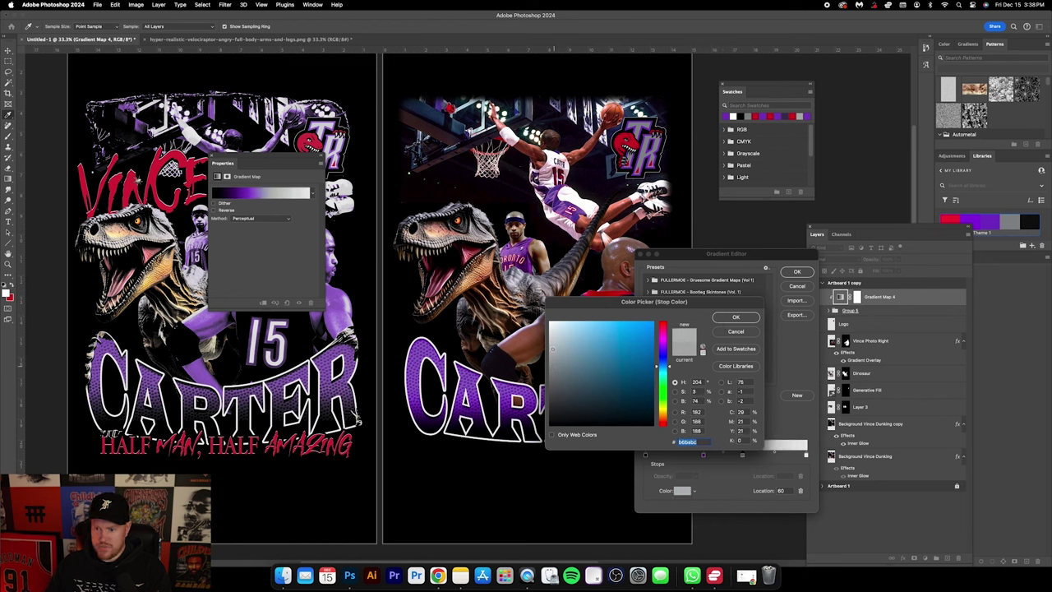
left_click(554, 358)
left_click(555, 367)
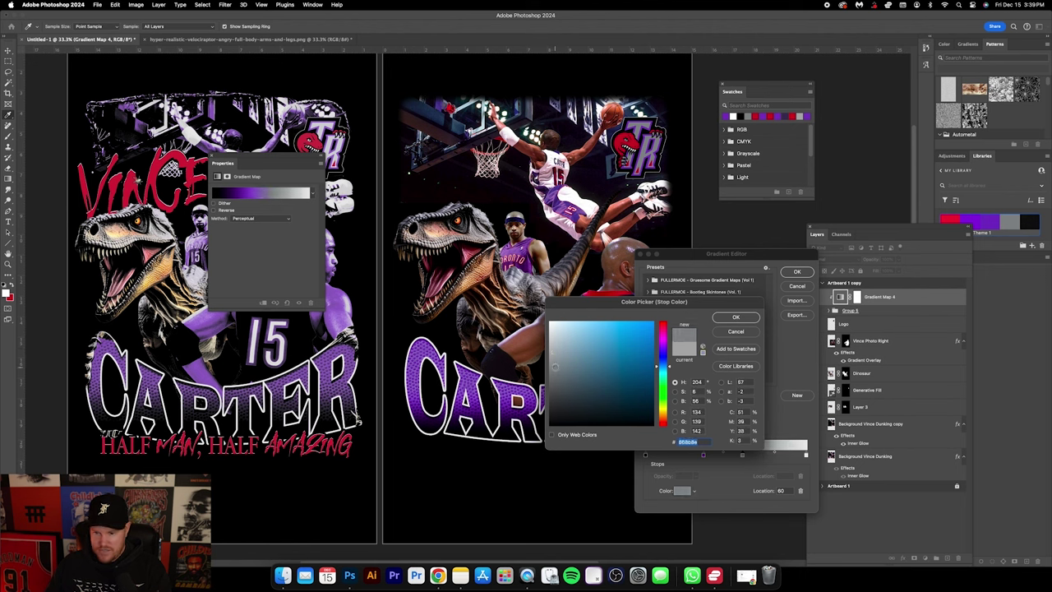
left_click(556, 372)
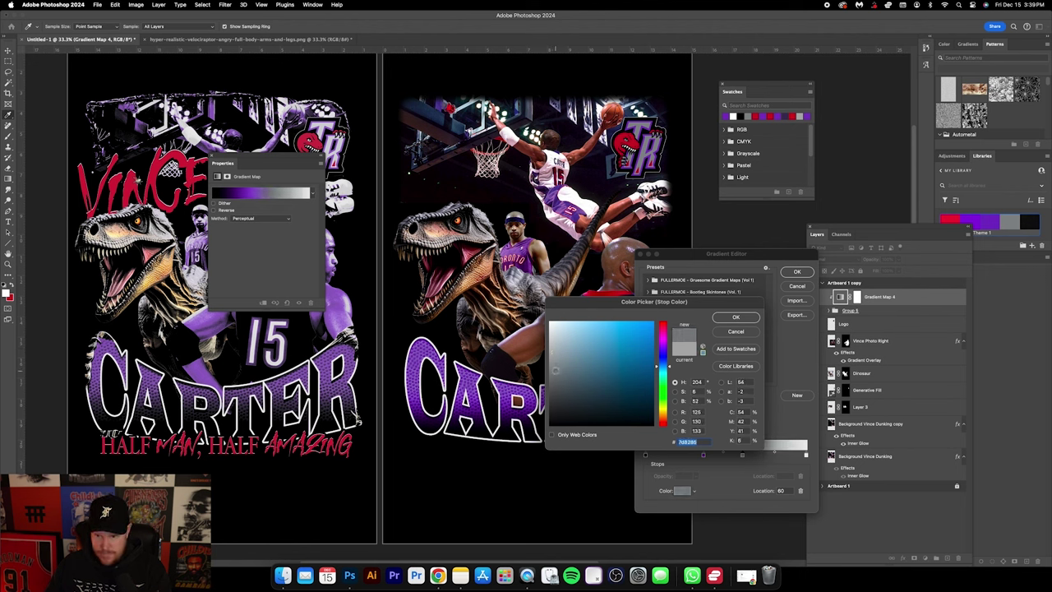
left_click(734, 318)
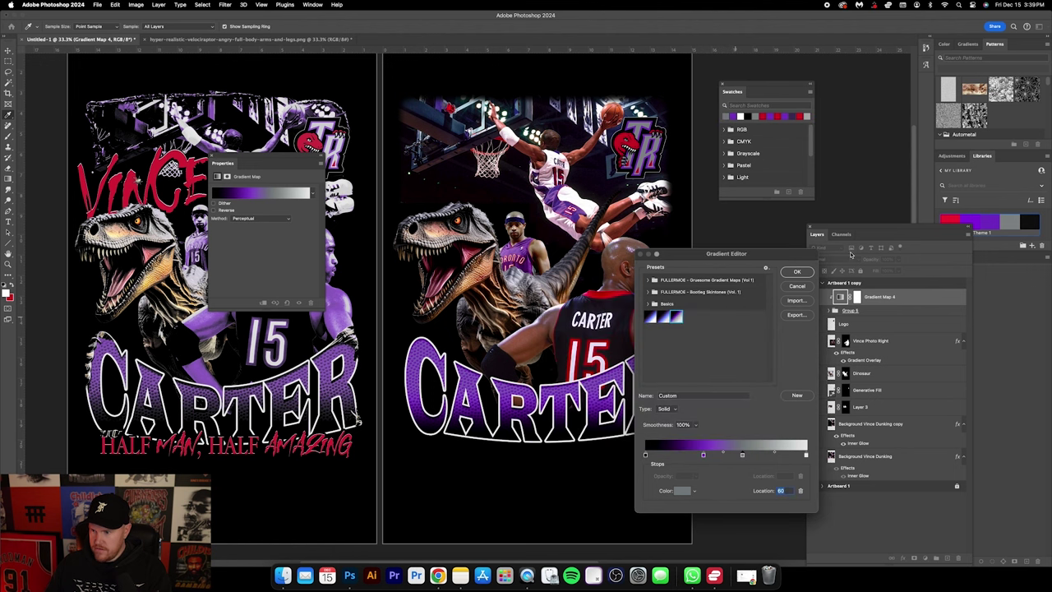
left_click(797, 272)
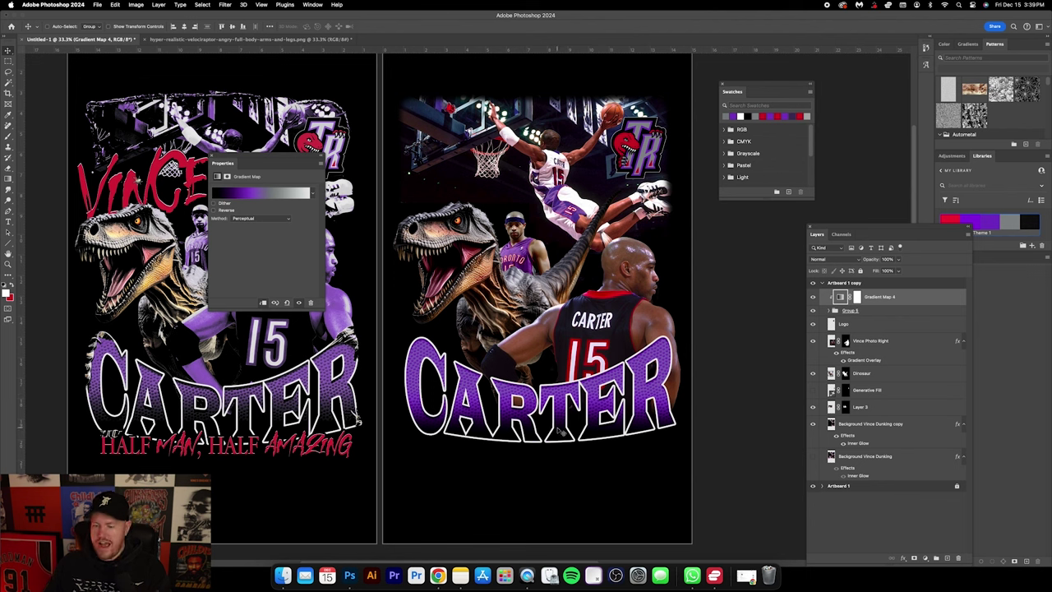
Step: Expand the CARTER text group and hide the Gradient Map adjustment clipped to it
left_click(834, 311)
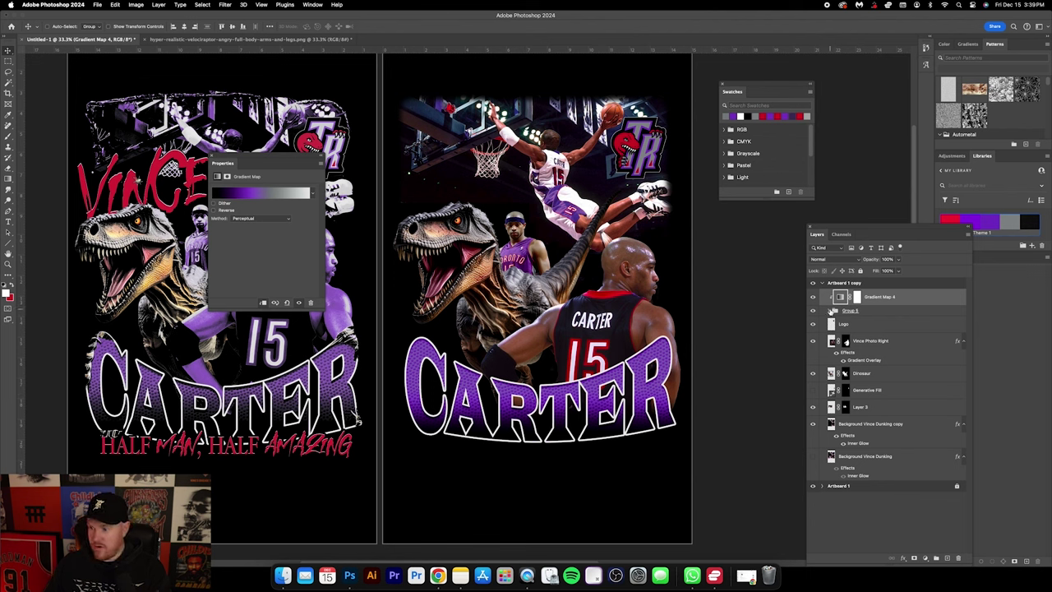
left_click(813, 296)
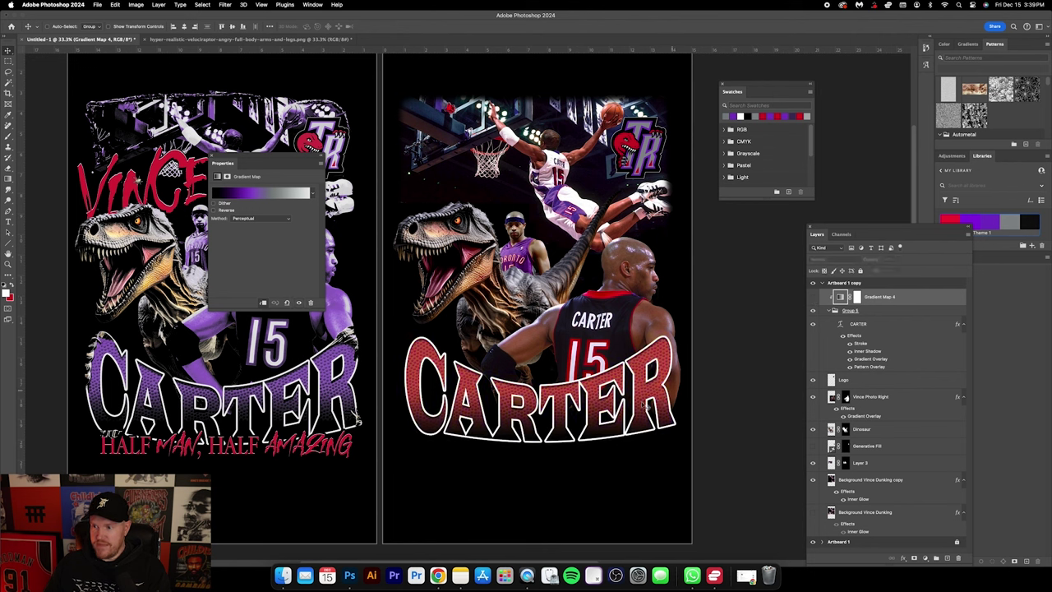
Step: Show the Gradient Map 4 layer and add a new text layer below the CARTER lettering on Artboard 1 copy
left_click(813, 298)
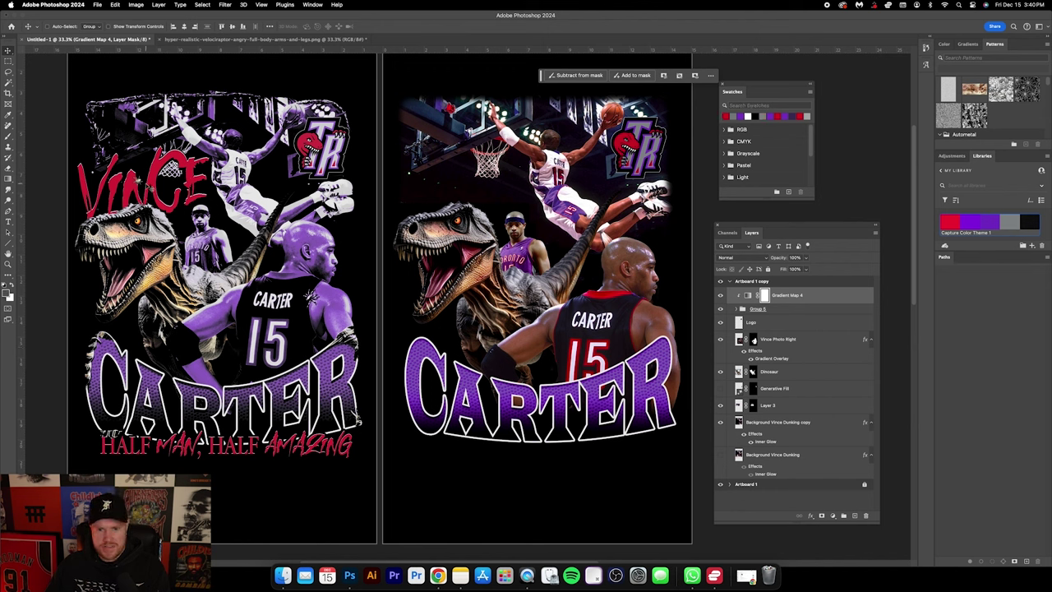
left_click(8, 223)
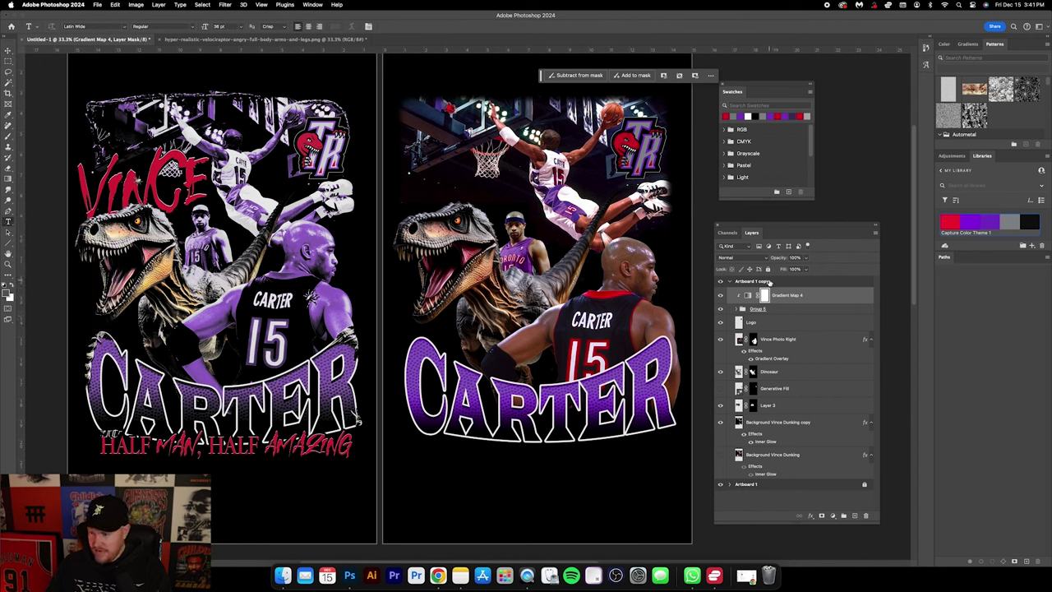
left_click(769, 282)
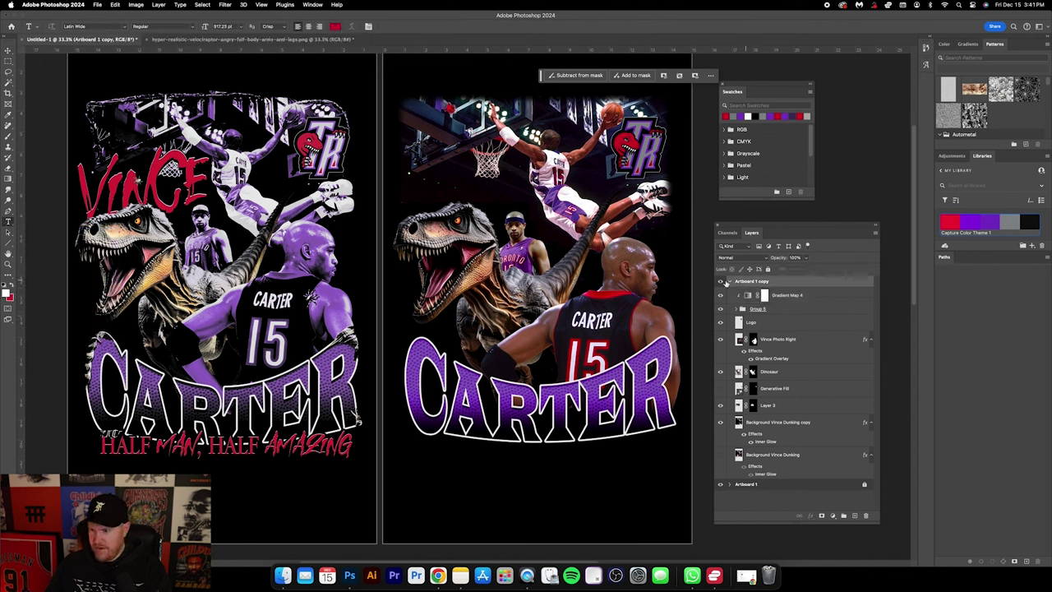
left_click(433, 473)
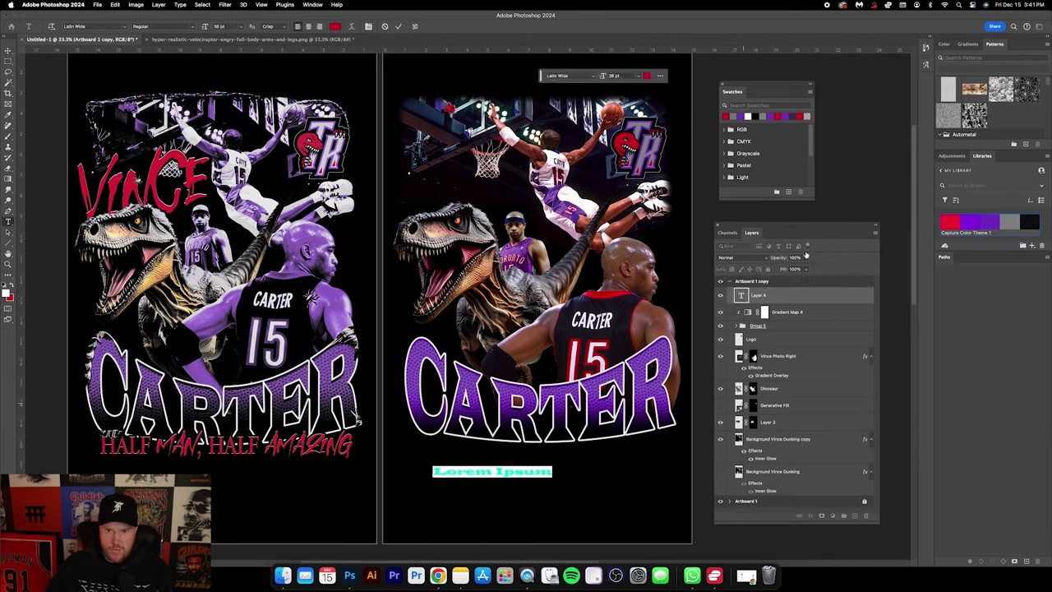
Step: Set the placeholder text's font to Alert Covid and enlarge the text to about 93 pt
left_click(594, 75)
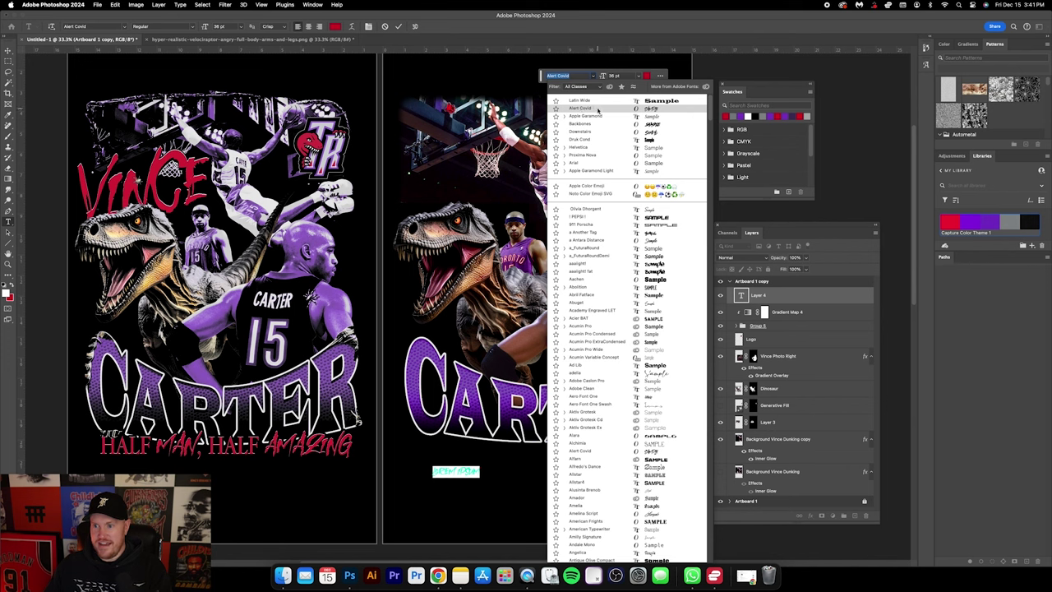
left_click(597, 110)
left_click(8, 50)
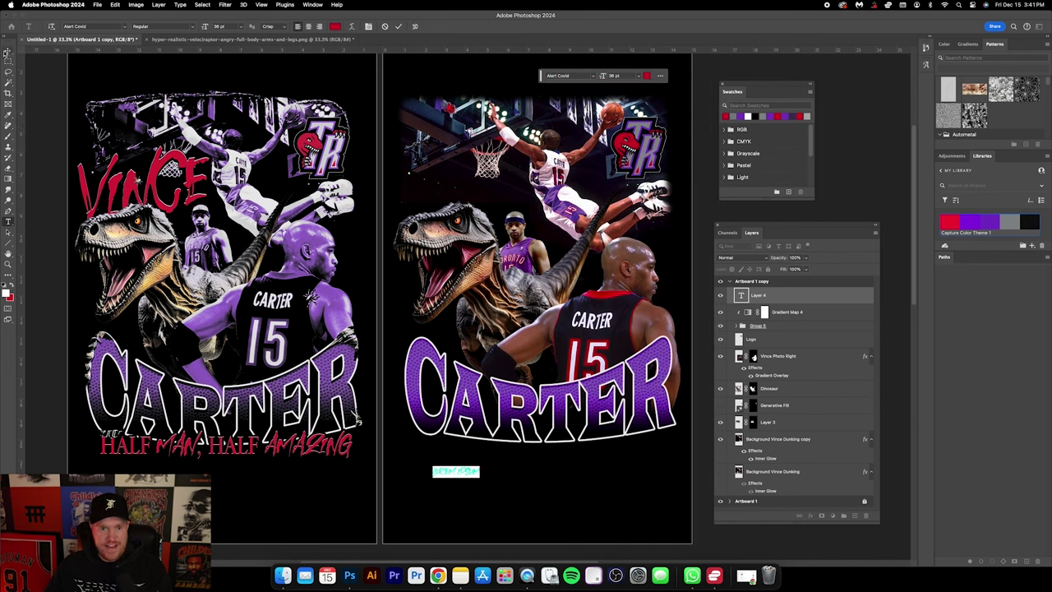
left_click(110, 26)
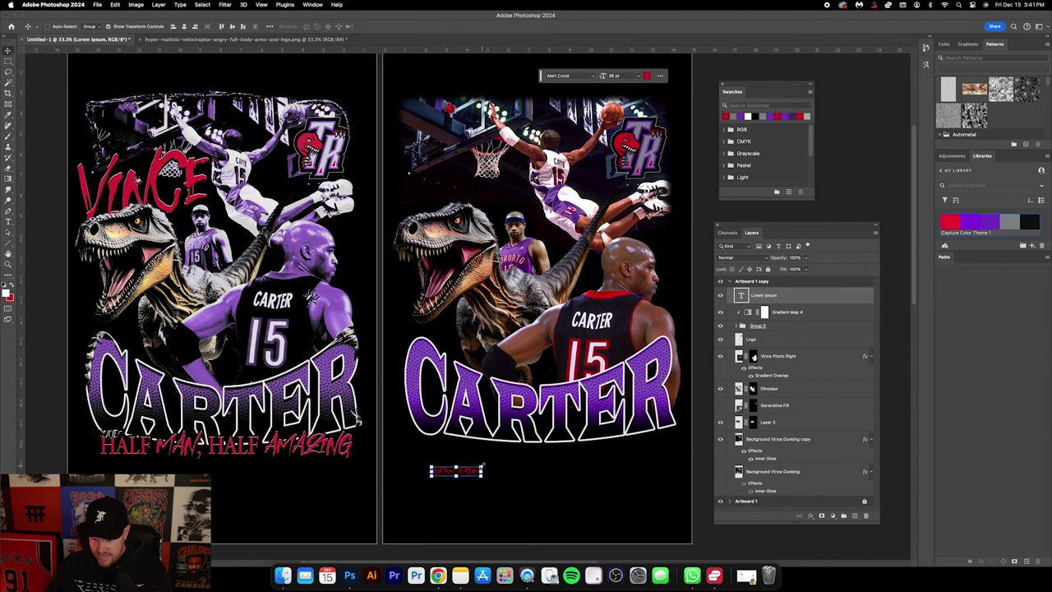
left_click(483, 471)
left_click_drag(539, 444, 559, 448)
Step: Replace the placeholder text with "HALF MAN, HALF AMAZING"
left_click(8, 223)
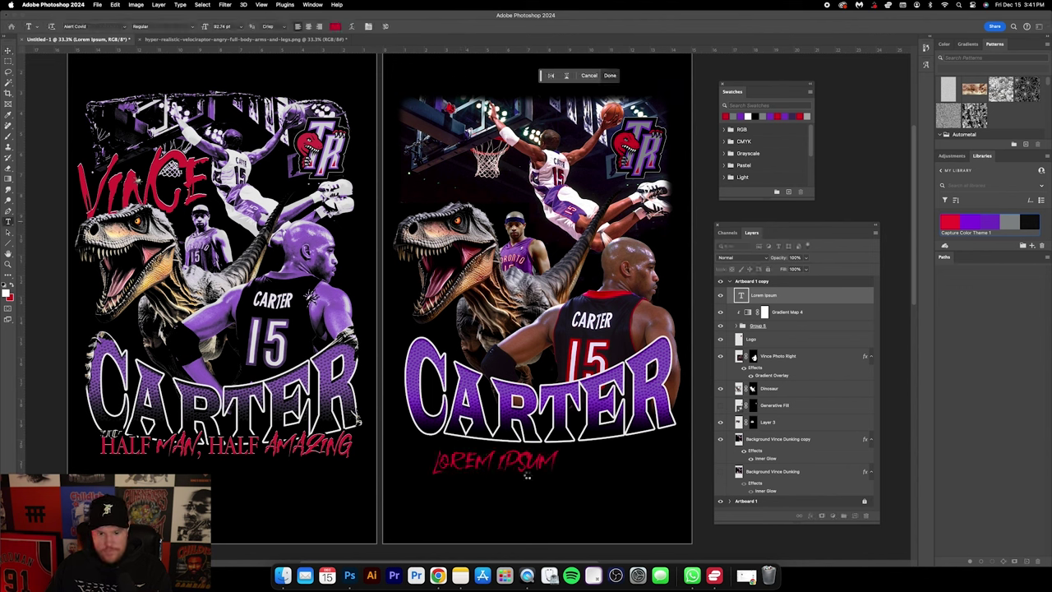
key("Return")
type("HA")
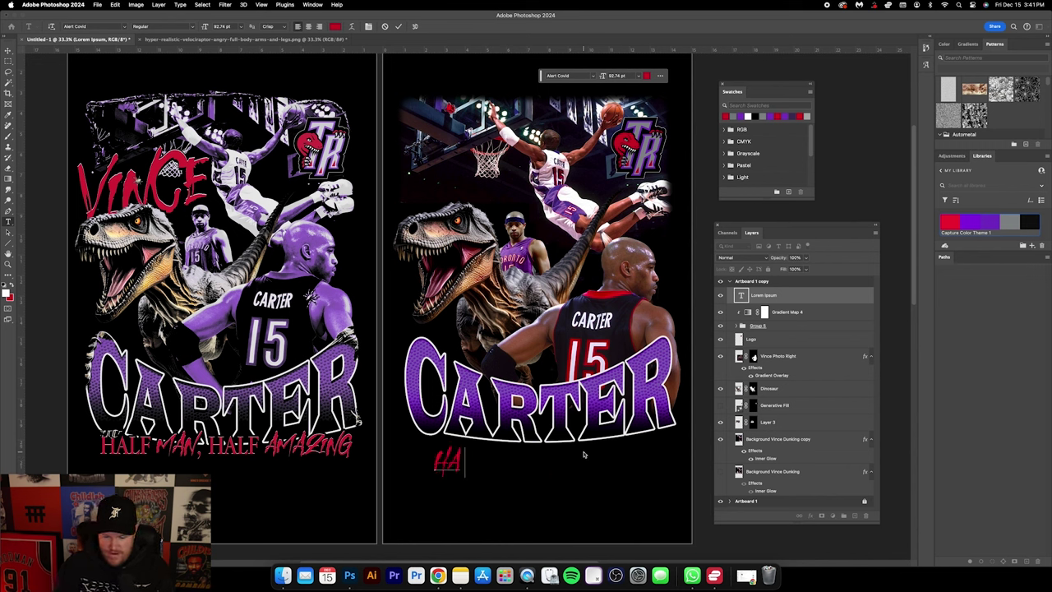
type("LF MAN,")
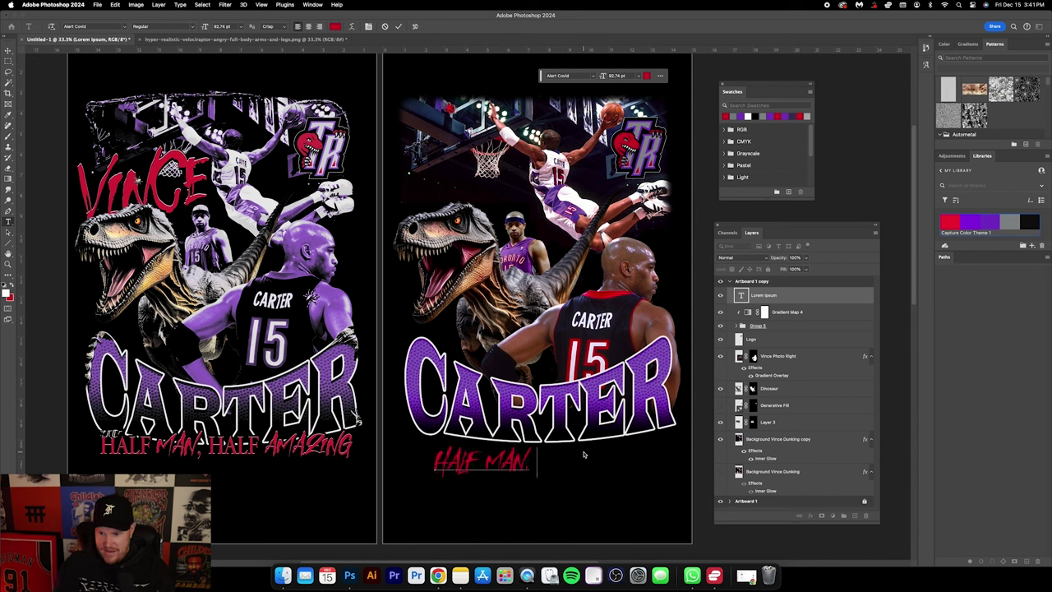
type(" HALF AMAZING")
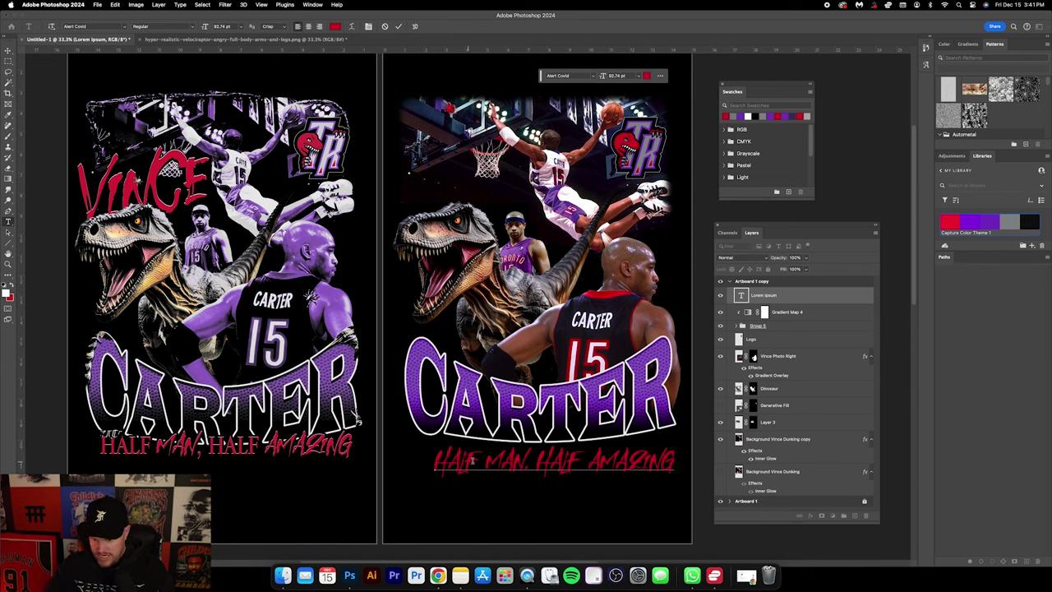
Step: Set both words HALF in Apple Garamond and place the tagline centred just beneath the CARTER lettering
left_click_drag(476, 461, 415, 460)
left_click(593, 76)
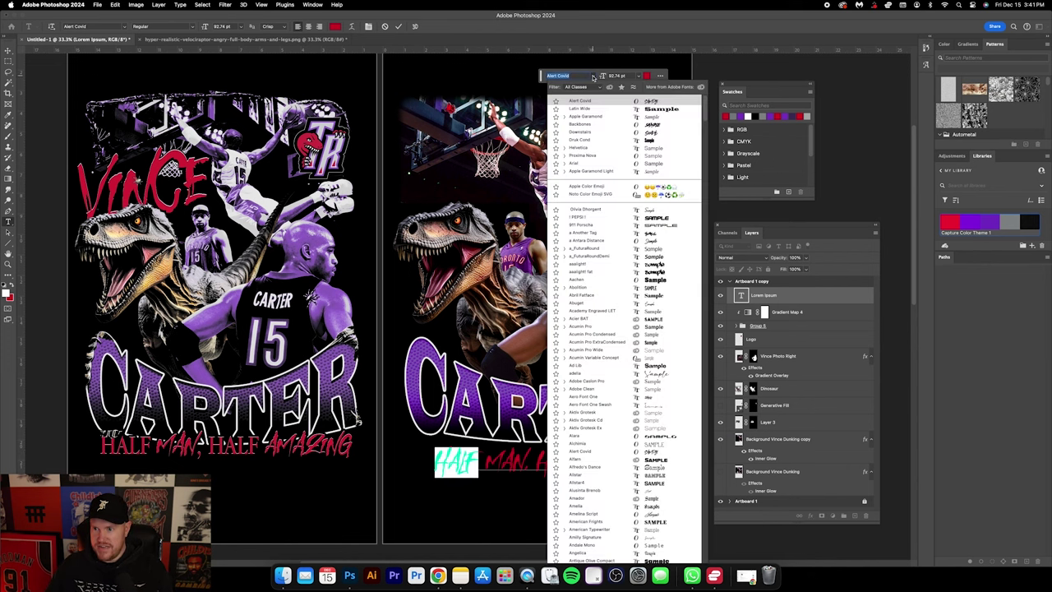
left_click(589, 116)
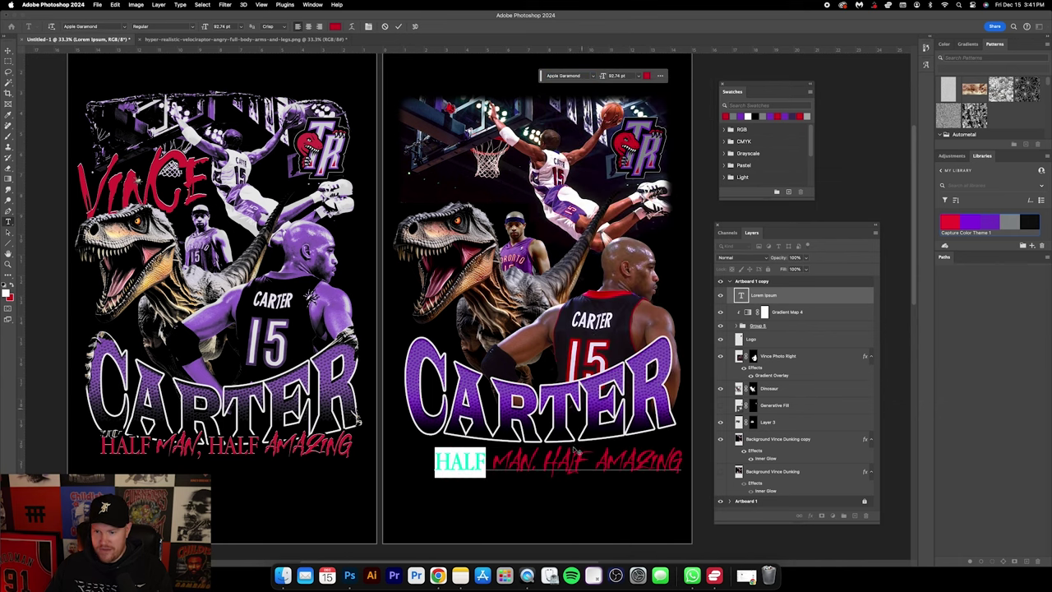
left_click(545, 462)
left_click_drag(544, 462, 589, 462)
left_click(593, 75)
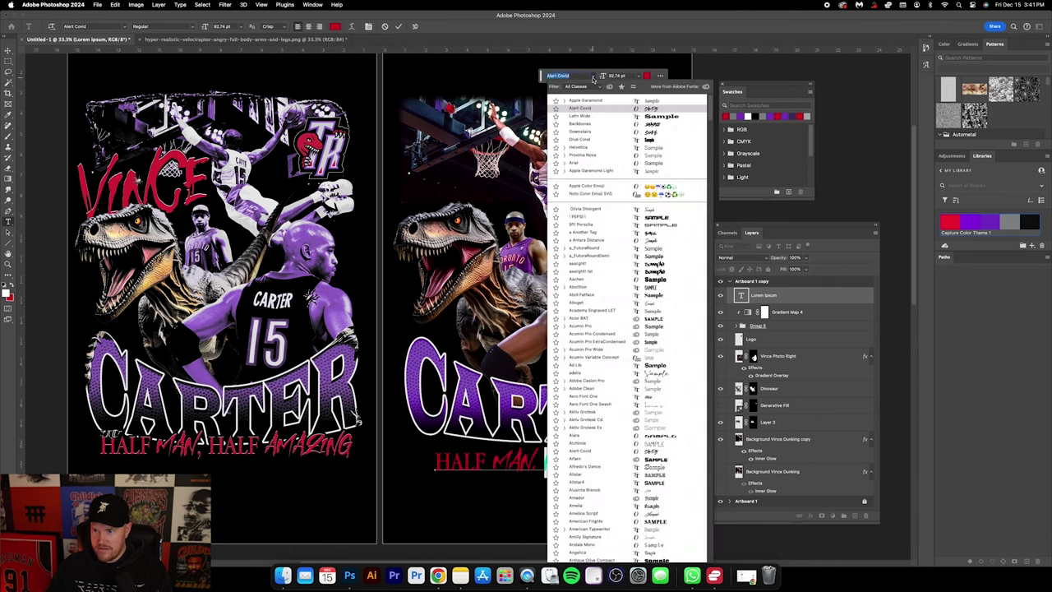
left_click(589, 105)
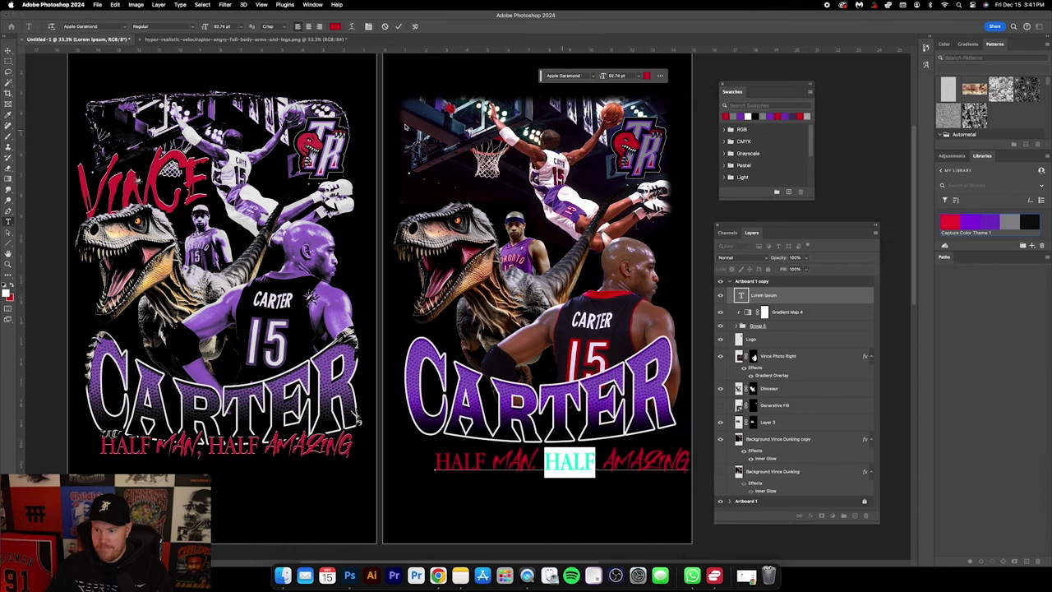
left_click(7, 50)
left_click_drag(528, 440, 511, 426)
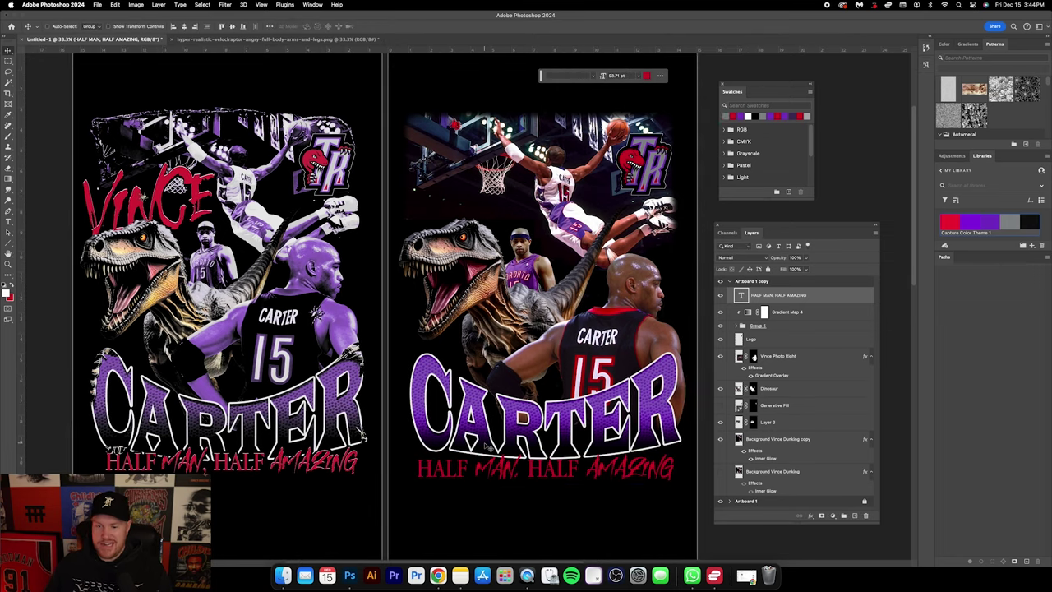
Step: Add an Inner Shadow to the tagline layer with Normal blend mode and the gray swatch as its colour
double_click(833, 300)
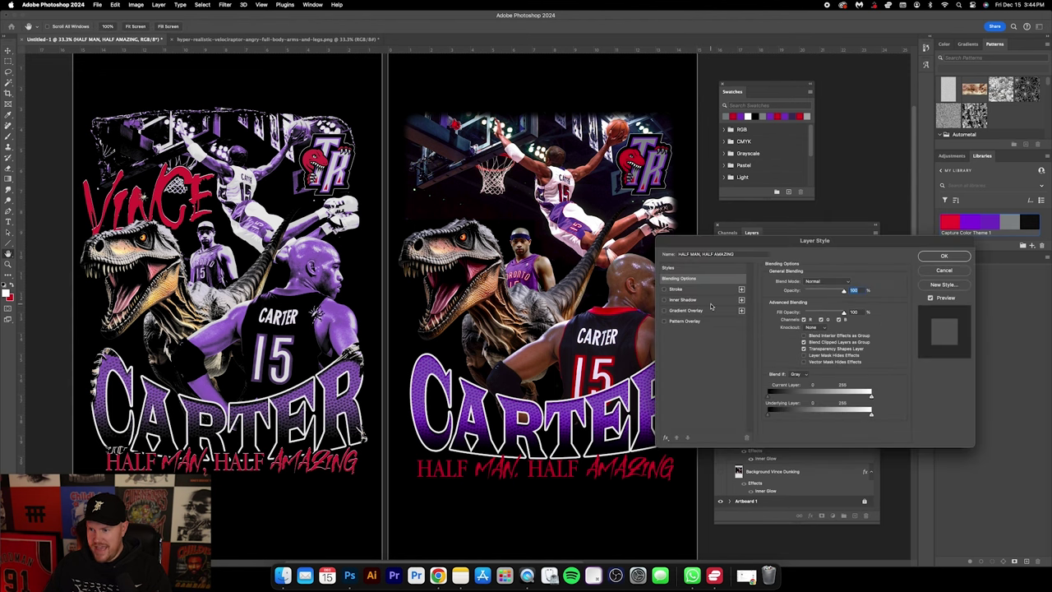
scroll(620, 374, "up", 4)
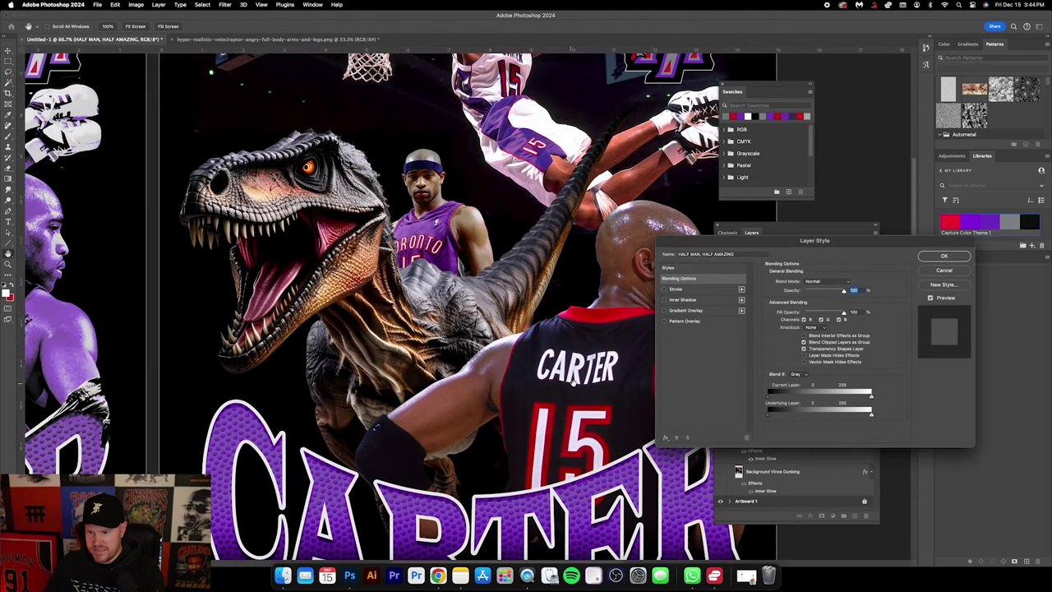
scroll(547, 384, "down", 5)
scroll(547, 384, "up", 2)
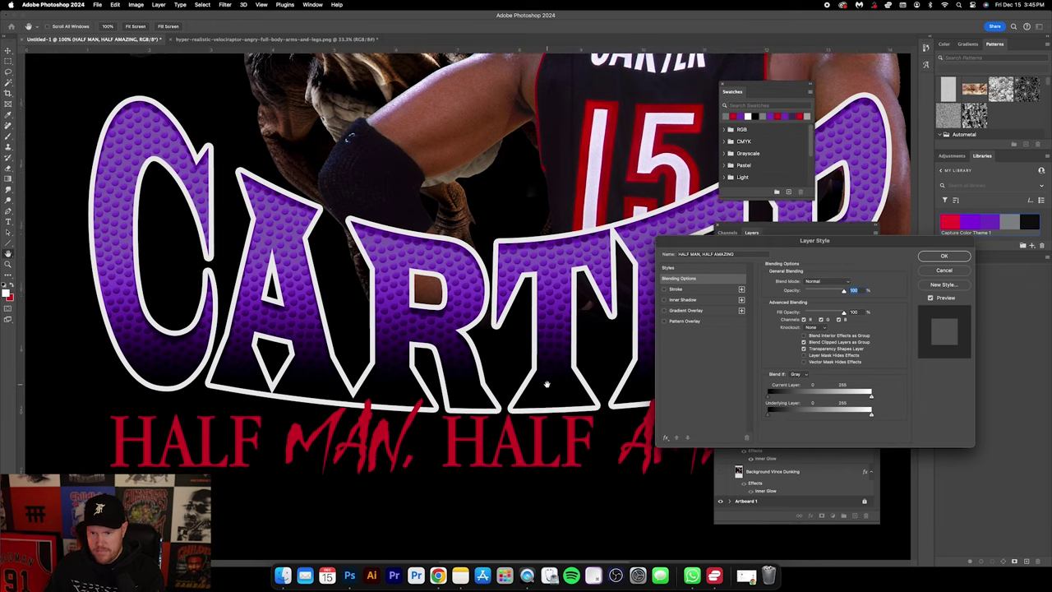
left_click(702, 301)
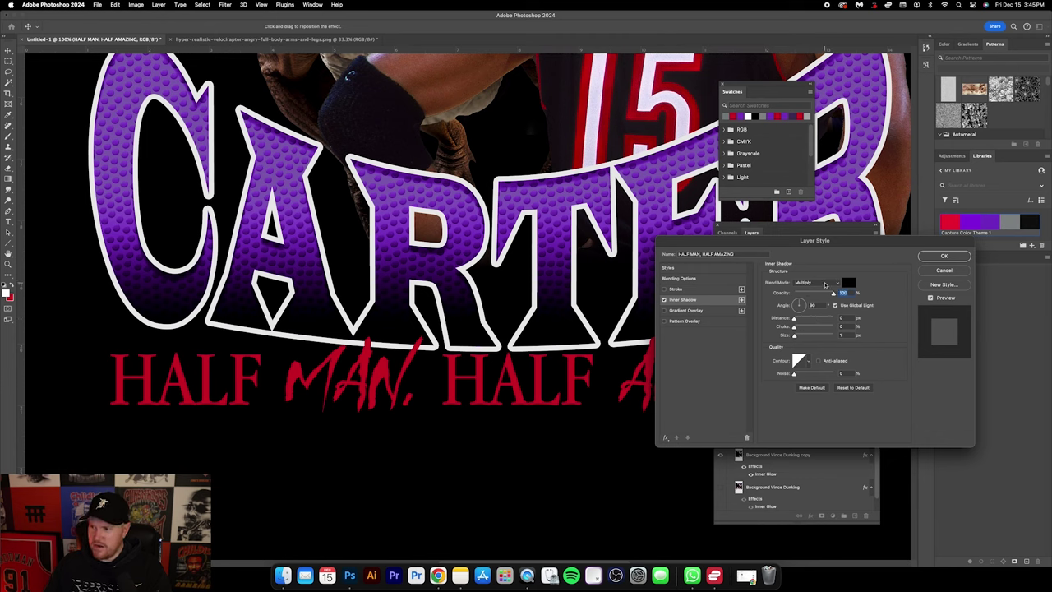
left_click(824, 282)
left_click(831, 255)
left_click(847, 282)
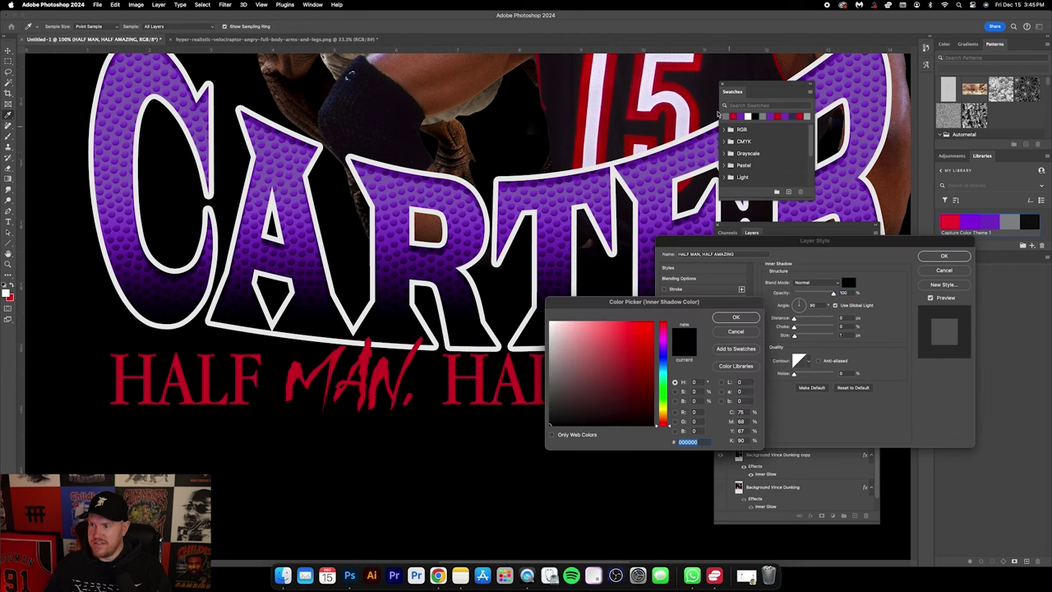
left_click(731, 116)
left_click(736, 317)
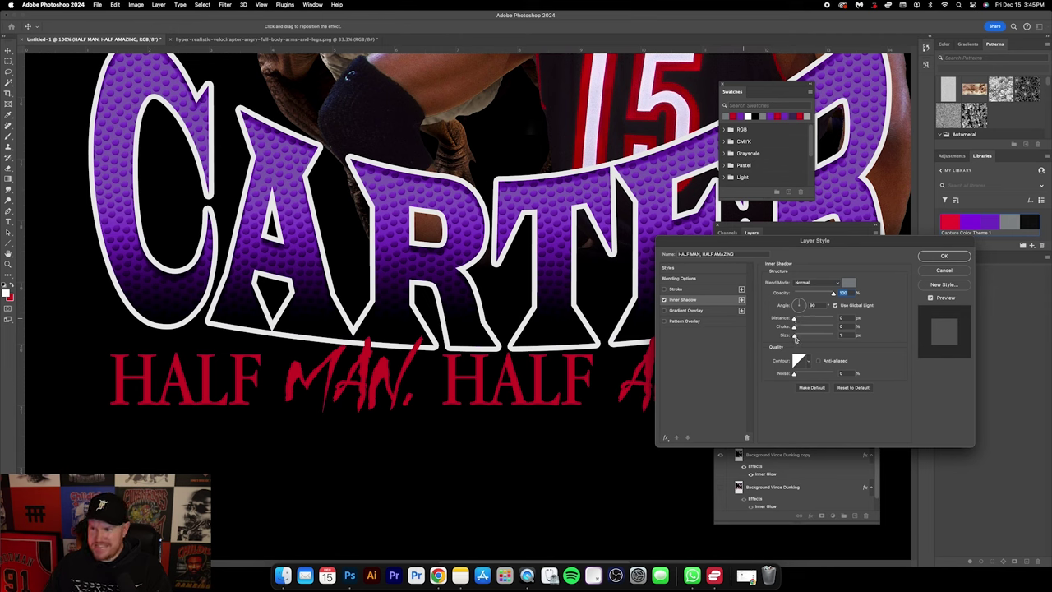
Step: Adjust the inner shadow's size and distance, and set its angle to 135° with Use Global Light on
left_click(787, 337)
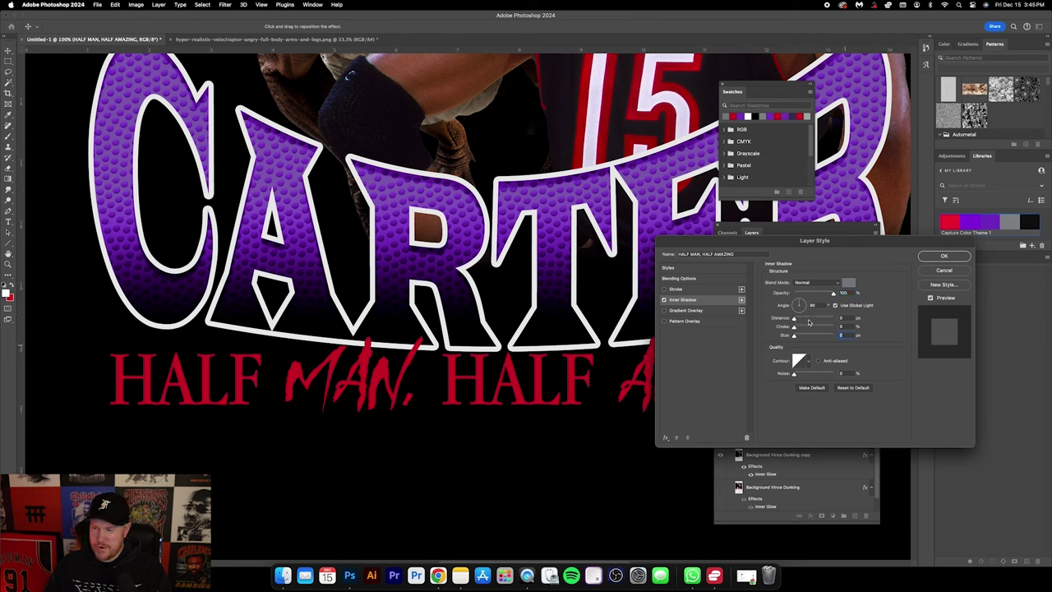
left_click_drag(796, 319, 796, 319)
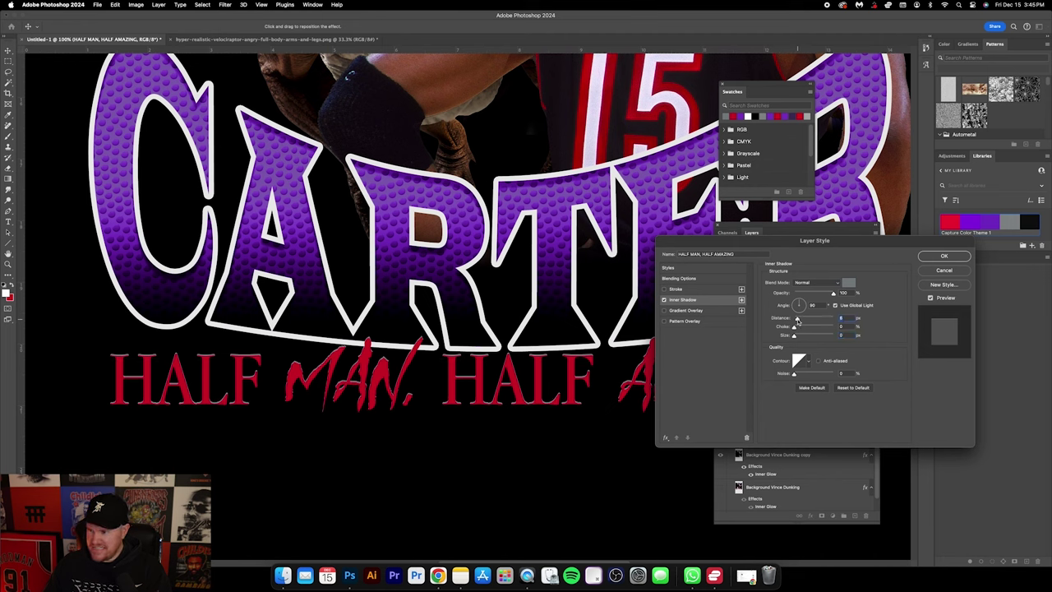
left_click(782, 304)
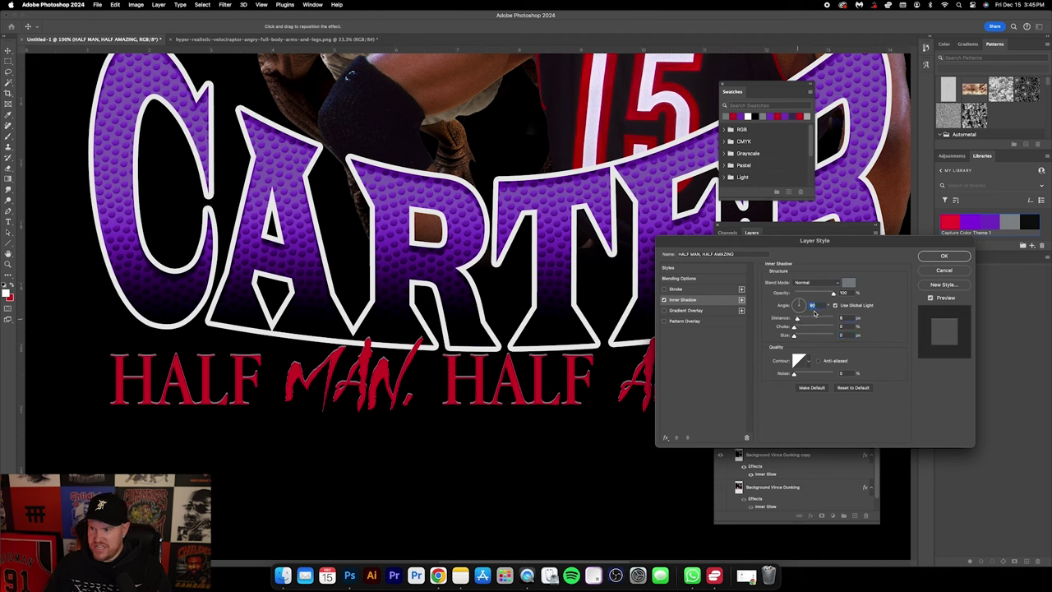
type("135")
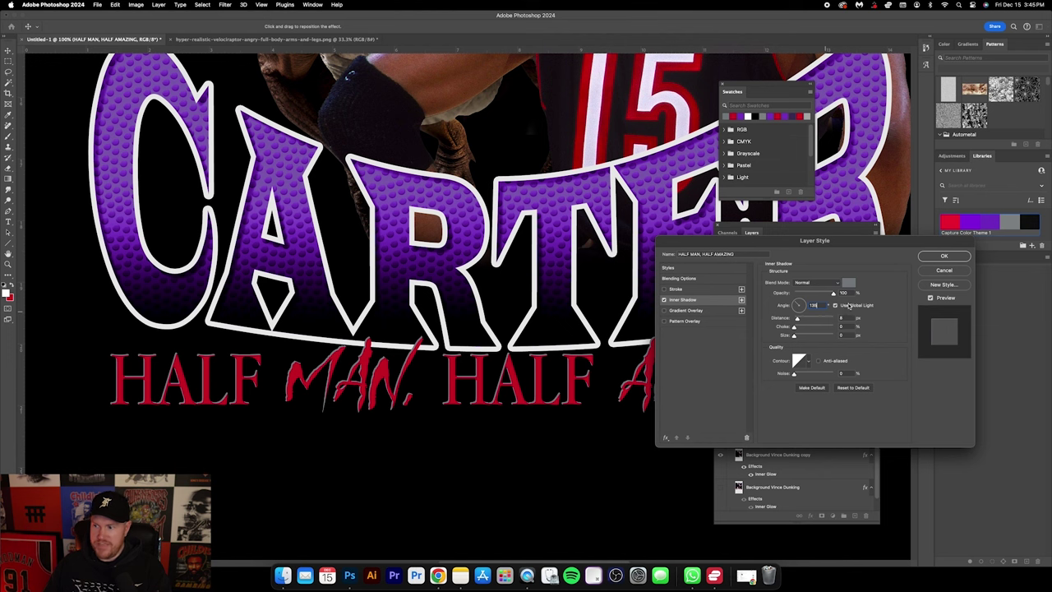
left_click(835, 306)
left_click(835, 306)
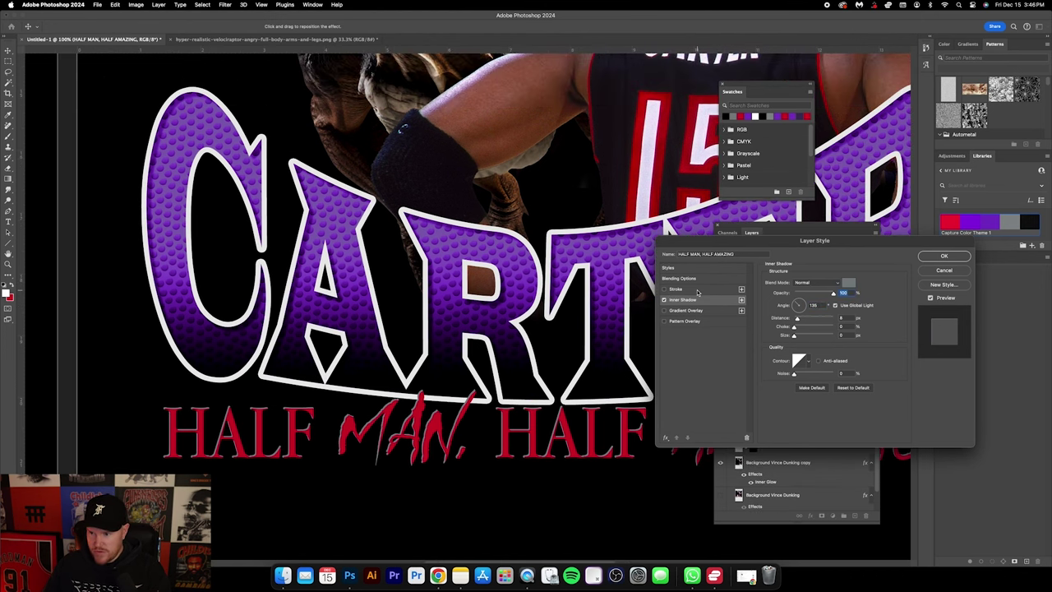
Step: Add a 20 px black outside stroke to the tagline and apply the layer style
left_click(698, 291)
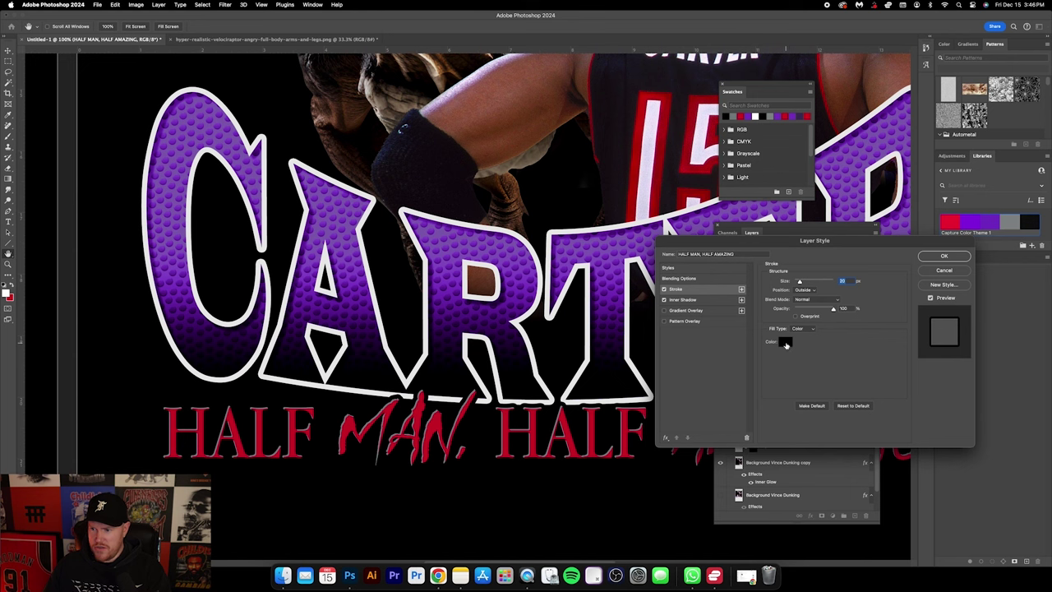
left_click(786, 344)
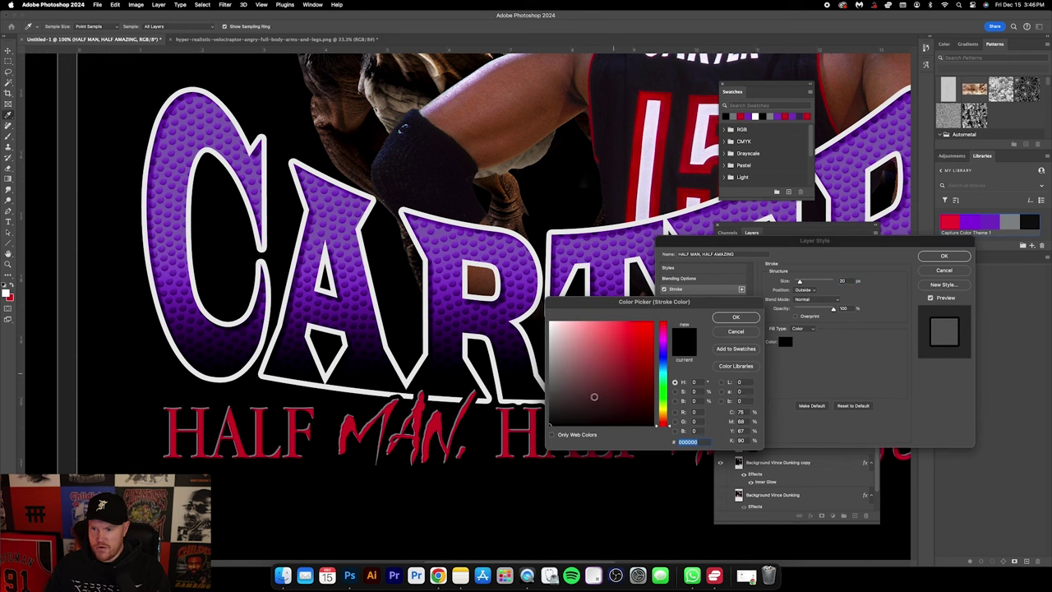
left_click(735, 317)
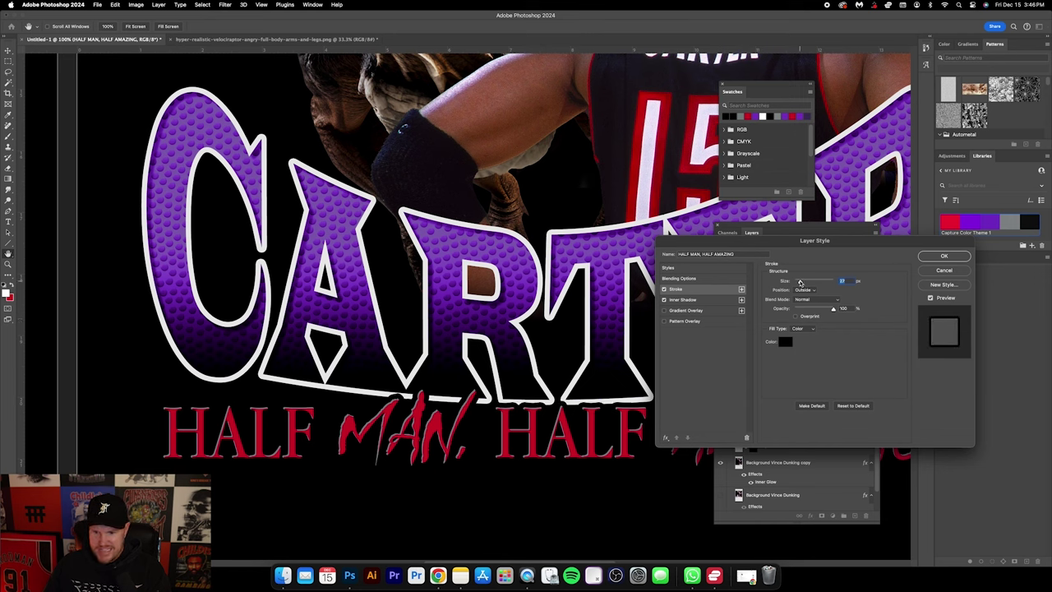
left_click_drag(800, 282, 799, 282)
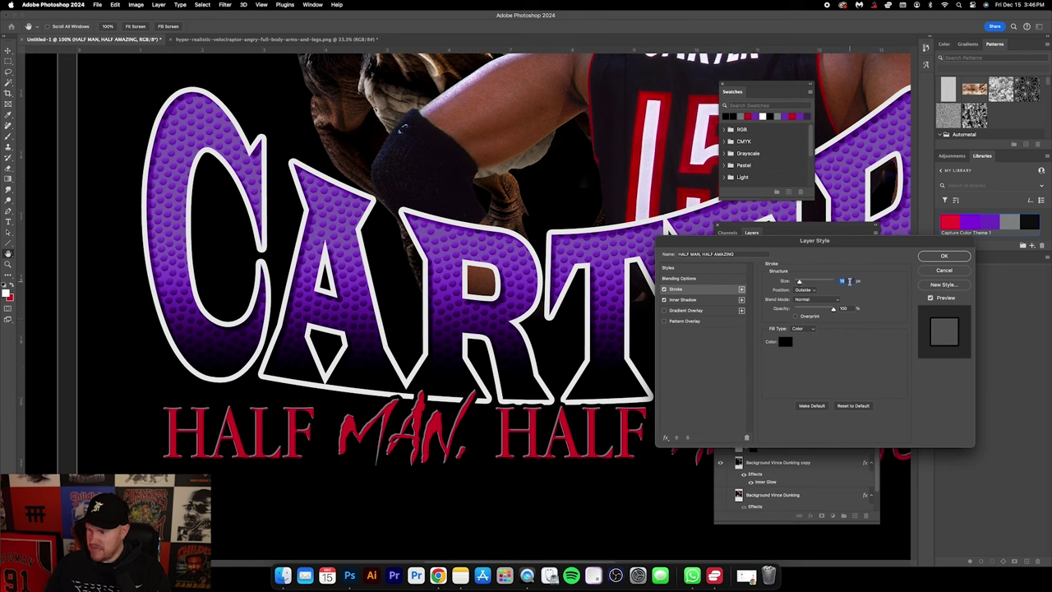
type("20")
left_click(944, 257)
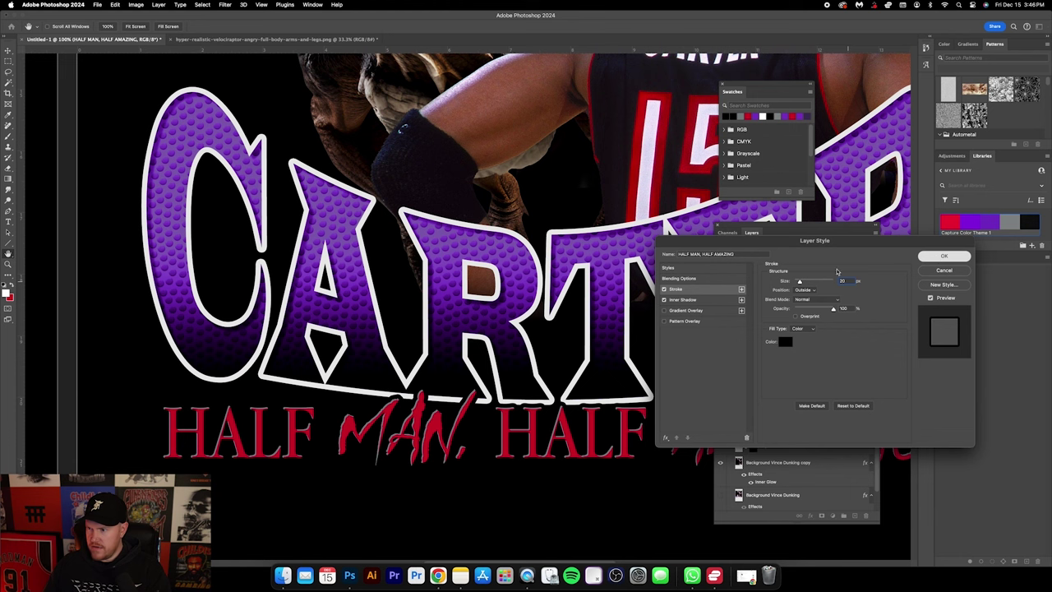
Step: Nudge the tagline slightly upward, closer to the CARTER lettering
key("super+minus")
key("super+minus")
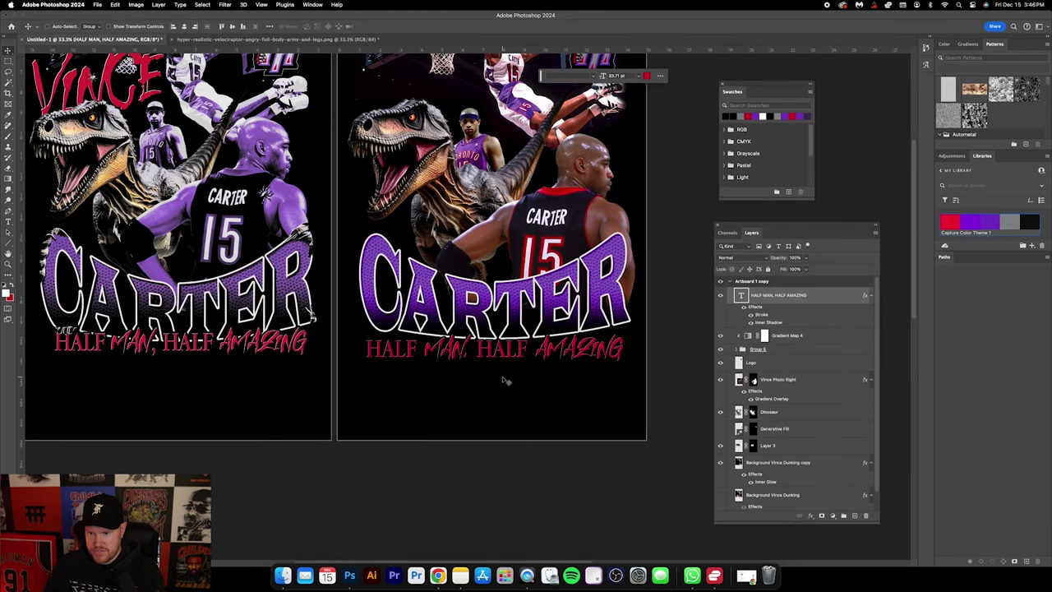
key("super+minus")
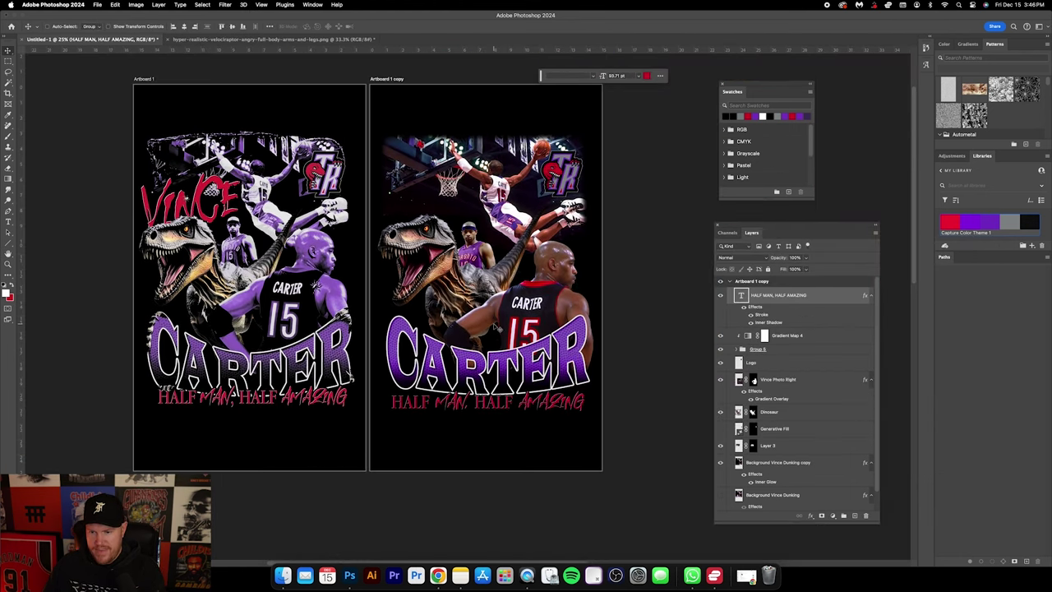
key("Up")
key("Up")
key("Up")
key("Up")
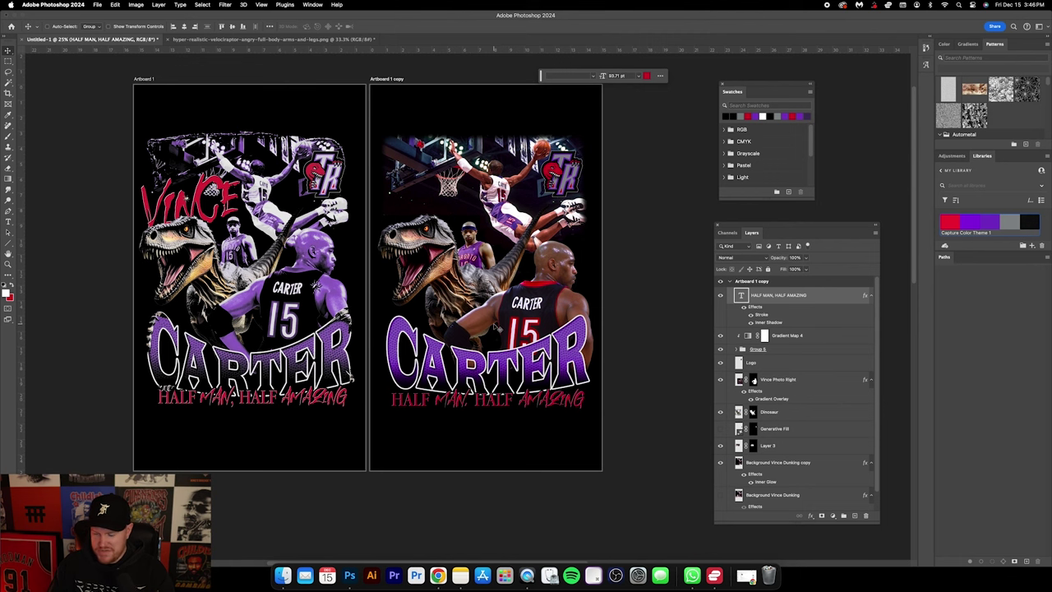
Step: Fine-tune the height of the HALF MAN, HALF AMAZING tagline just beneath the CARTER lettering
key("Up")
key("Up")
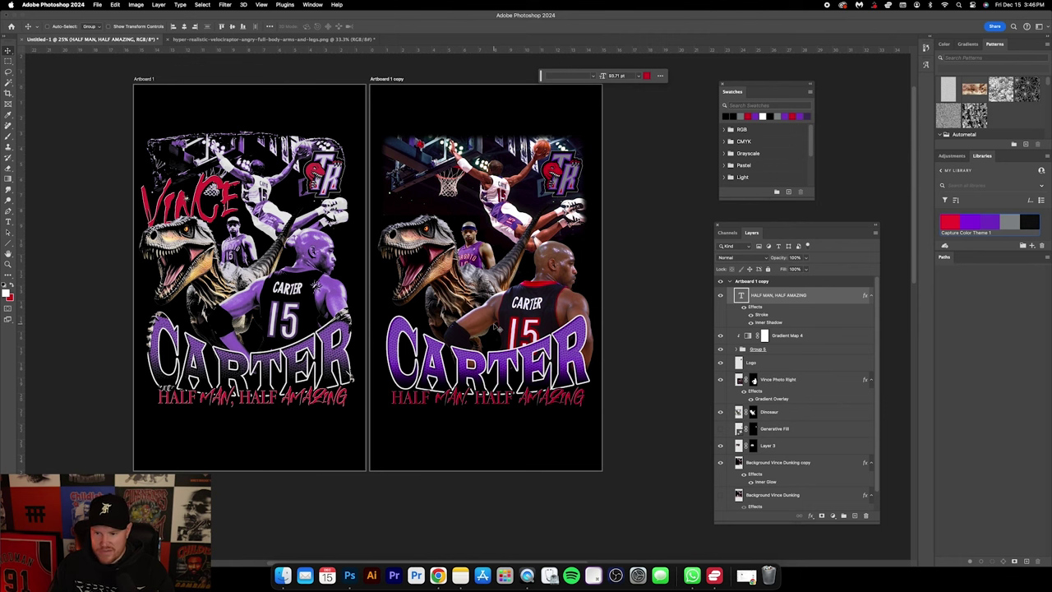
key("super+equal")
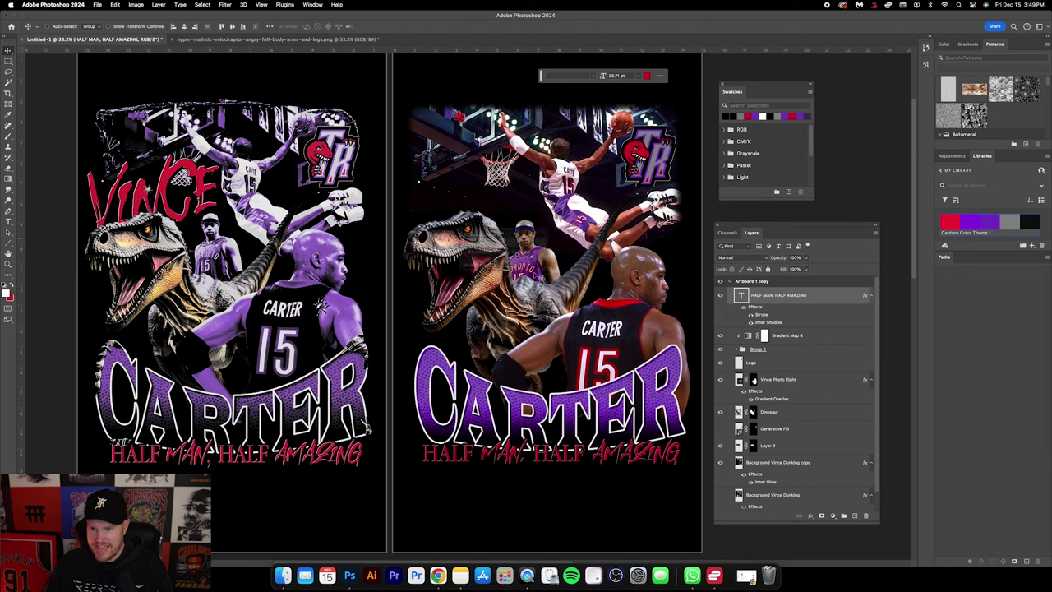
Step: Add a VINCE text layer directly above the Generative Fill layer, placing it over the dinosaur's head on the second artboard
left_click(789, 413)
left_click(790, 429)
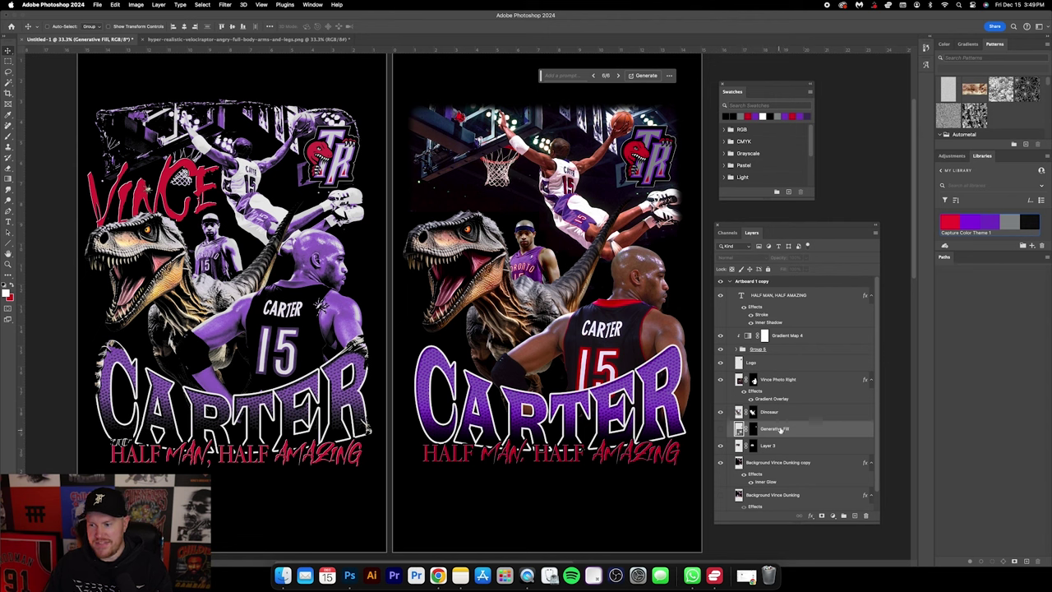
left_click(8, 221)
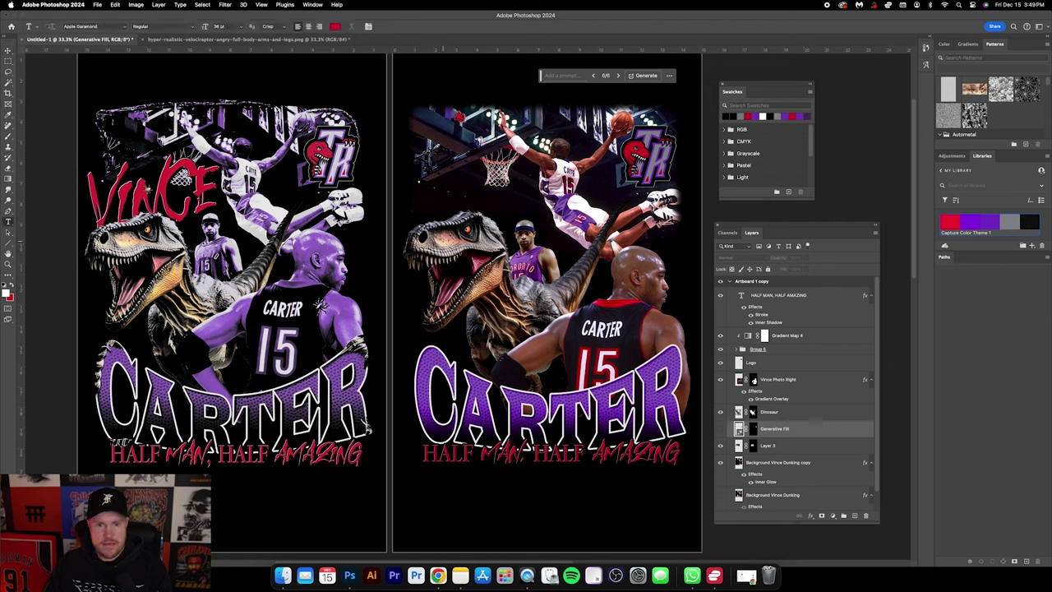
left_click(410, 204)
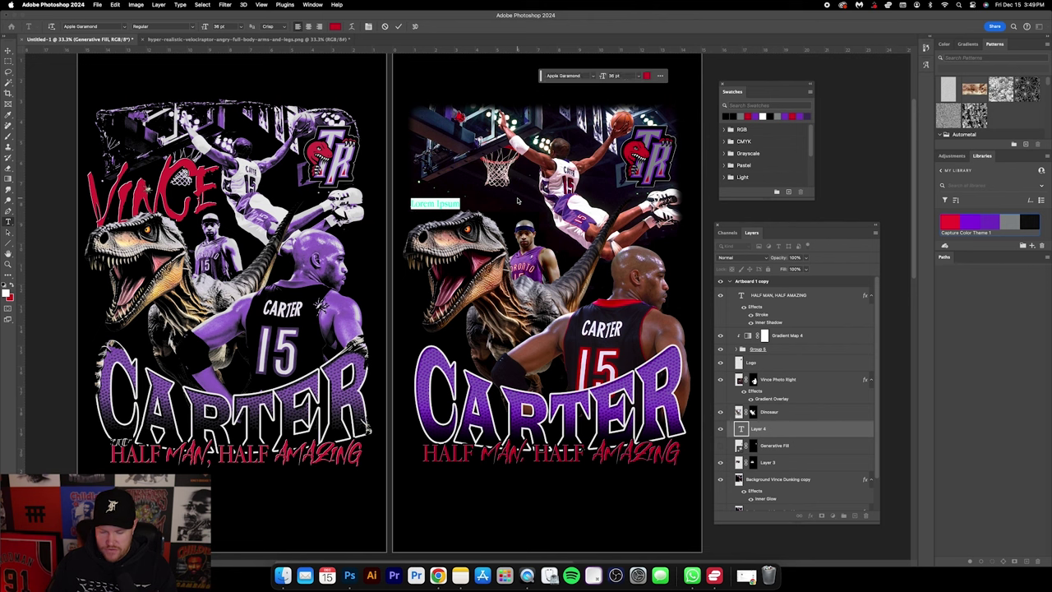
type("VINCE")
key("super+a")
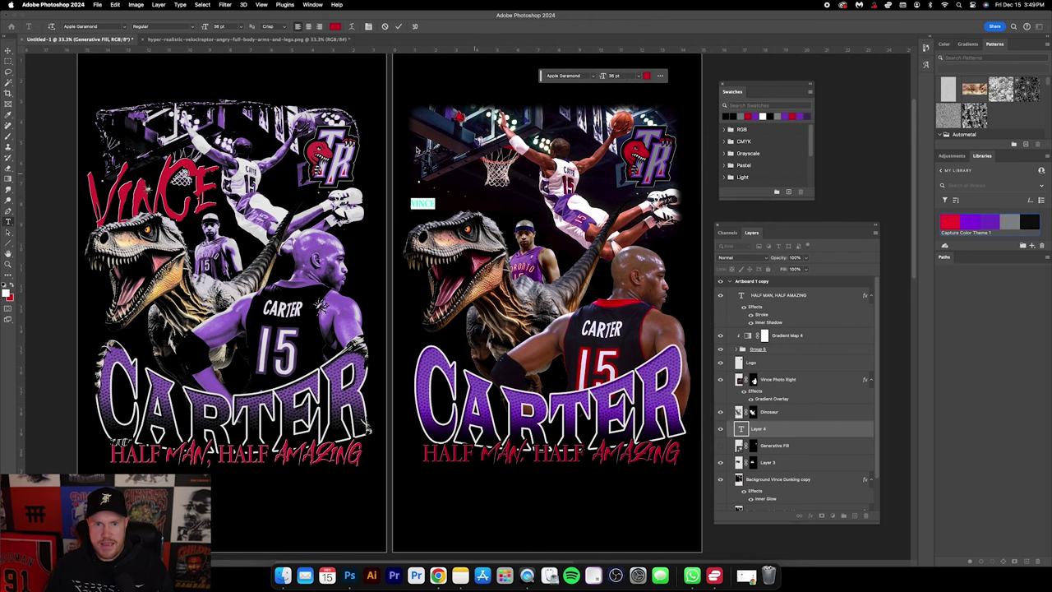
Step: Set the VINCE text in the Alert Covid font and commit the text edit
left_click(125, 26)
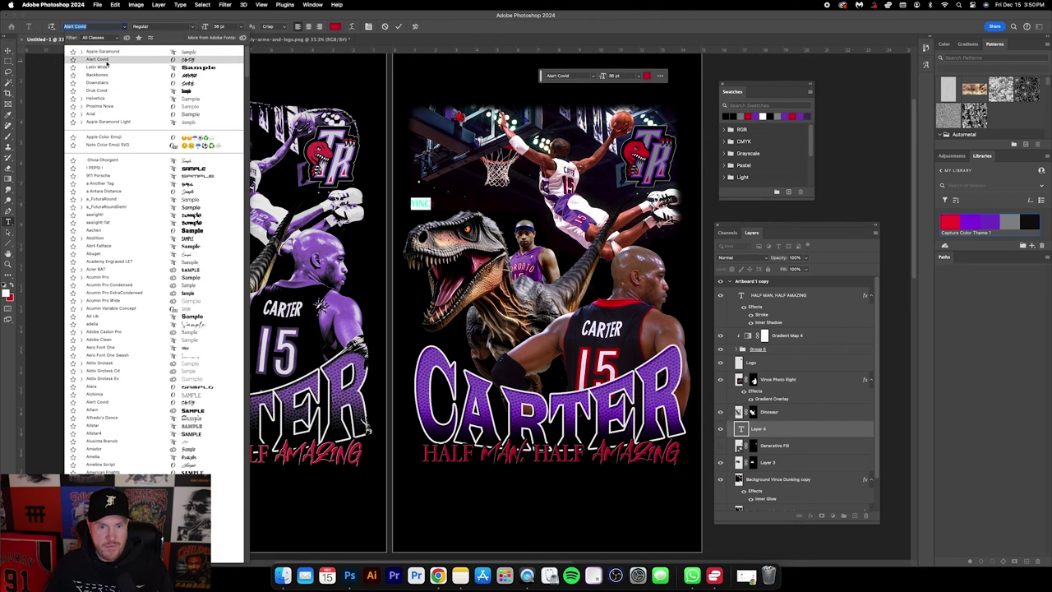
left_click(108, 63)
key("super+Return")
key("v")
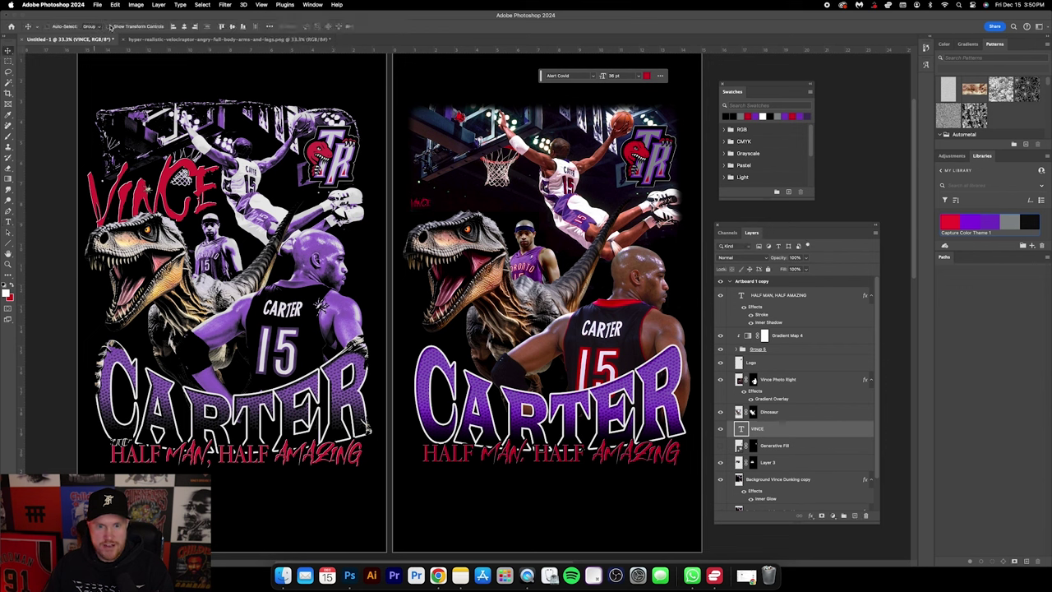
Step: Enlarge the VINCE lettering to about 272 pt and position it behind the top of the dinosaur's head
key("super+t")
left_click_drag(434, 211, 516, 255)
left_click_drag(517, 197, 526, 170)
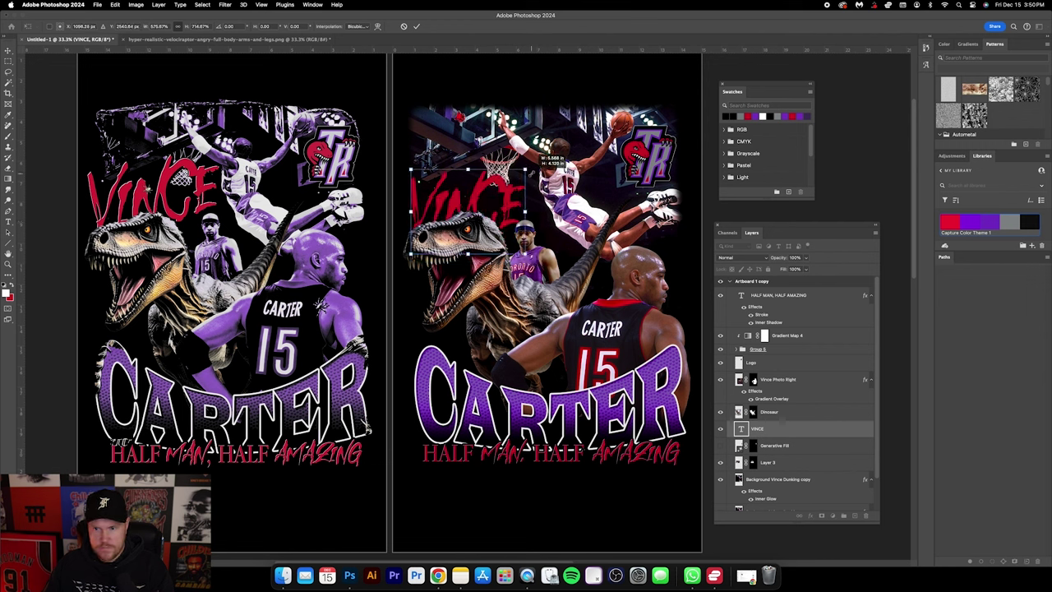
left_click_drag(531, 170, 531, 164)
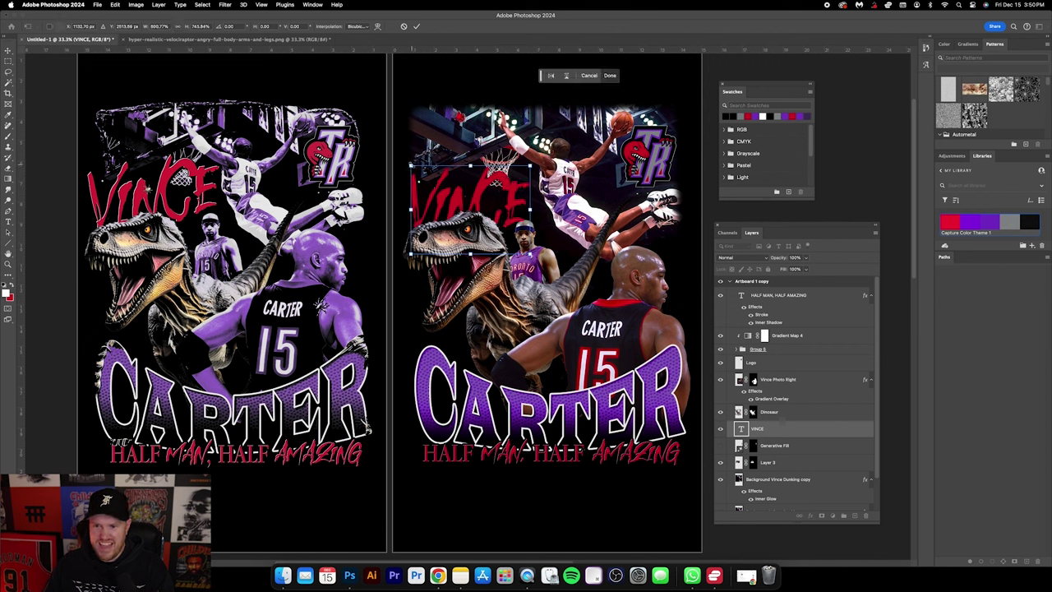
mouse_move(407, 158)
left_mouse_down()
mouse_move(419, 145)
mouse_move(412, 155)
left_mouse_up()
key("Return")
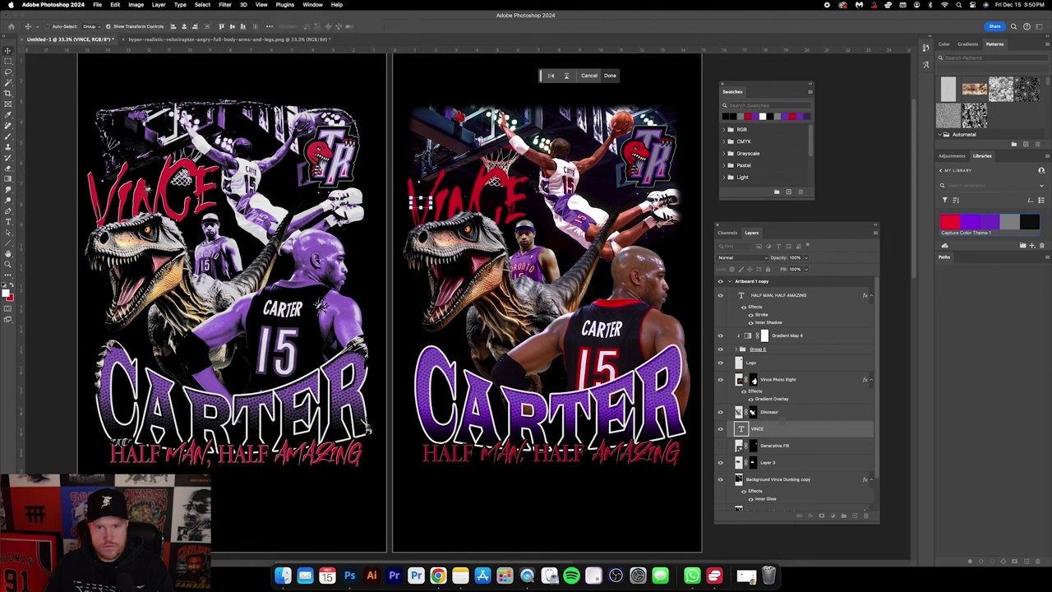
left_click_drag(490, 212, 510, 192)
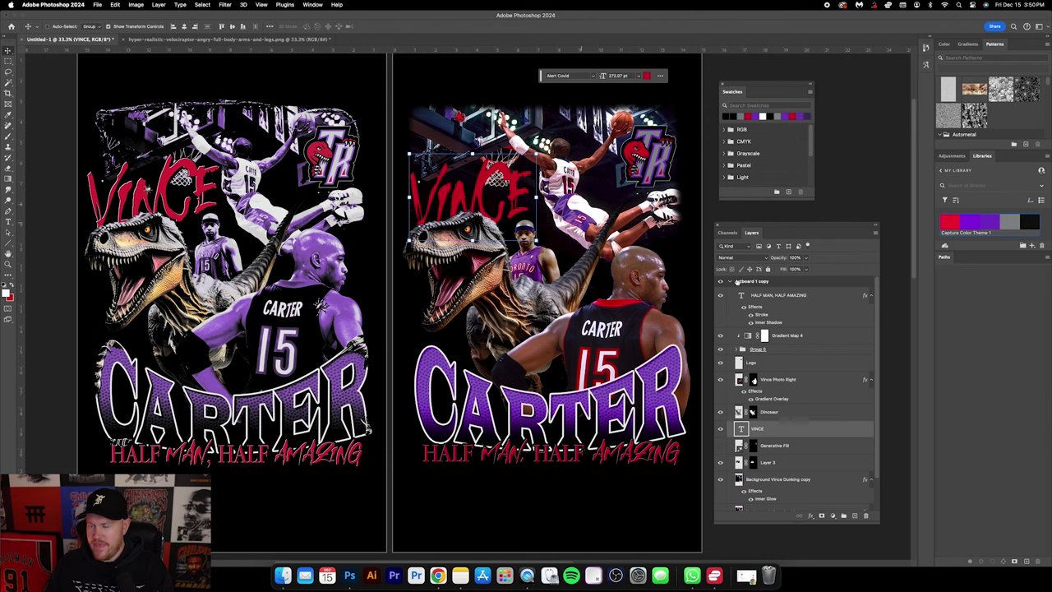
Step: Add a gray Inner Shadow to the VINCE layer in Normal mode, with a distance of about 17 px
scroll(790, 386, "down", 1)
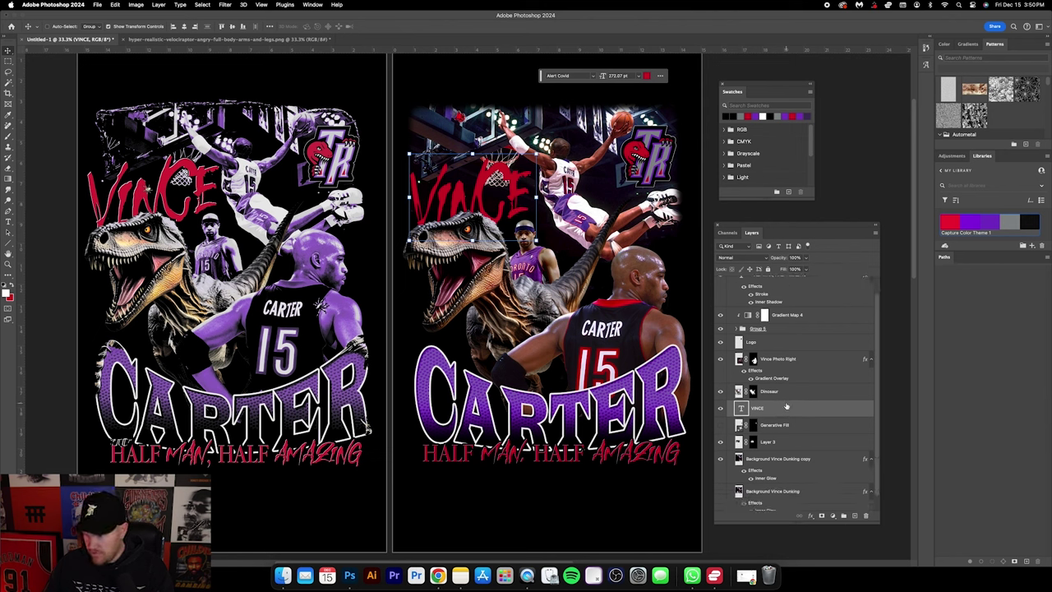
double_click(792, 409)
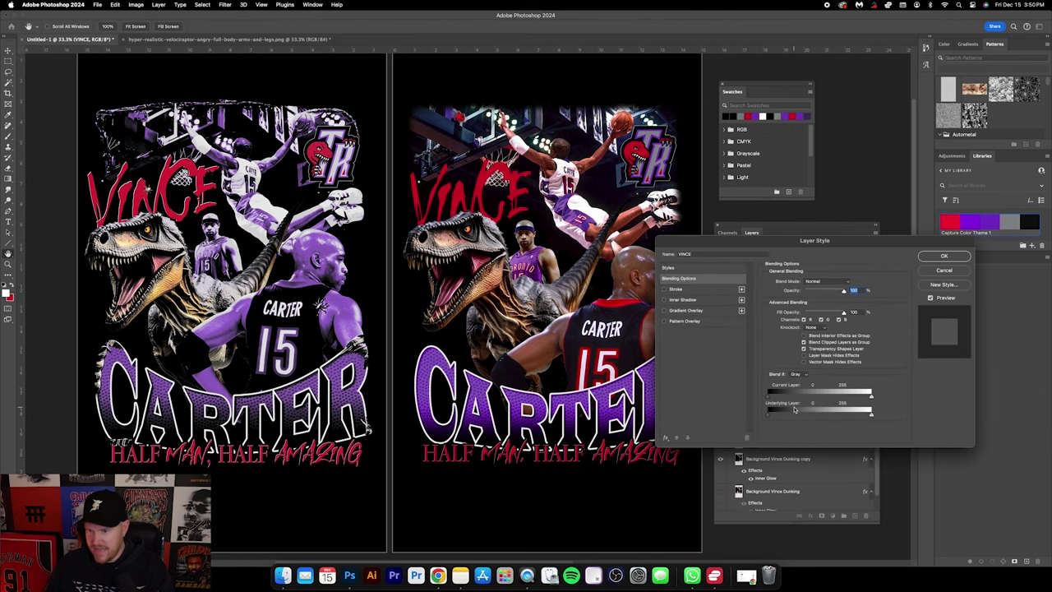
left_click(695, 300)
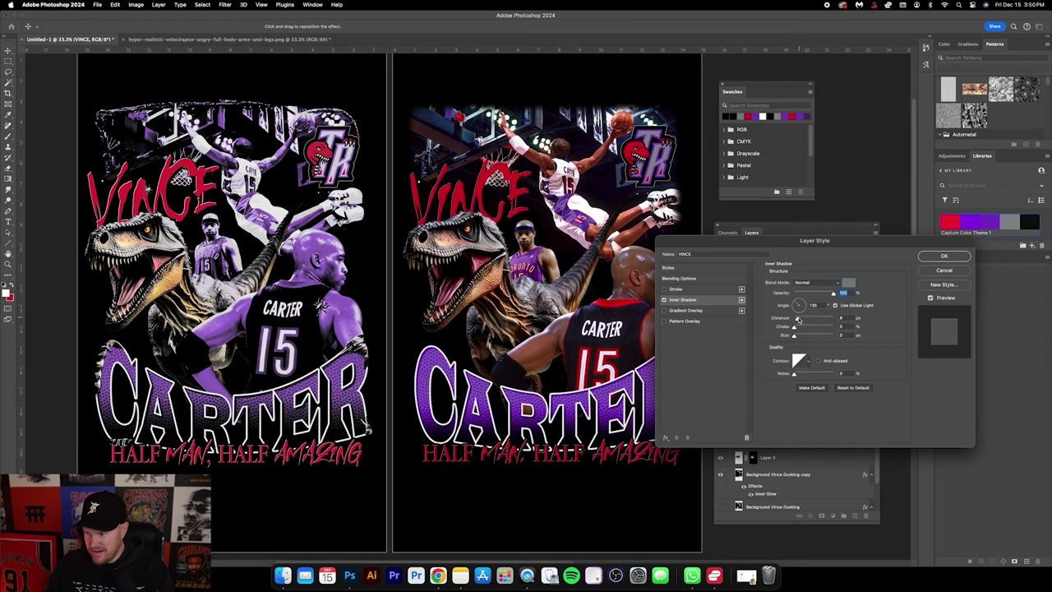
left_click_drag(796, 319, 801, 321)
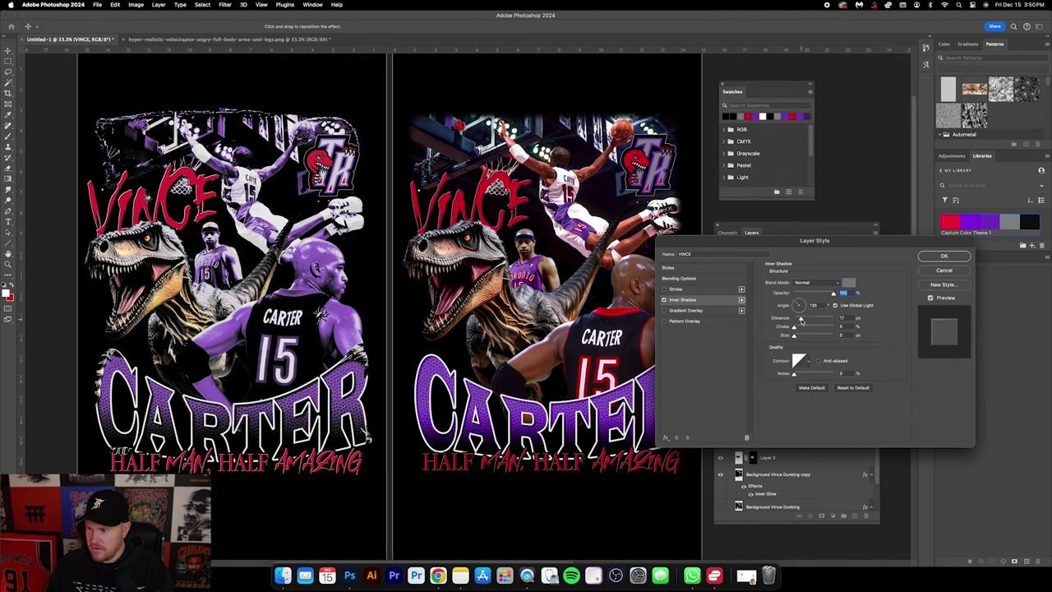
left_click(802, 321)
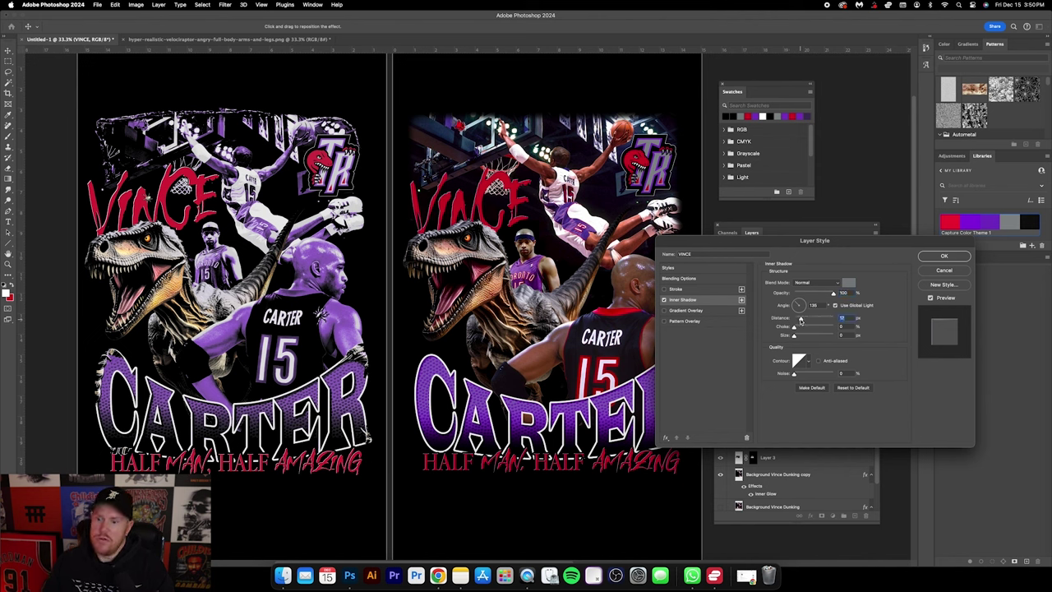
Step: Add a black outside stroke of 20 px to the VINCE lettering
left_click(695, 289)
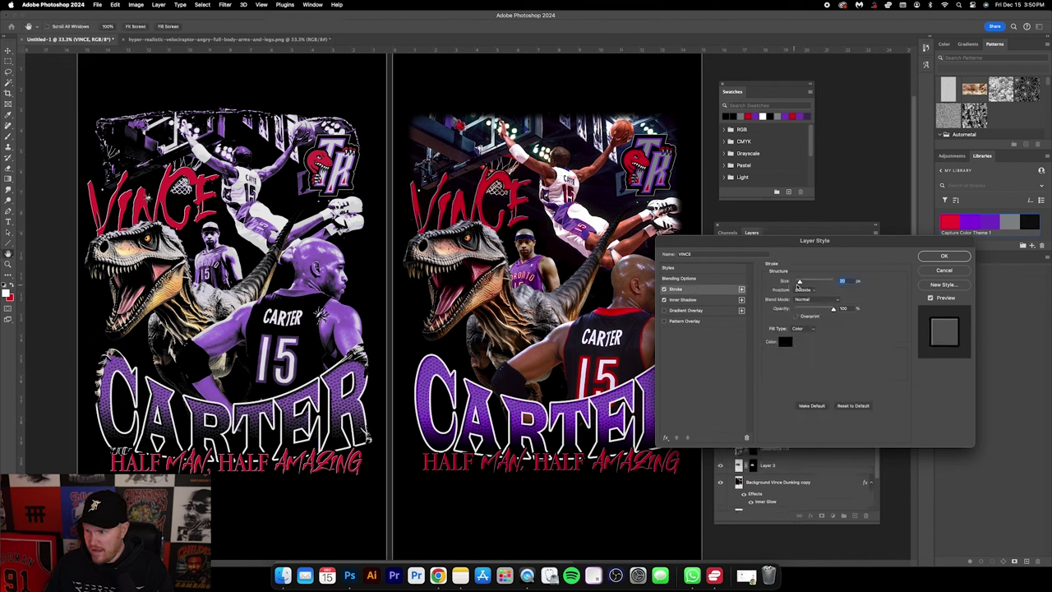
left_click_drag(799, 283, 799, 282)
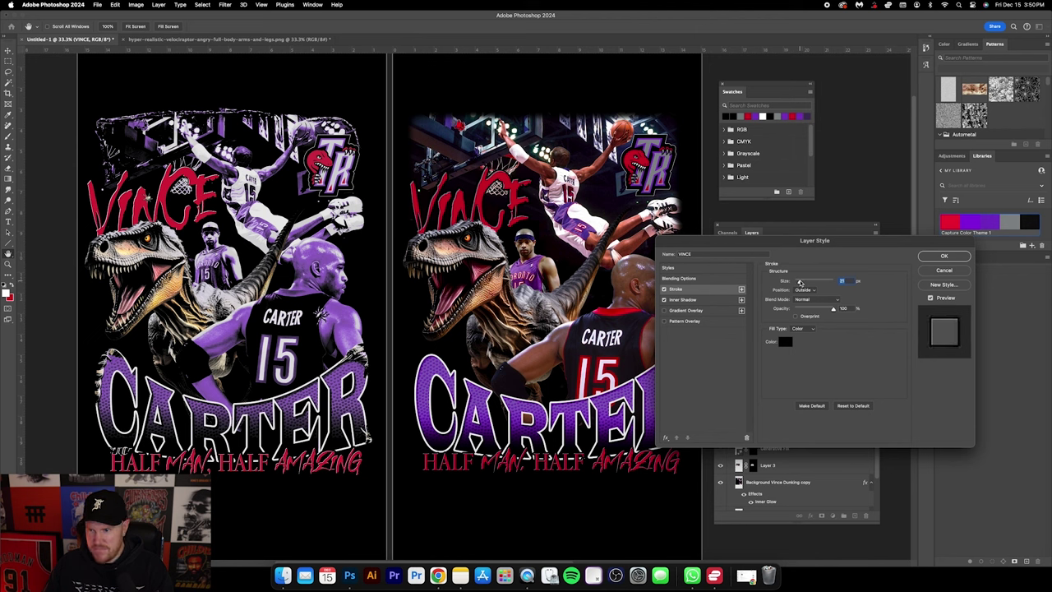
left_click_drag(799, 282, 800, 282)
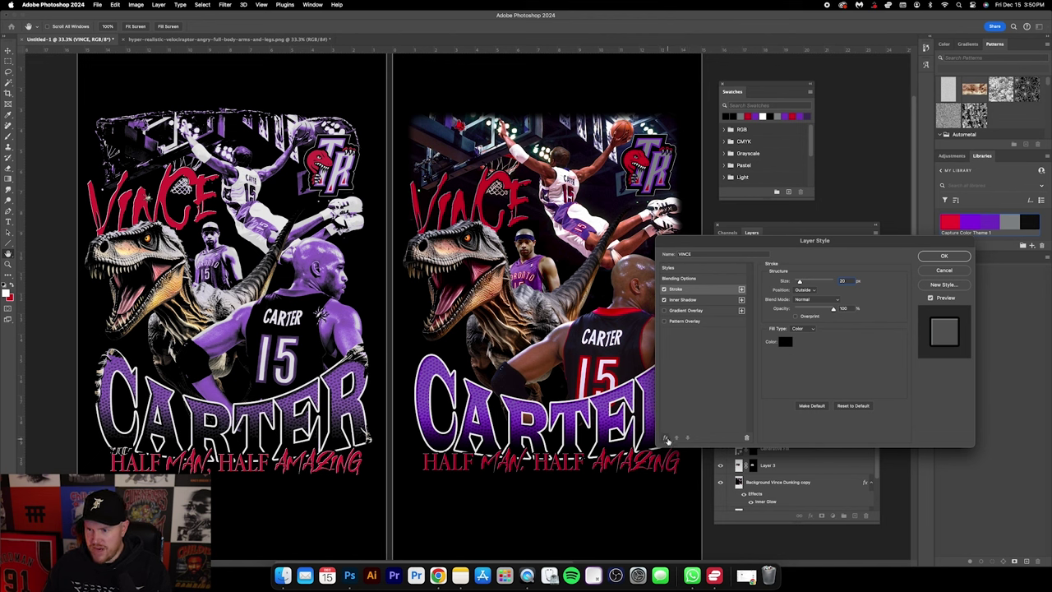
Step: Show all layer effects and add a black Drop Shadow to VINCE with Normal blend mode and 100% opacity
left_click(668, 439)
left_click(669, 439)
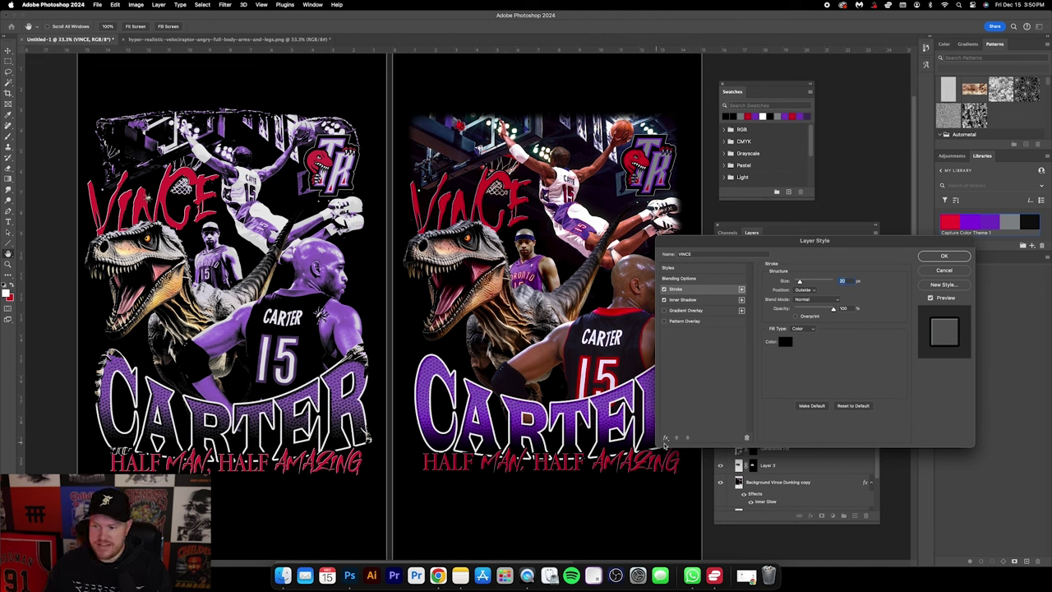
left_click(668, 441)
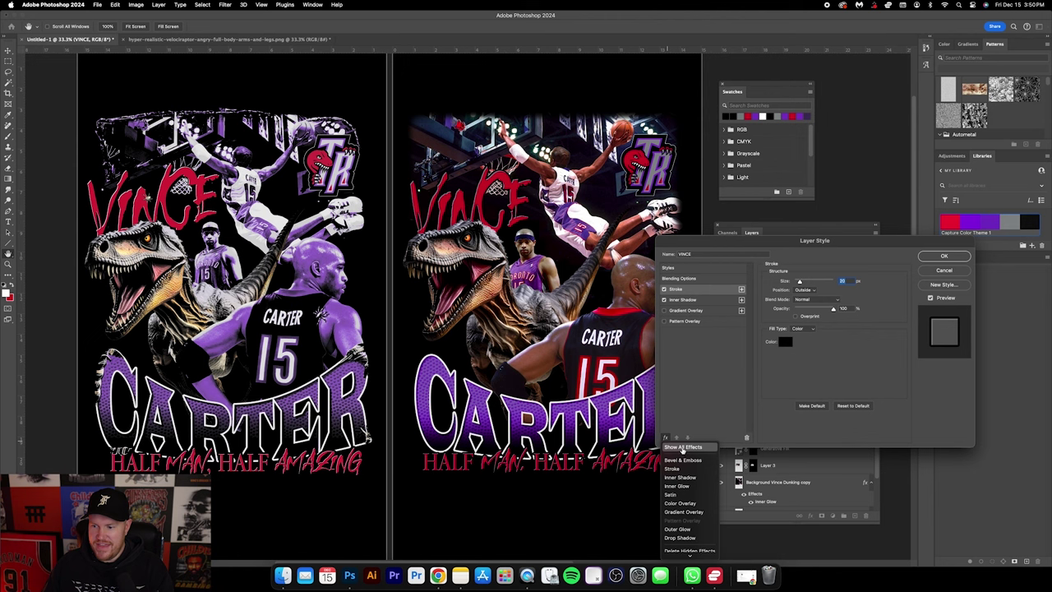
left_click(683, 447)
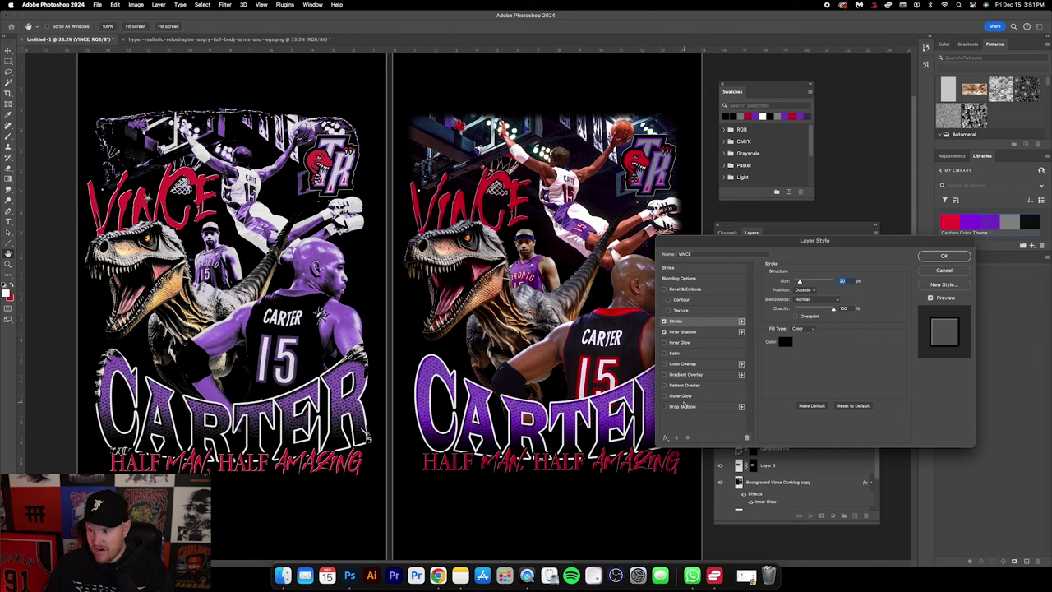
left_click(683, 406)
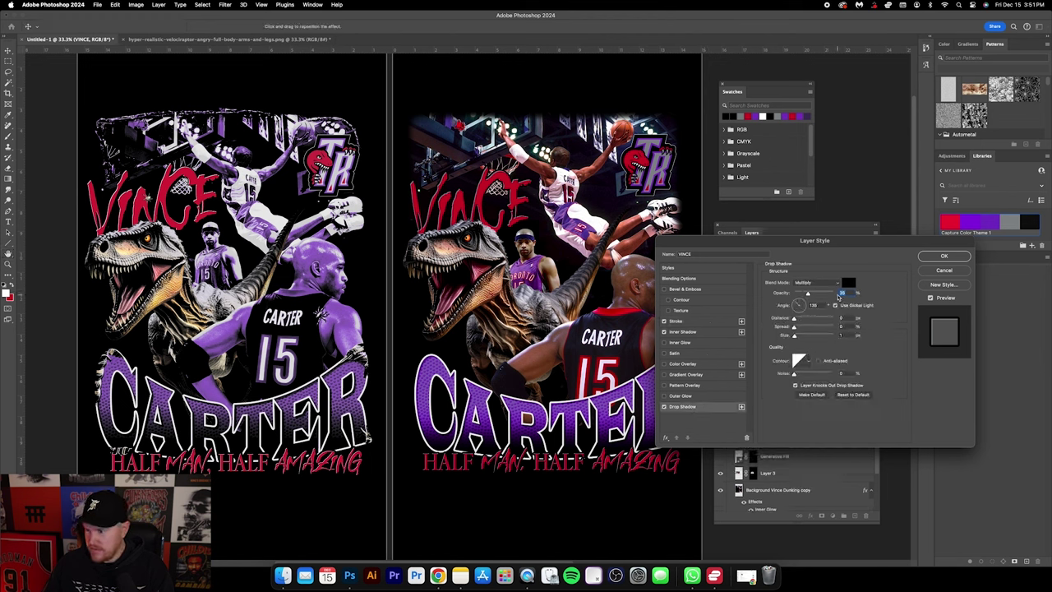
left_click_drag(808, 295, 874, 297)
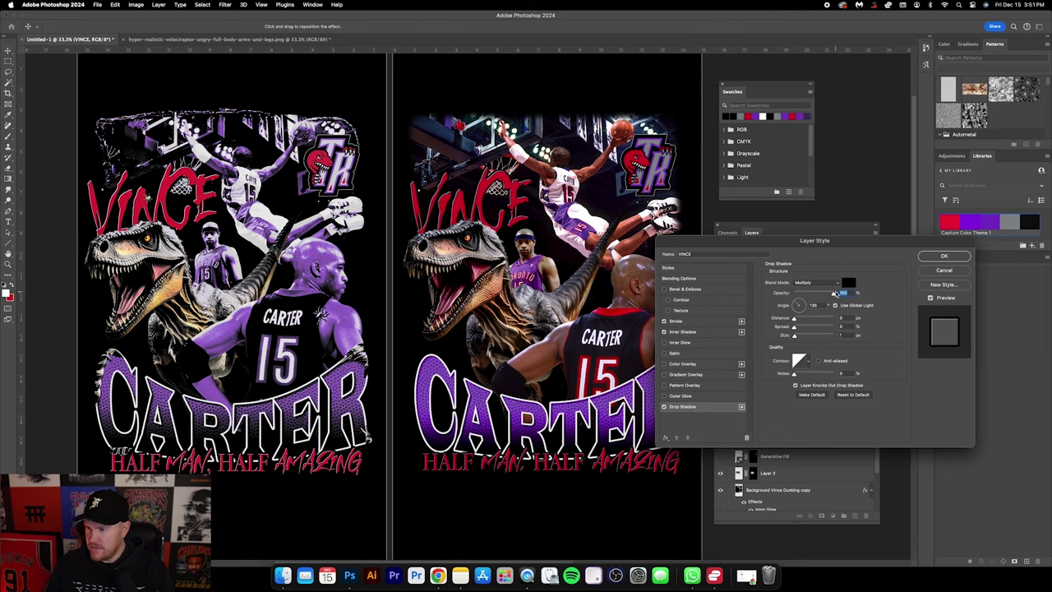
left_click(822, 282)
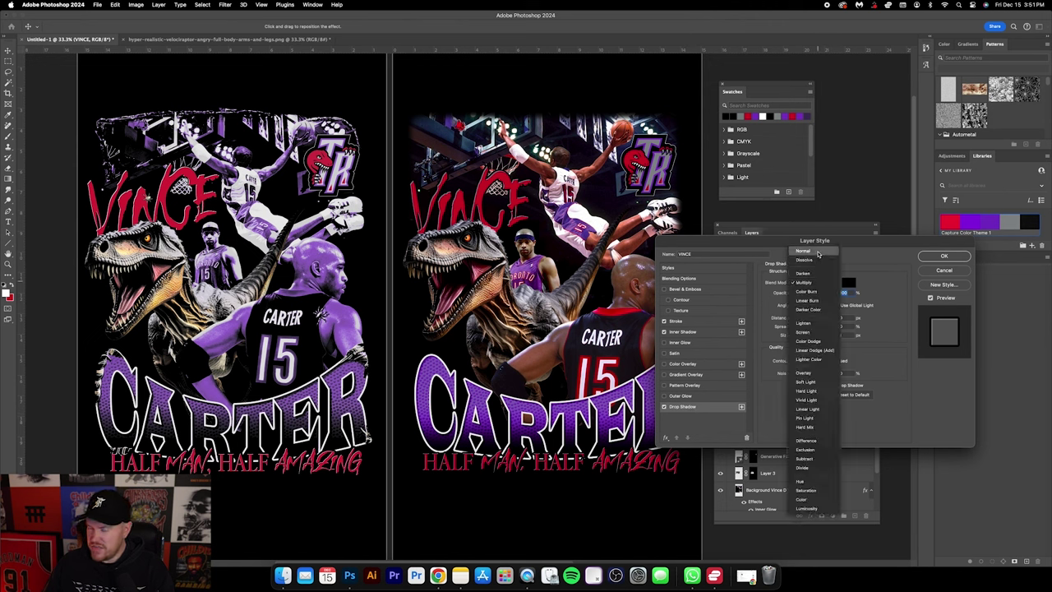
left_click(817, 254)
Step: Set the VINCE drop shadow's distance to about 43 px and apply the layer style
left_click_drag(794, 319, 801, 326)
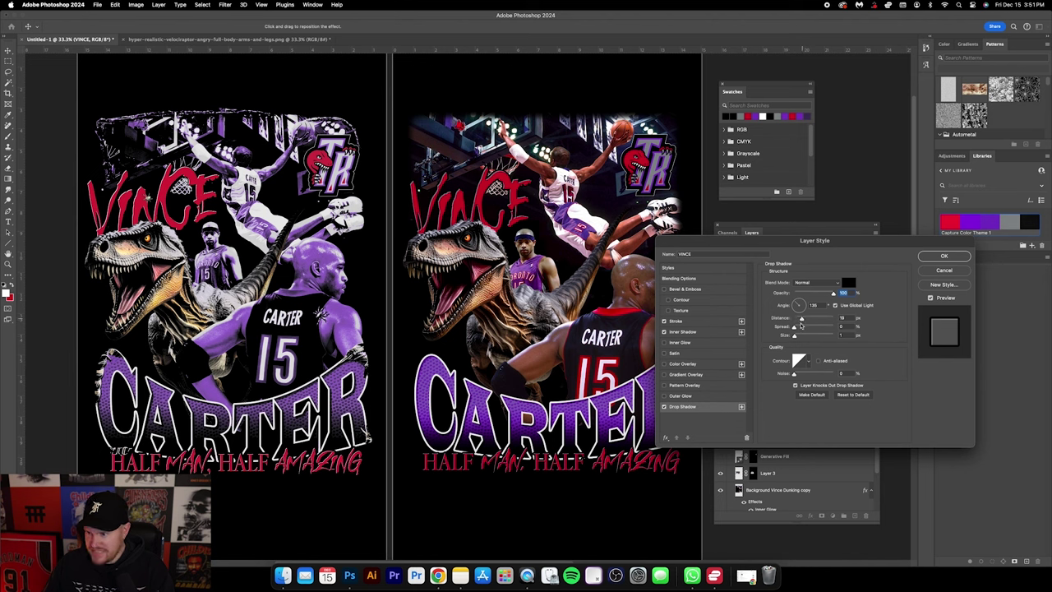
left_click_drag(803, 319, 808, 319)
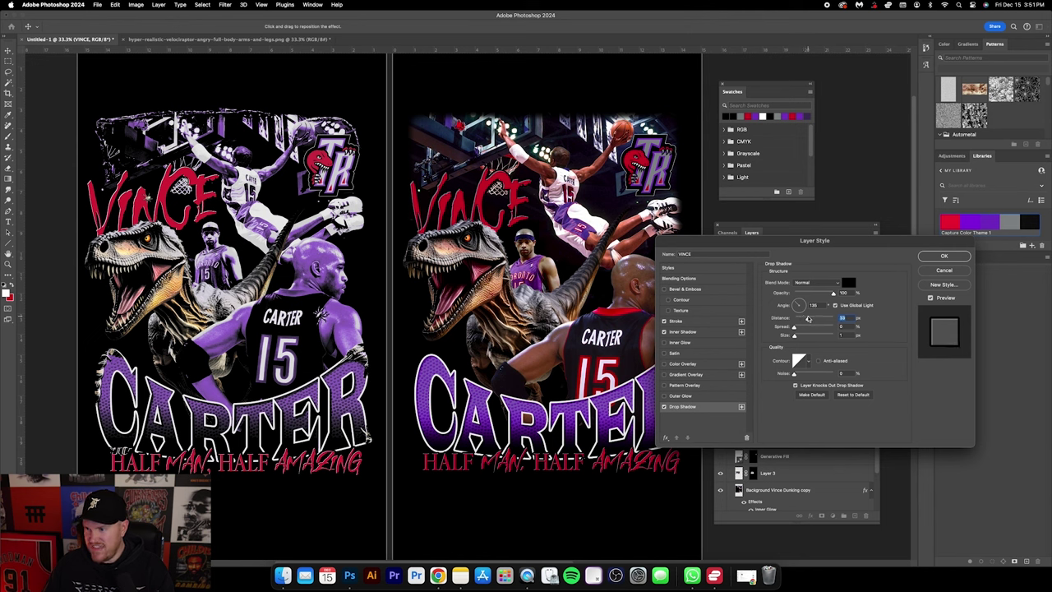
left_click_drag(808, 319, 812, 321)
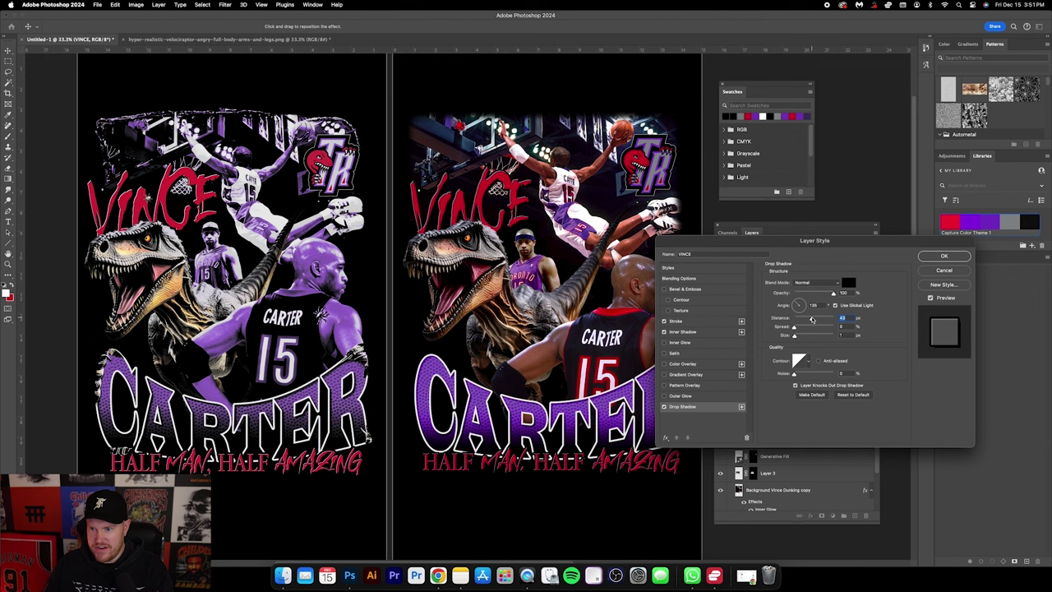
left_click(943, 255)
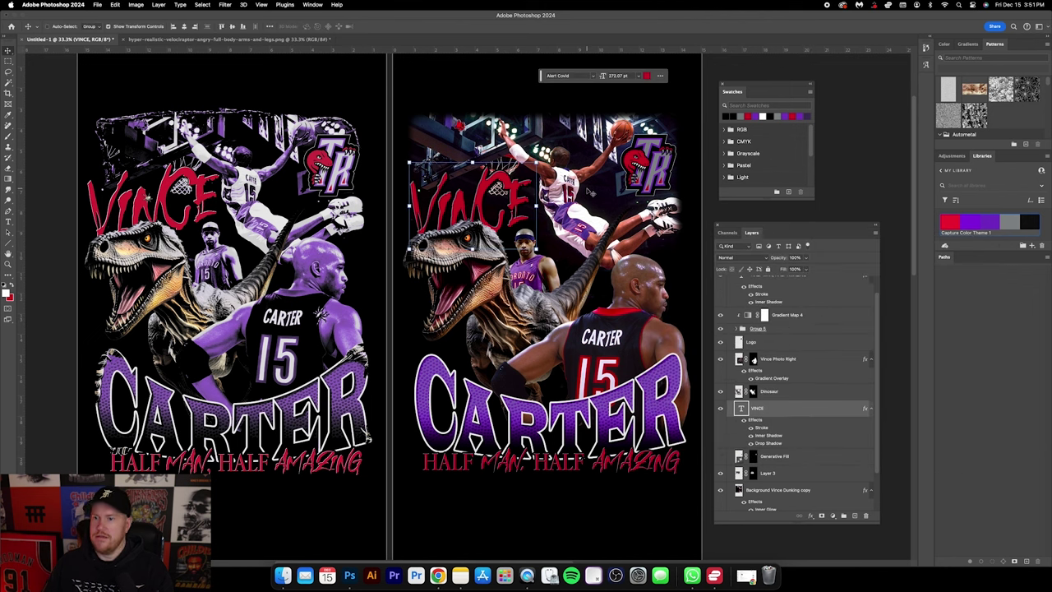
Step: Shift the VINCE lettering slightly to refine its placement above the dinosaur's head
left_click_drag(522, 191, 527, 201)
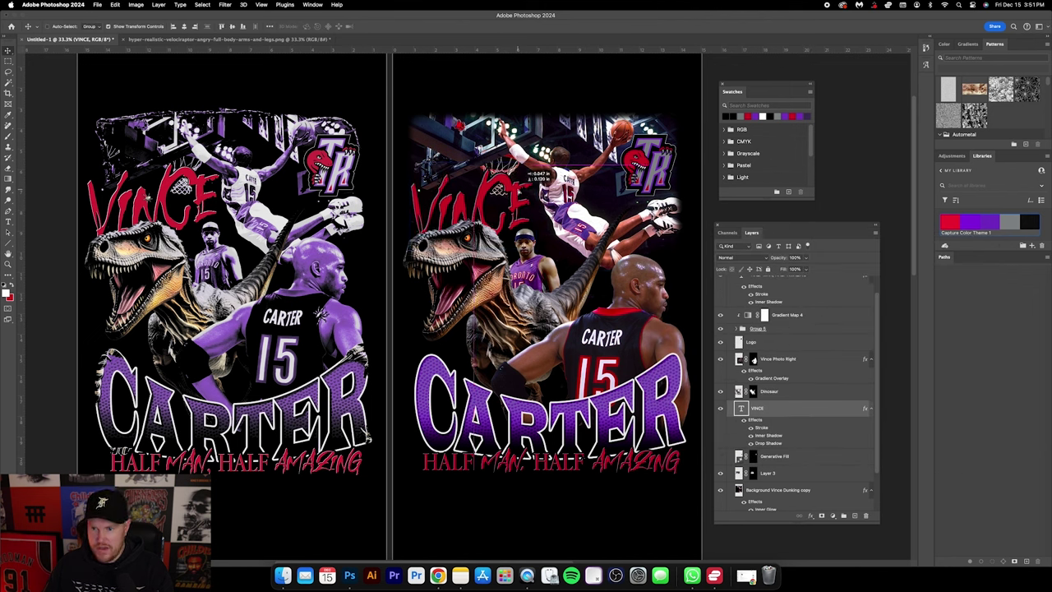
mouse_move(525, 169)
left_mouse_down()
mouse_move(527, 197)
mouse_move(534, 188)
left_mouse_up()
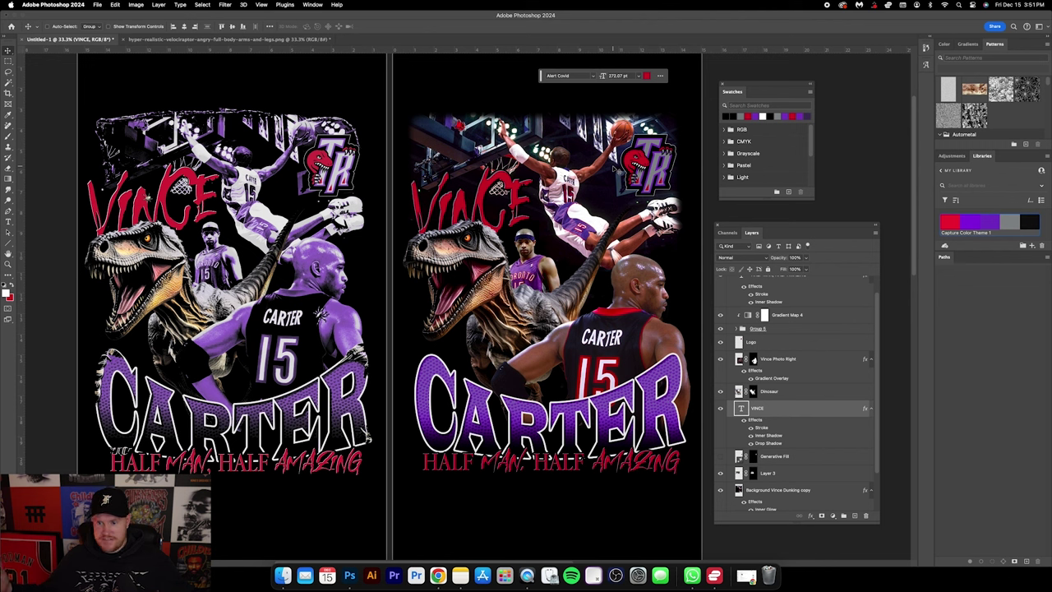
Step: Move the small standing player photo slightly right and raise the large right-hand player photo so its jersey number clears the CARTER lettering
left_click(521, 226)
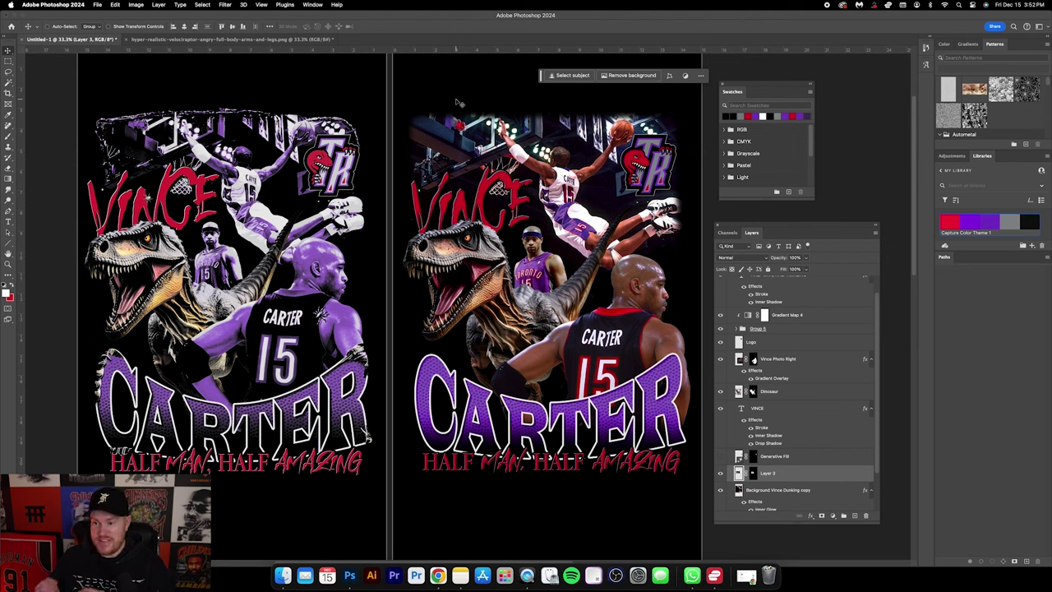
key("super+z")
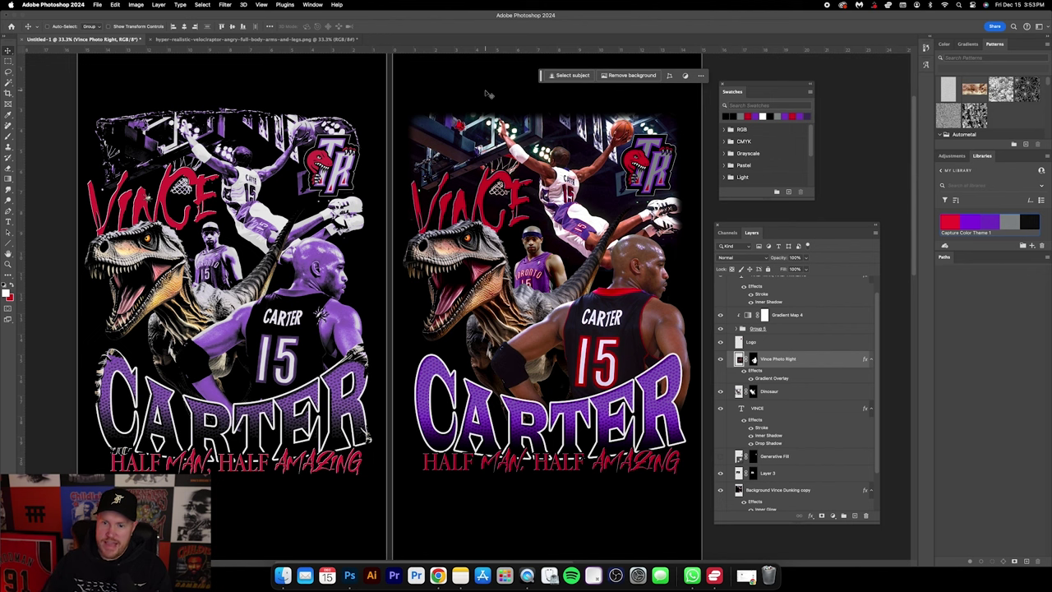
scroll(489, 94, "up", 1)
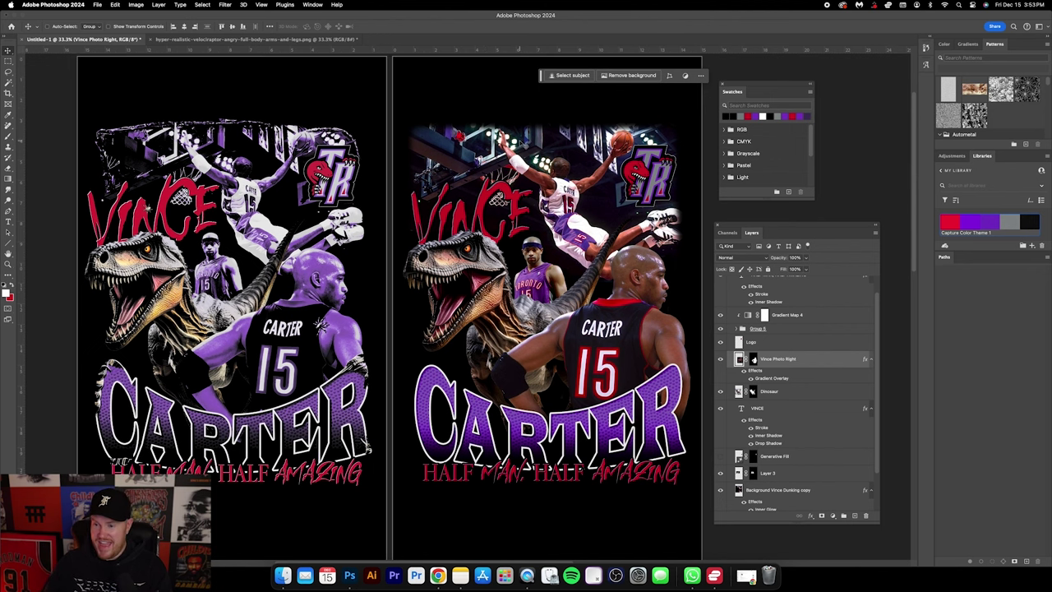
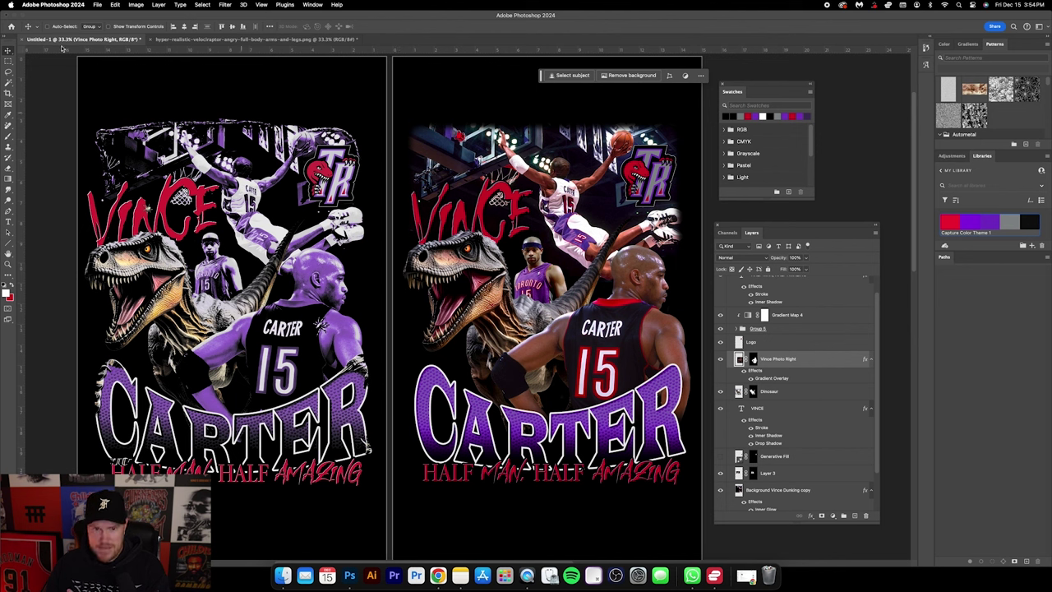
Step: Draw a small freehand lasso selection on the large player's shoulder beside the jersey name and move the Contextual Task Bar above the artwork
left_click(8, 72)
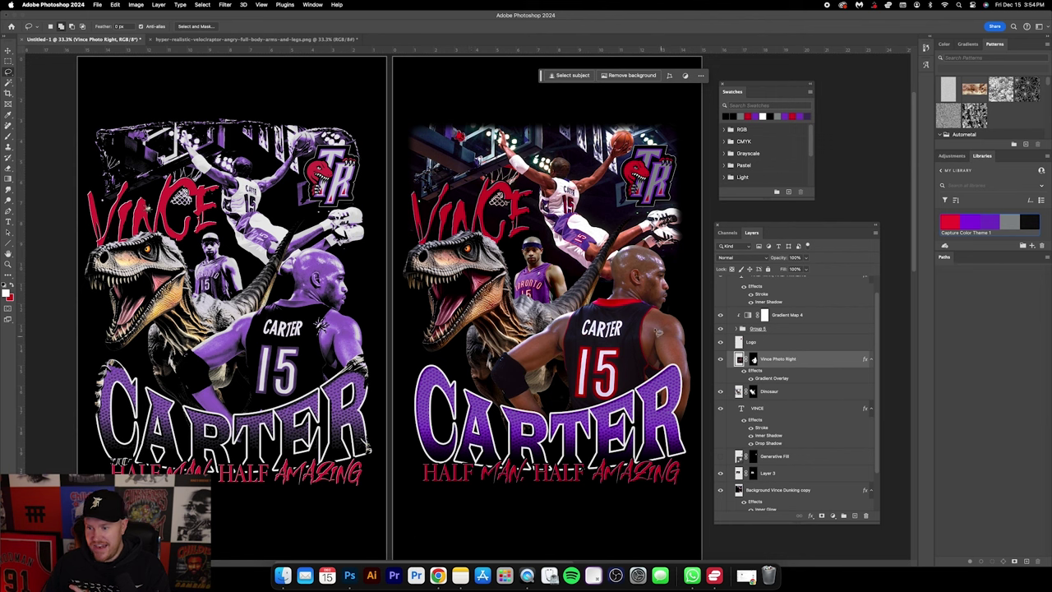
mouse_move(652, 323)
left_mouse_down()
mouse_move(641, 315)
mouse_move(633, 345)
mouse_move(650, 341)
mouse_move(654, 324)
left_mouse_up()
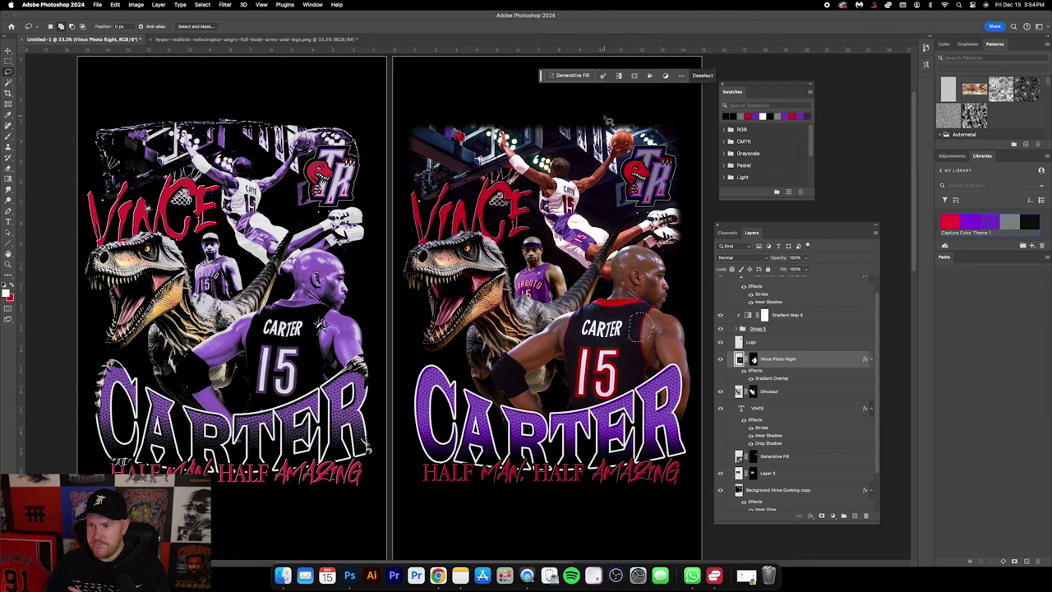
left_click_drag(542, 75, 463, 91)
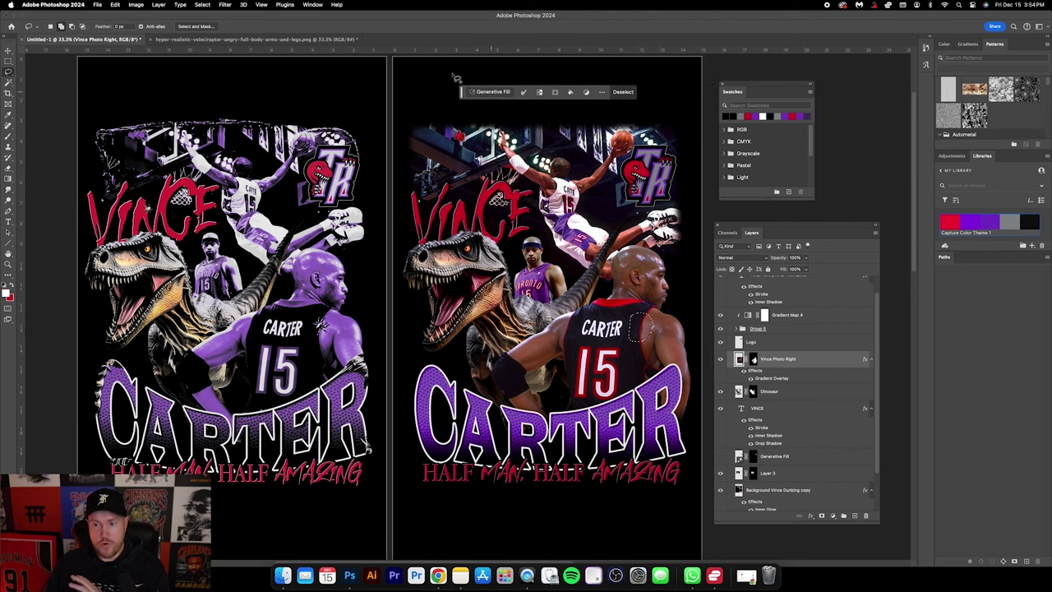
Step: Hide the Contextual Task Bar and show it again
left_click(313, 5)
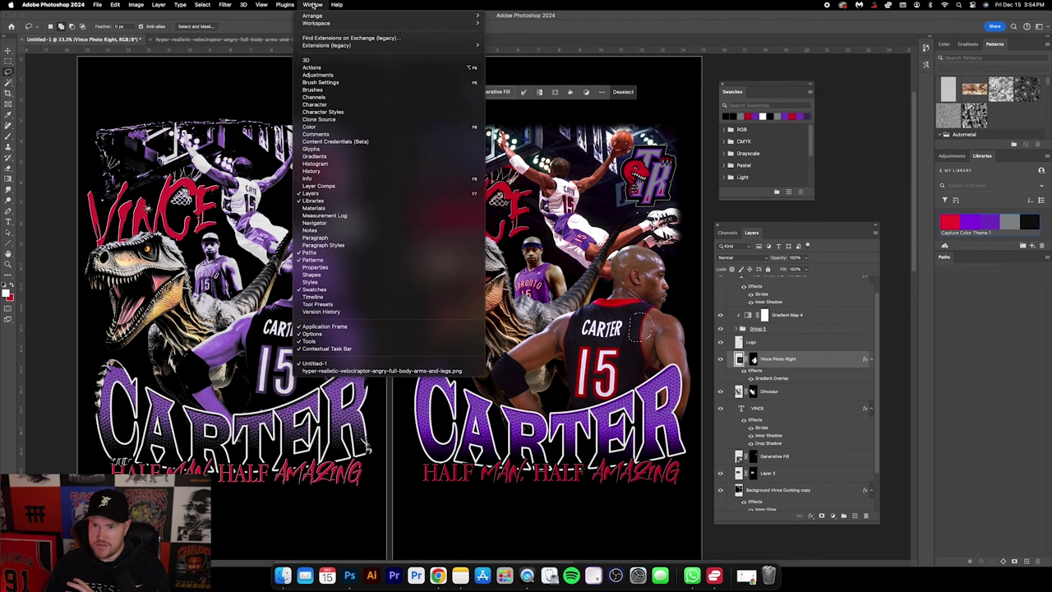
left_click(328, 348)
left_click(312, 5)
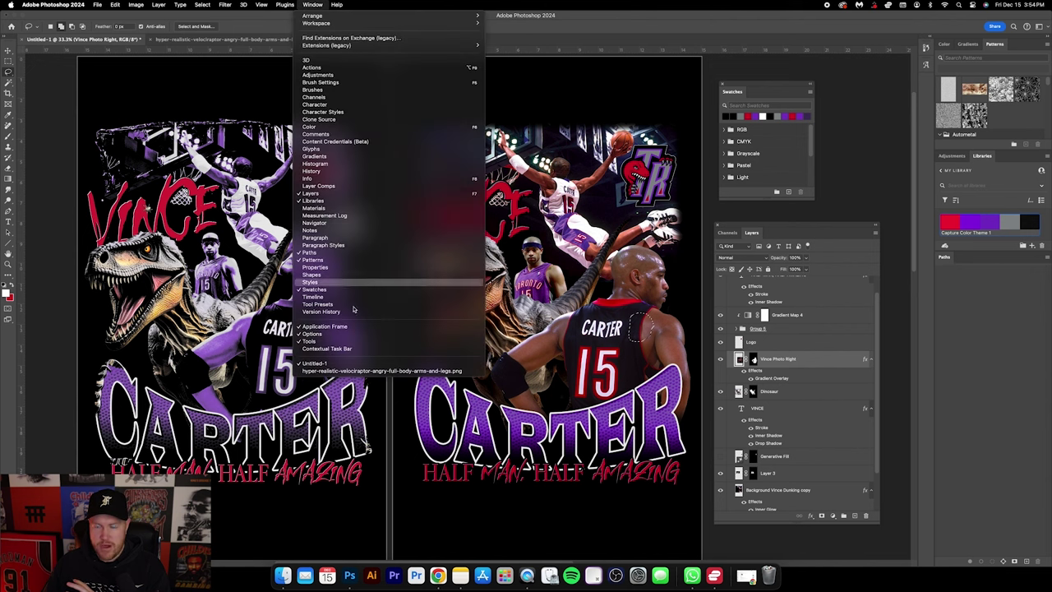
left_click(329, 352)
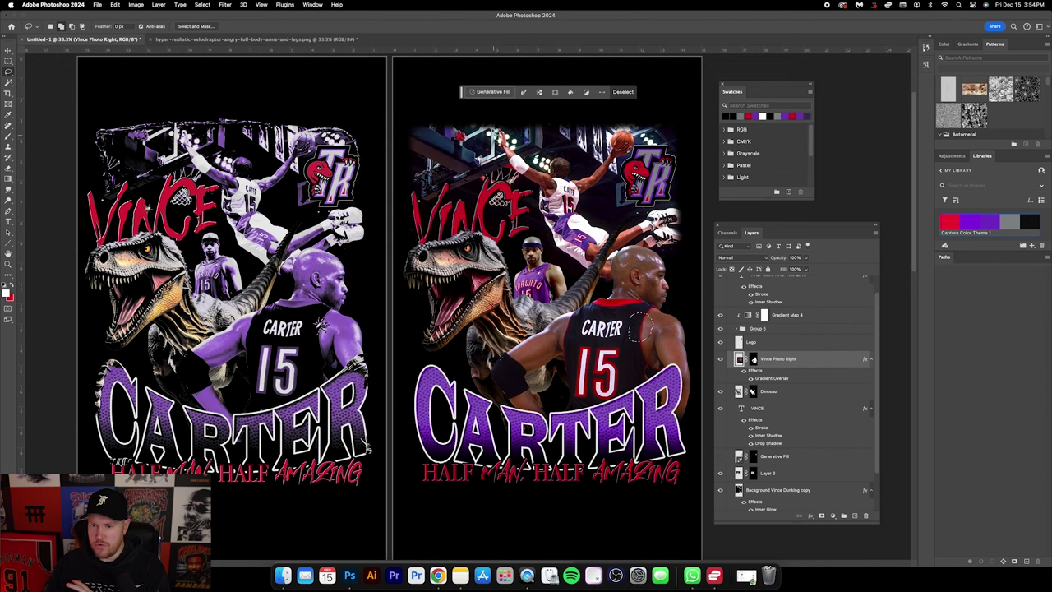
Step: Generate a "Spider" in the shoulder selection with Generative Fill and choose the third variation
left_click(491, 92)
type("Spider")
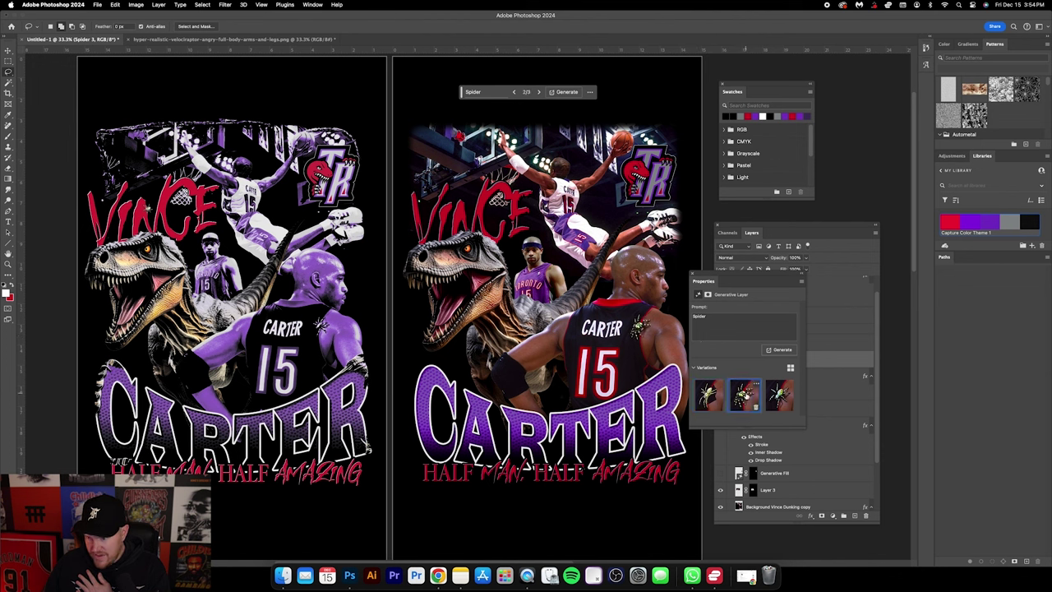
left_click(745, 396)
left_click(779, 397)
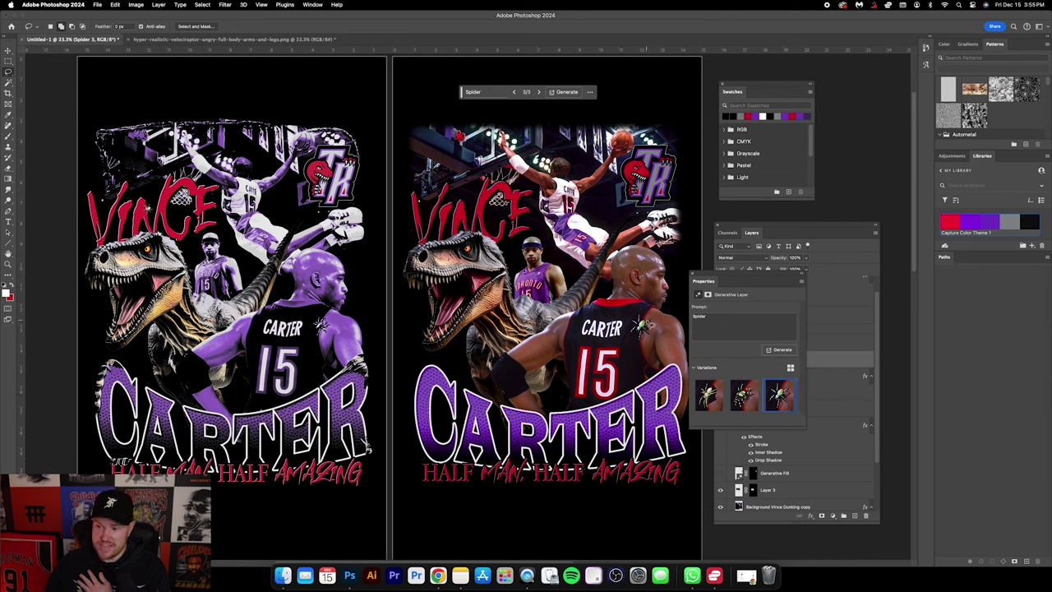
scroll(550, 348, "right", 5)
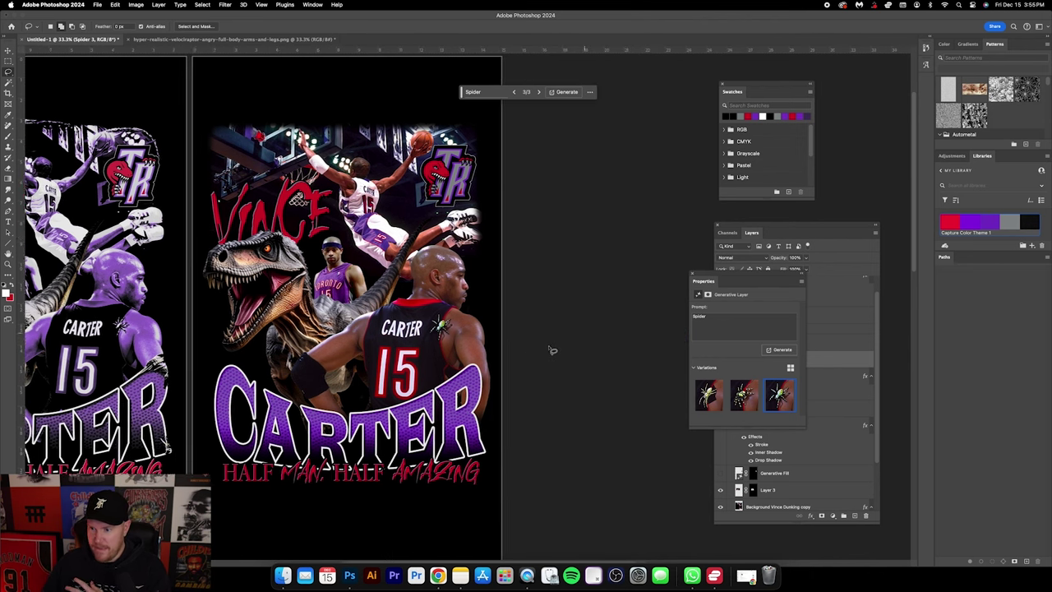
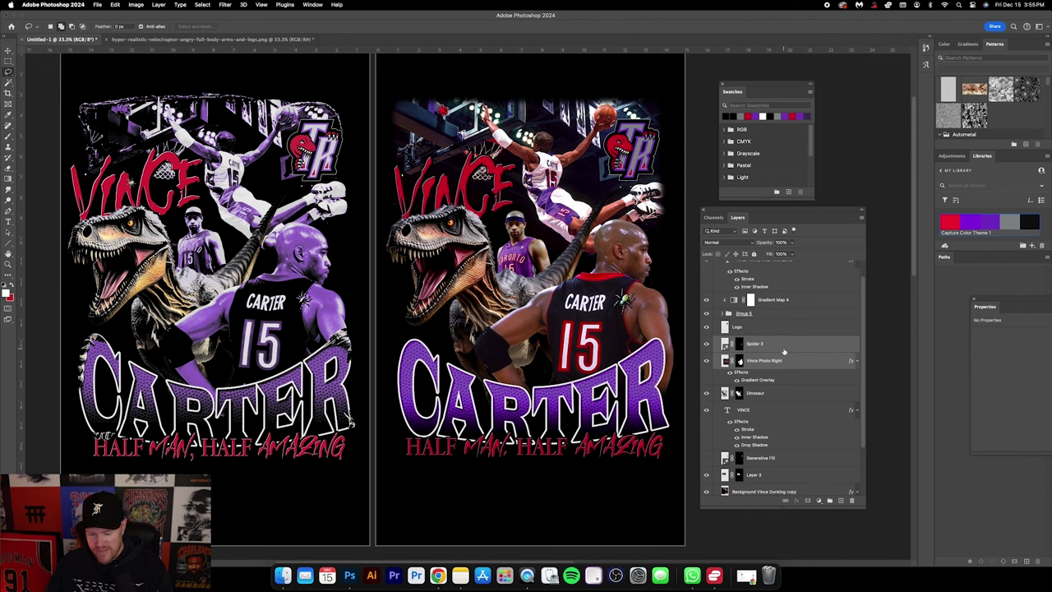
Step: Group the Spider 3 and Vince Photo Right layers and toggle the group's visibility to check its contents
key("ctrl+g")
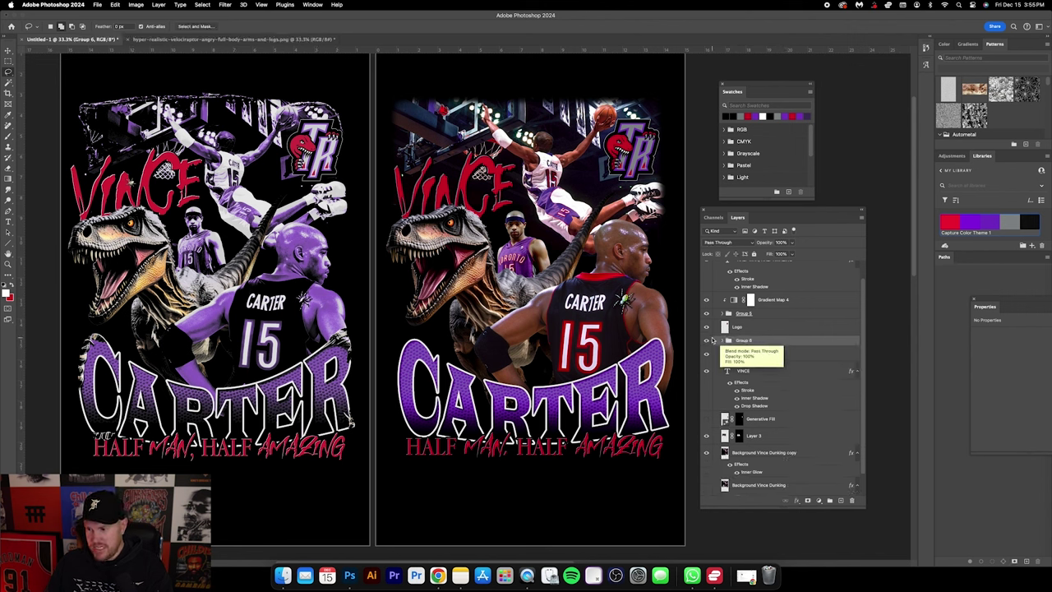
left_click(706, 341)
left_click(706, 340)
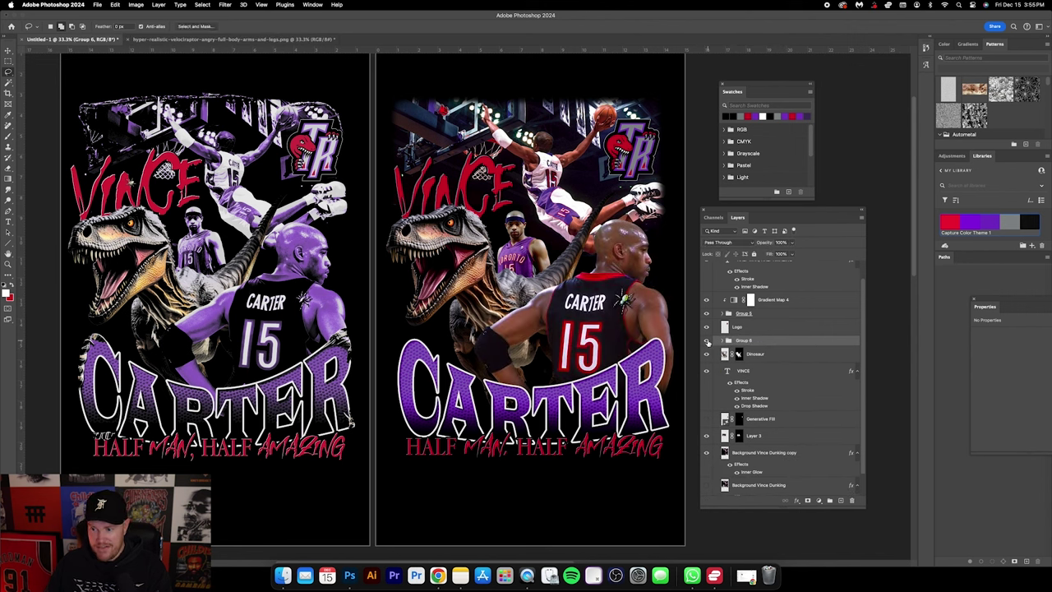
scroll(740, 370, "up", 1)
key("v")
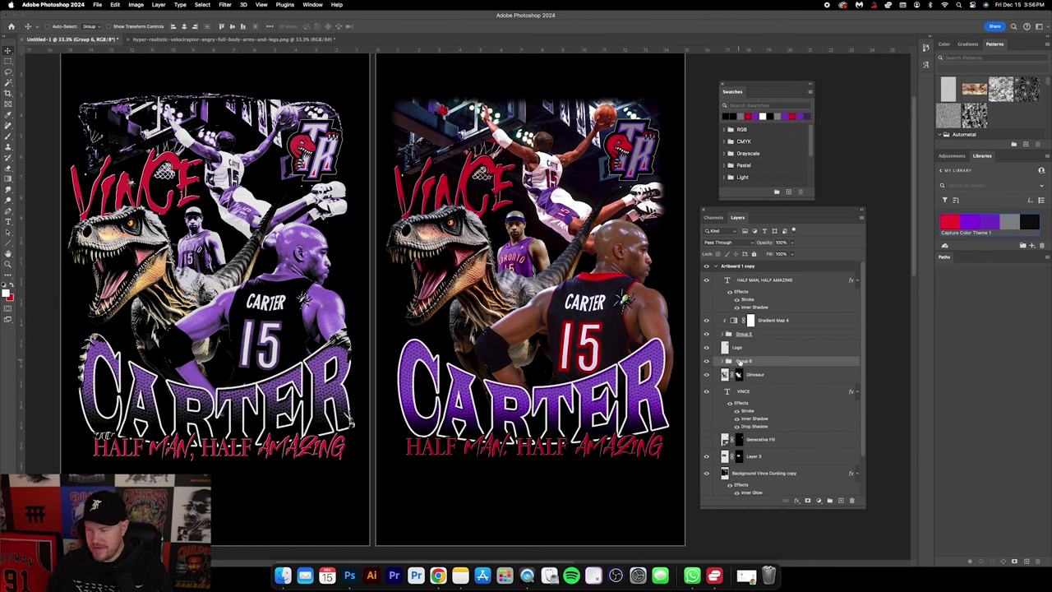
Step: Add a Gradient Map above the spider and player group using the saved black-to-purple-to-white gradient preset
left_click(818, 500)
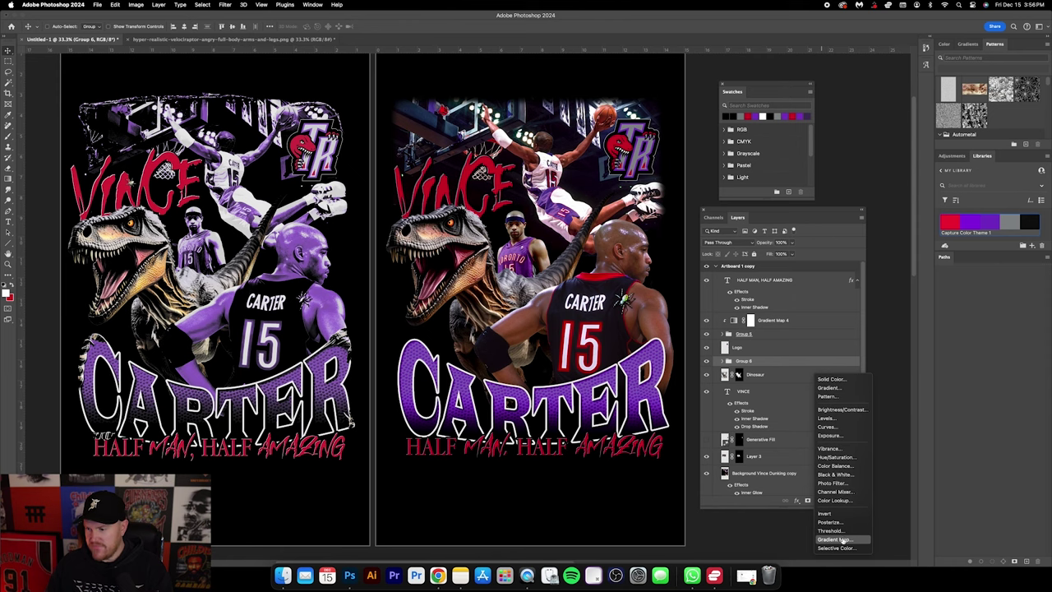
left_click(837, 539)
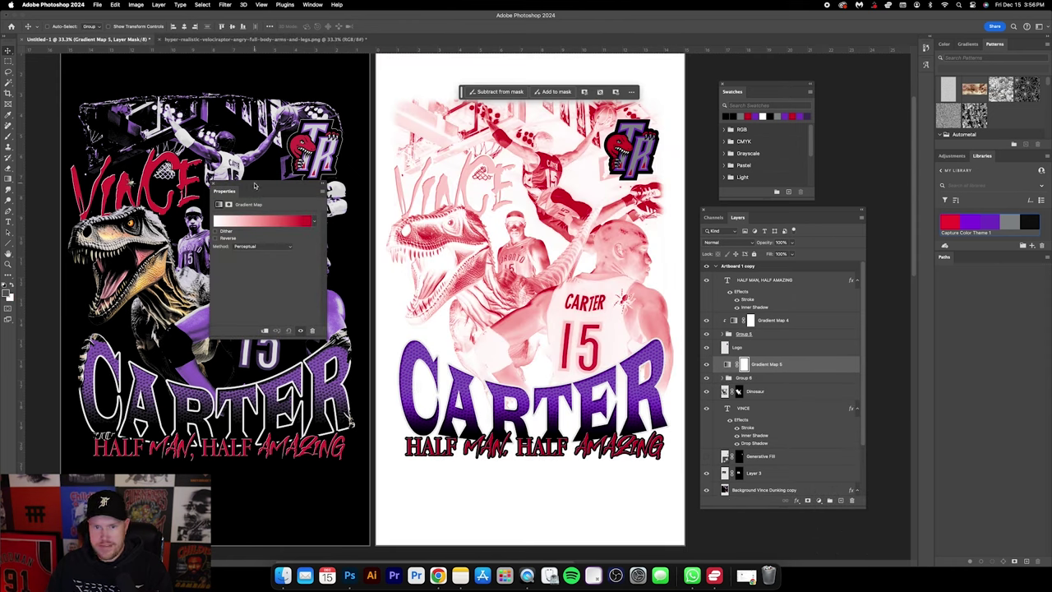
left_click_drag(255, 185, 279, 190)
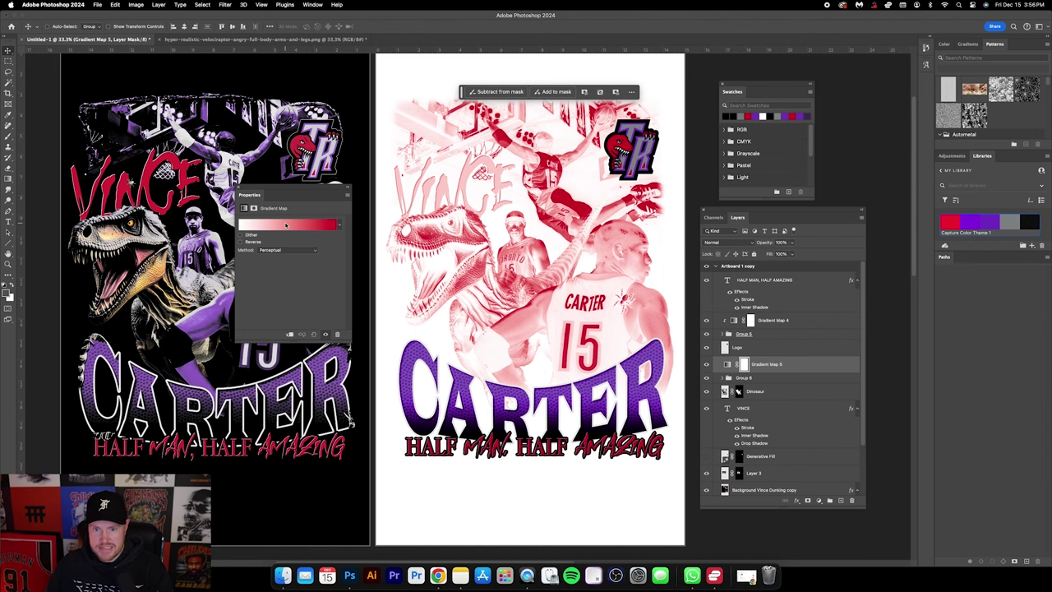
left_click(286, 224)
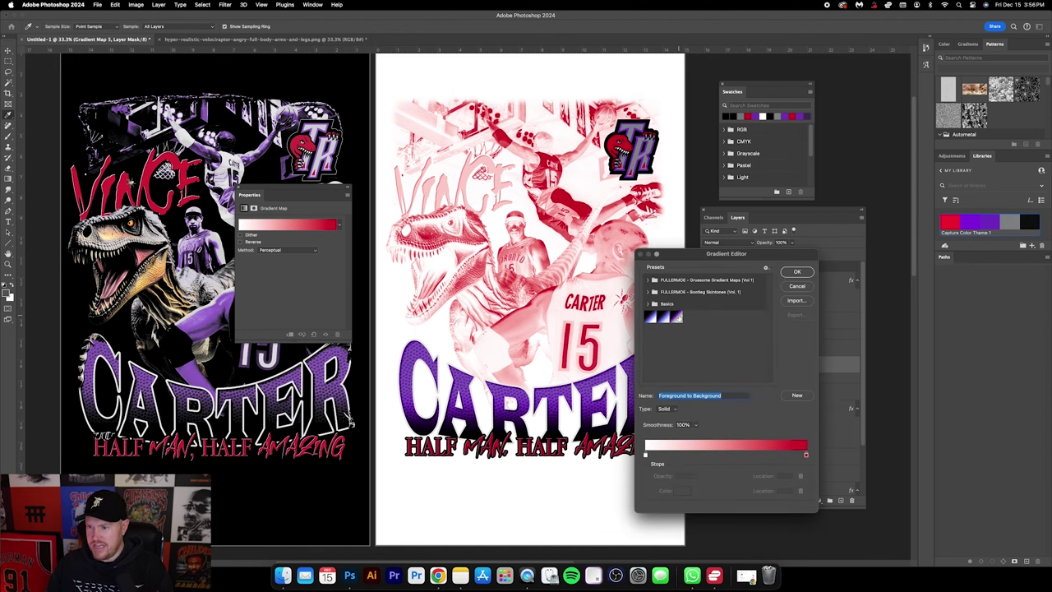
left_click(676, 317)
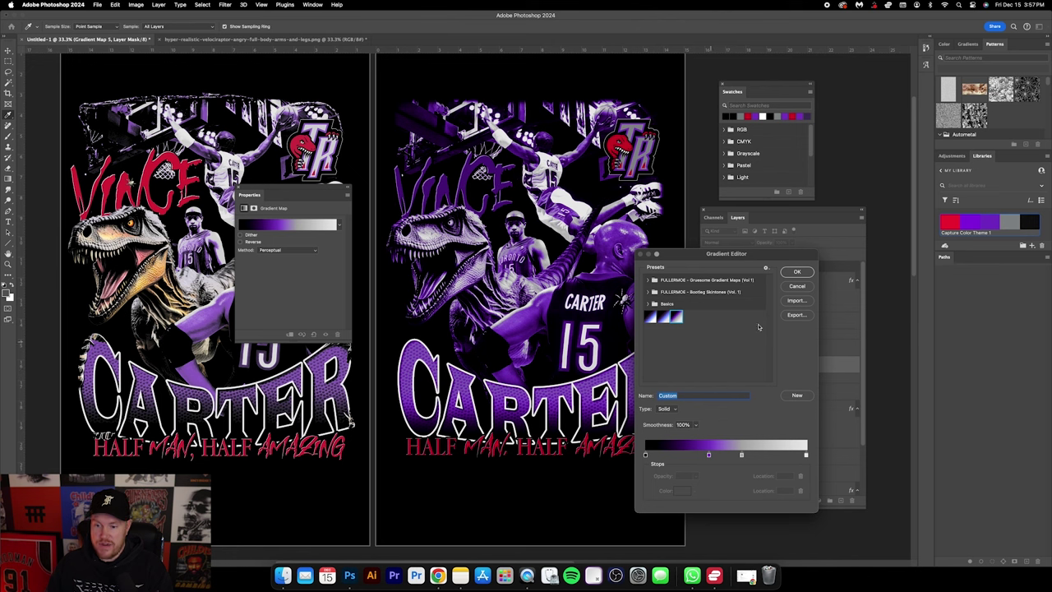
left_click(798, 272)
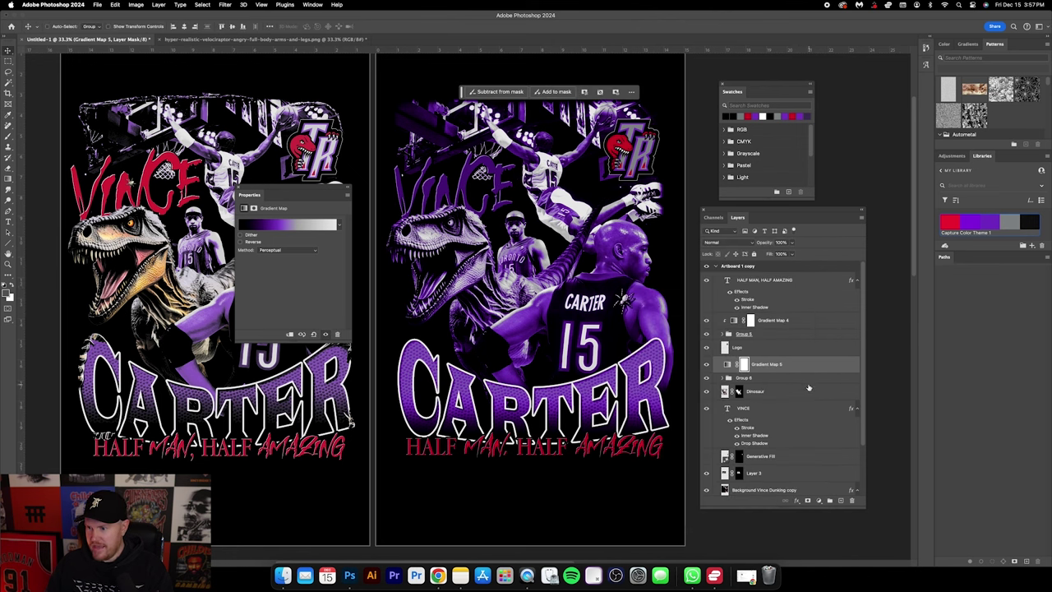
Step: Clip the new Gradient Map to the spider and player group and close its properties
right_click(797, 367)
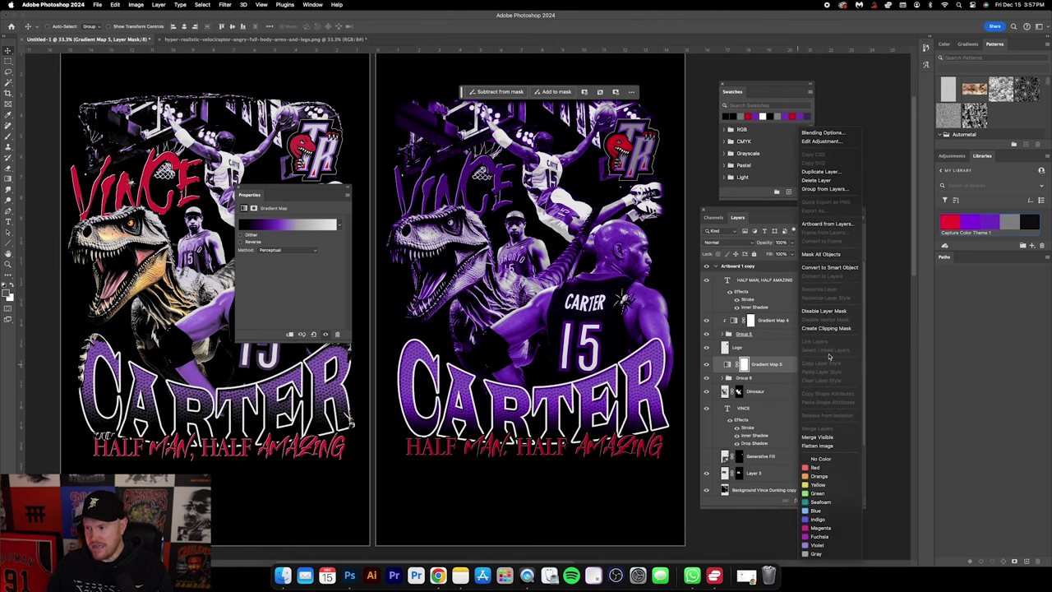
left_click(826, 328)
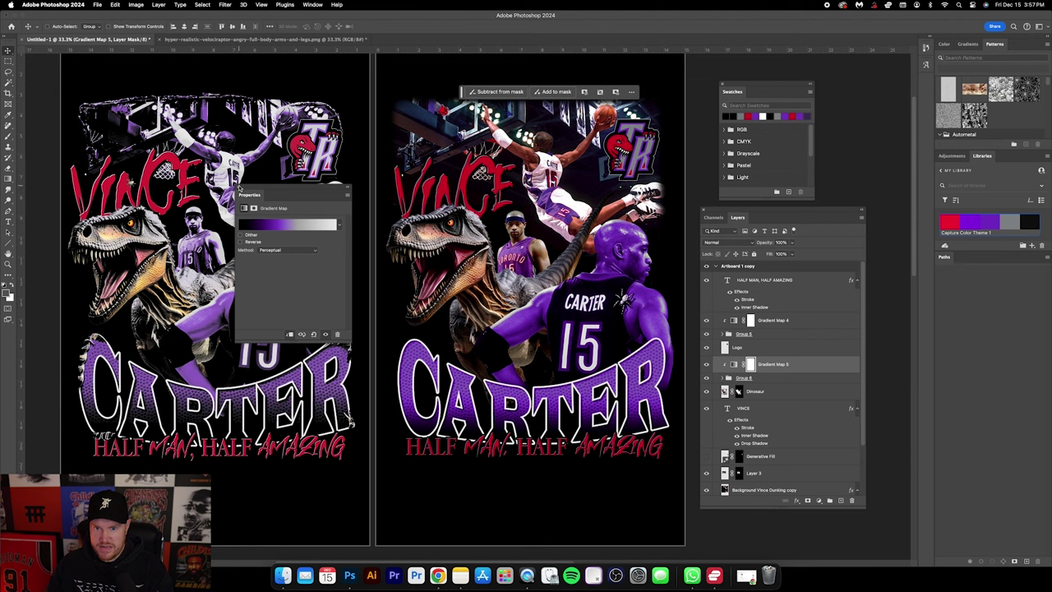
left_click(239, 188)
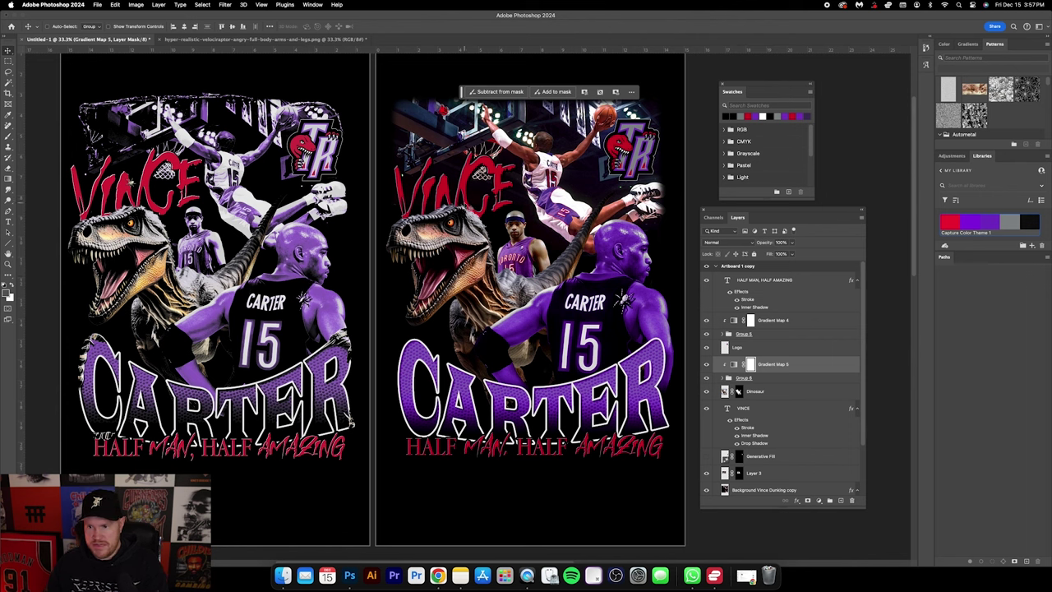
Step: Toggle the visibility of Background Vince Dunking copy and Layer 3 to check which artwork each one holds
scroll(789, 390, "down", 3)
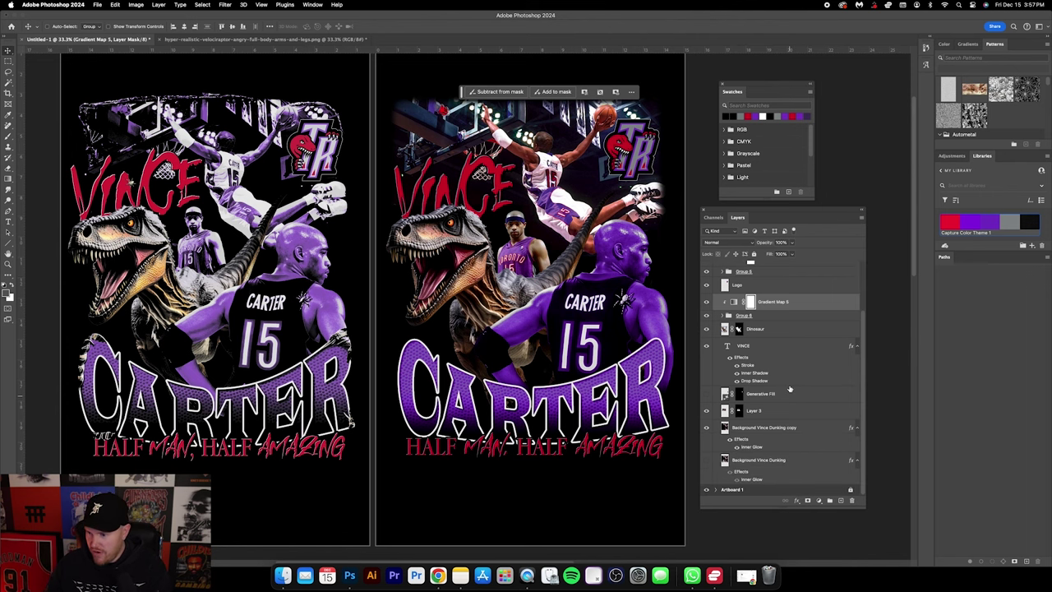
left_click(767, 428)
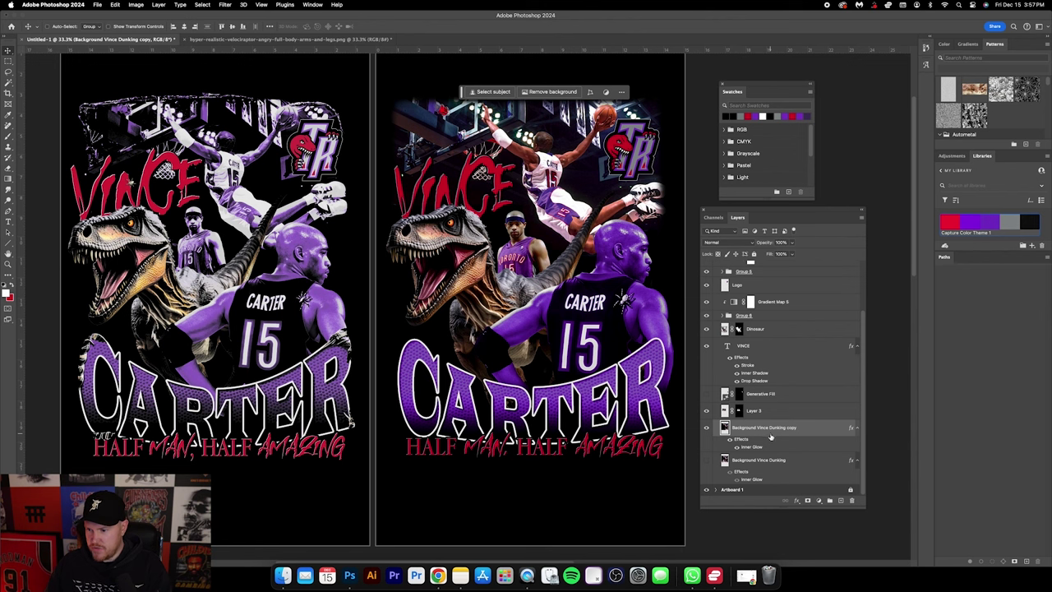
left_click(707, 428)
left_click(707, 428)
left_click(707, 411)
left_click(707, 411)
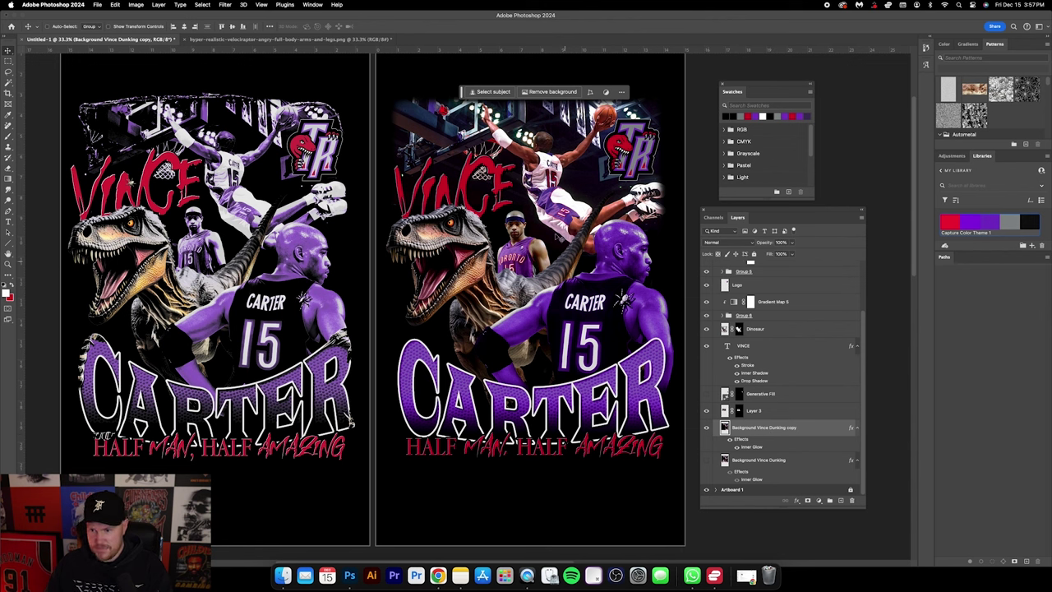
Step: Add an unclipped Gradient Map above Layer 3 with the black-to-purple-to-white gradient and save that gradient as a new preset
left_click(771, 411)
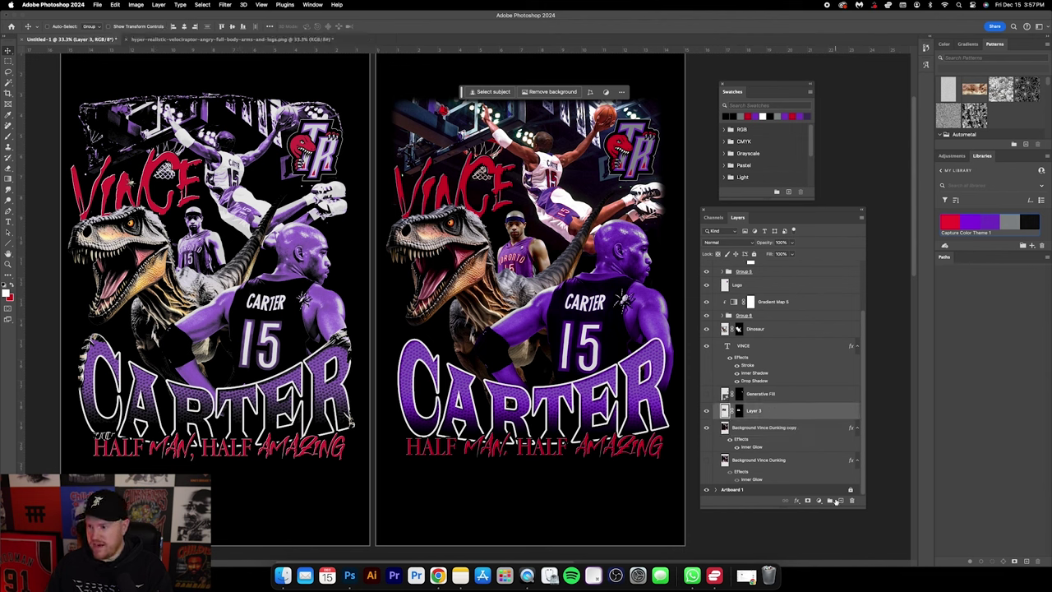
left_click(820, 500)
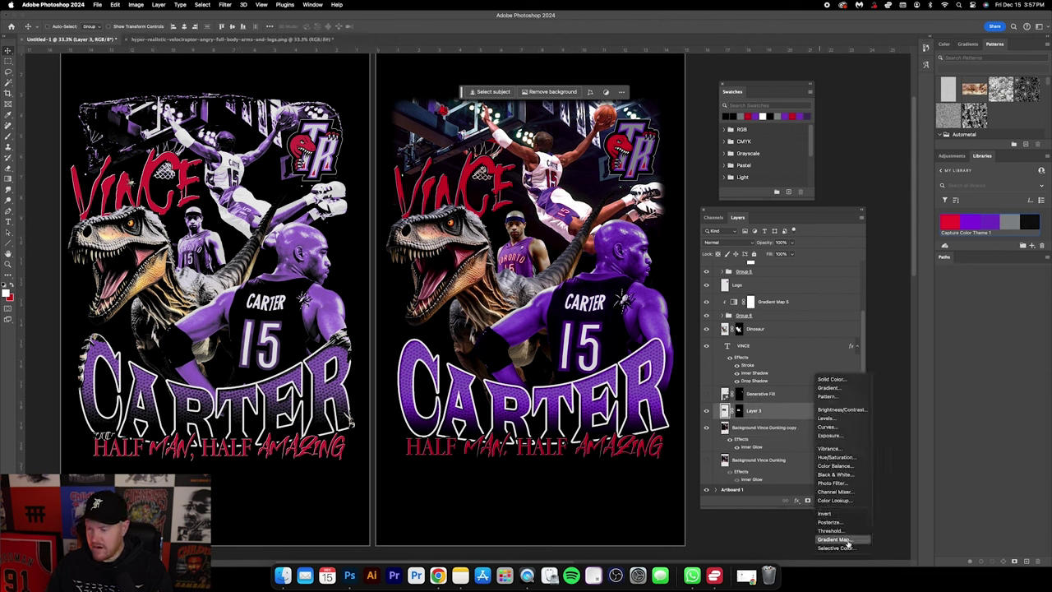
left_click(847, 541)
left_click(308, 227)
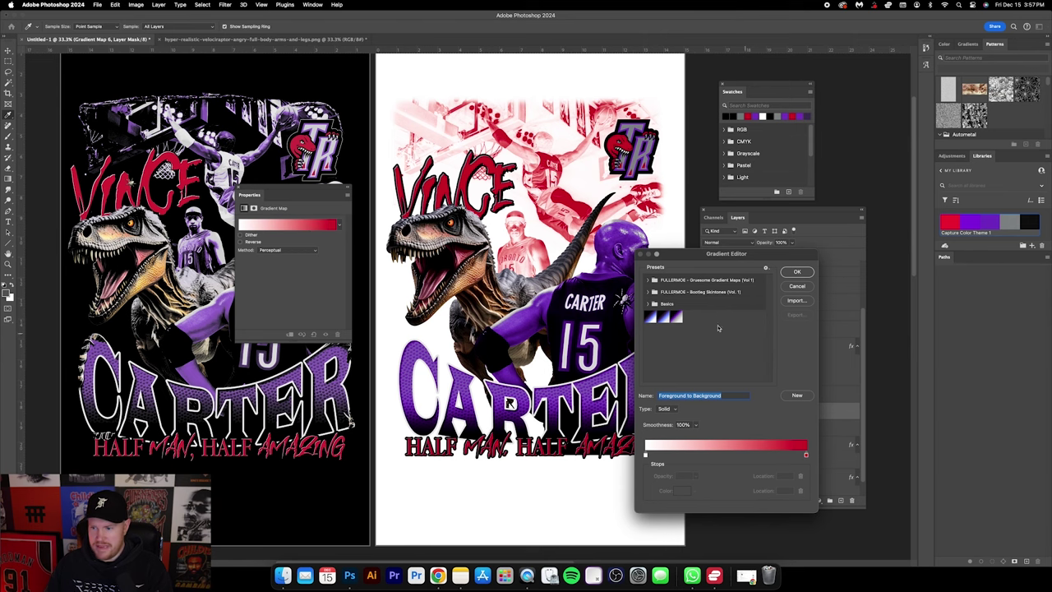
left_click(672, 317)
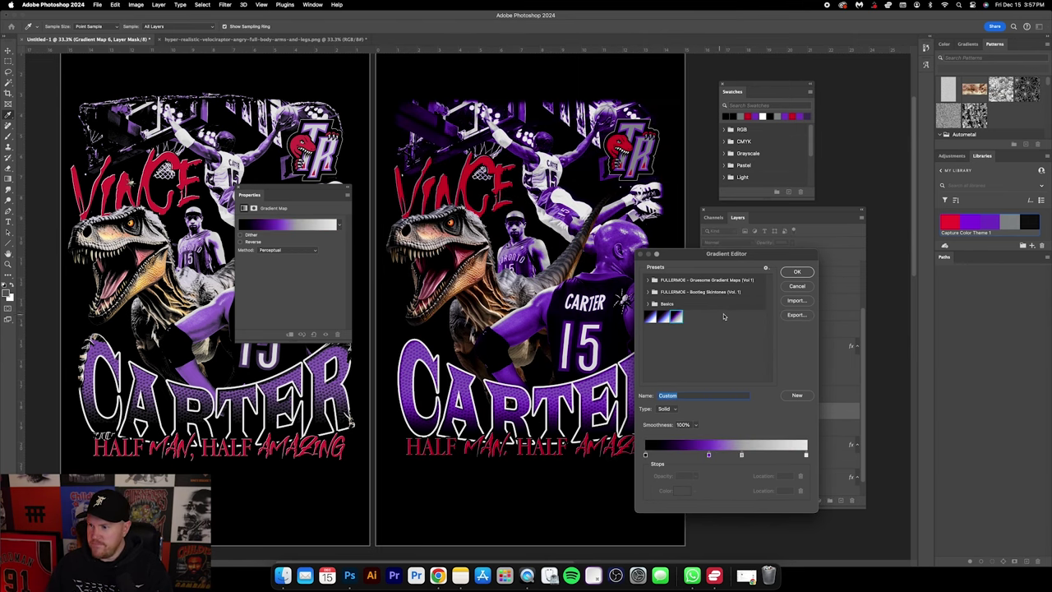
left_click(797, 396)
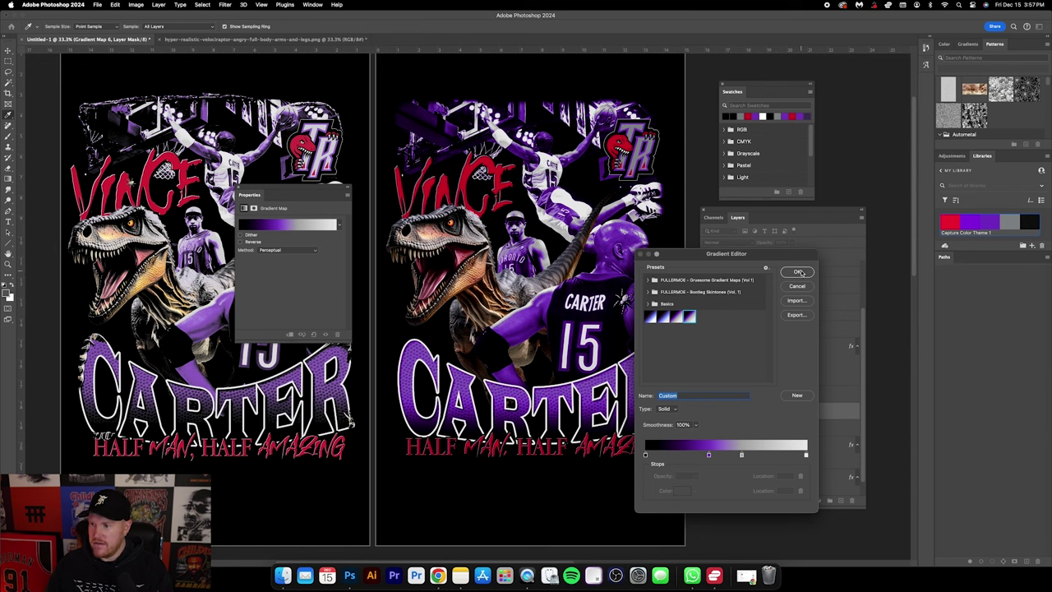
left_click(798, 272)
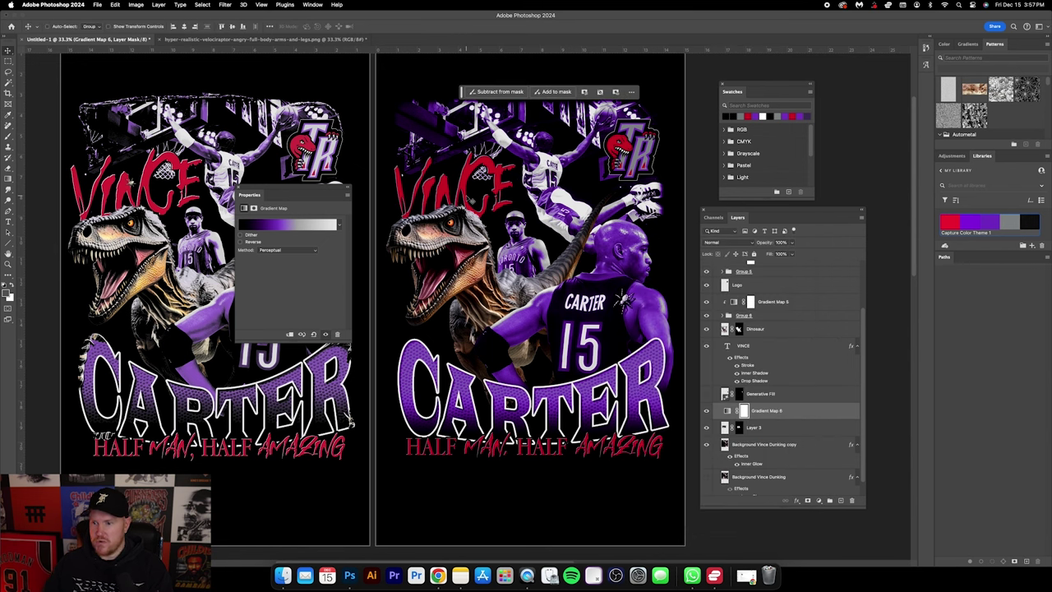
Step: Close the Gradient Map's properties and move the Contextual Task Bar up clear of the artwork
left_click(240, 188)
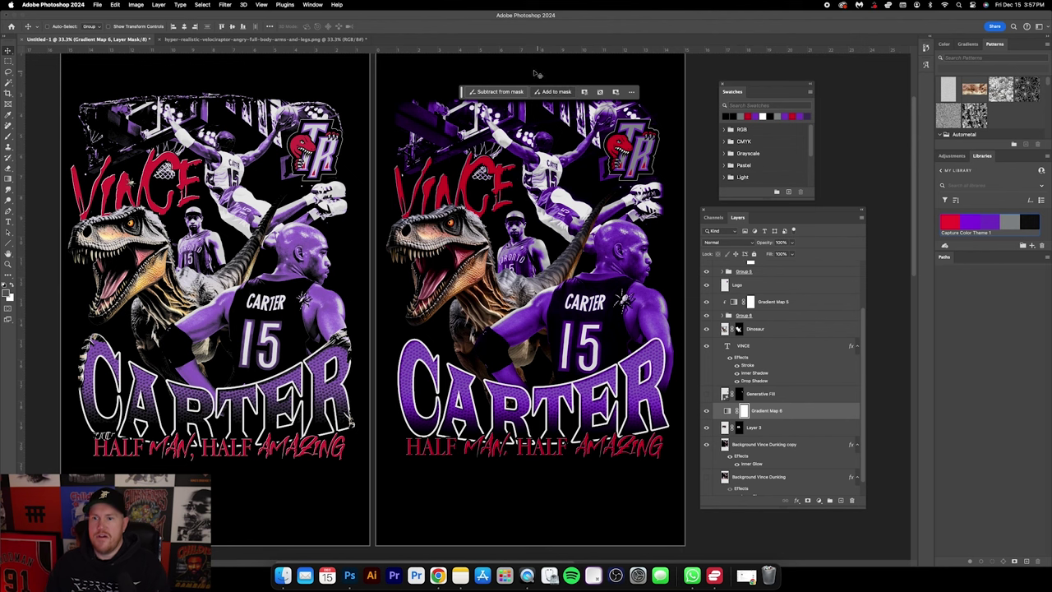
left_click_drag(461, 91, 447, 80)
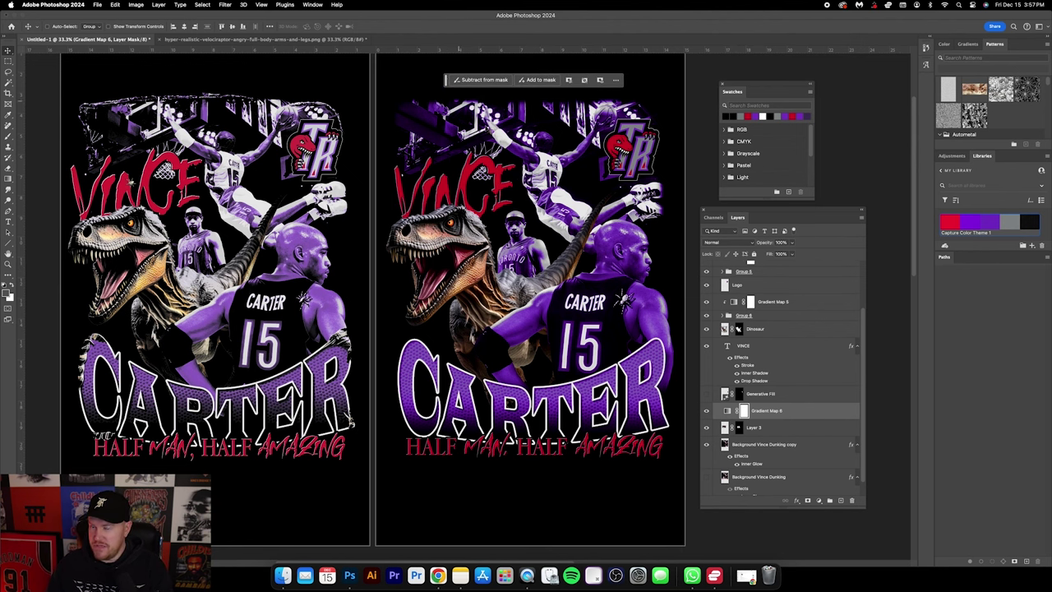
scroll(526, 155, "up", 2)
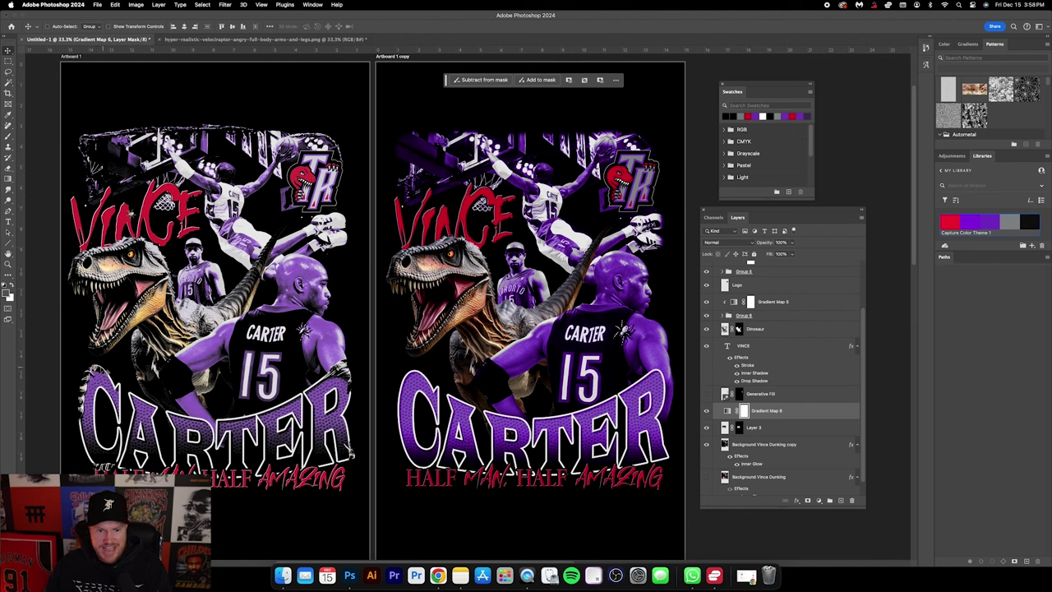
Step: On the HALF MAN, HALF AMAZING layer, lasso areas around the upper-left, upper-right and lower edges of the second artboard's CARTER lettering
scroll(764, 306, "up", 5)
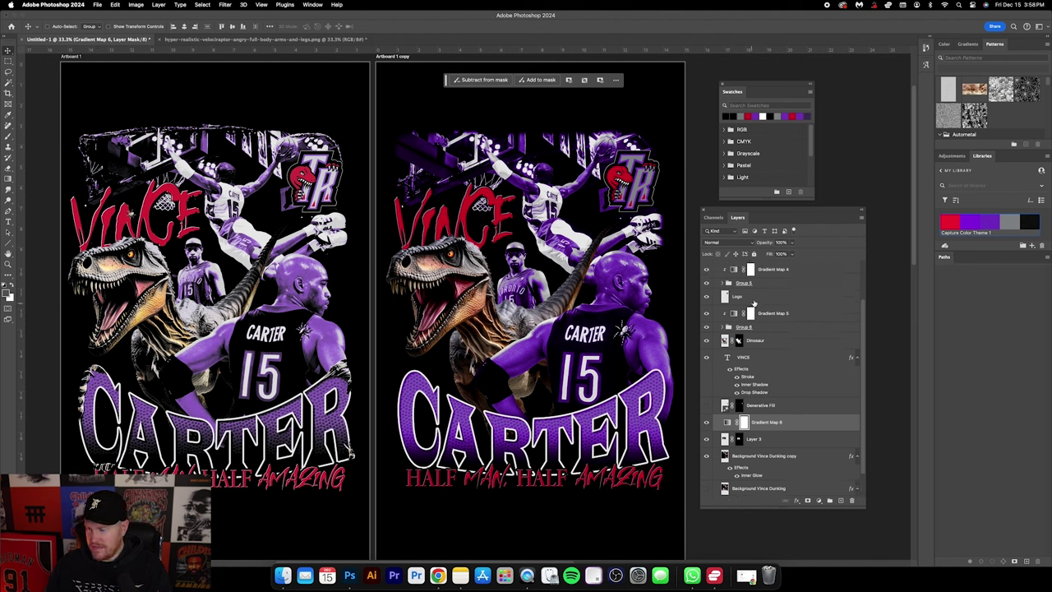
left_click(788, 281)
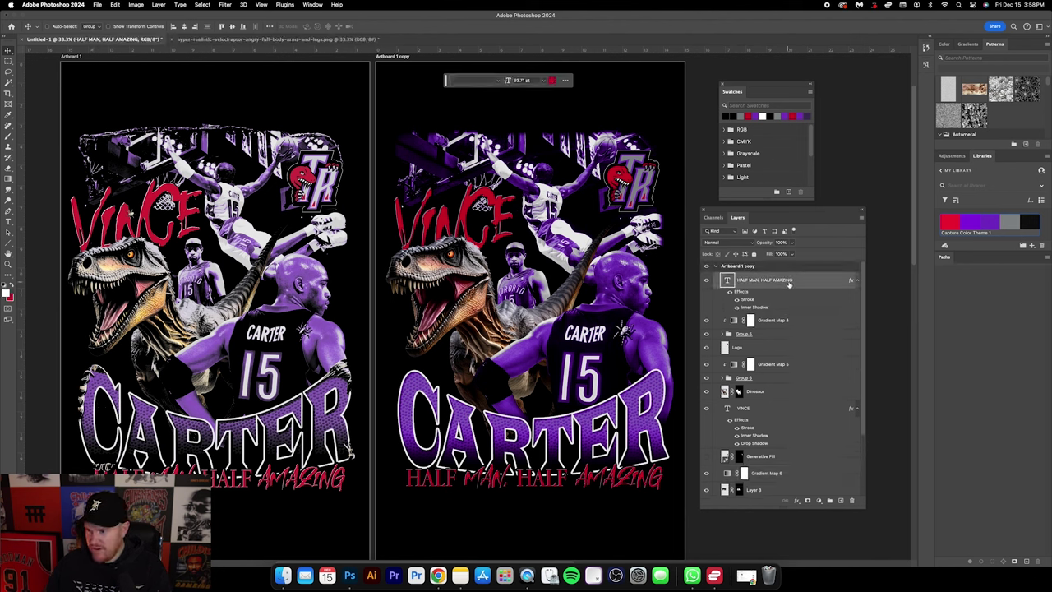
left_click(7, 73)
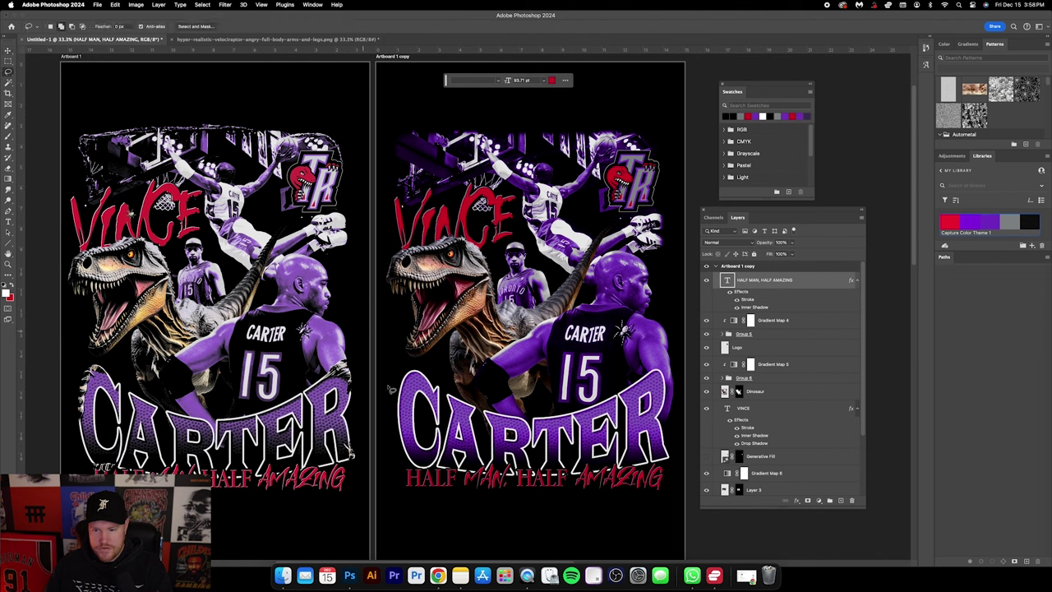
mouse_move(392, 409)
left_mouse_down()
mouse_move(411, 423)
mouse_move(418, 379)
mouse_move(435, 380)
mouse_move(414, 365)
mouse_move(394, 371)
mouse_move(654, 382)
mouse_move(676, 396)
mouse_move(662, 364)
left_mouse_up()
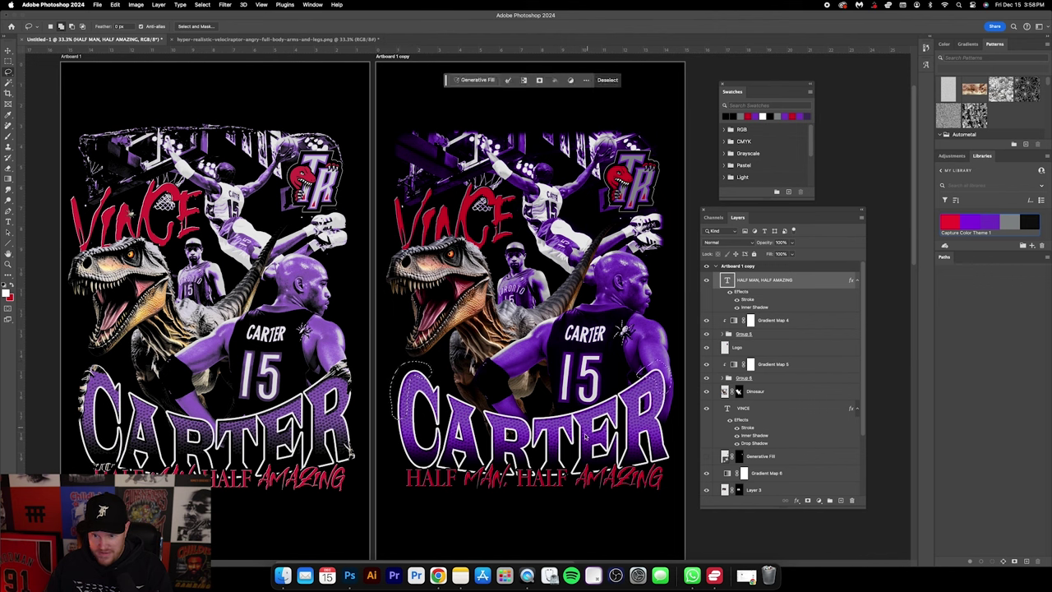
mouse_move(661, 471)
left_mouse_down()
mouse_move(673, 448)
mouse_move(667, 465)
mouse_move(677, 461)
mouse_move(670, 448)
left_mouse_up()
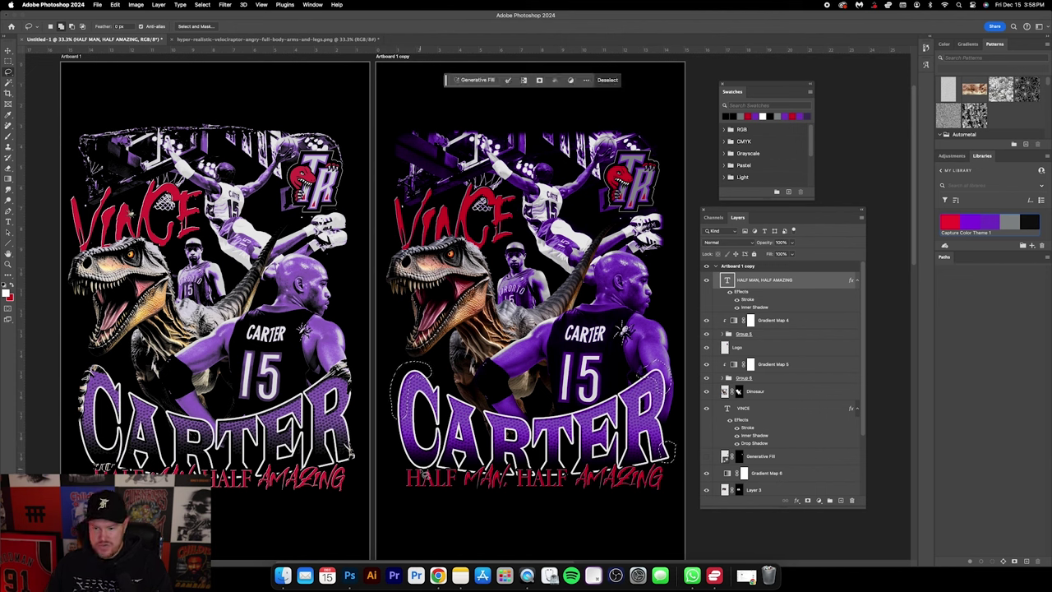
mouse_move(423, 470)
left_mouse_down()
mouse_move(402, 467)
mouse_move(426, 482)
mouse_move(441, 461)
mouse_move(418, 459)
left_mouse_up()
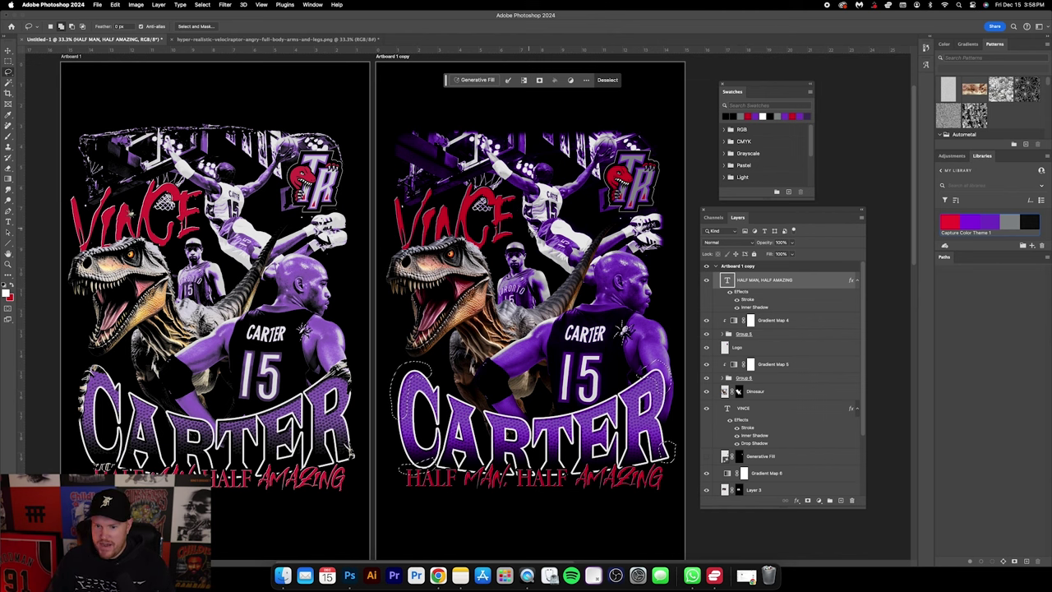
Step: Examine the spider webs around the CARTER lettering on the first artboard as reference for the selected areas
scroll(386, 313, "left", 3)
scroll(354, 317, "up", 5)
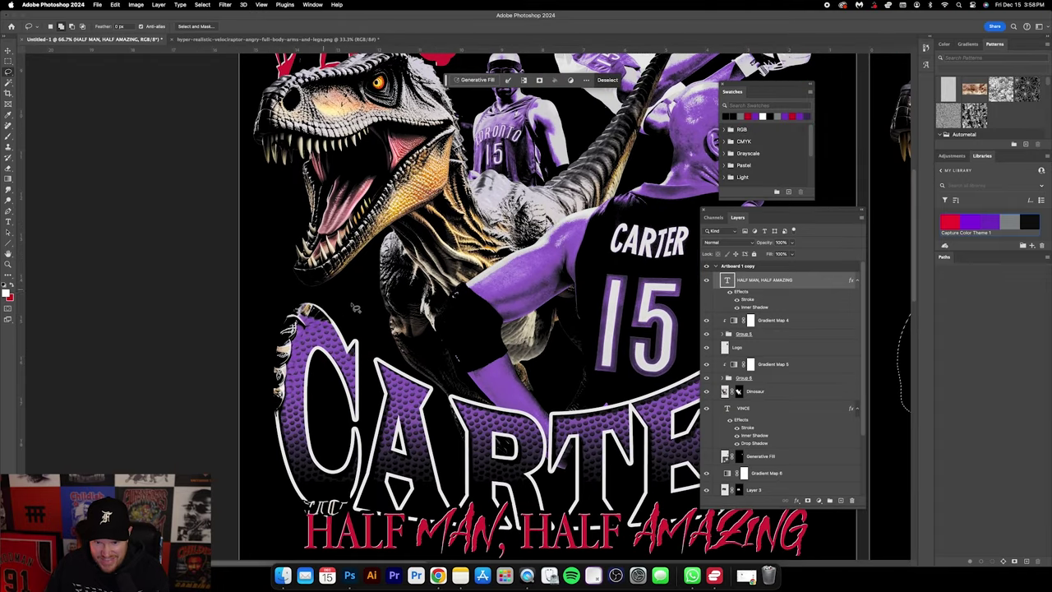
scroll(444, 323, "up", 1)
scroll(444, 323, "right", 5)
scroll(445, 324, "down", 2)
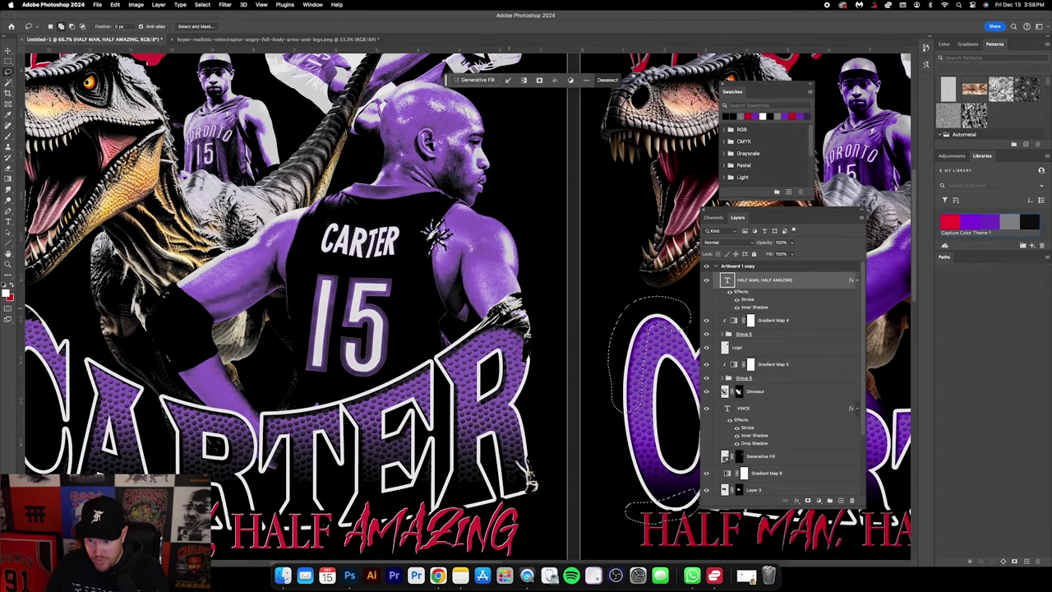
key("super+0")
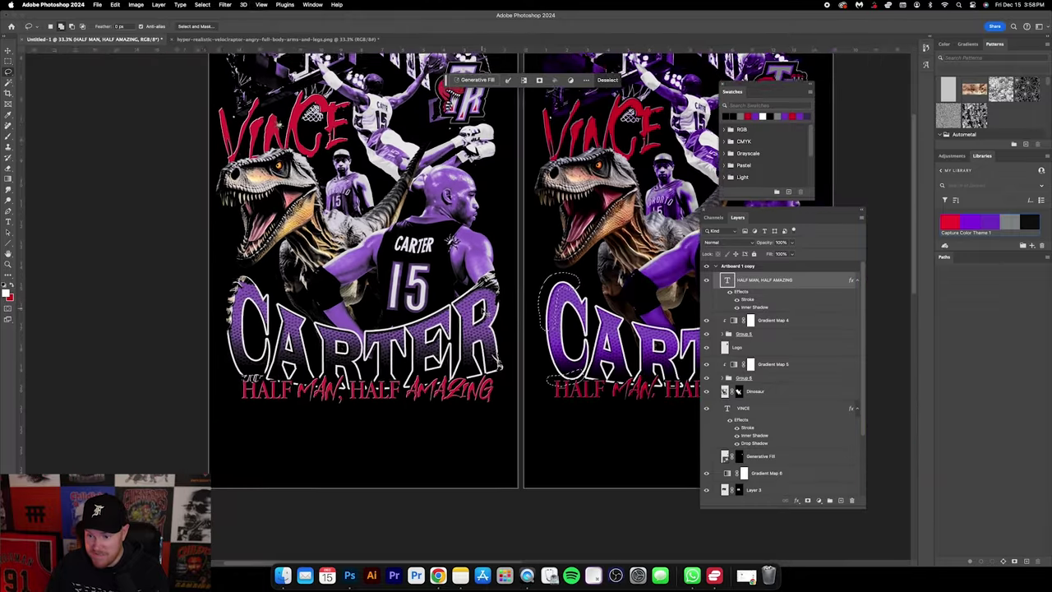
key("super+equal")
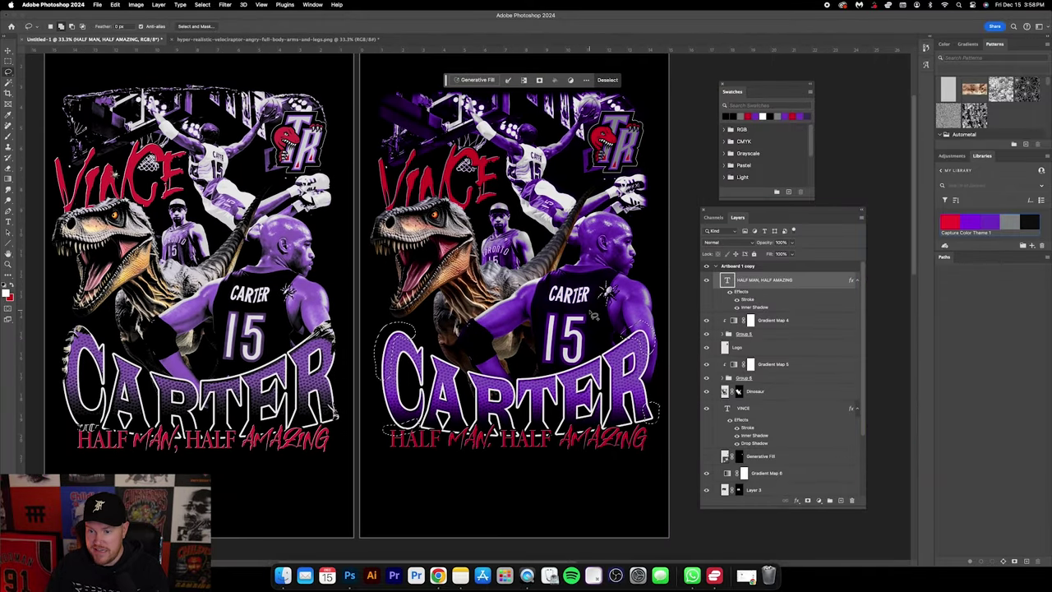
scroll(369, 306, "down", 1)
scroll(368, 307, "left", 1)
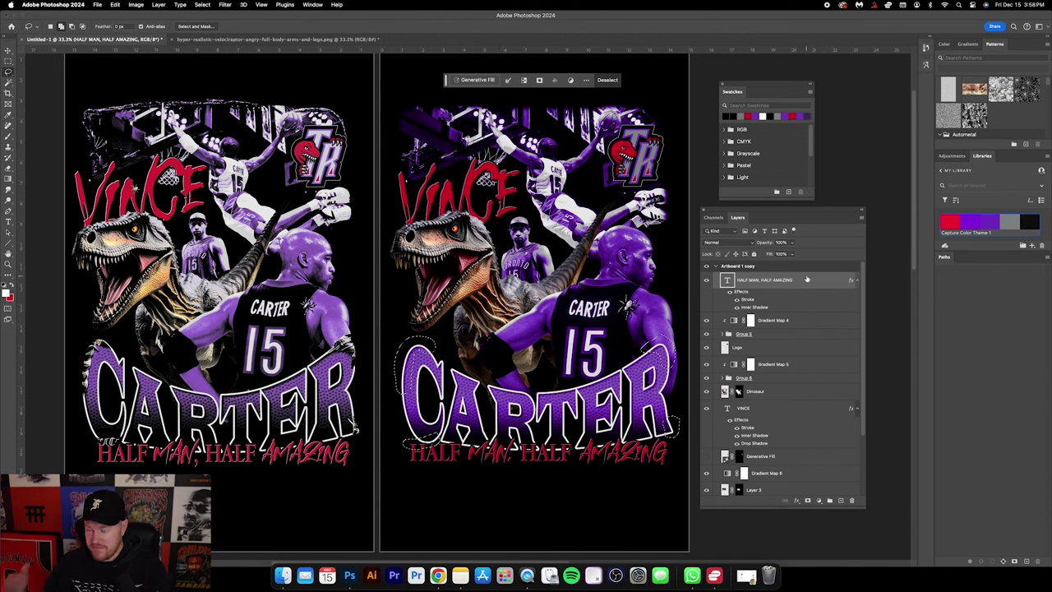
Step: Generate "Spider webs" in the selected areas around CARTER with Generative Fill, compare the variations and choose the third
left_click(476, 80)
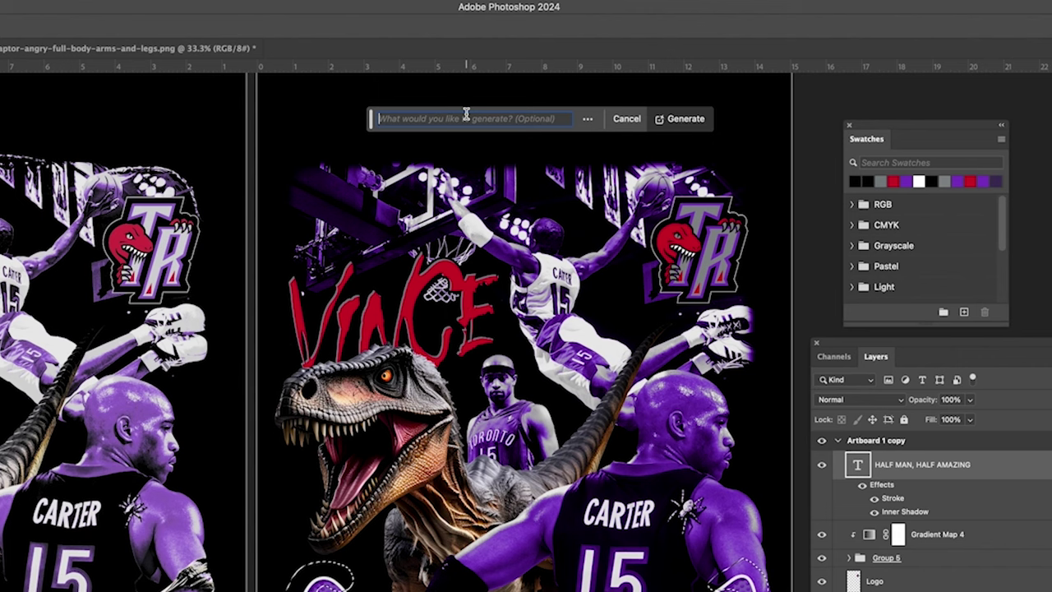
type("Spider web")
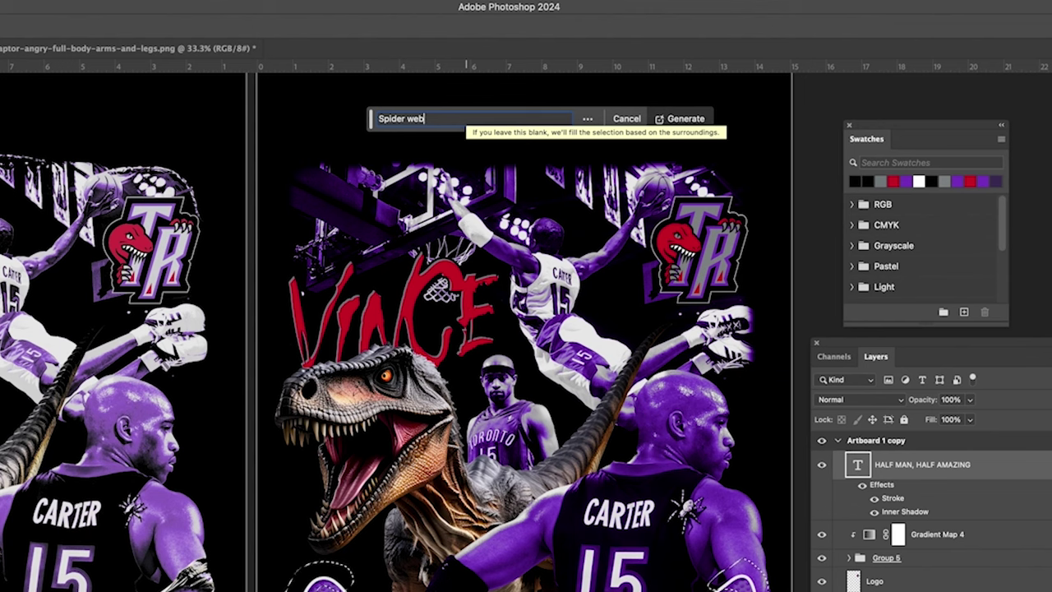
type("s")
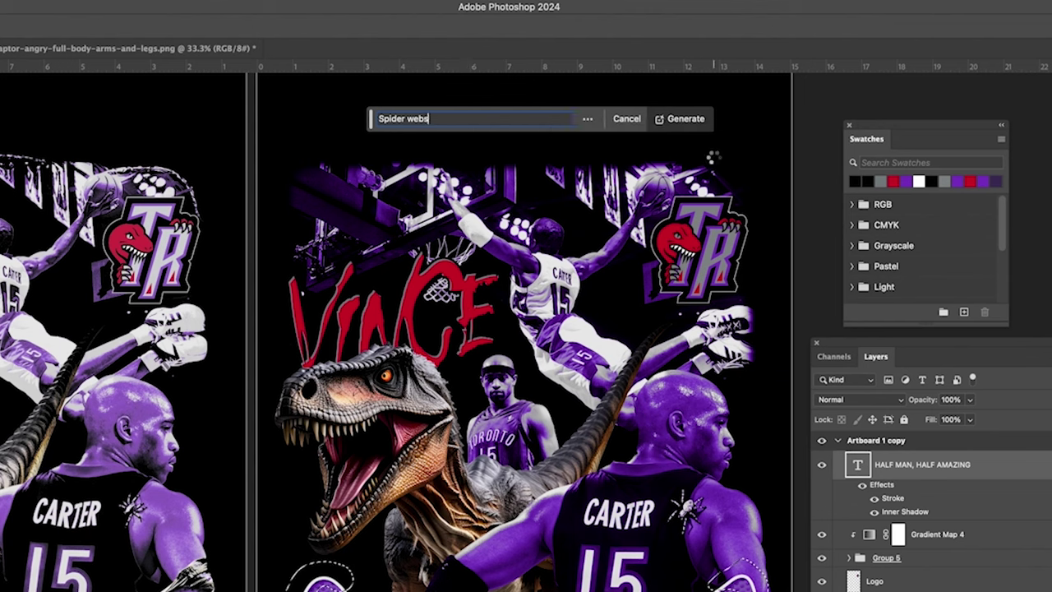
key("Return")
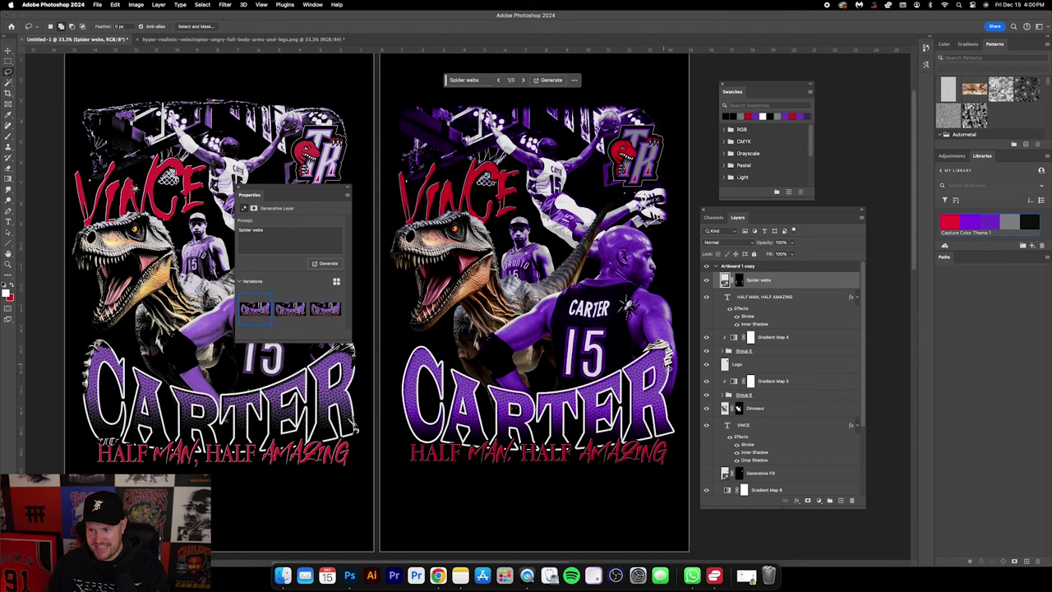
left_click(280, 310)
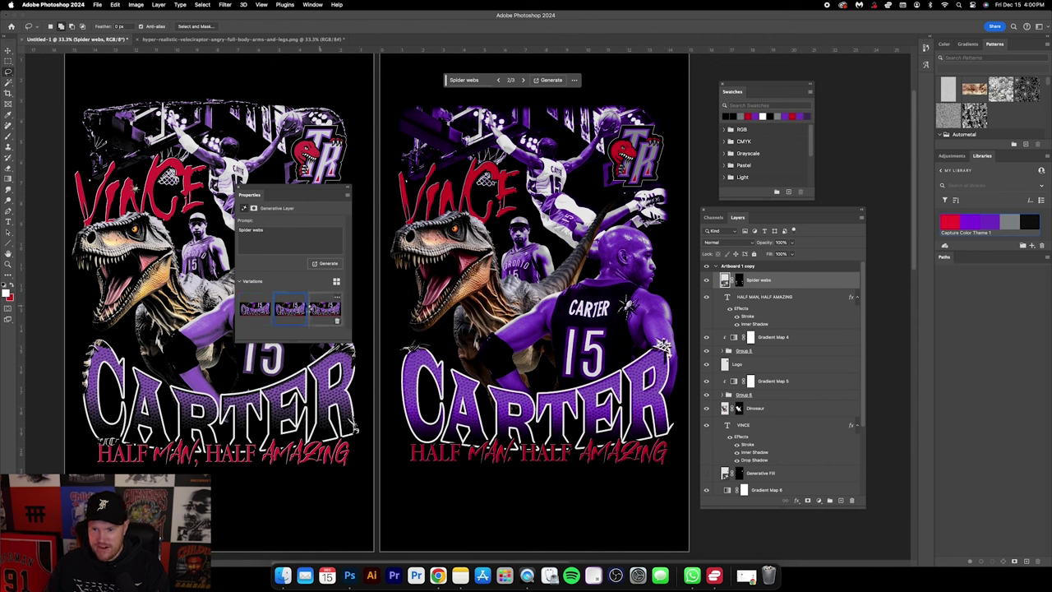
left_click(309, 311)
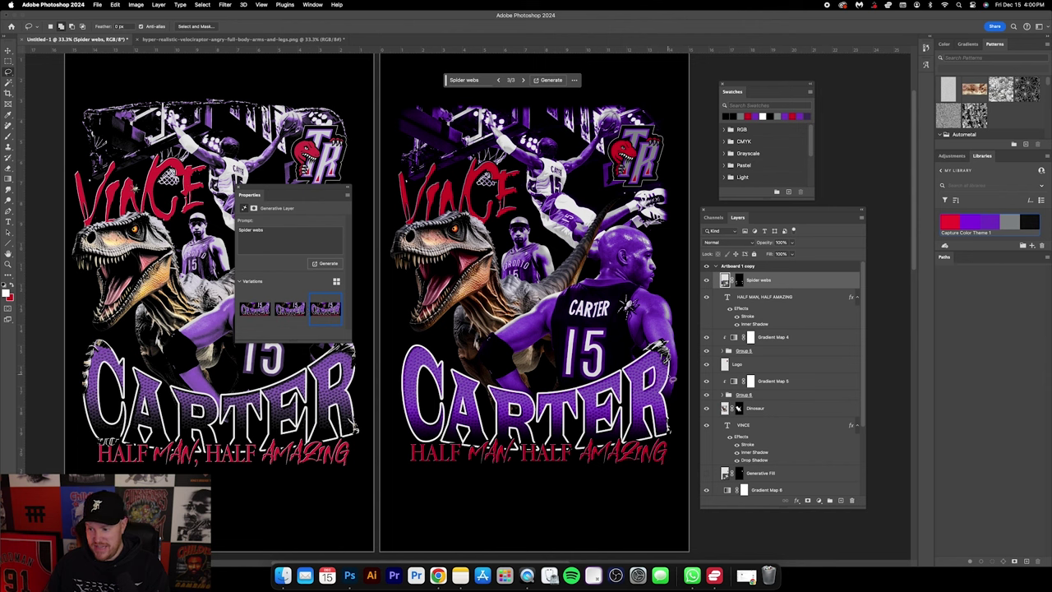
Step: Lasso the upper-left edge of the C in CARTER and generate a fill there with the prompt "Spider web"
left_click_drag(318, 192, 318, 178)
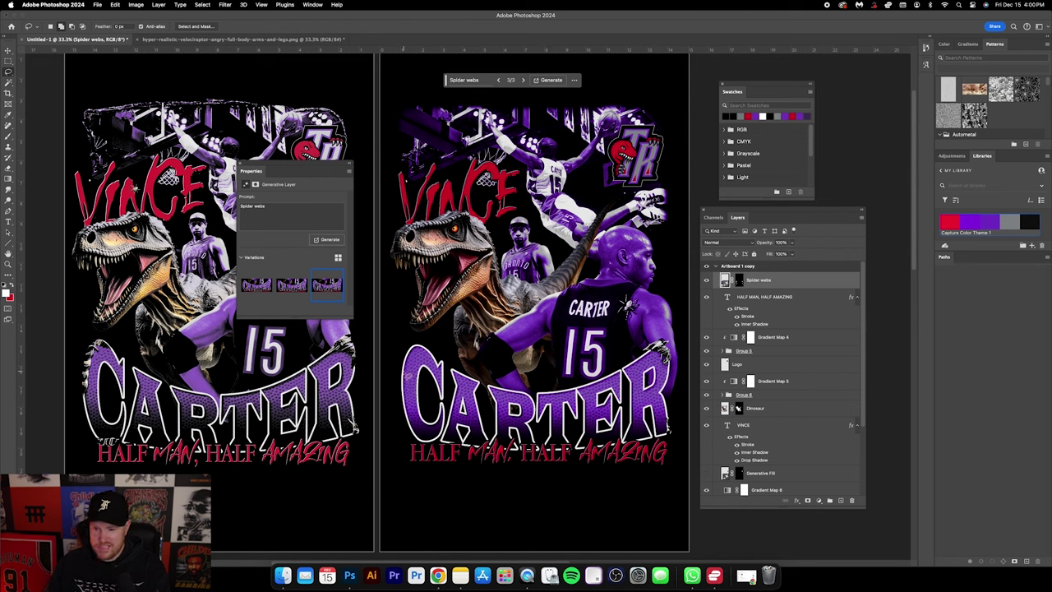
mouse_move(438, 347)
left_mouse_down()
mouse_move(404, 382)
mouse_move(397, 369)
mouse_move(434, 344)
left_mouse_up()
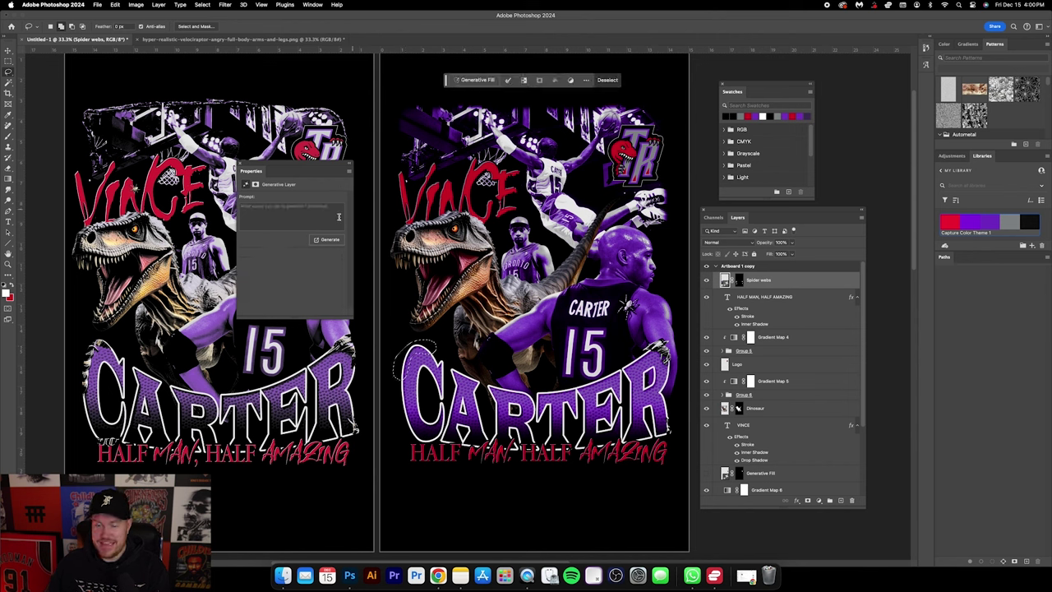
left_click(282, 209)
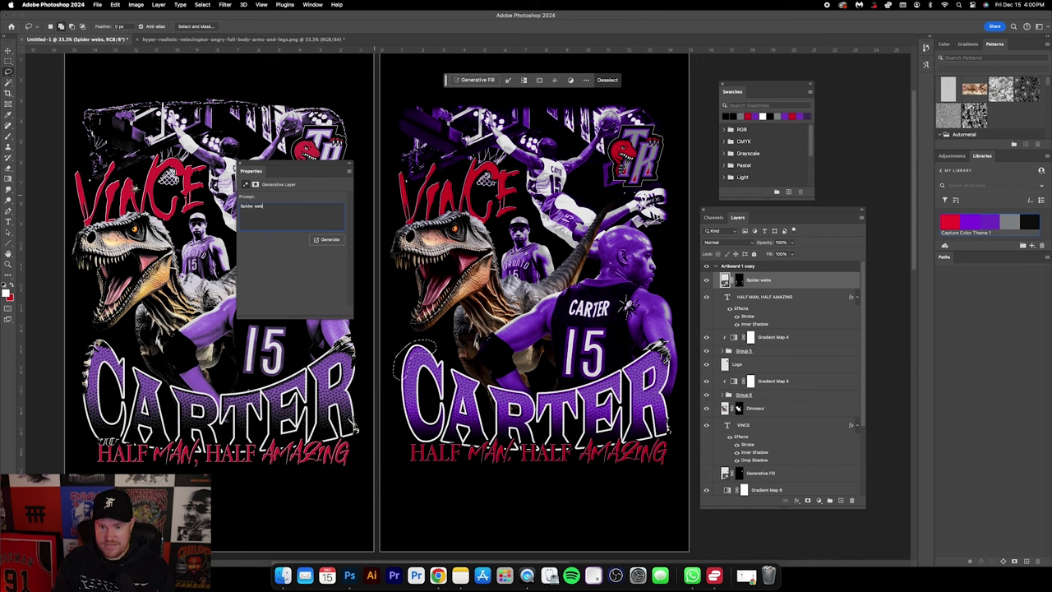
type("Spider webs")
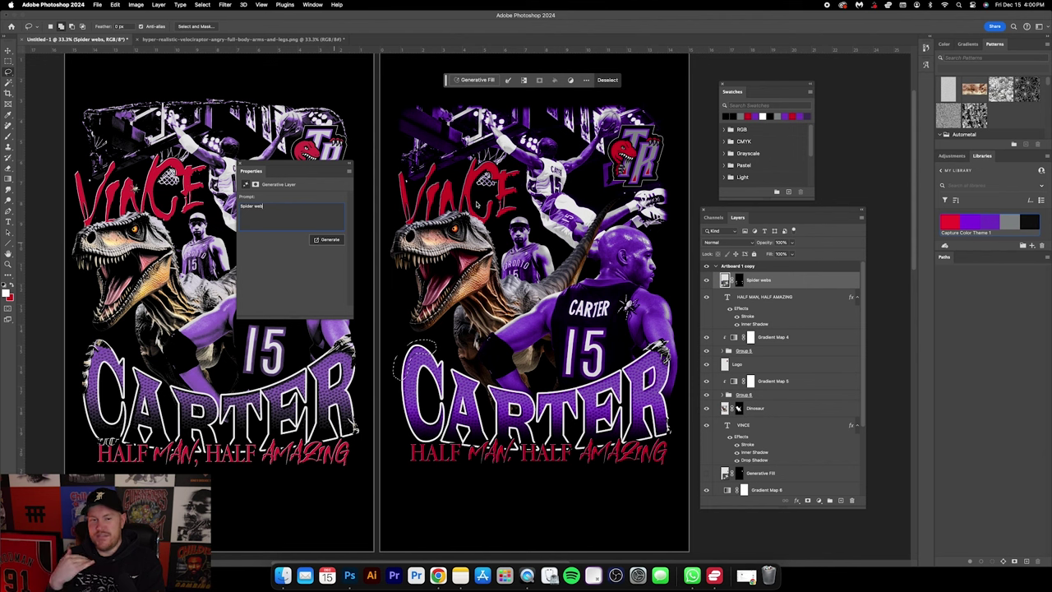
key("Return")
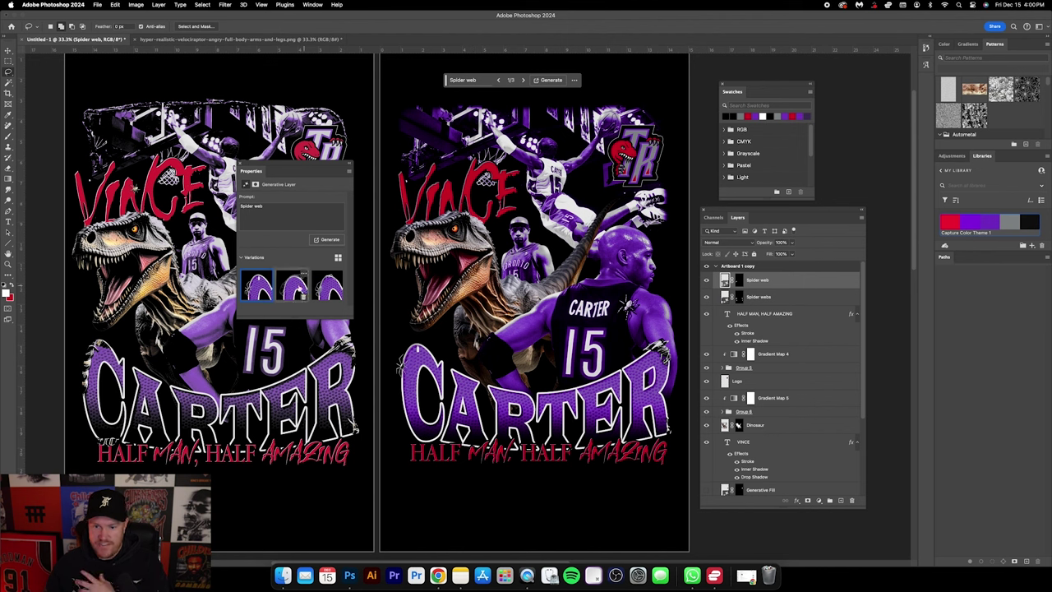
Step: Compare the web variations on the C, regenerate them with the prompt "Spider webs" and choose the second variation
left_click(294, 287)
left_click(329, 289)
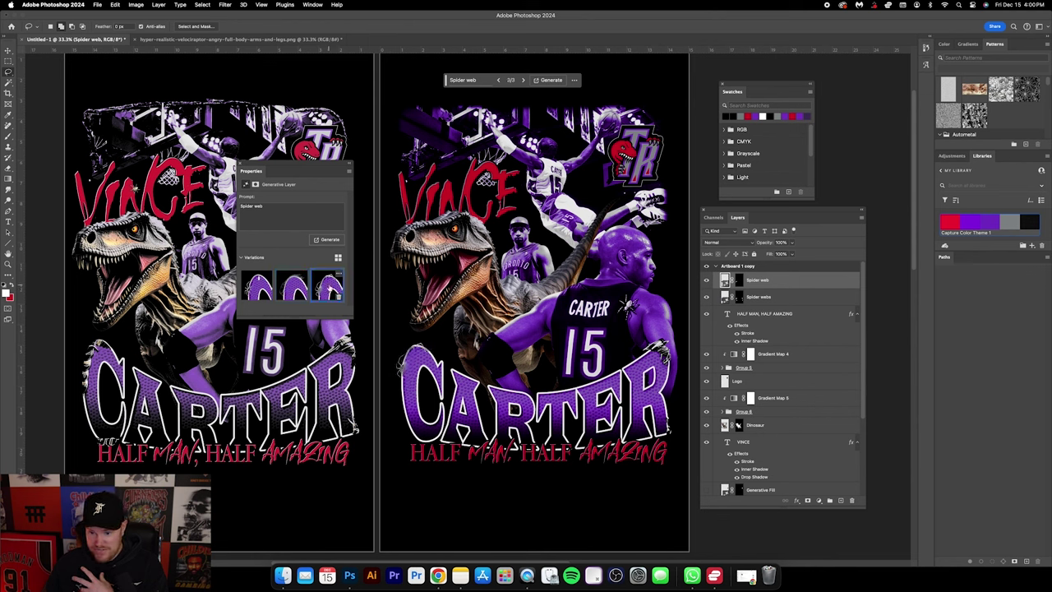
left_click(258, 287)
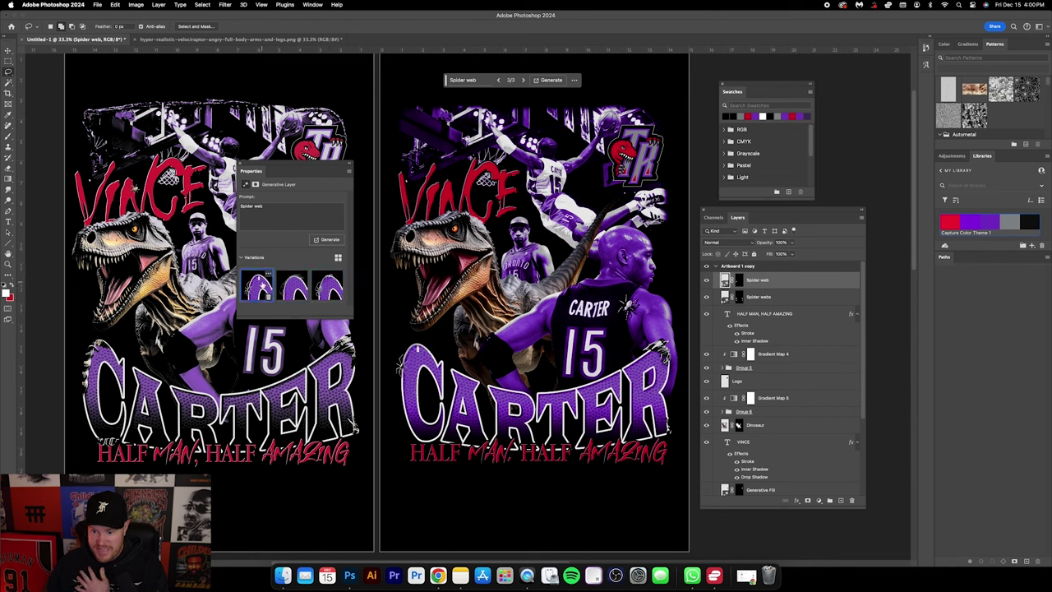
mouse_move(337, 294)
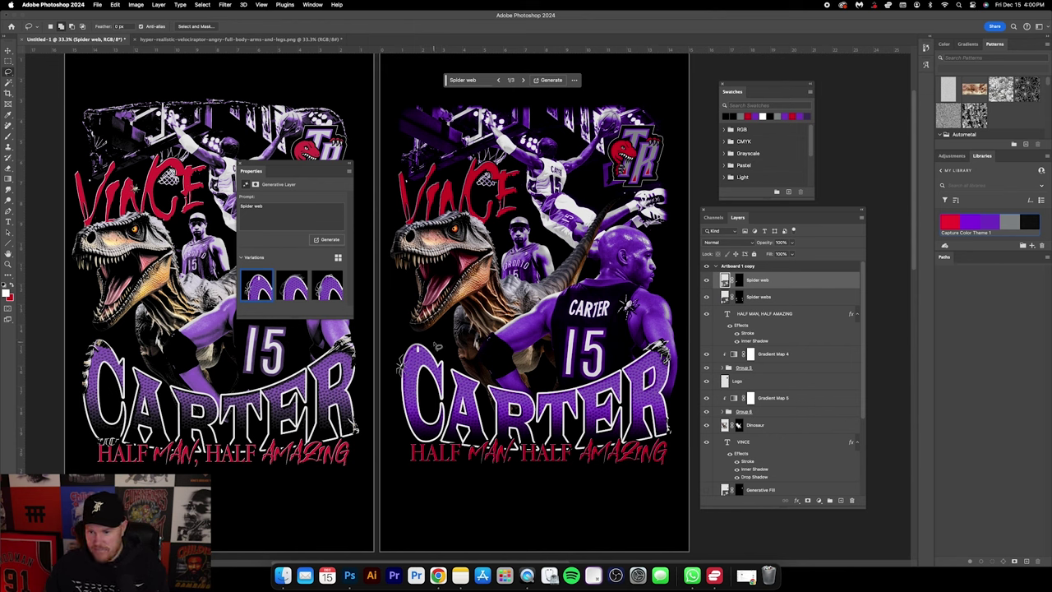
triple_click(280, 209)
key("BackSpace")
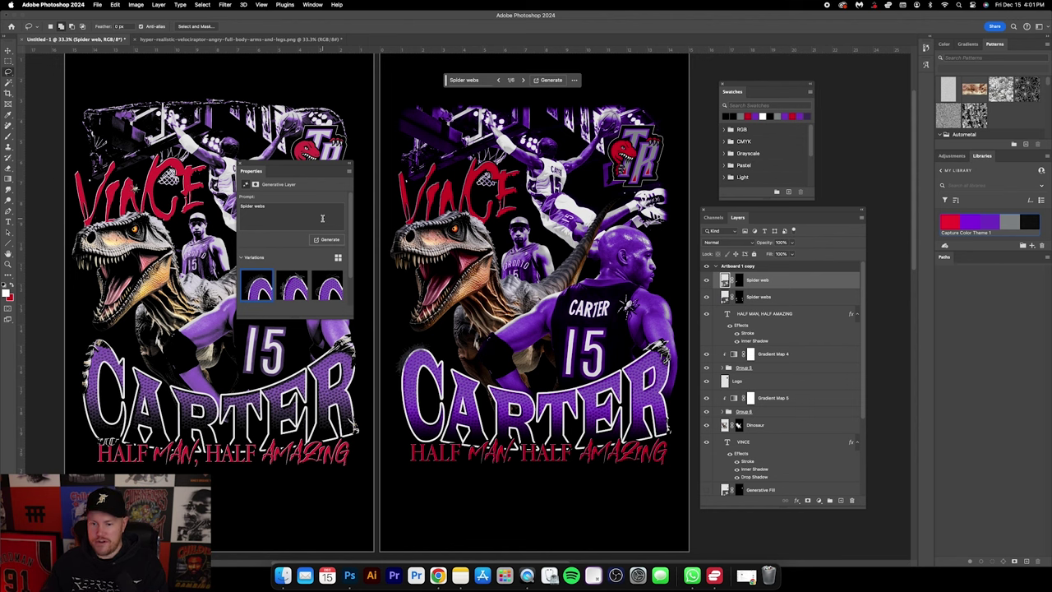
left_click(294, 289)
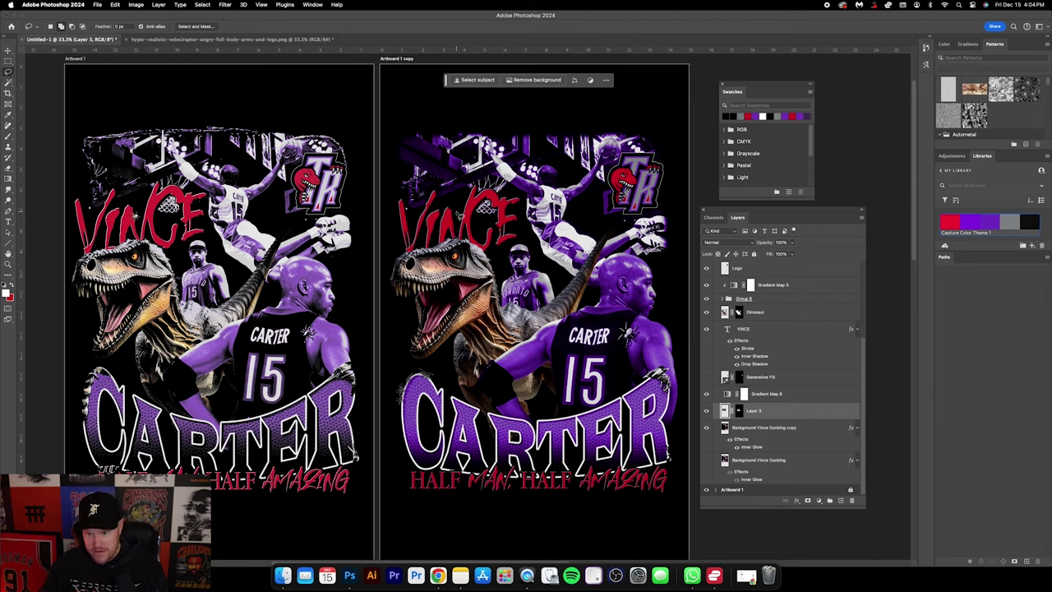
Step: Above the Spider web layer, select a small area on the N of VINCE and generate a "Spider" there
scroll(782, 327, "up", 3)
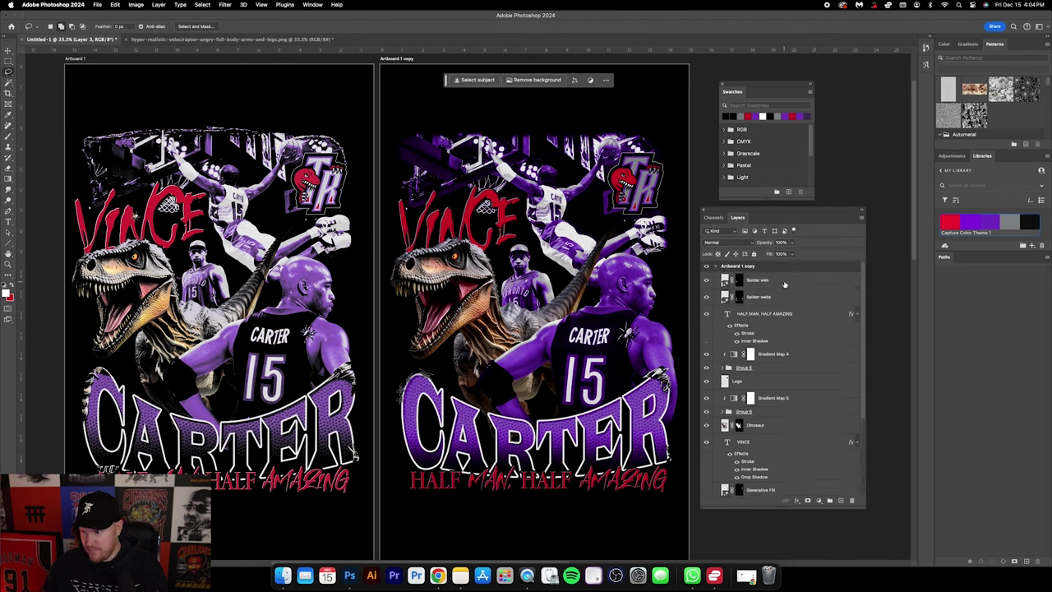
left_click(783, 285)
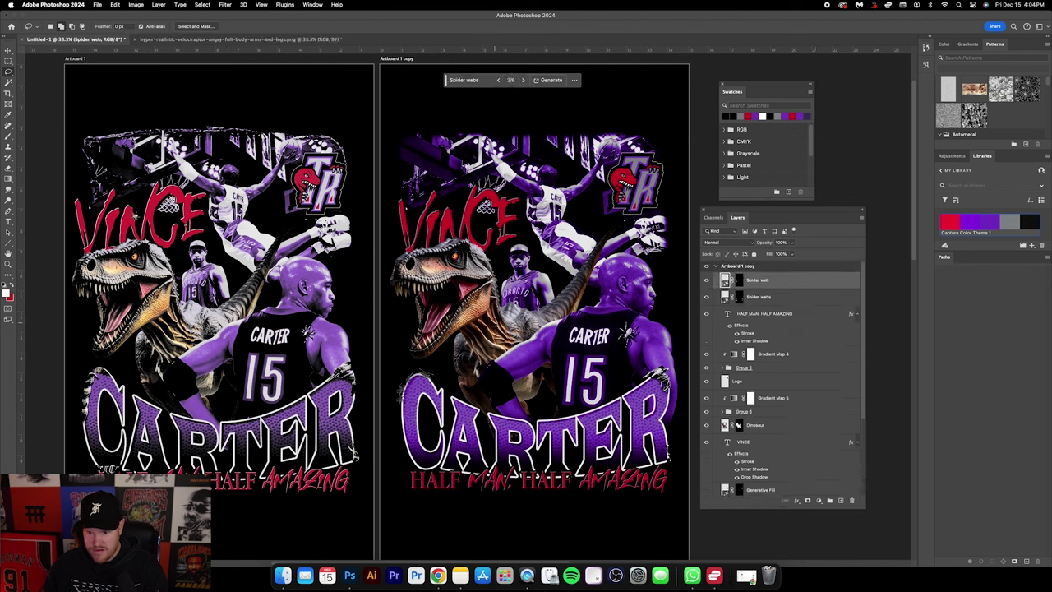
left_click(457, 213)
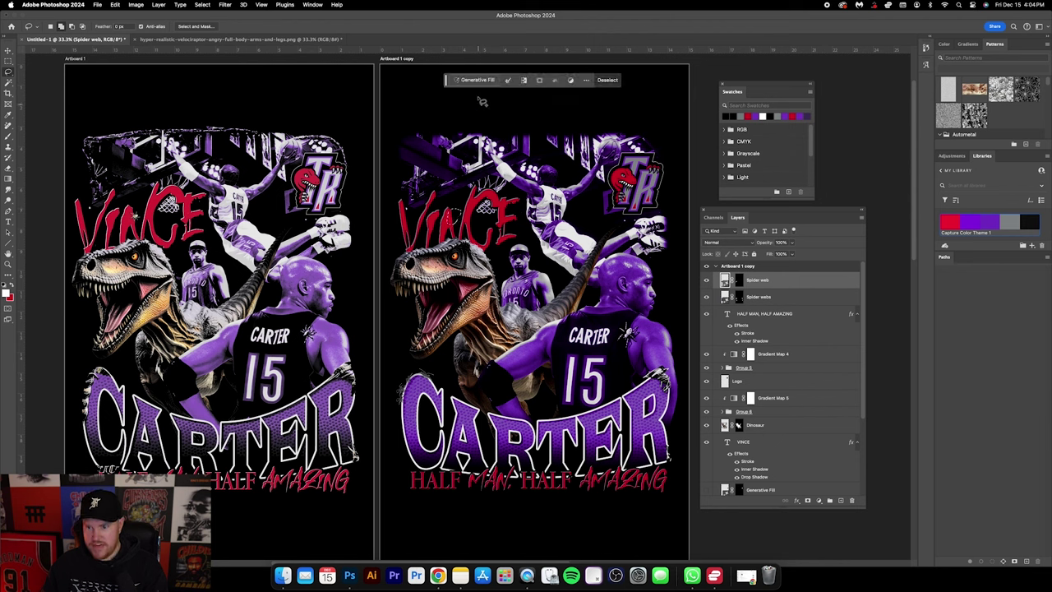
left_click(475, 80)
type("Spider")
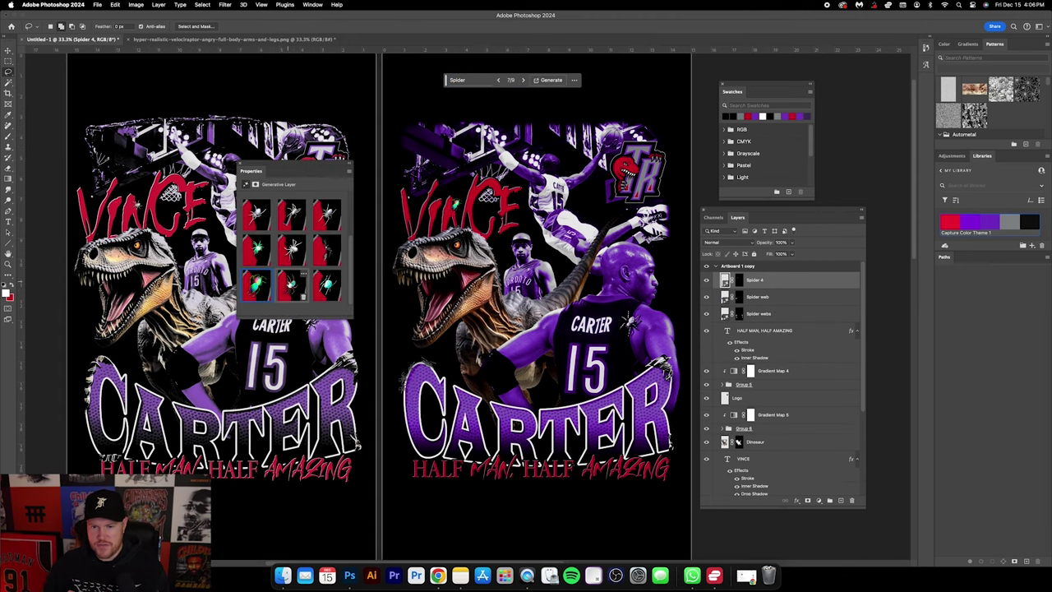
Step: Compare the generated variations of the spider on VINCE, including the white small spider versions, and choose one
left_click(294, 284)
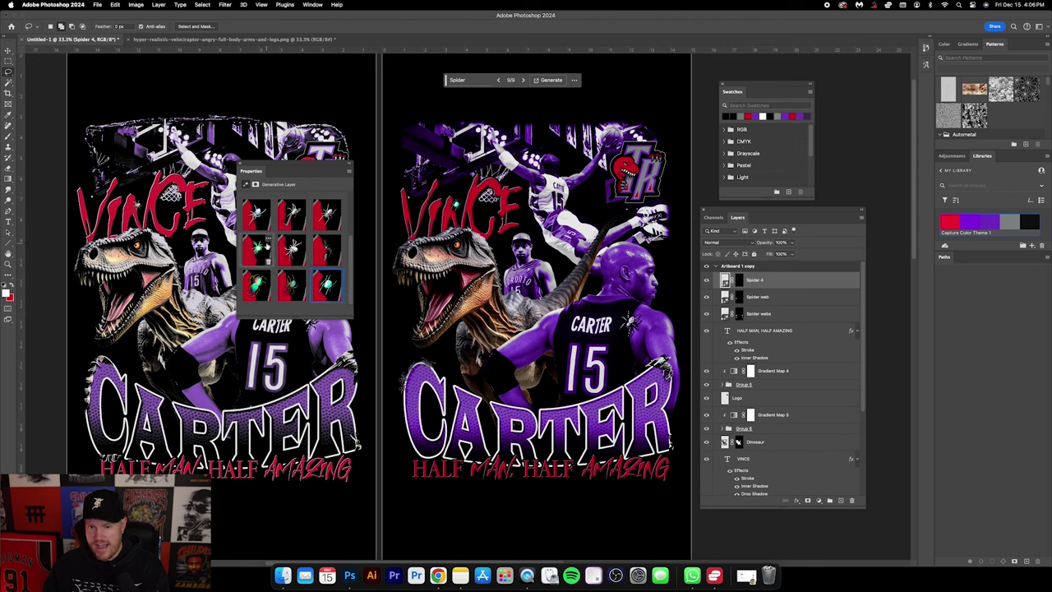
left_click(259, 247)
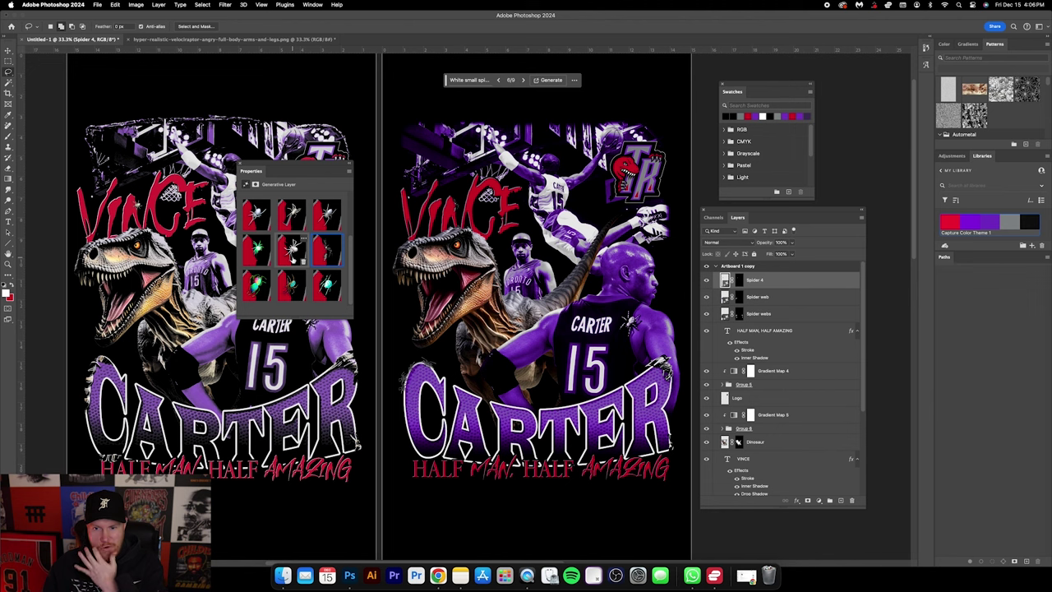
scroll(293, 252, "up", 2)
scroll(293, 261, "up", 1)
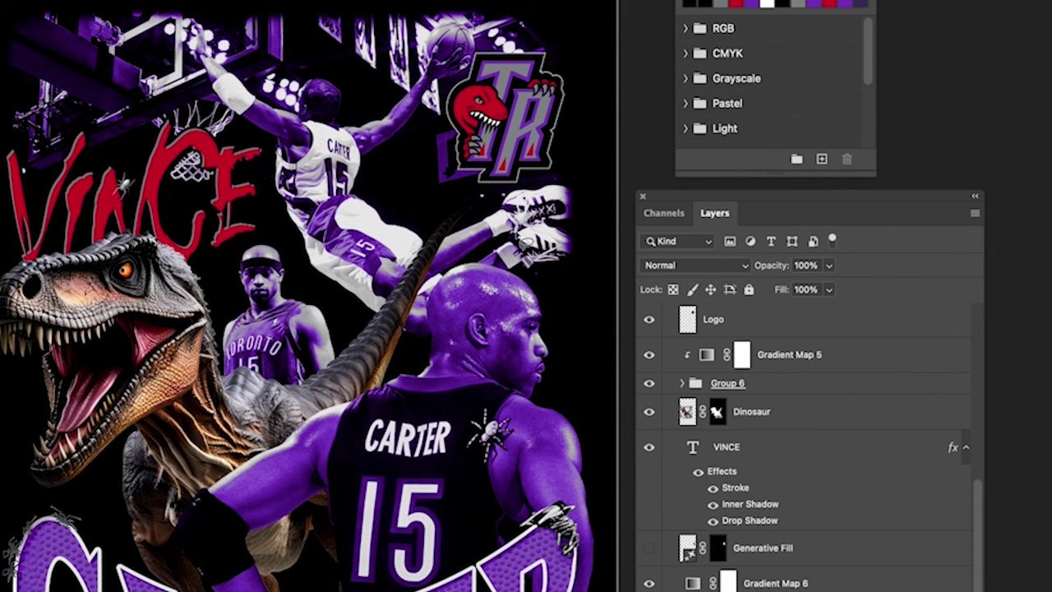
mouse_move(572, 174)
left_mouse_down()
mouse_move(536, 201)
mouse_move(540, 250)
mouse_move(576, 284)
mouse_move(607, 269)
mouse_move(617, 206)
mouse_move(607, 179)
left_mouse_up()
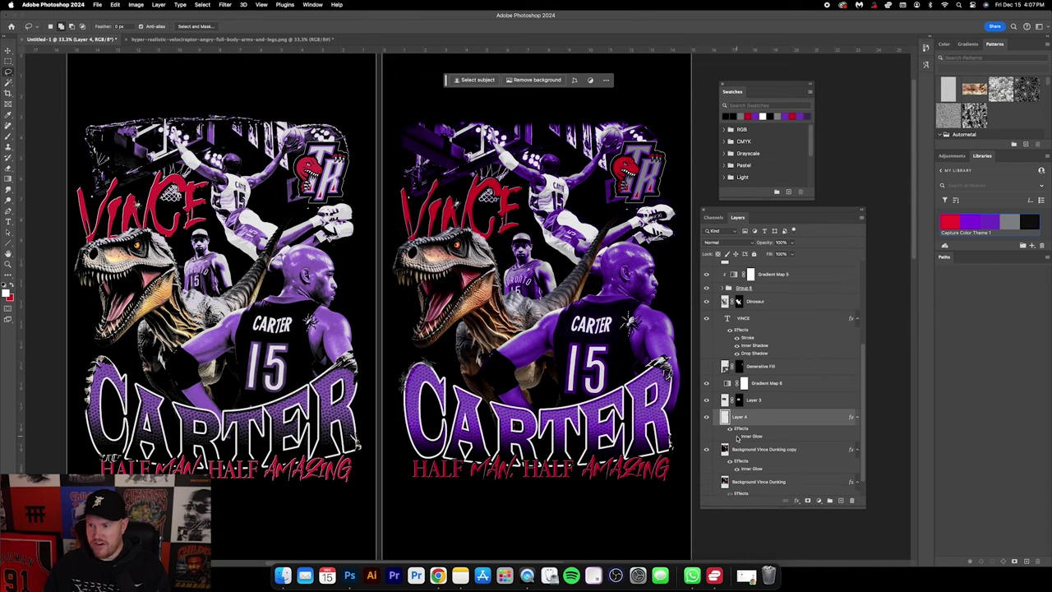
scroll(627, 224, "up", 1)
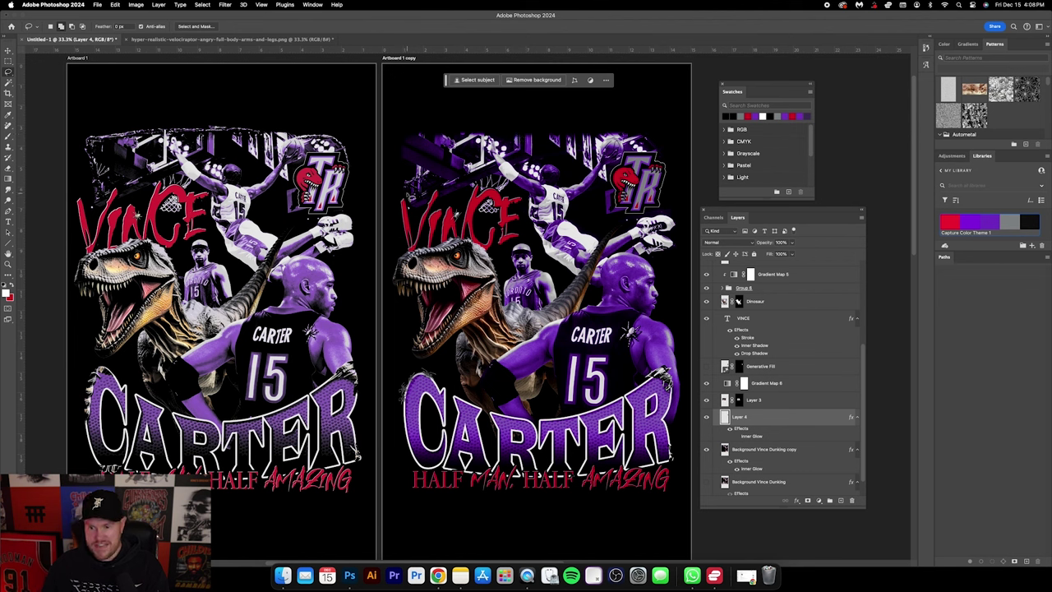
Step: Above the Spider 4 layer, lasso a band around the upper-left corner and top edge of the second artboard's design and generate "Spider webs" there
scroll(772, 306, "up", 5)
left_click(769, 282)
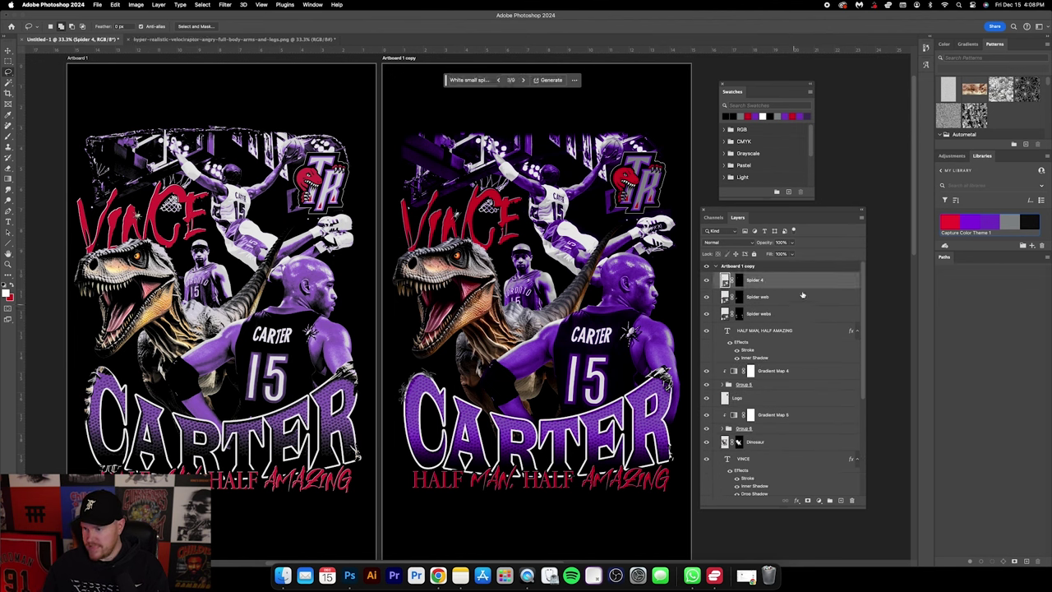
left_click(405, 197)
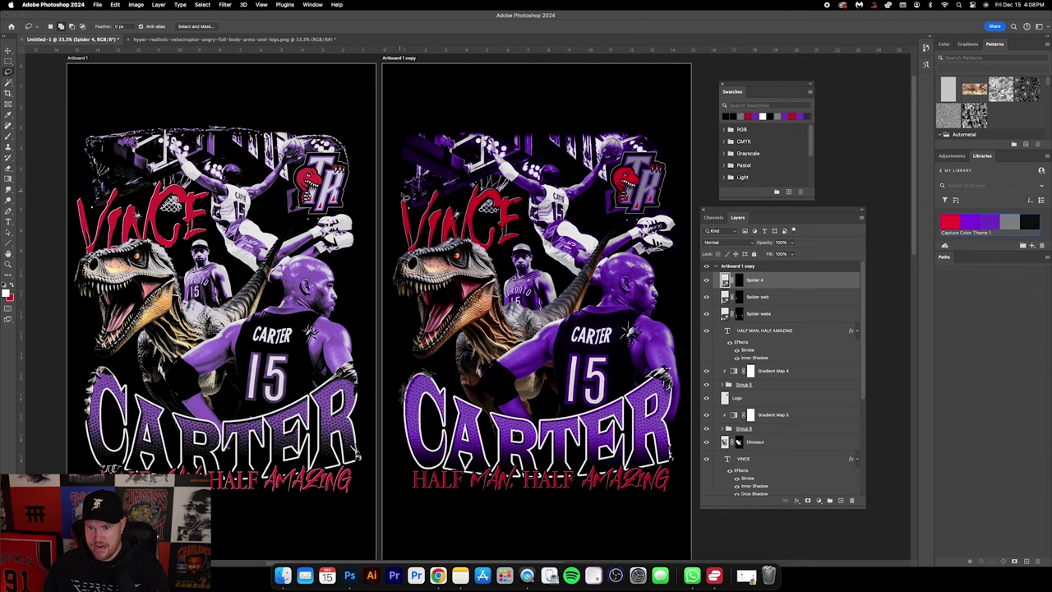
mouse_move(410, 195)
left_mouse_down()
mouse_move(419, 139)
mouse_move(580, 139)
mouse_move(664, 152)
mouse_move(646, 122)
mouse_move(411, 120)
mouse_move(393, 153)
mouse_move(403, 195)
left_mouse_up()
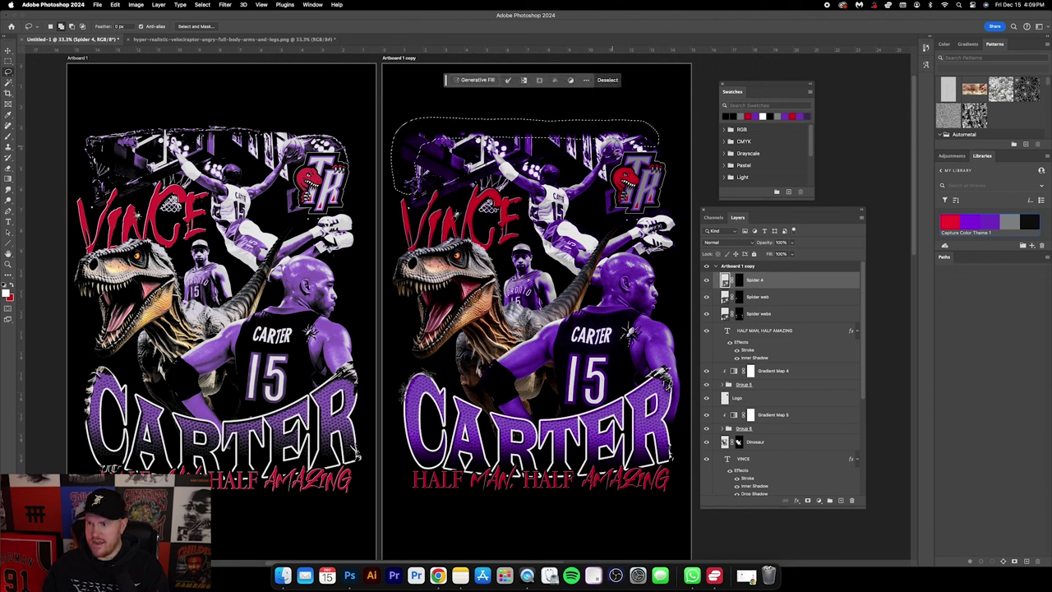
left_click(477, 80)
type("Spider webb")
key("BackSpace")
type("s")
key("Return")
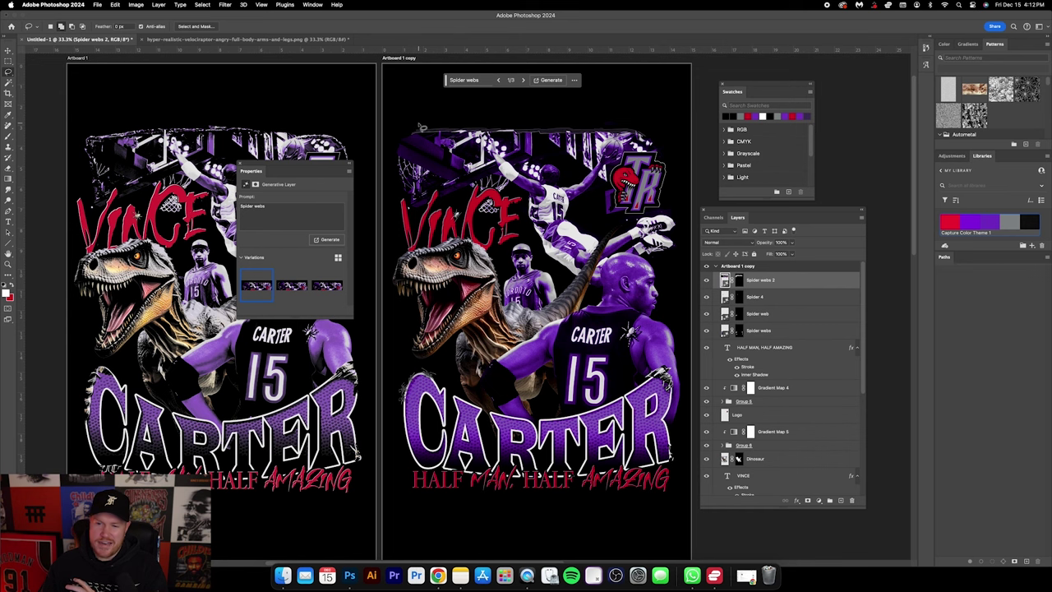
Step: Lasso a strip along the design's top edge, generate "White cobwebs" there, and compare the variations, keeping the second one
mouse_move(420, 125)
left_mouse_down()
mouse_move(405, 138)
mouse_move(434, 153)
mouse_move(663, 140)
mouse_move(585, 115)
mouse_move(418, 125)
left_mouse_up()
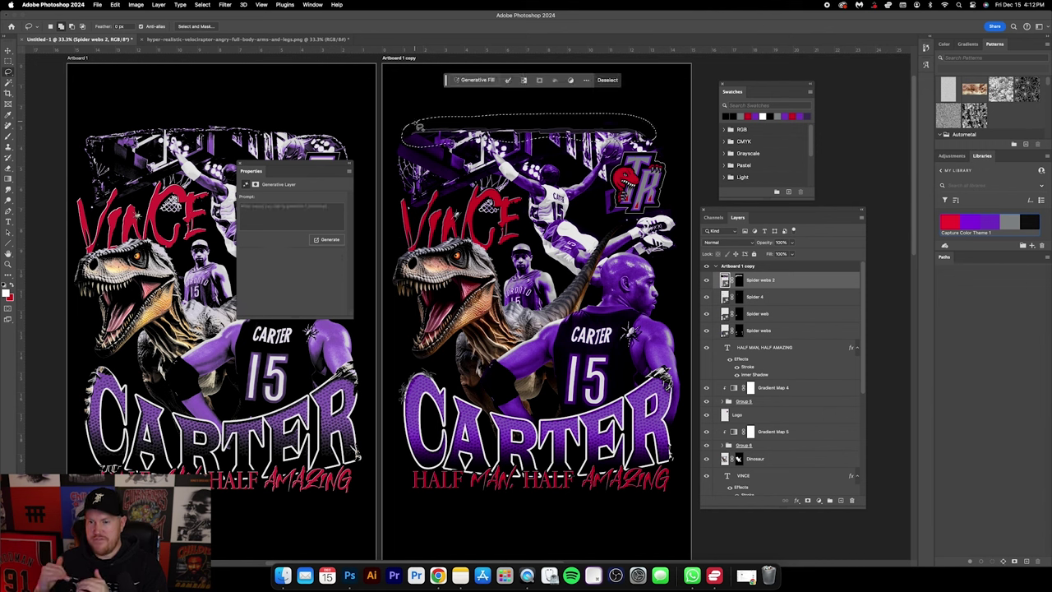
left_click(292, 212)
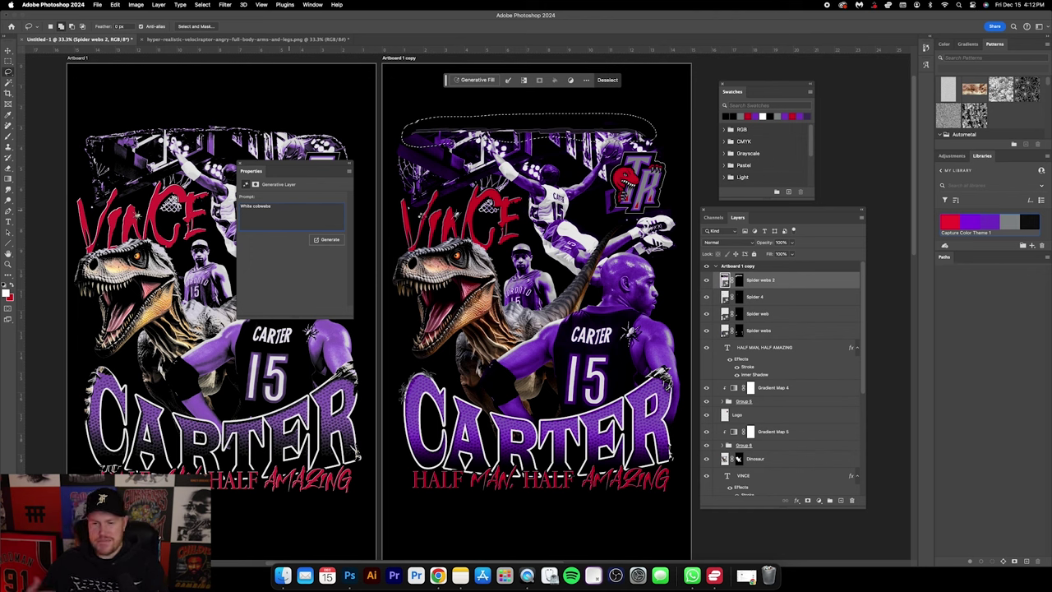
key("Return")
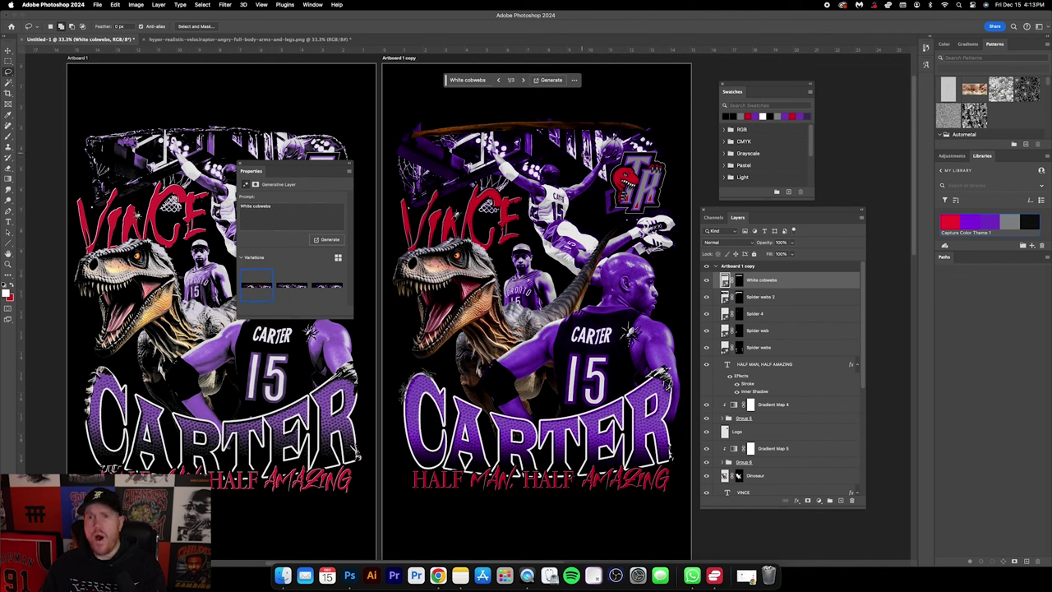
left_click(289, 286)
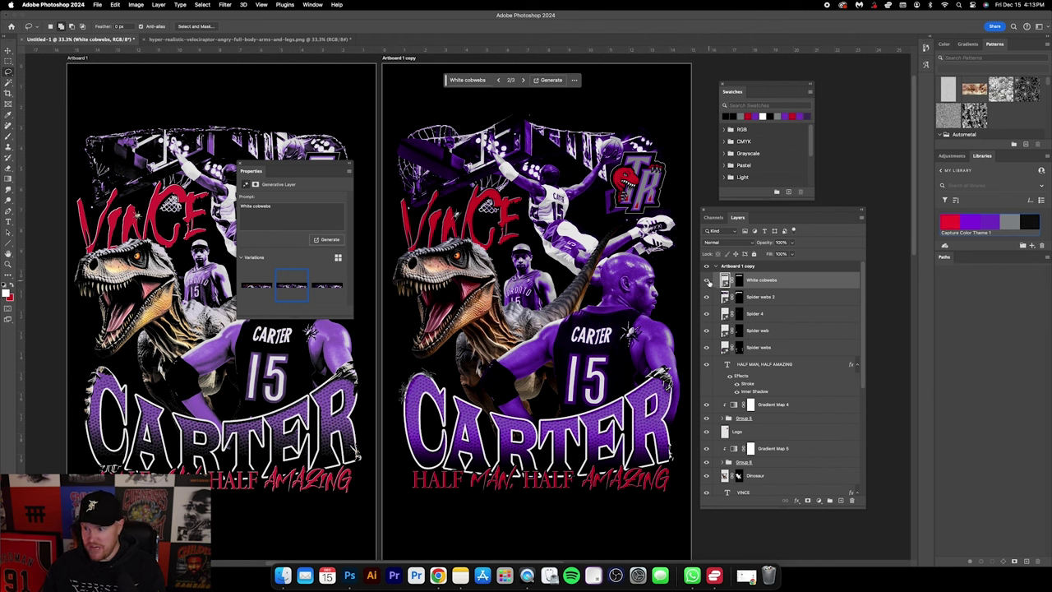
left_click(706, 281)
left_click(706, 280)
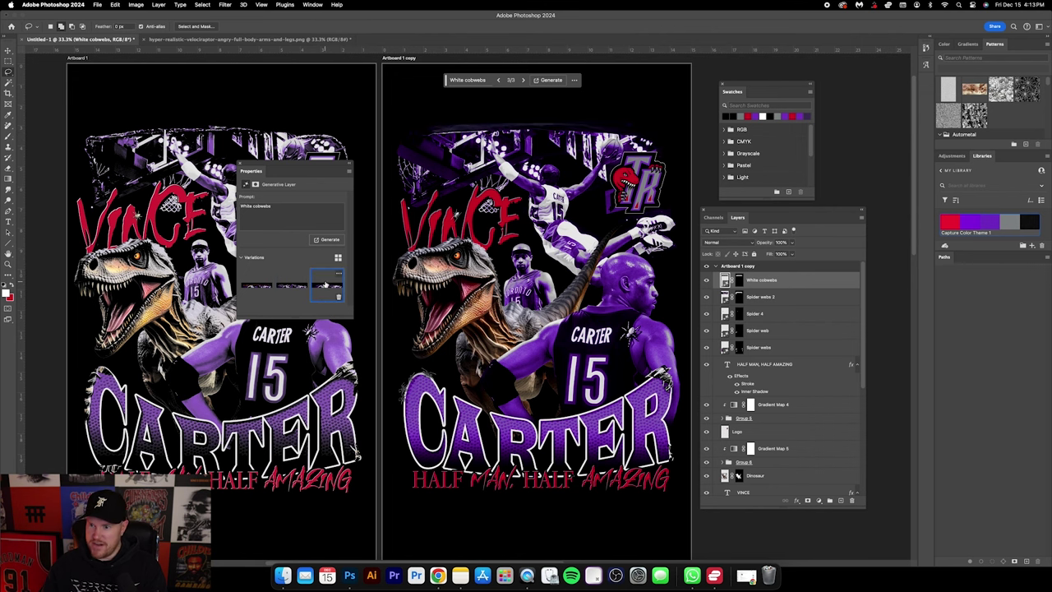
Step: Lasso the upper-right corner around the TR logo, generate "White spiderwebs" there, and choose the third variation
mouse_move(651, 157)
left_mouse_down()
mouse_move(649, 128)
mouse_move(631, 128)
mouse_move(652, 174)
mouse_move(684, 166)
mouse_move(662, 123)
mouse_move(633, 123)
left_mouse_up()
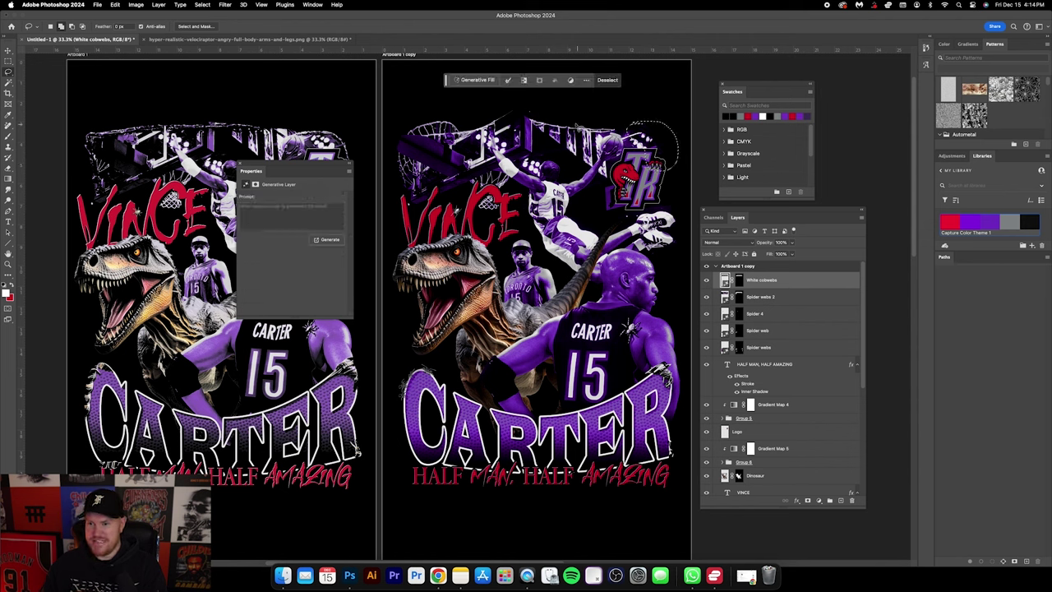
left_click(257, 211)
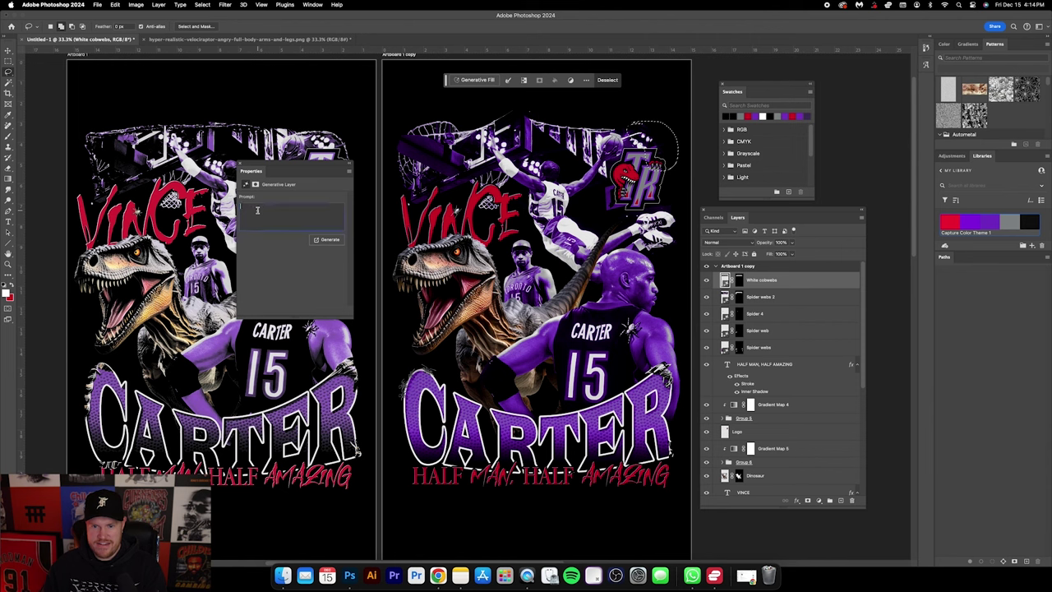
type("White spider")
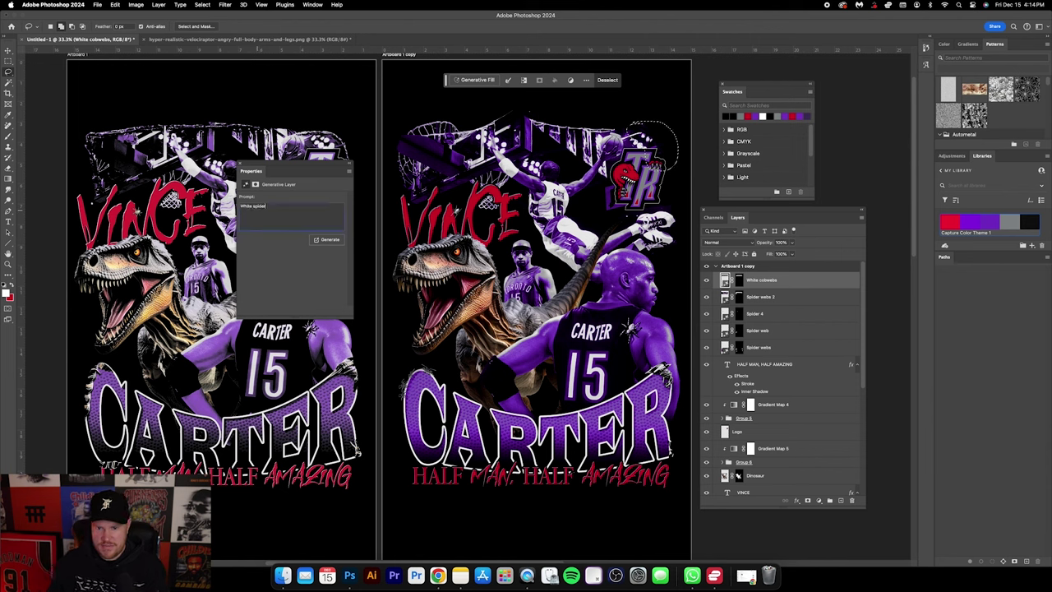
type("webs")
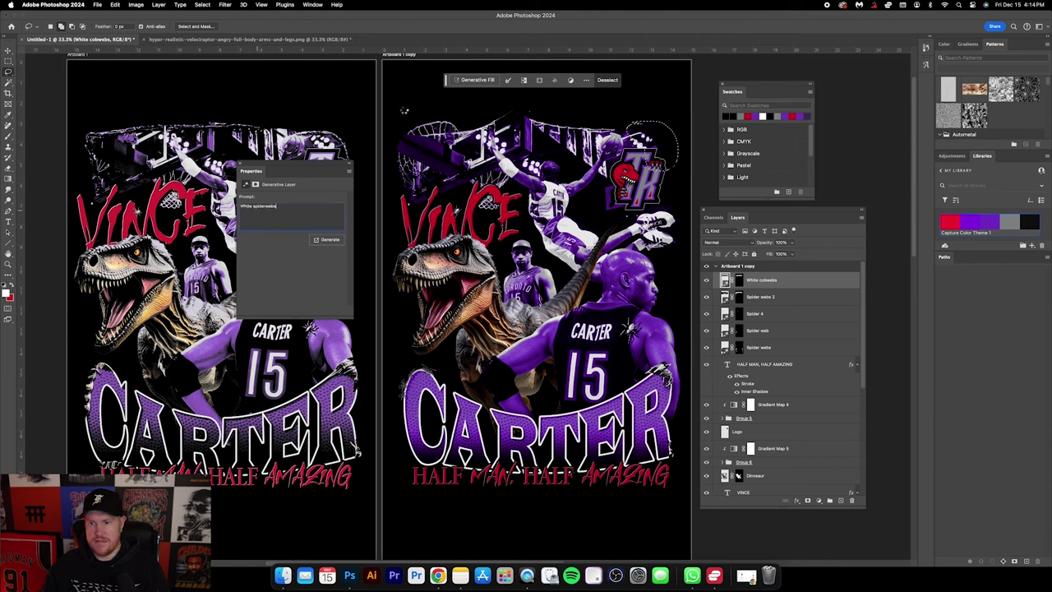
key("Return")
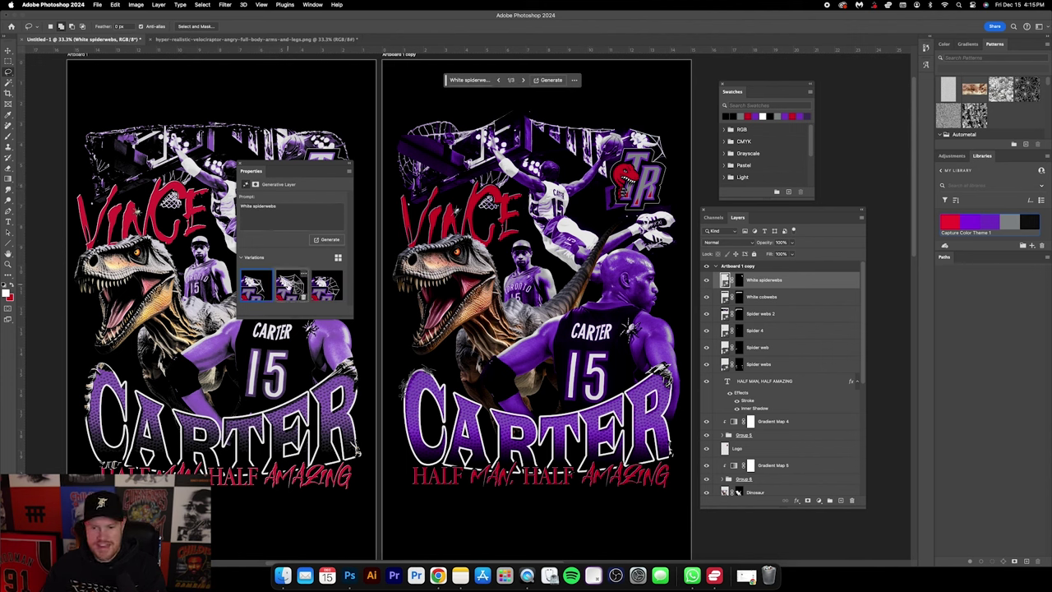
left_click(289, 284)
left_click(326, 285)
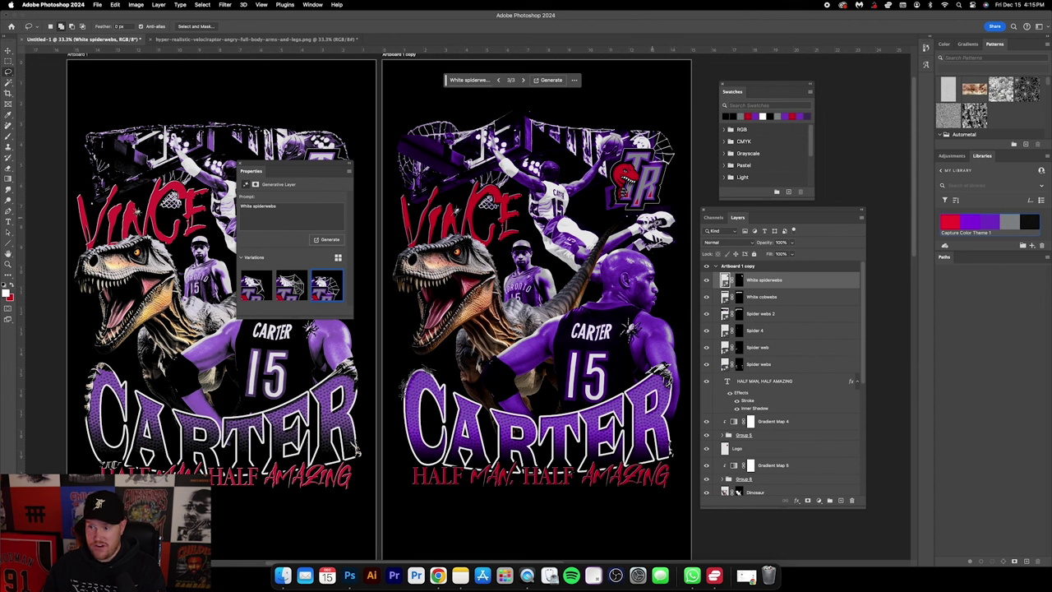
left_click(648, 224)
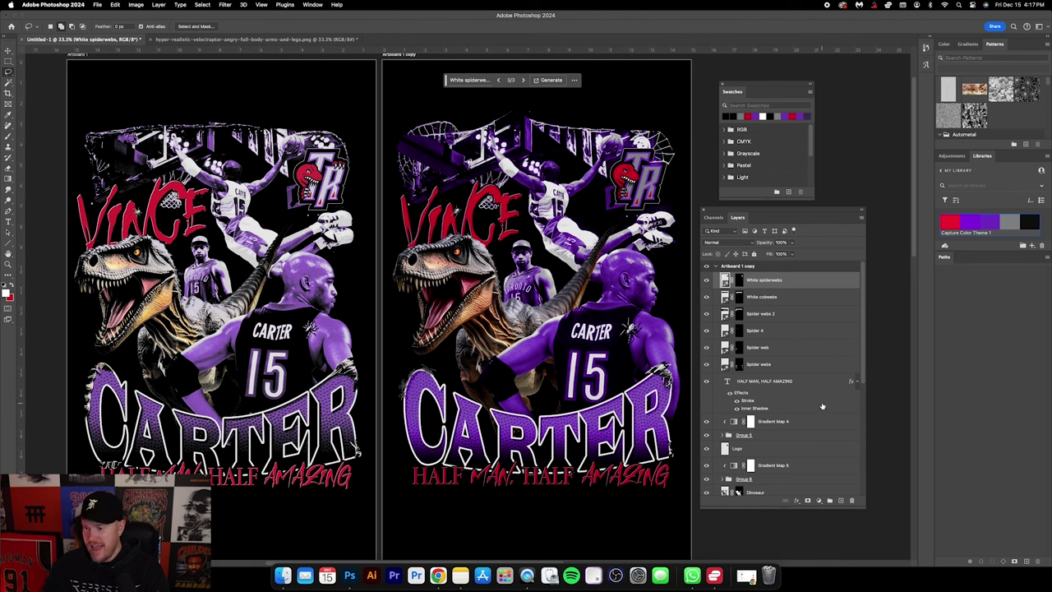
Step: Group all layers of the artboard copy, from Background Vince Dunking up to White spiderwebs
scroll(822, 406, "down", 5)
left_click(771, 461)
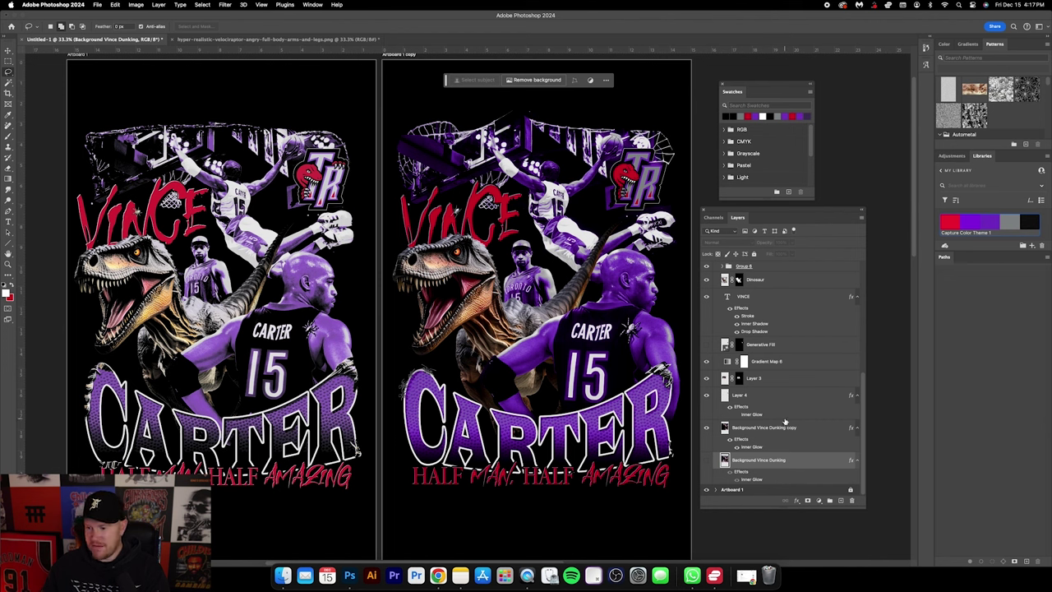
scroll(785, 421, "up", 5)
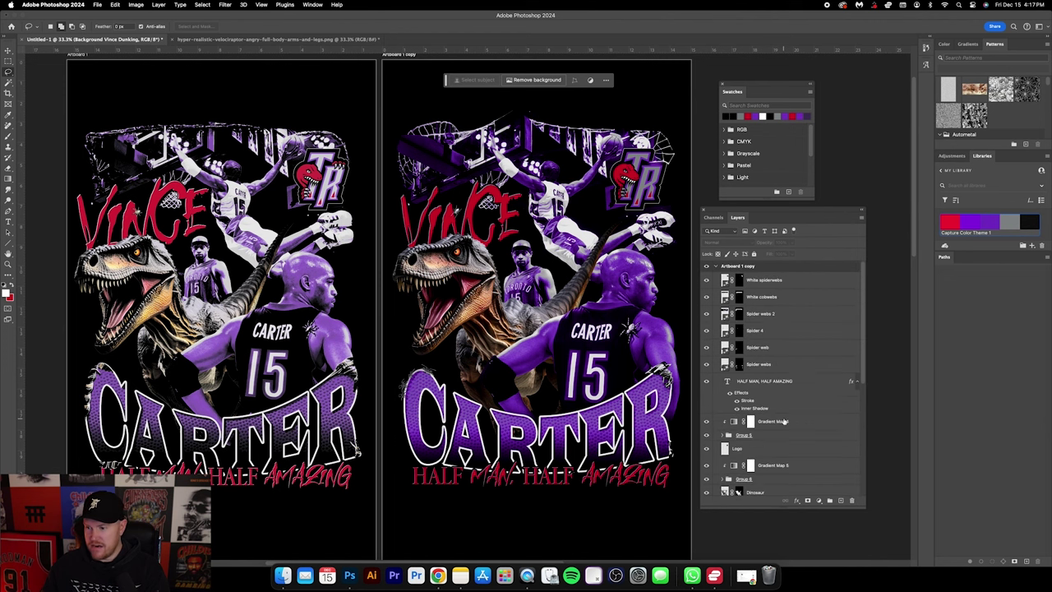
left_click(791, 285, "shift")
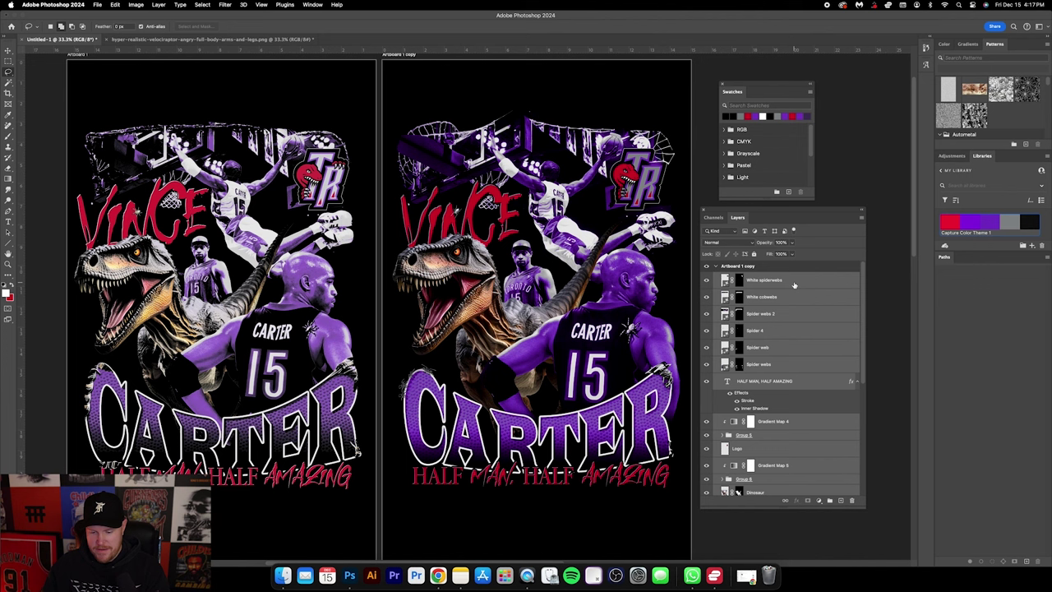
key("super+g")
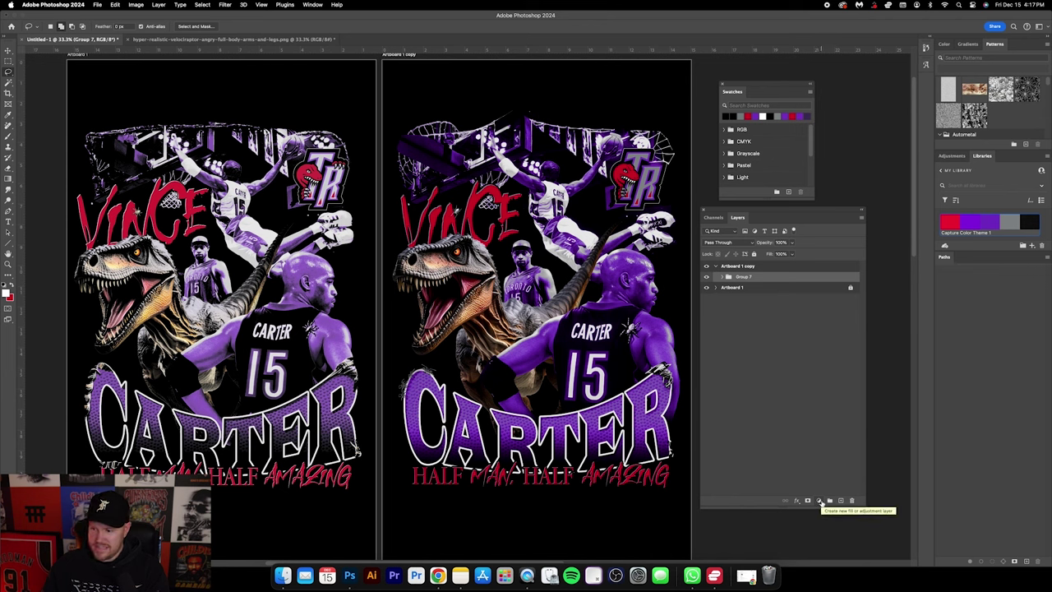
Step: Add a Levels adjustment layer above the new group and clip it to the group
left_click(820, 502)
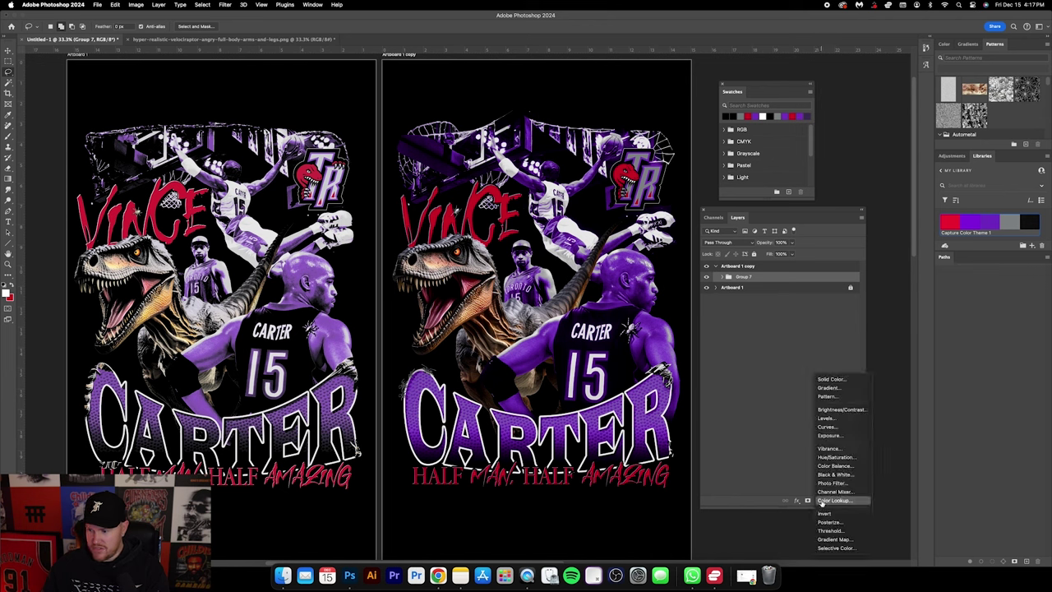
left_click(826, 418)
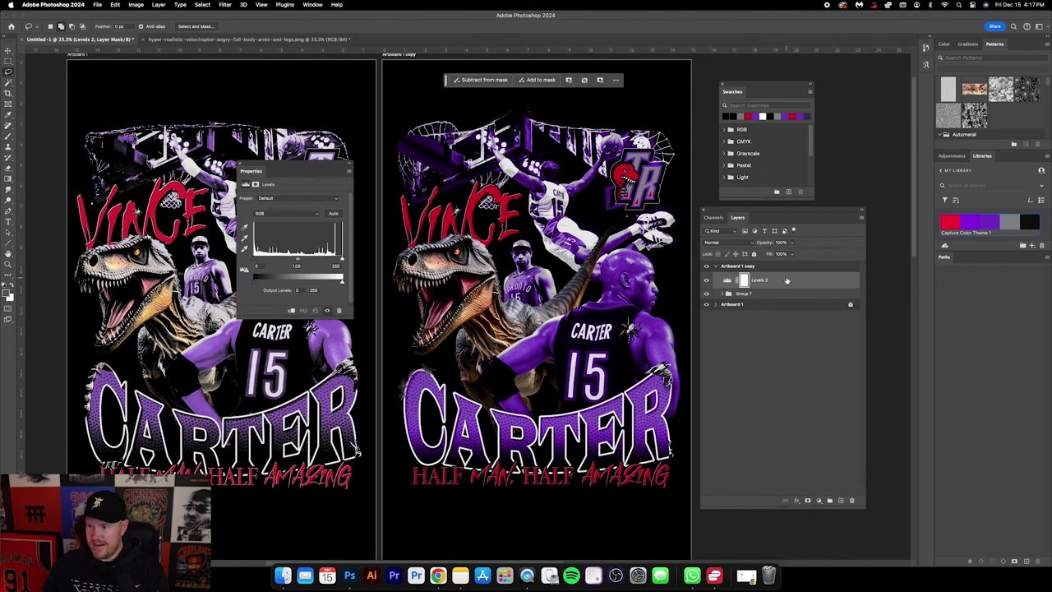
right_click(787, 281)
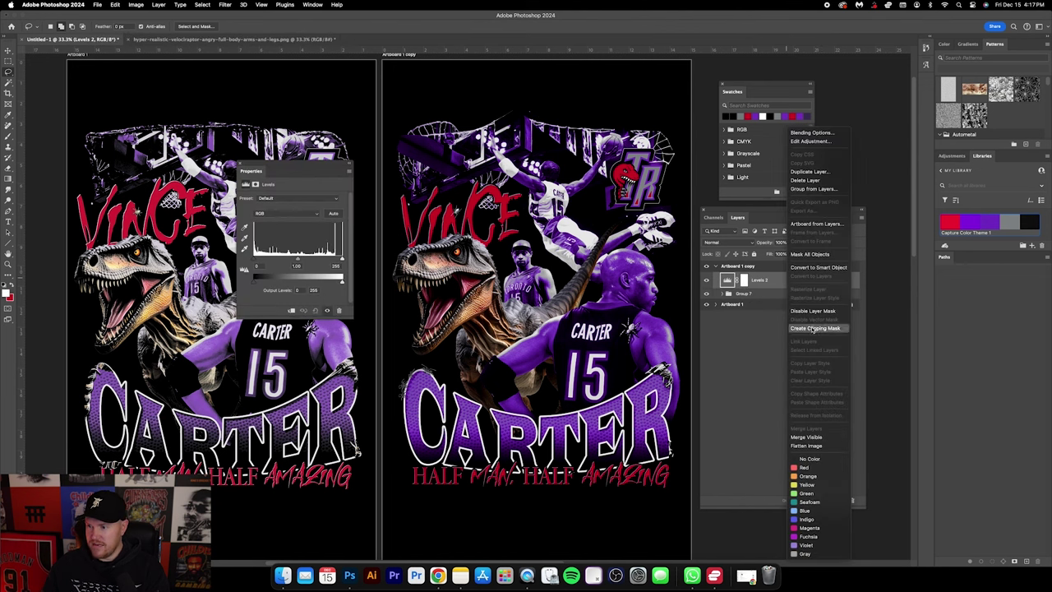
left_click(814, 328)
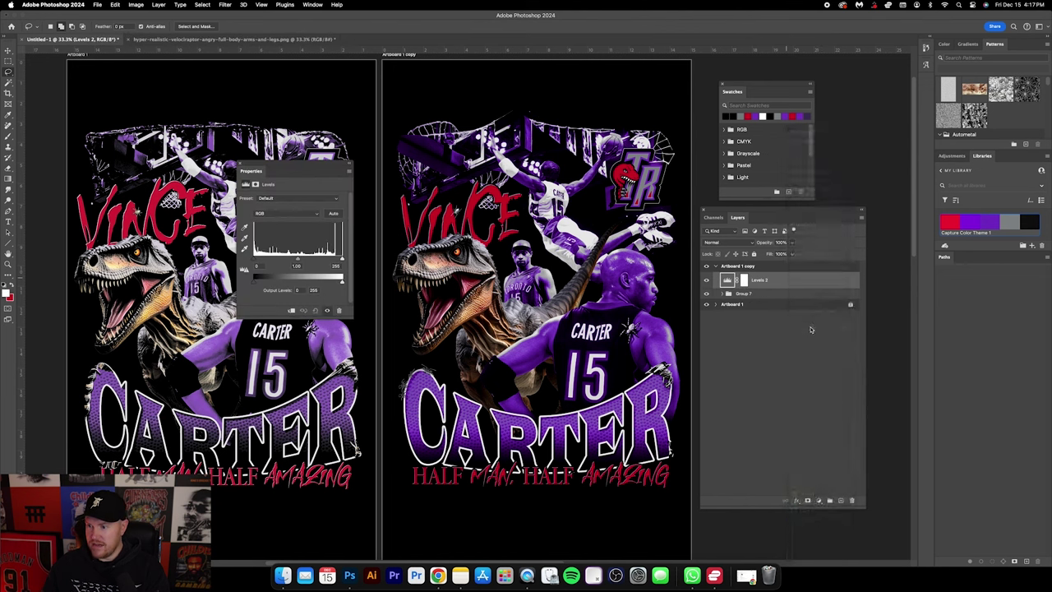
Step: Adjust the clipped Levels layer's input levels to shadows 35, midtones 1.18 and highlights 203, keeping its settings clear of the second artboard
left_click(734, 282)
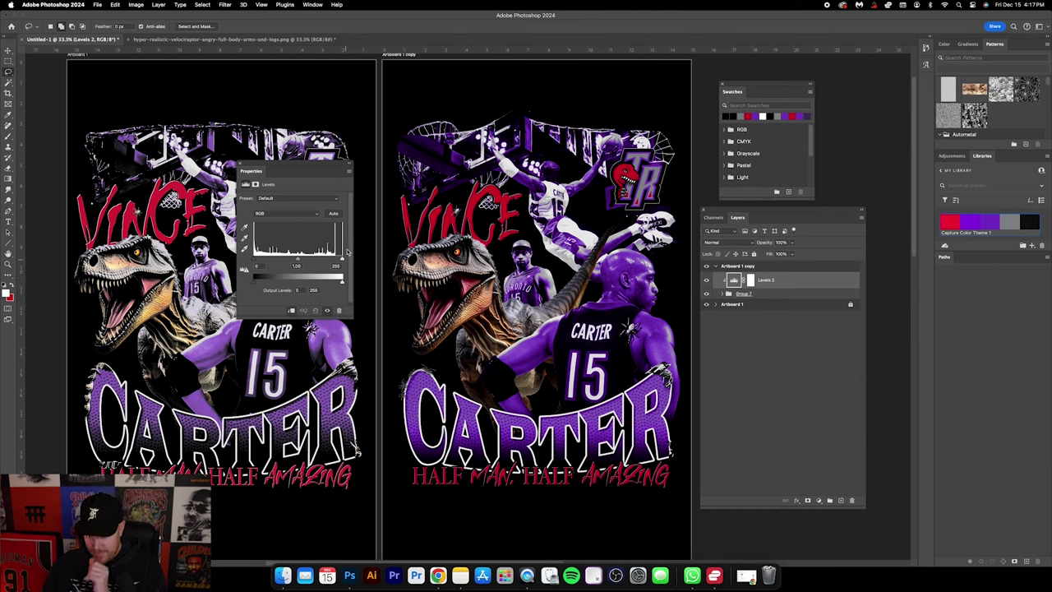
left_click_drag(285, 166, 369, 190)
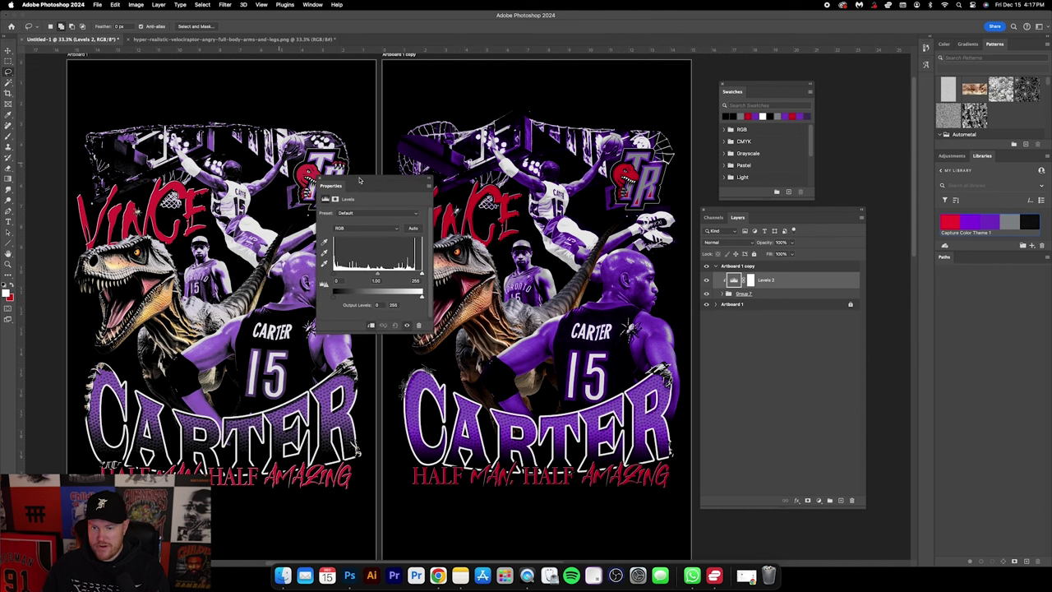
left_click(312, 4)
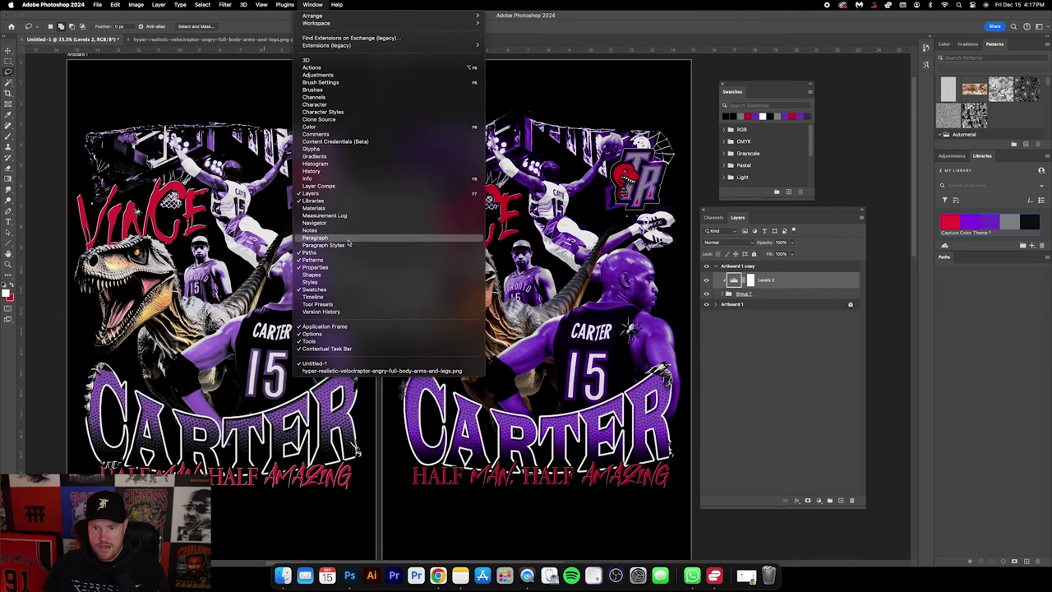
left_click(507, 131)
left_click_drag(380, 189, 330, 188)
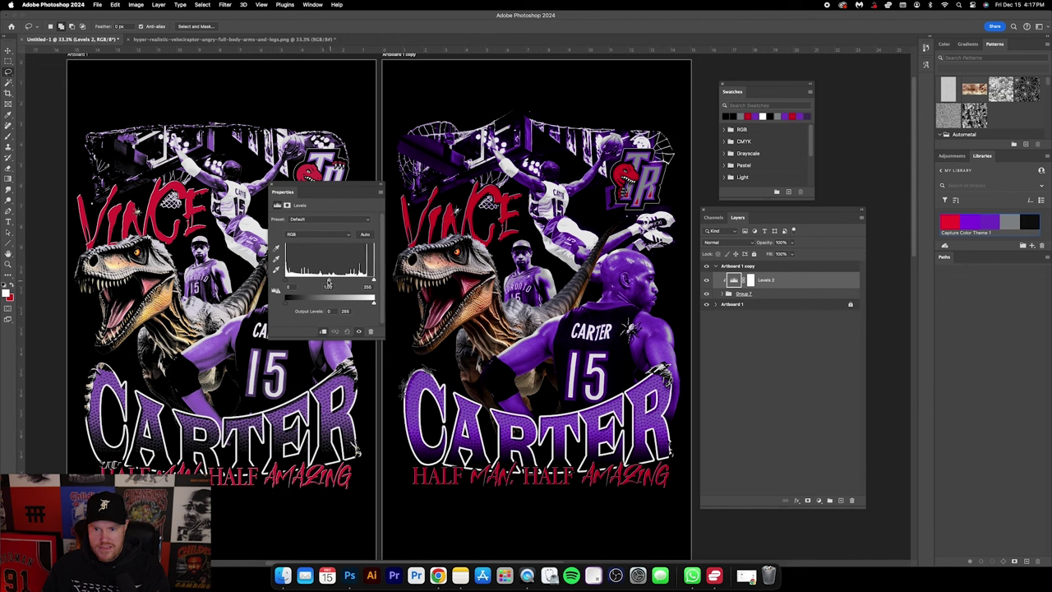
left_click_drag(325, 282, 323, 282)
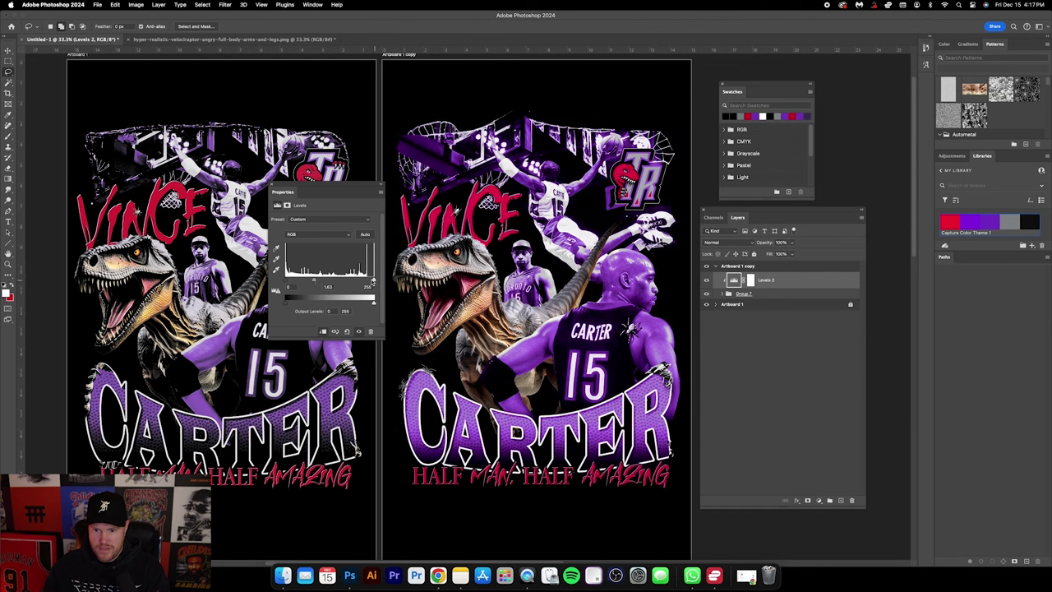
left_click_drag(372, 281, 363, 281)
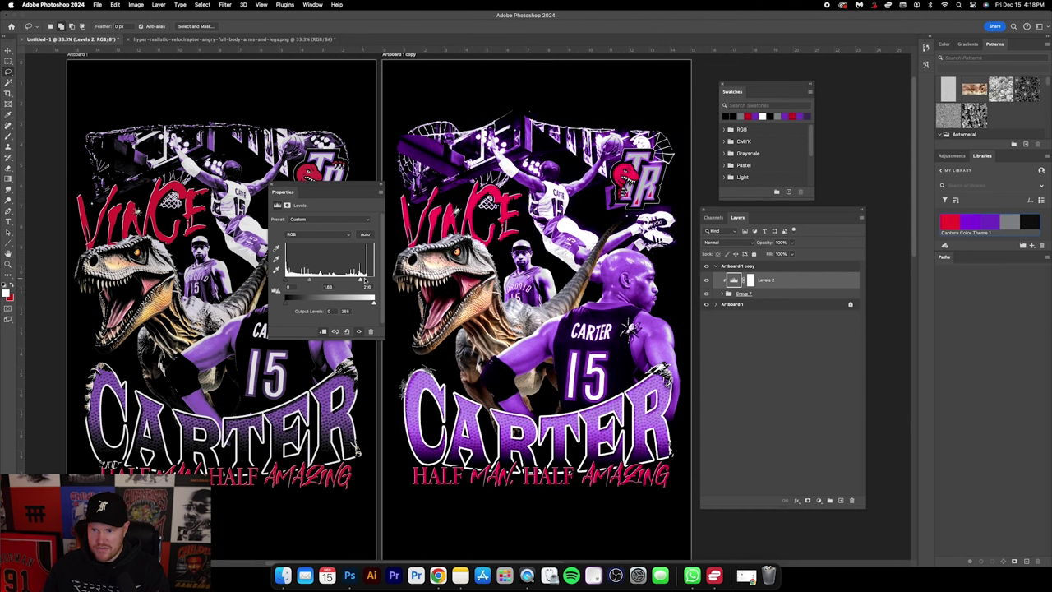
left_click_drag(286, 284, 315, 281)
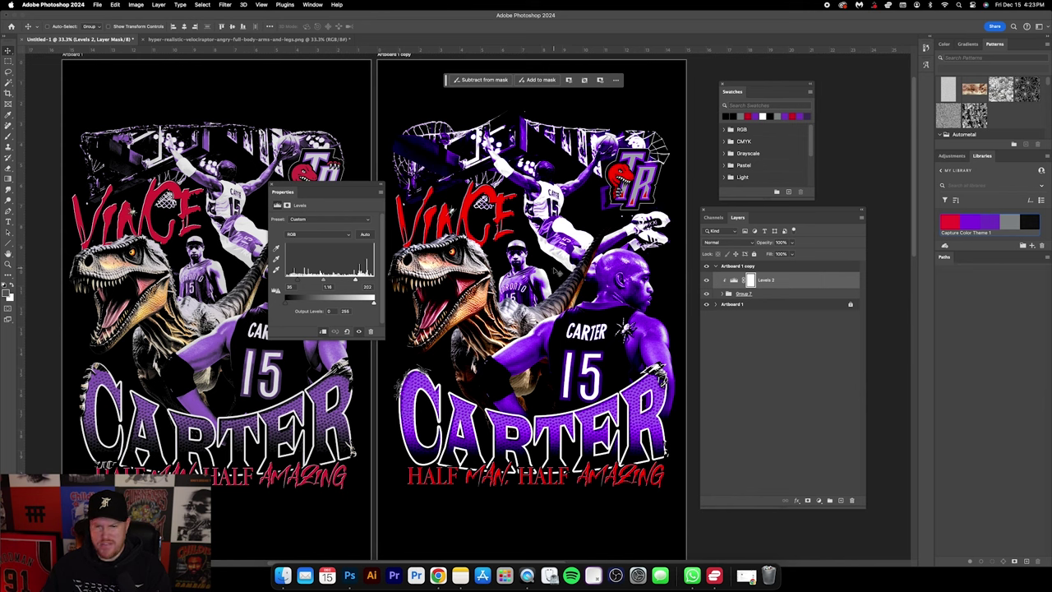
Step: Add a Selective Color adjustment layer above the Levels layer on the artboard copy and clip it to the group below
left_click(819, 500)
left_click(822, 504)
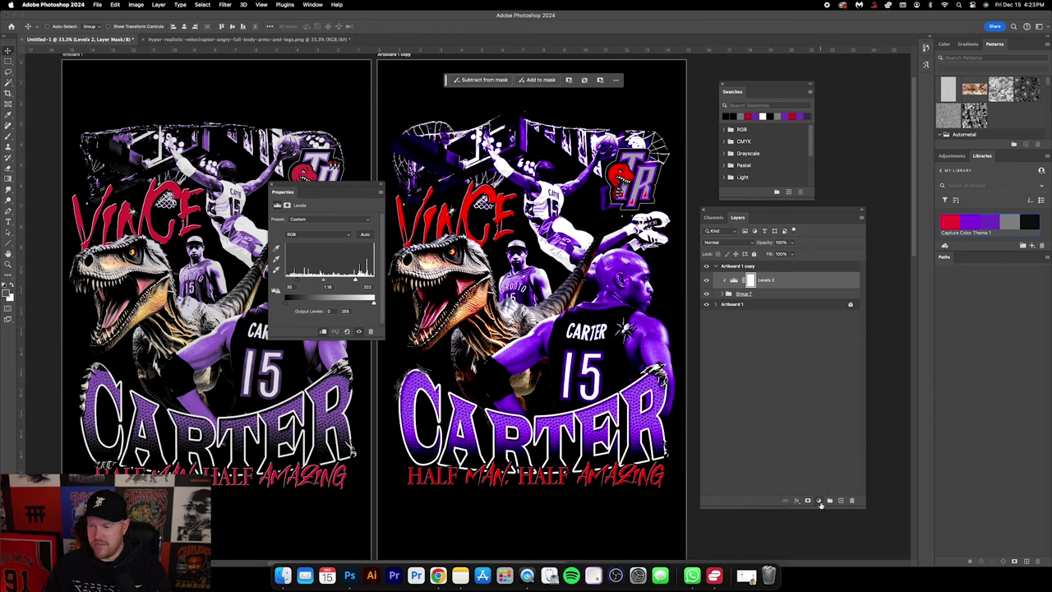
left_click(819, 501)
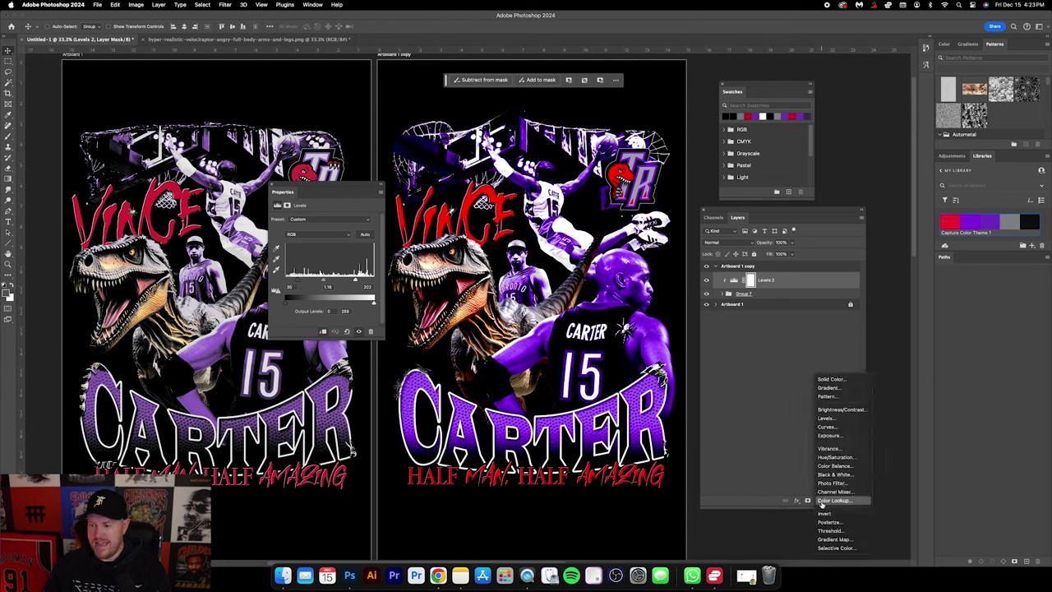
left_click(835, 547)
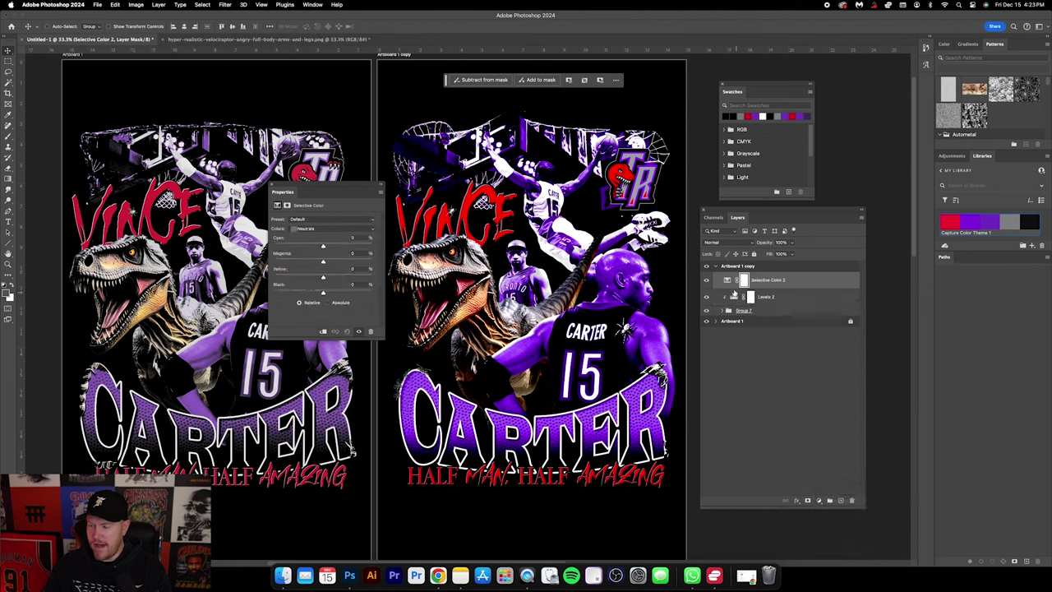
left_click(726, 280)
right_click(806, 284)
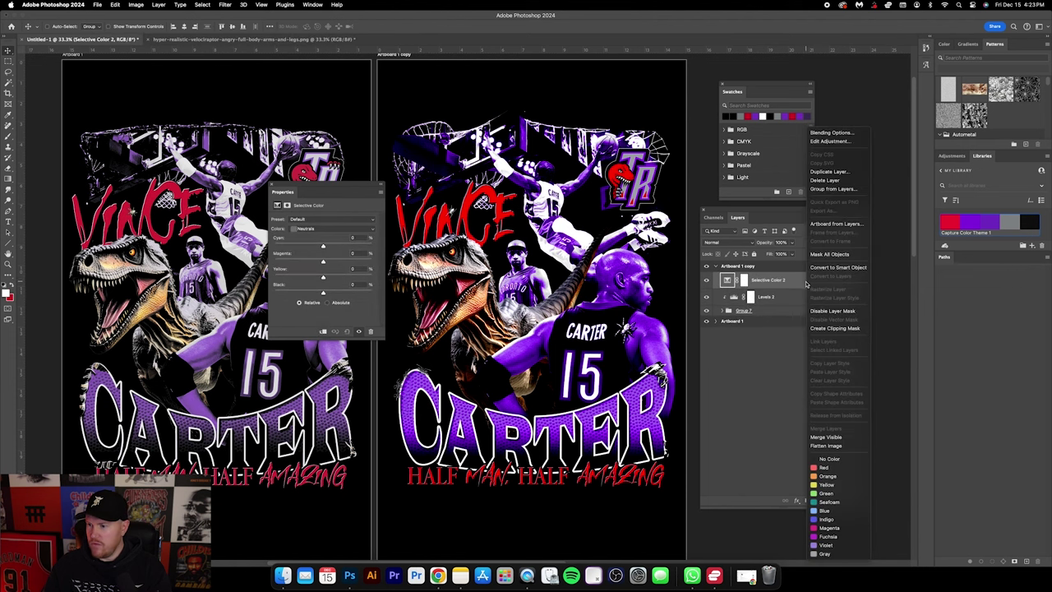
left_click(834, 328)
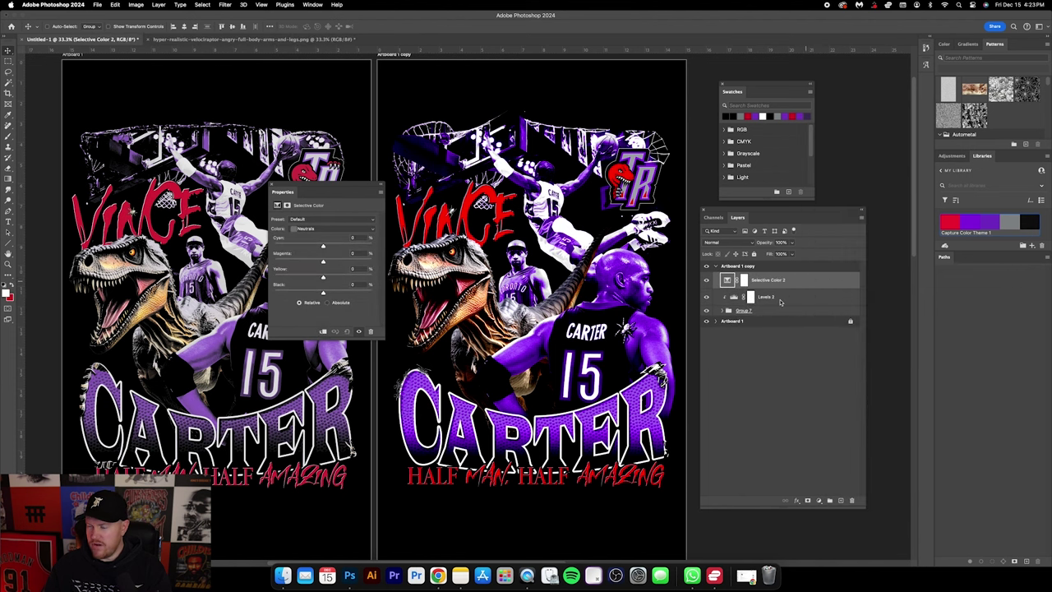
Step: Load the Vintage Photo 02.asv preset into the Selective Color layer and inspect its values for the Blacks range
left_click(380, 193)
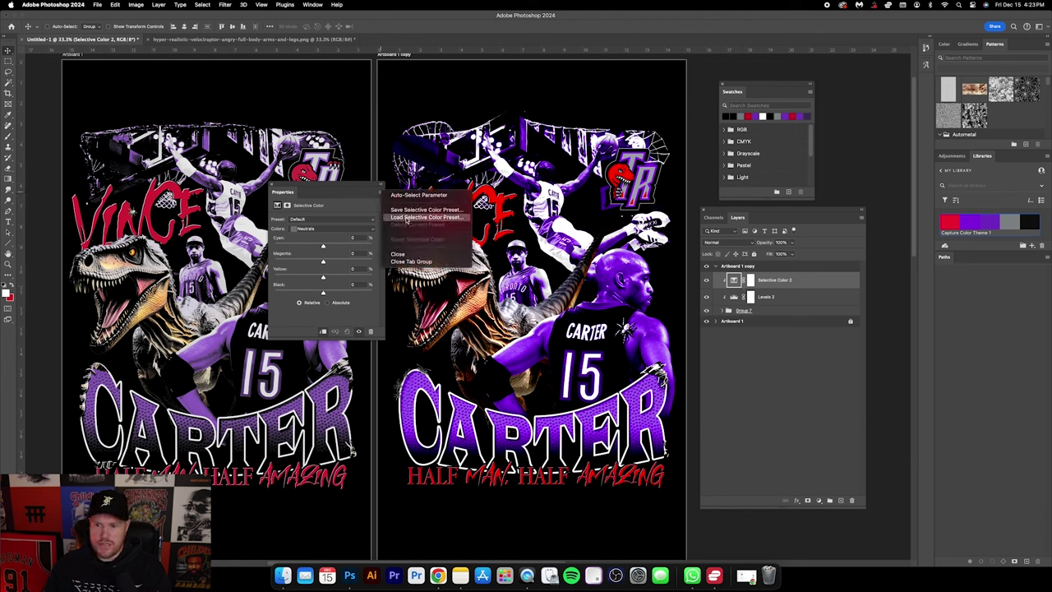
left_click(406, 218)
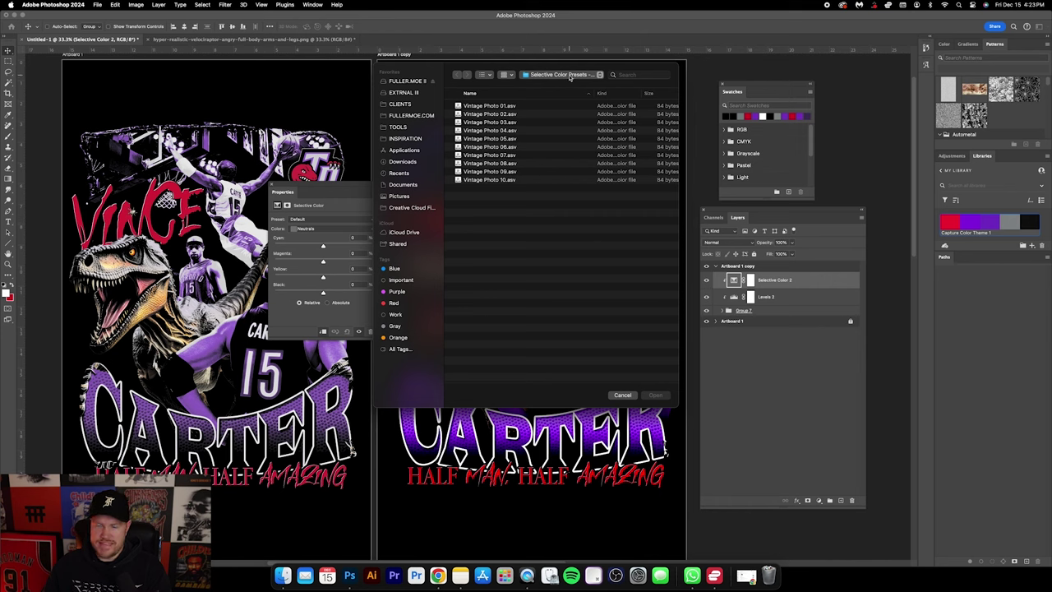
left_click(529, 116)
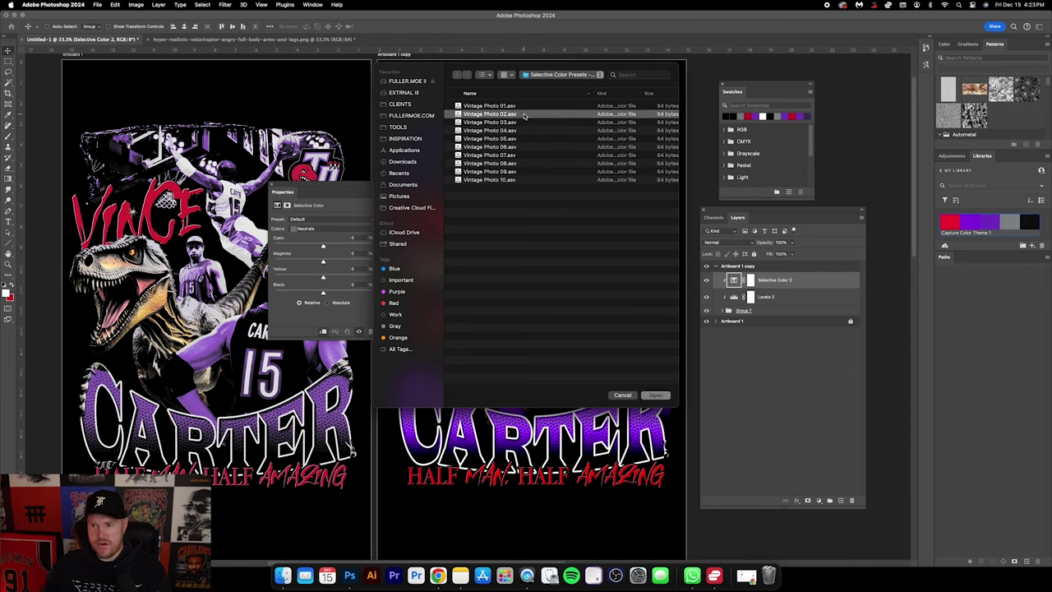
left_click(655, 395)
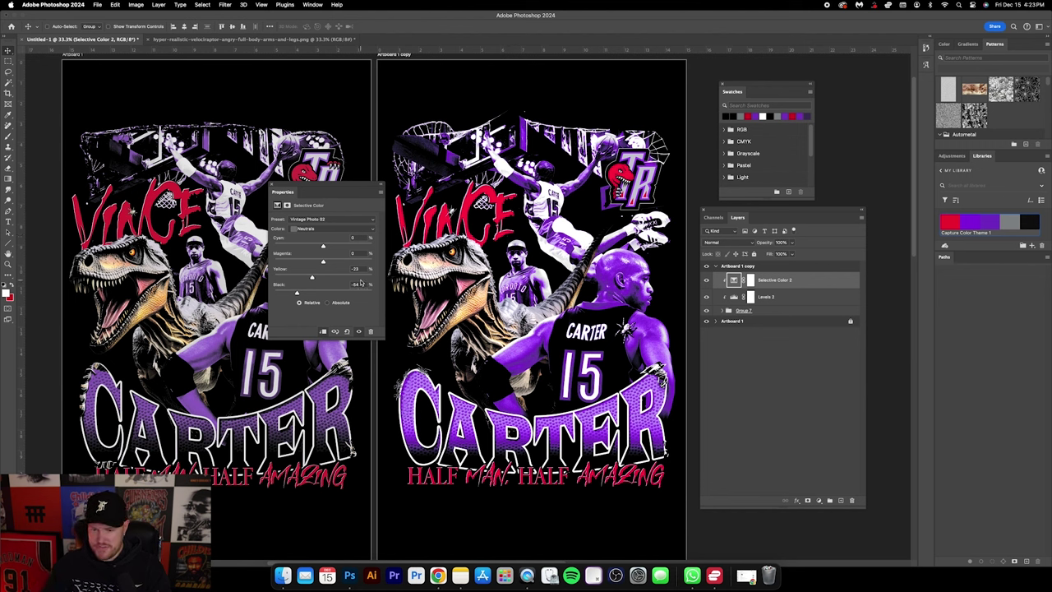
left_click(324, 227)
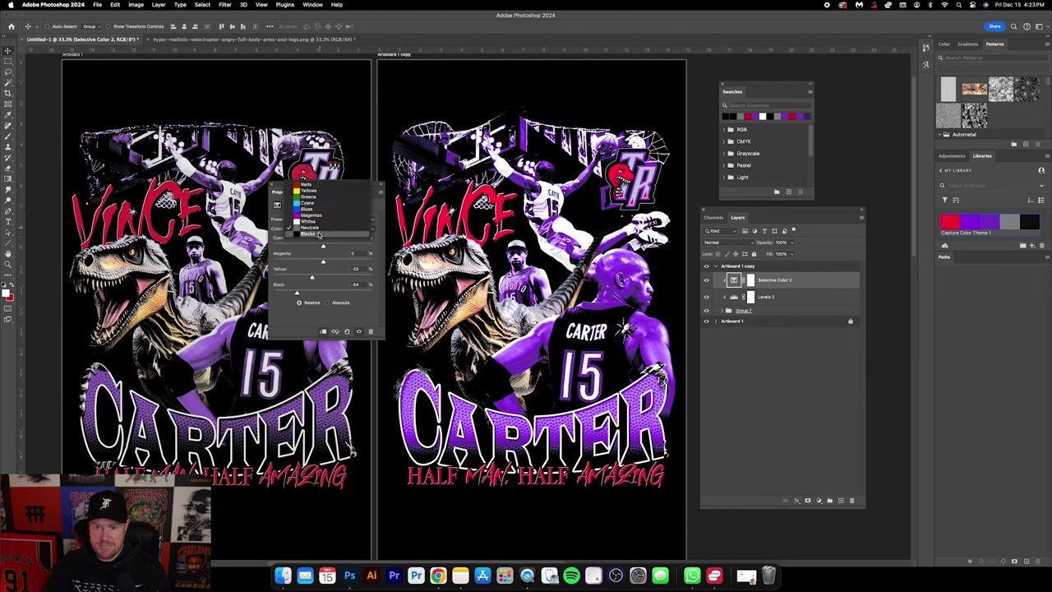
left_click(319, 234)
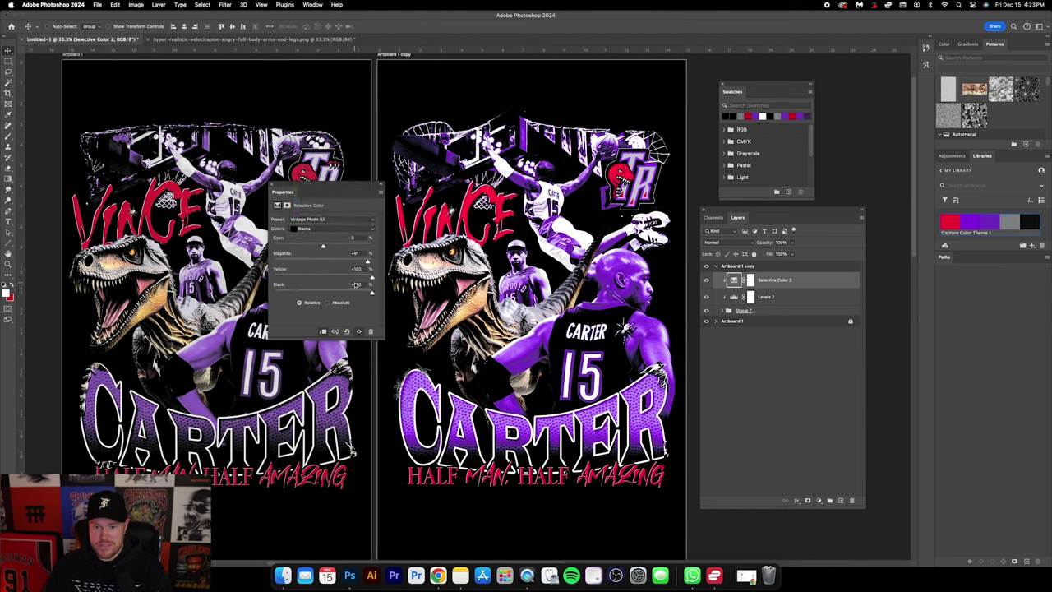
left_click(325, 230)
left_click(312, 221)
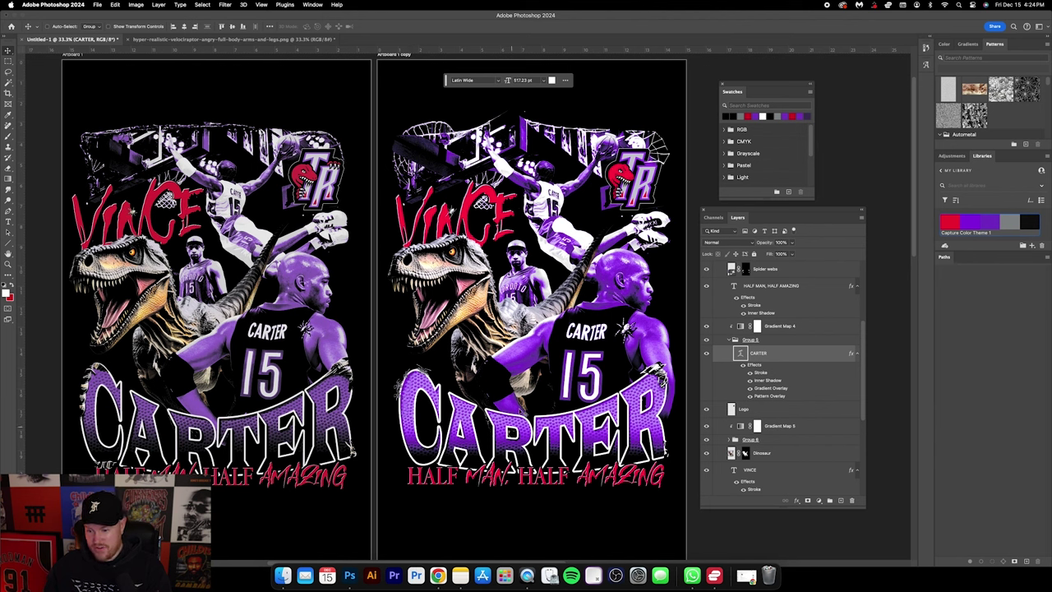
Step: Shift the gradient overlay of the large CARTER text on the artboard copy slightly upward
double_click(799, 360)
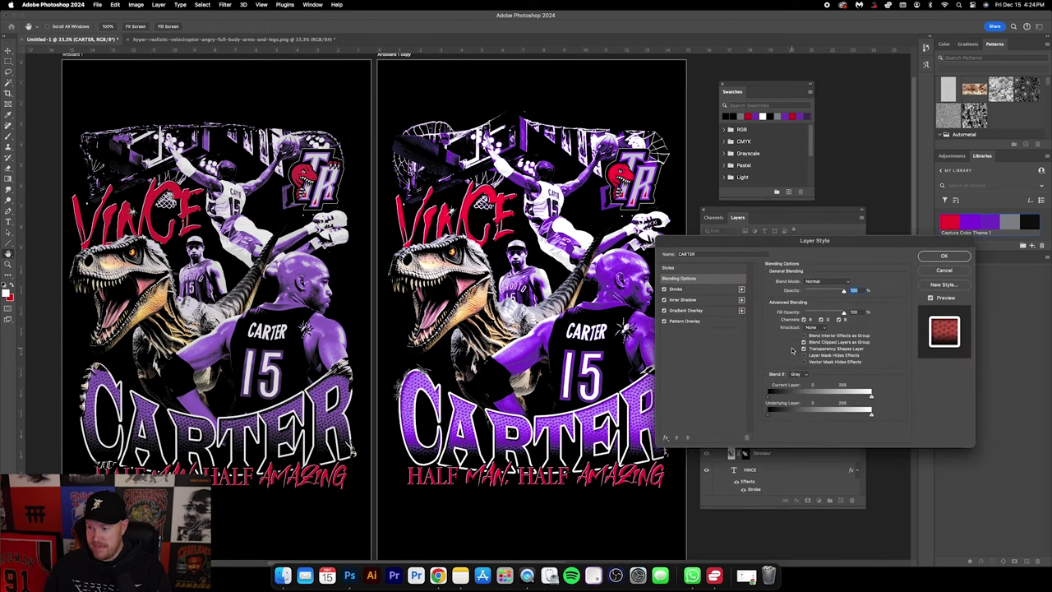
left_click(712, 312)
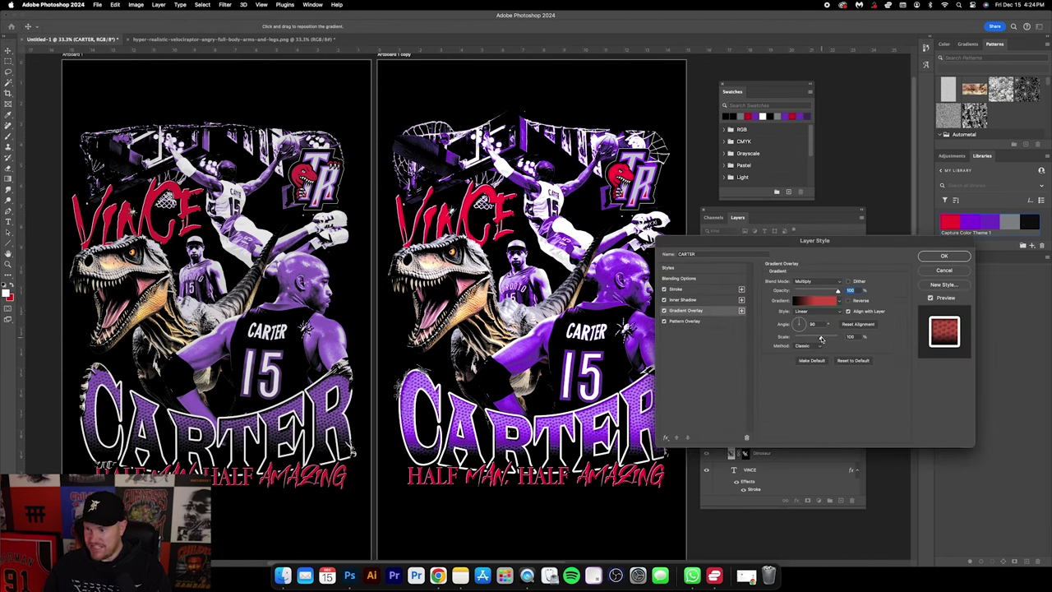
left_click(859, 337)
left_click_drag(511, 432, 508, 403)
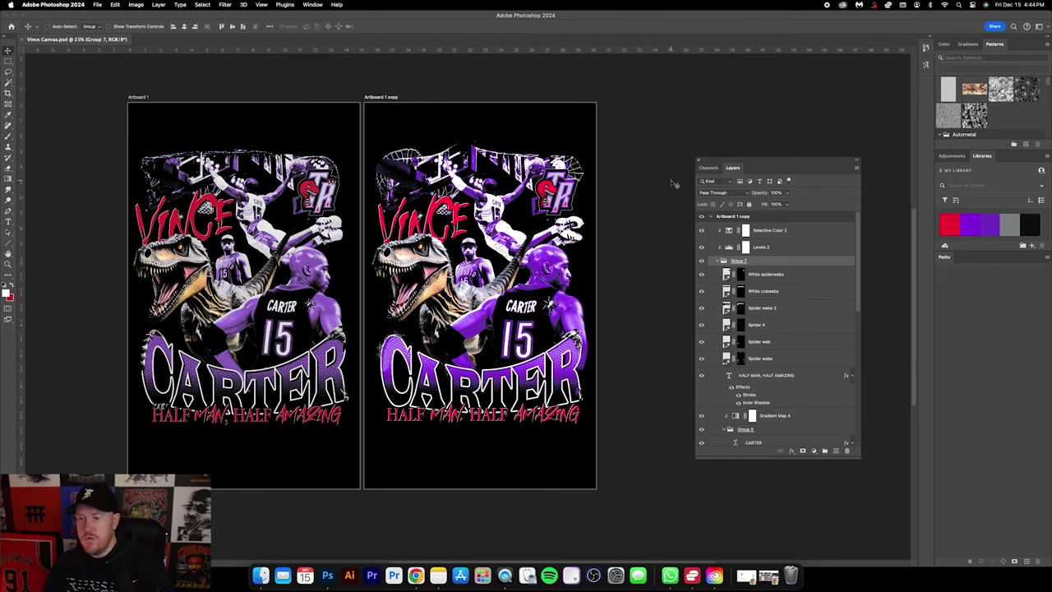
Step: Open the Mockible extension, place it beside the artboards and browse its mockup library
left_click(312, 4)
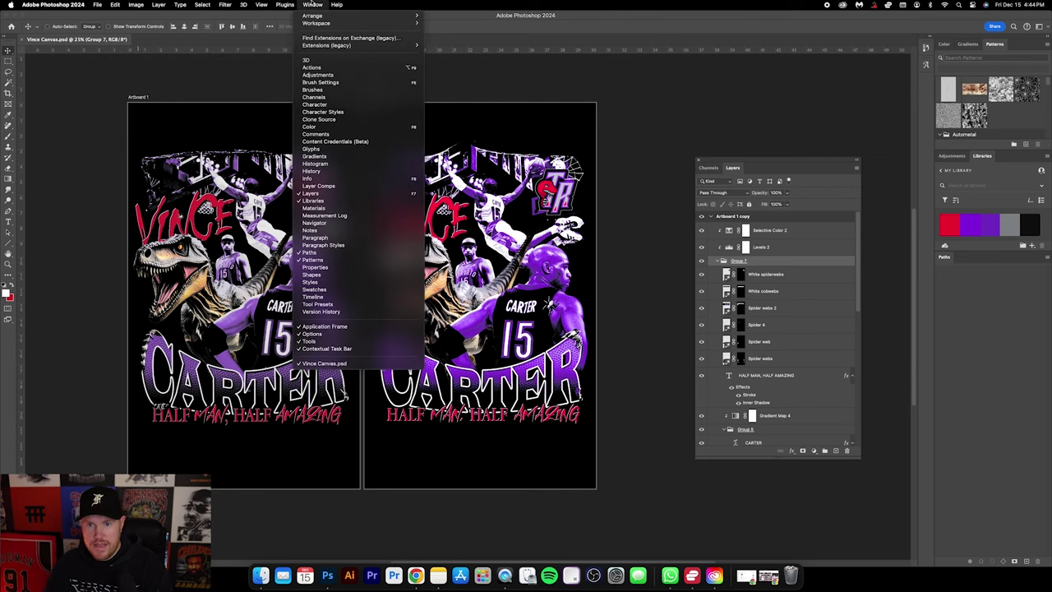
mouse_move(329, 46)
left_click(444, 47)
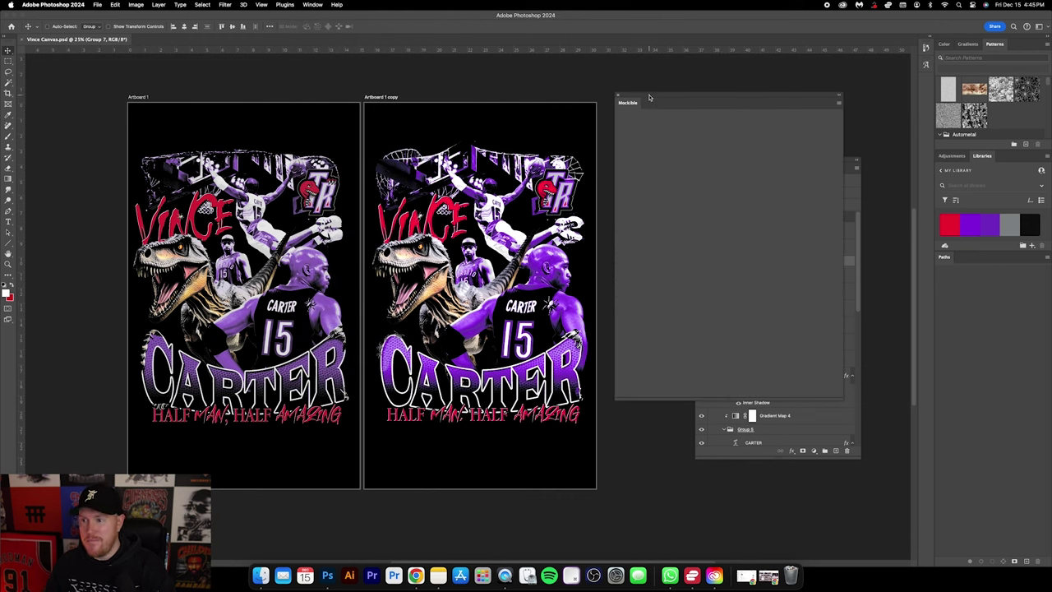
left_click_drag(650, 98, 644, 106)
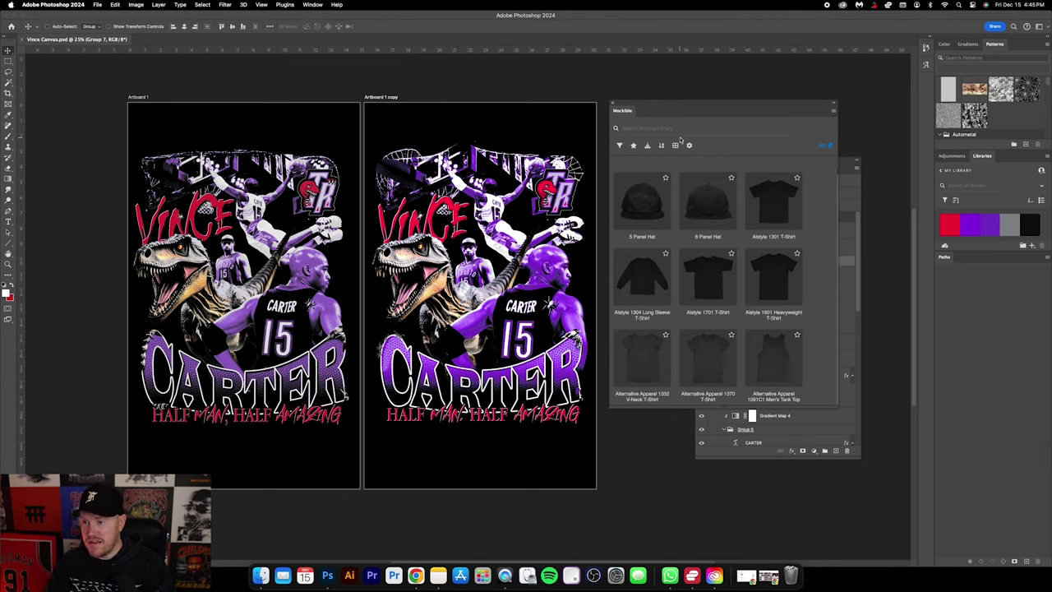
scroll(716, 209, "down", 5)
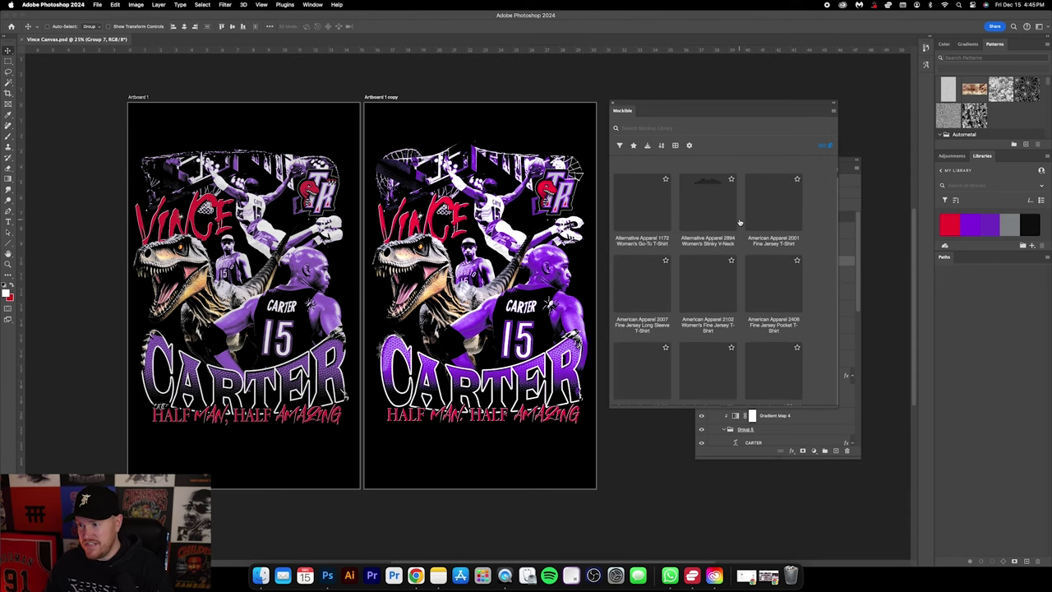
scroll(740, 221, "down", 5)
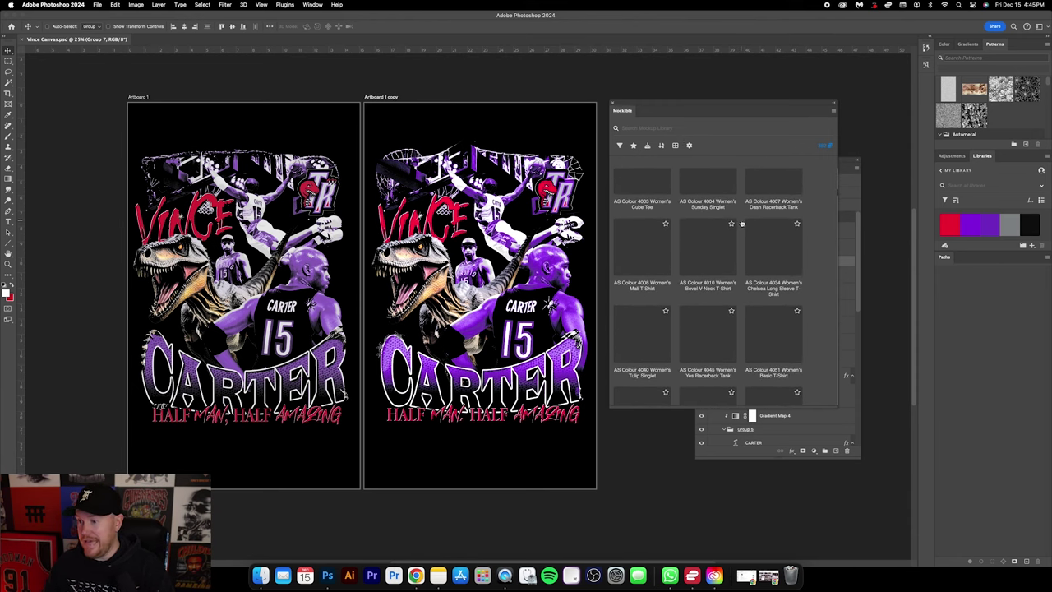
scroll(741, 222, "up", 10)
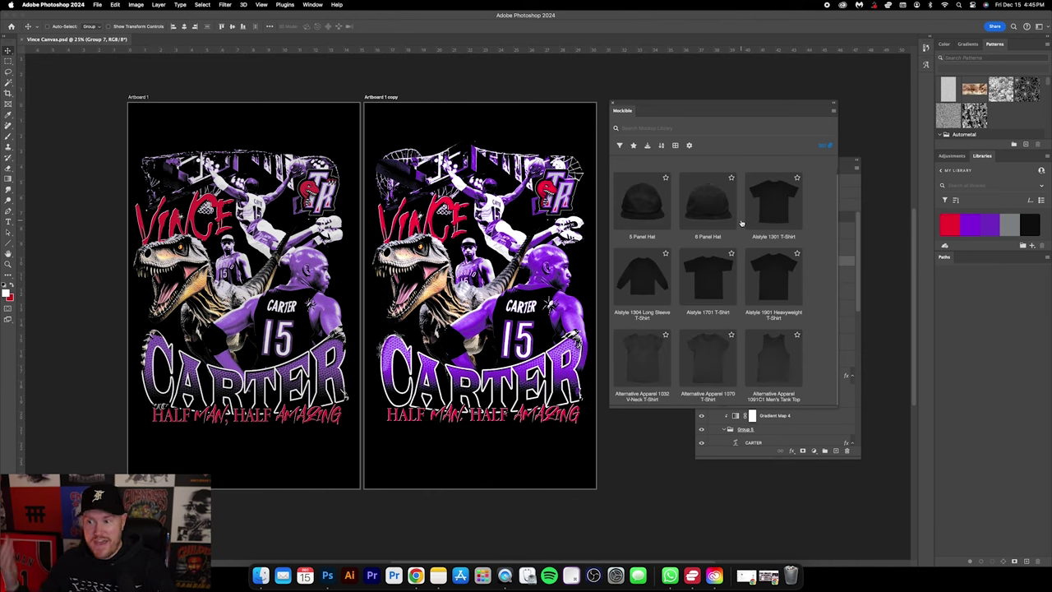
Step: Search the mockup library for "Shaka" and open the Shaka Wear 7.5oz Max Heavyweight T-Shirt entry
left_click(647, 129)
type("Shaka")
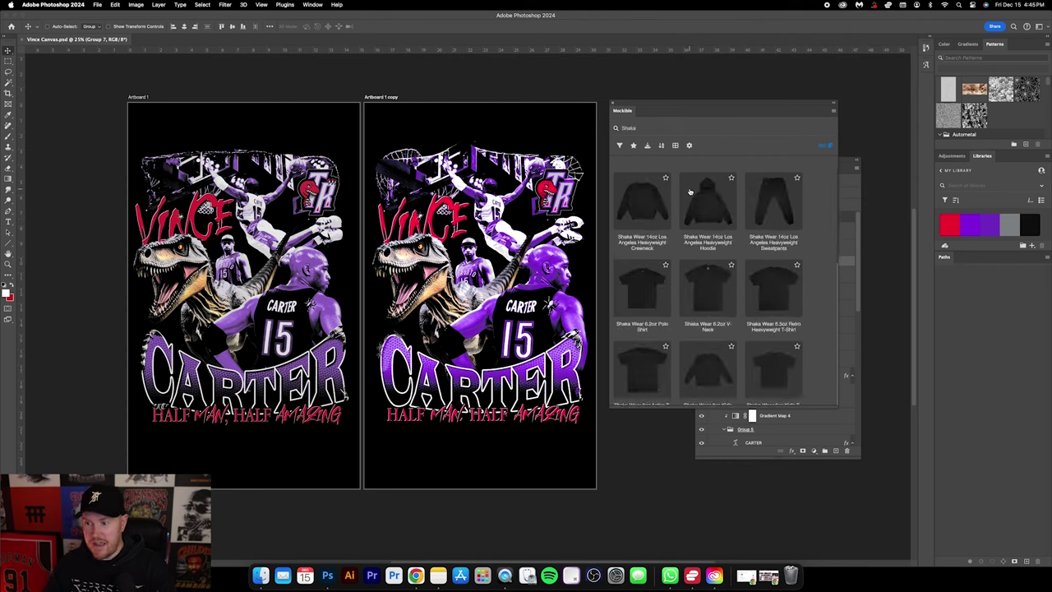
scroll(723, 222, "down", 2)
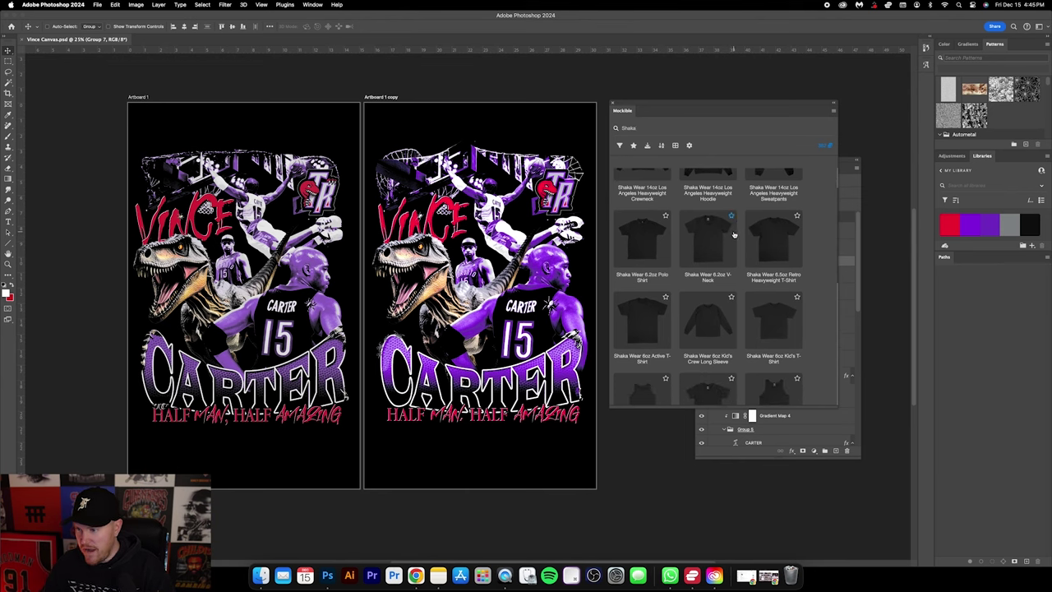
scroll(738, 235, "down", 3)
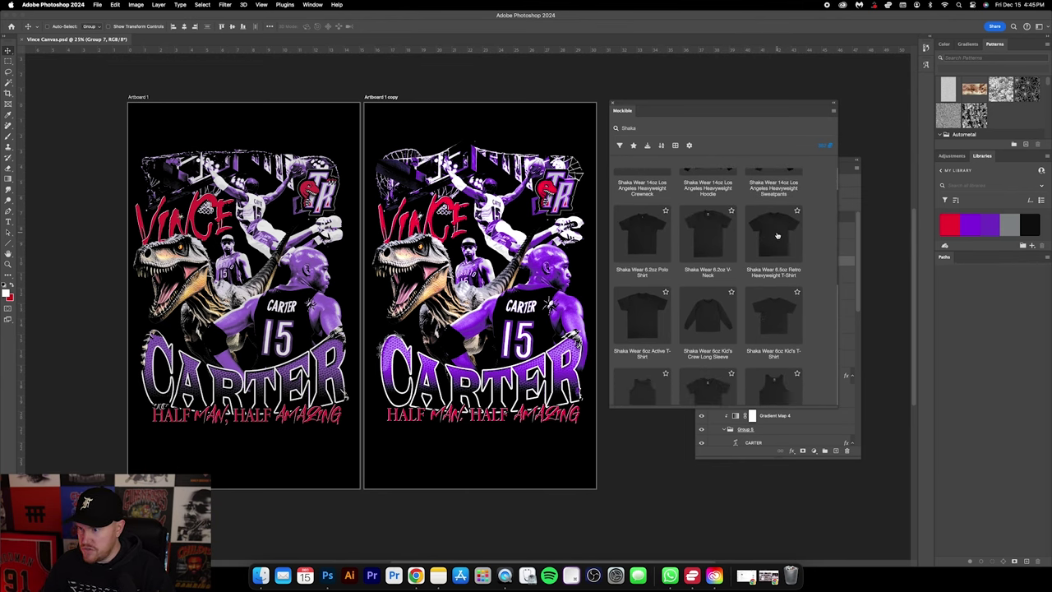
scroll(773, 235, "up", 1)
scroll(774, 238, "down", 3)
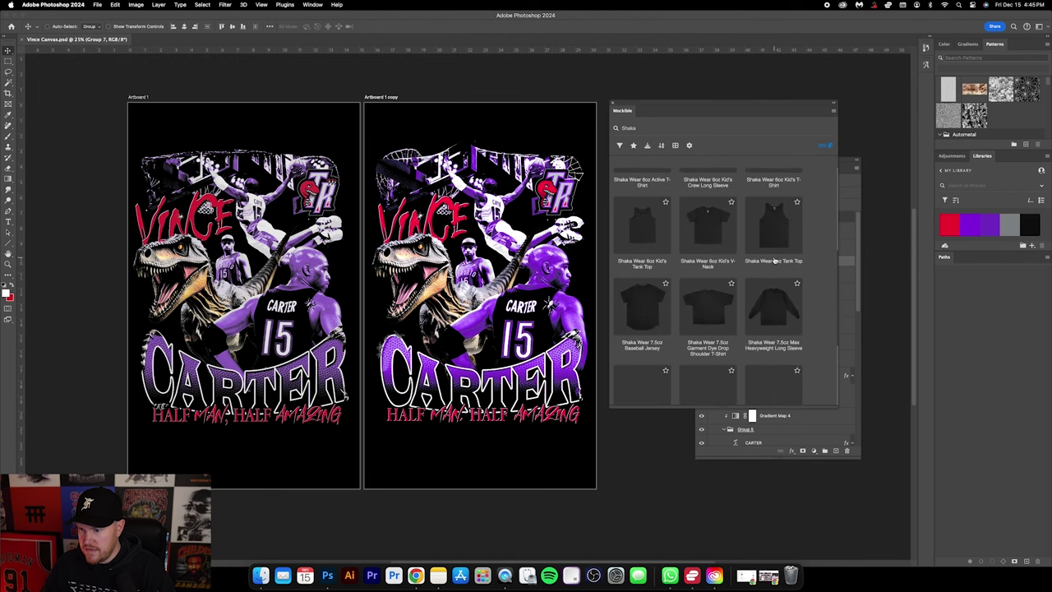
scroll(774, 260, "down", 3)
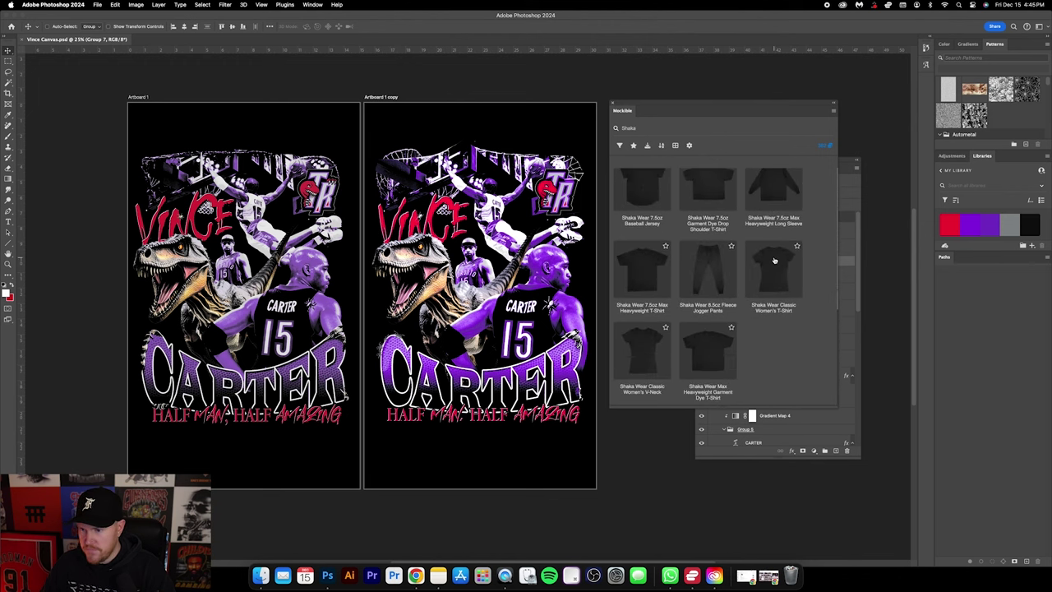
left_click(651, 263)
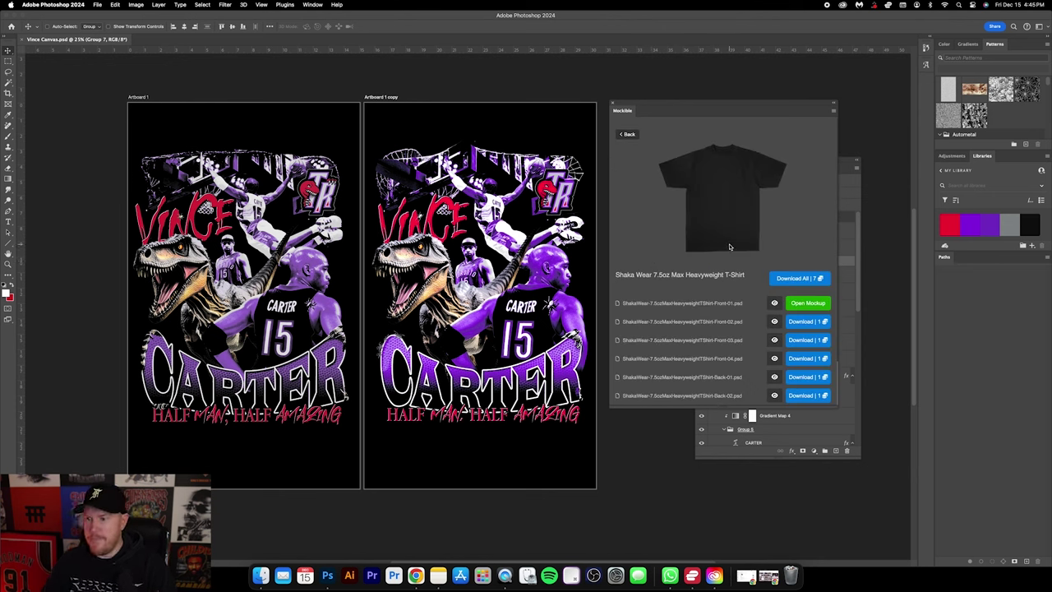
Step: Preview the shirt's front mockups, then download and open ShakaWear-7.5ozMaxHeavyweightTShirt-Front-03.psd
scroll(731, 248, "down", 1)
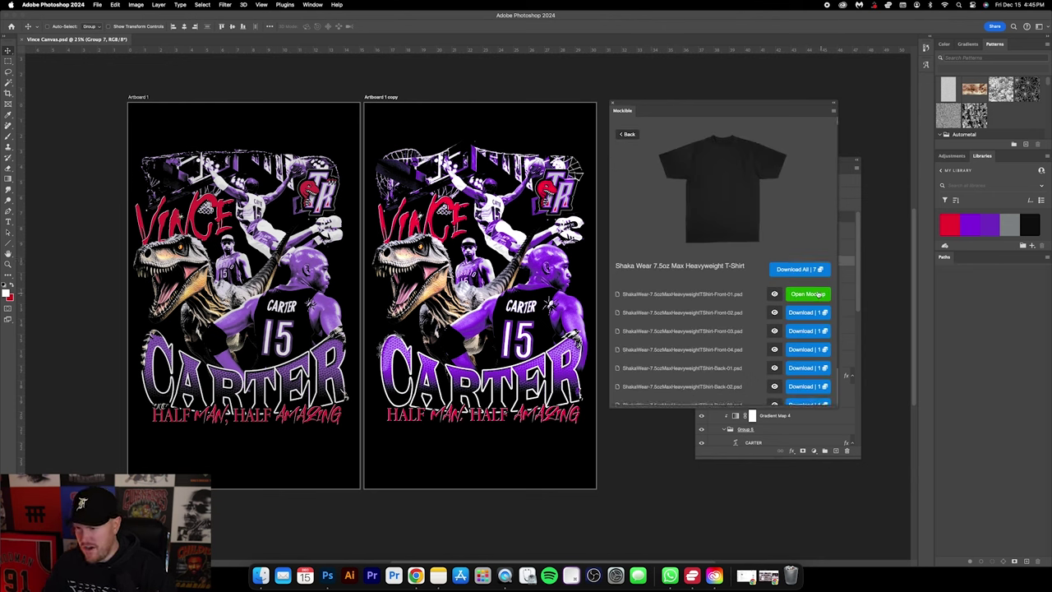
scroll(785, 302, "down", 2)
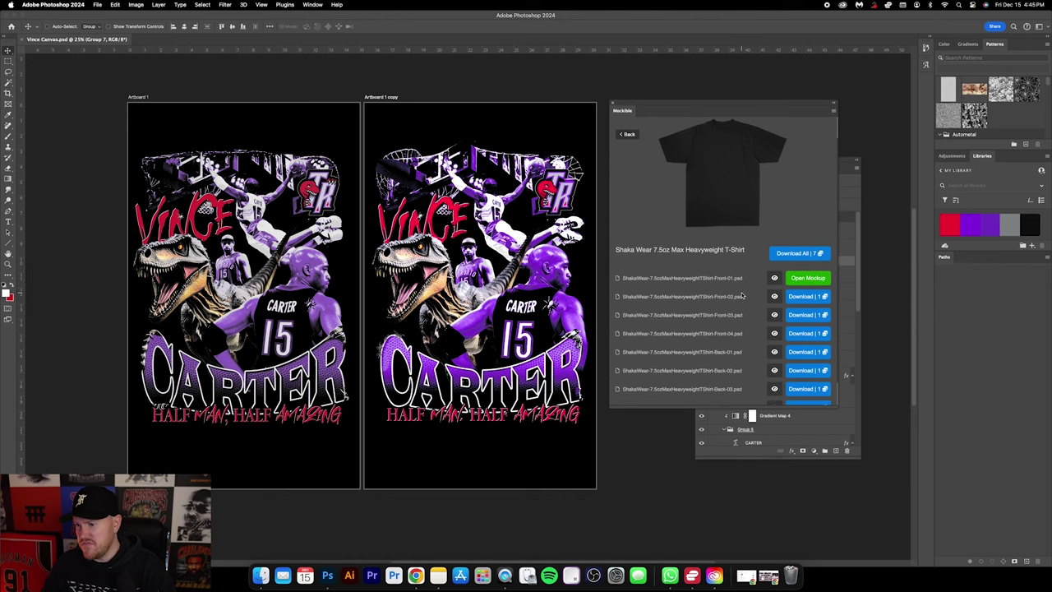
mouse_move(773, 299)
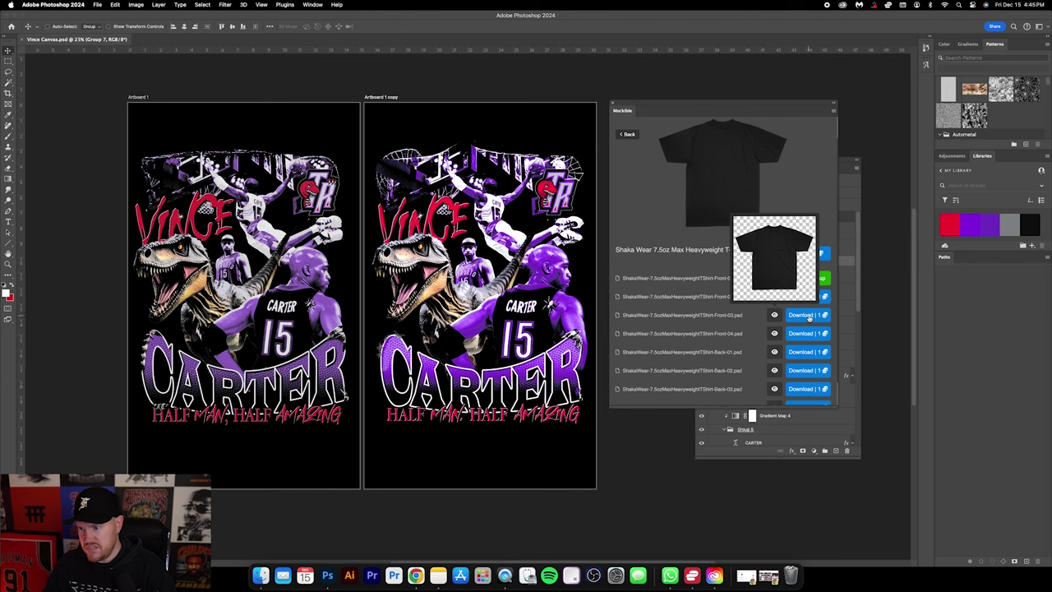
left_click(809, 316)
left_click(806, 315)
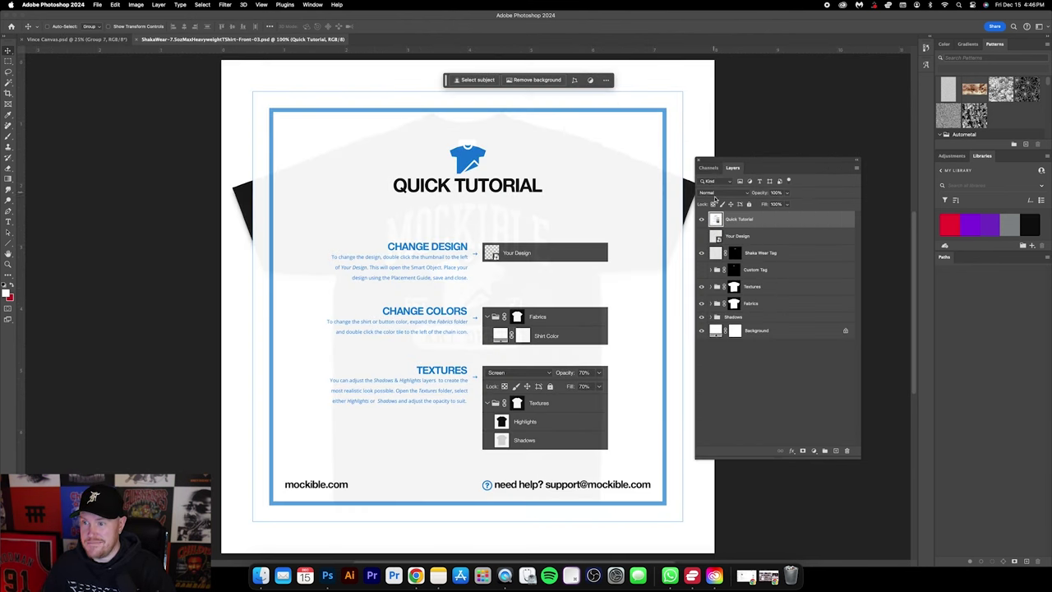
Step: Hide the Quick Tutorial layer in the T-shirt mockup so the whole shirt can be viewed
left_click(702, 219)
key("super+minus")
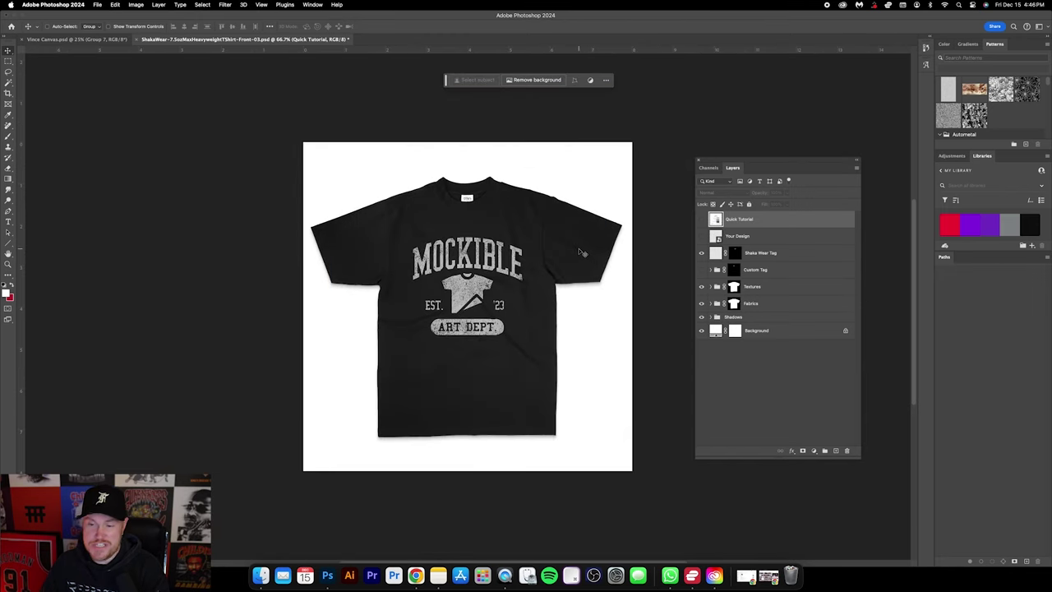
key("super+equal")
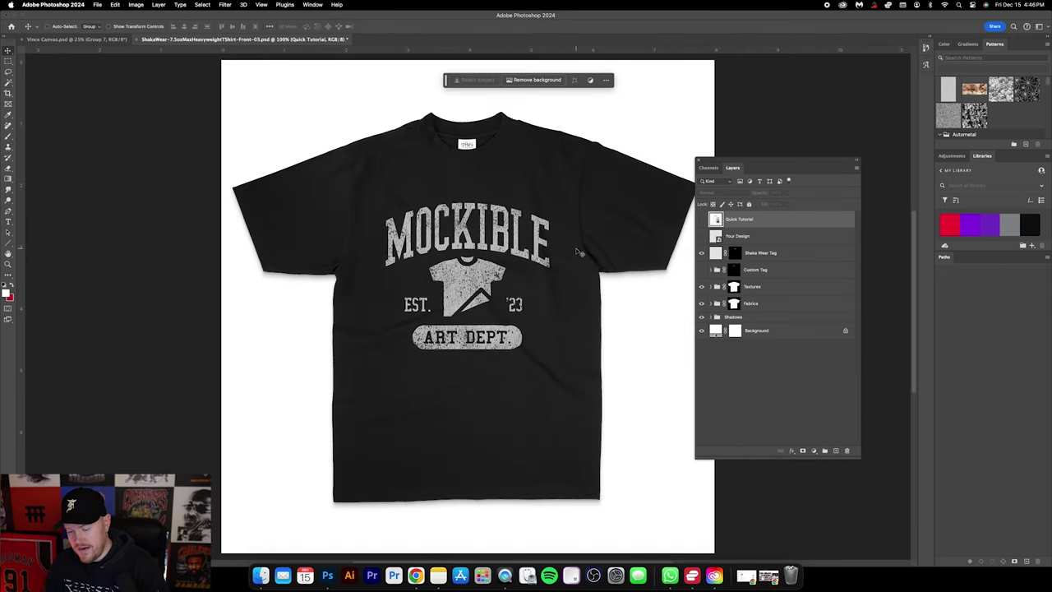
Step: In Vince Canvas.psd, merge all the layers inside Artboard 1 copy into one layer and copy the whole merged artwork
left_click(86, 40)
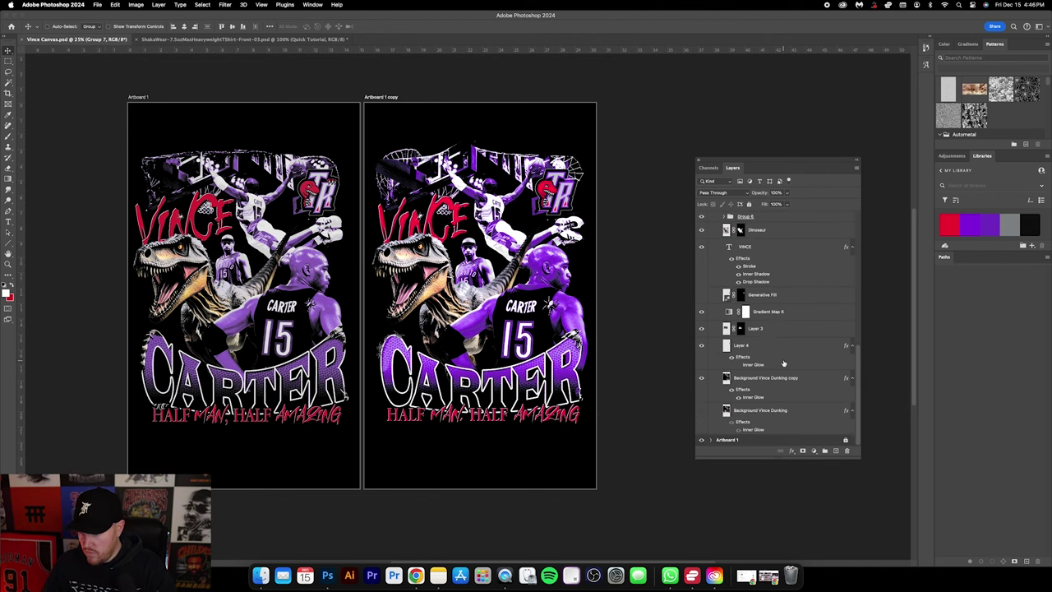
left_click(768, 415)
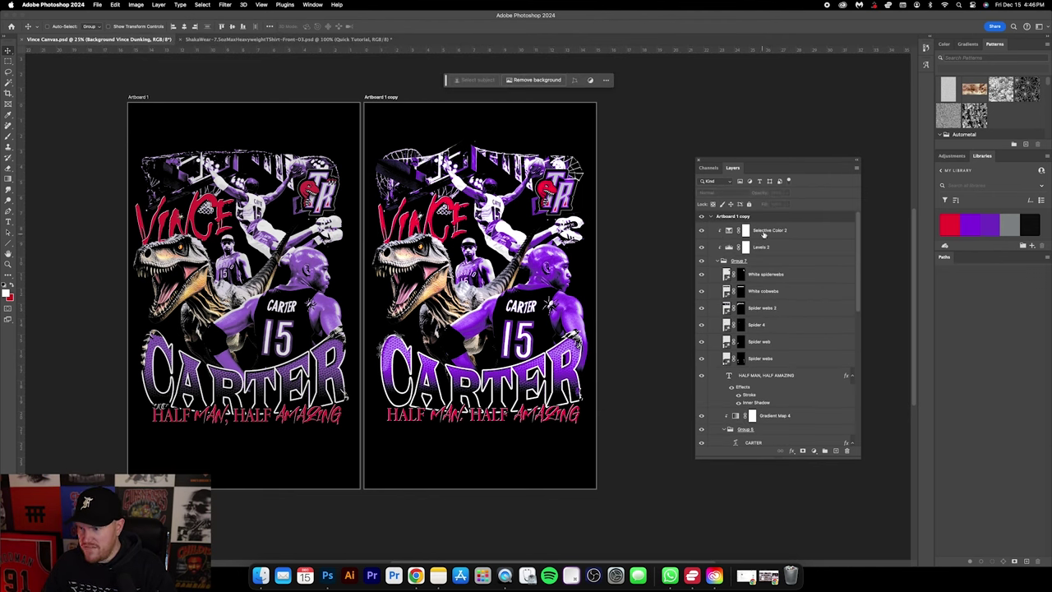
left_click(767, 231, "shift")
right_click(770, 232)
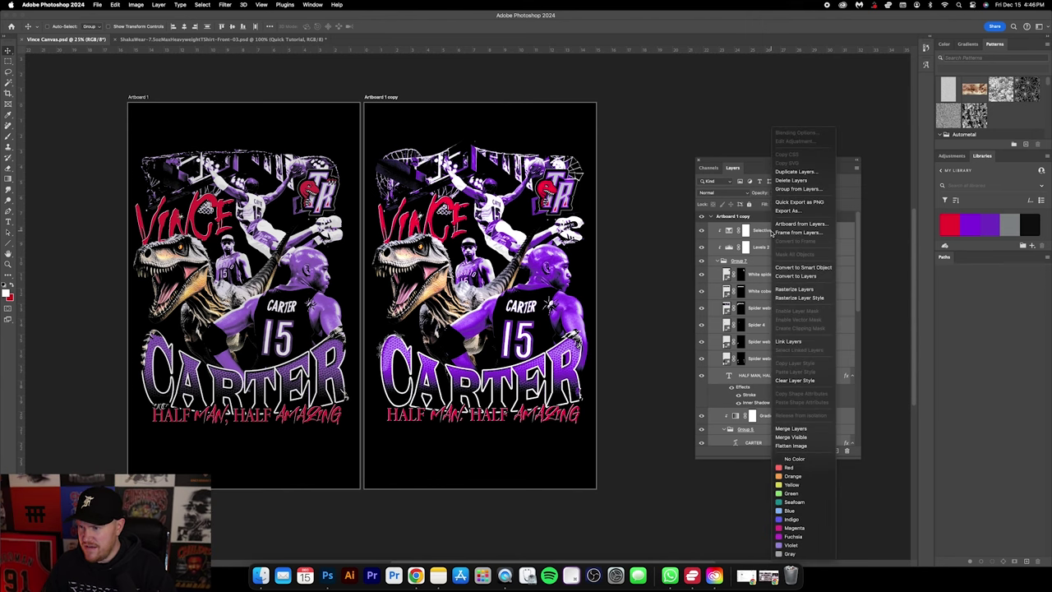
left_click(803, 429)
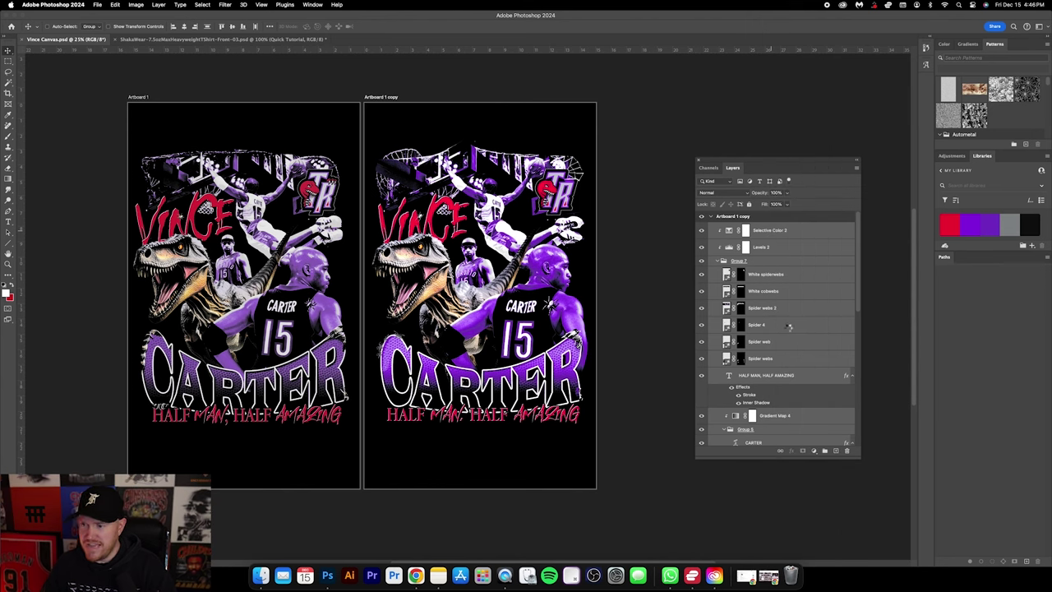
key("super+a")
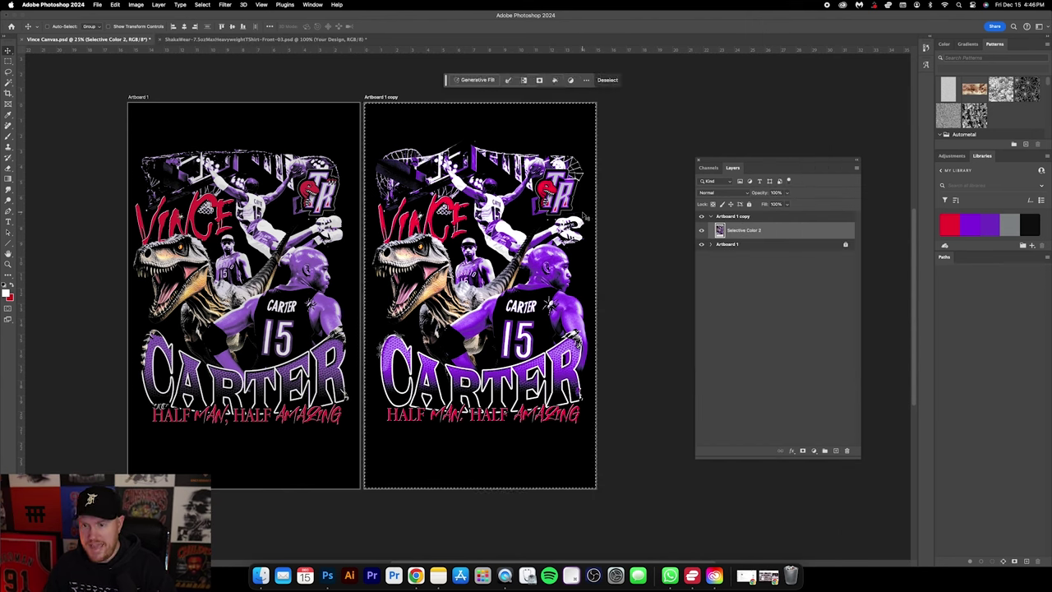
key("super+c")
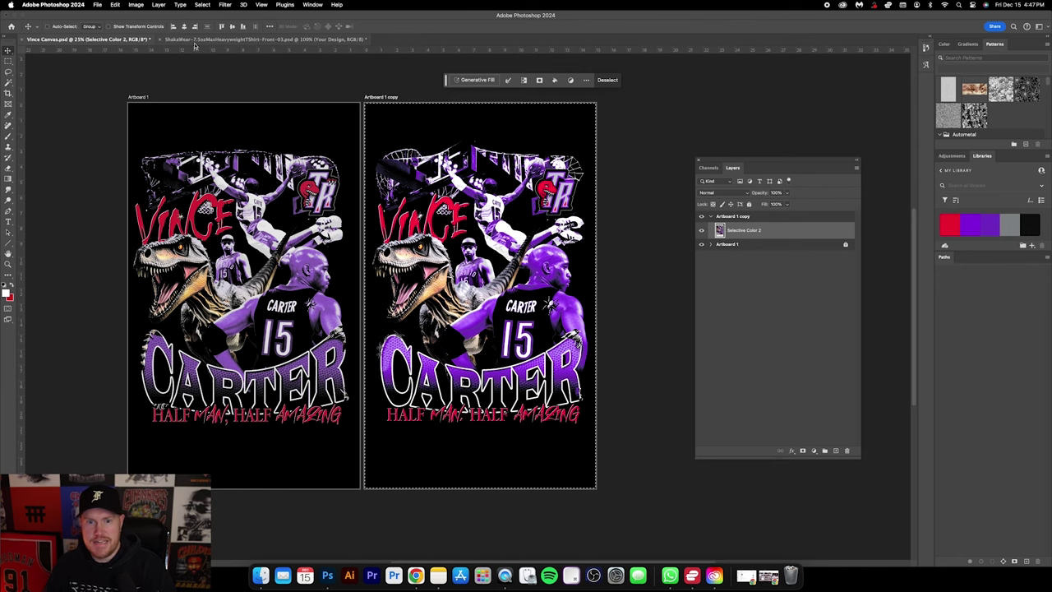
Step: Open the contents of the Your Design smart object in the Shaka Wear mockup and show its Placement Guide layer
left_click(263, 39)
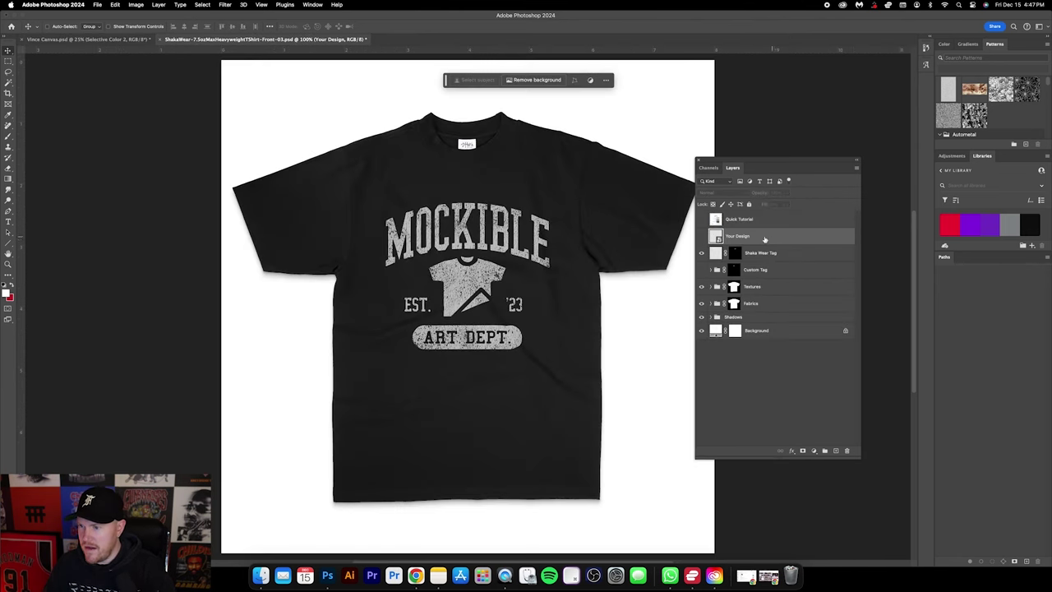
double_click(716, 236)
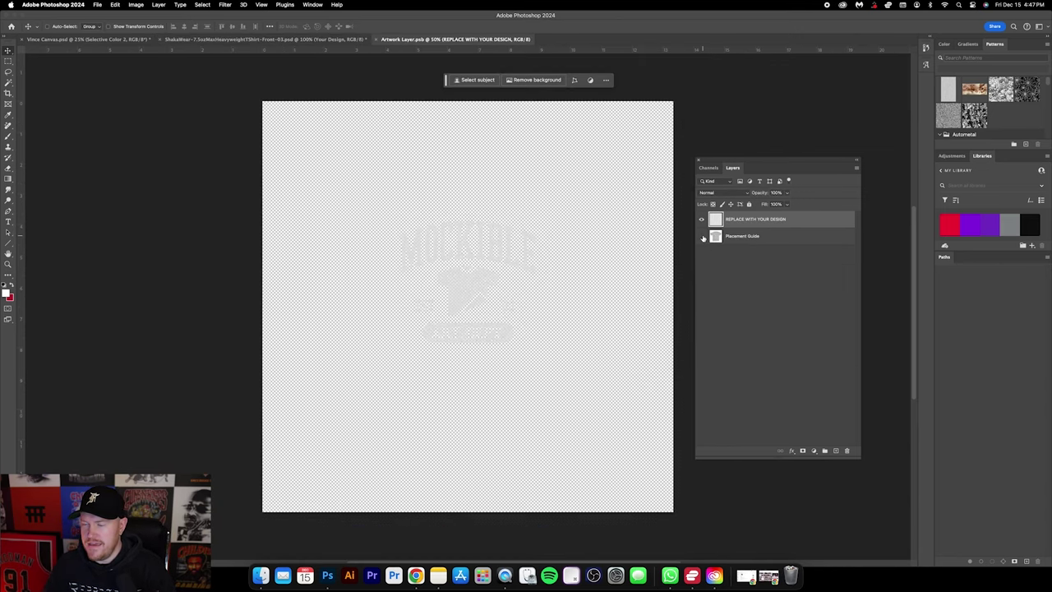
left_click(703, 237)
left_click(733, 236)
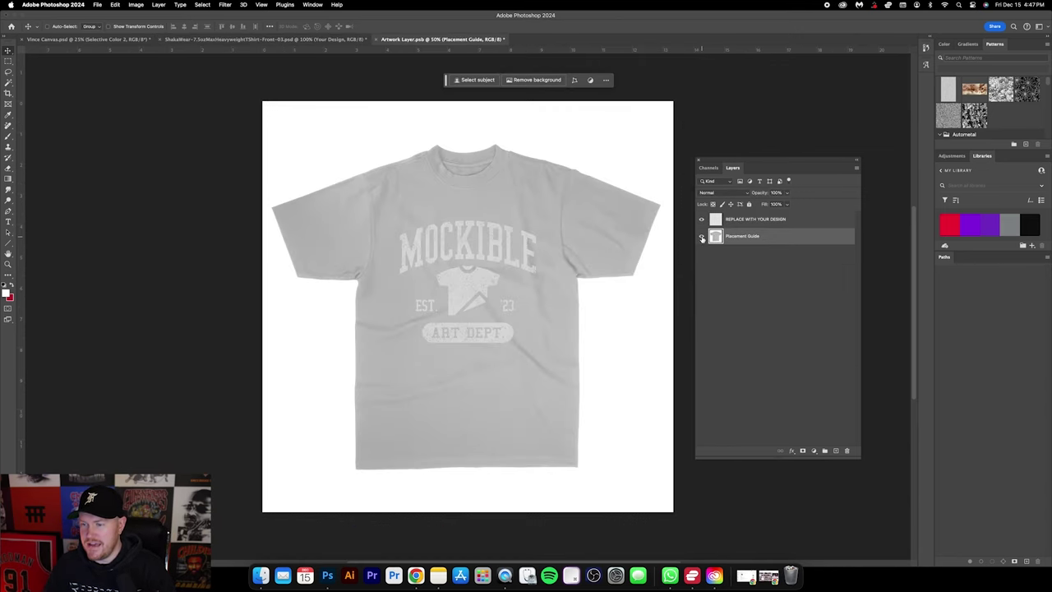
Step: Paste the copied artwork above the REPLACE WITH YOUR DESIGN layer and convert it to a smart object
left_click(776, 220)
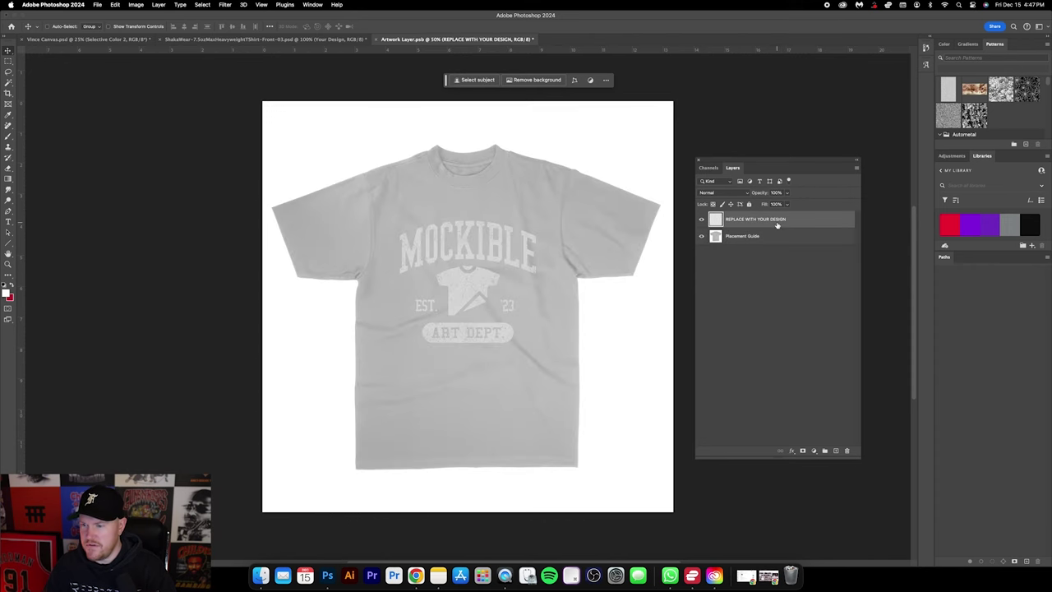
key("super+v")
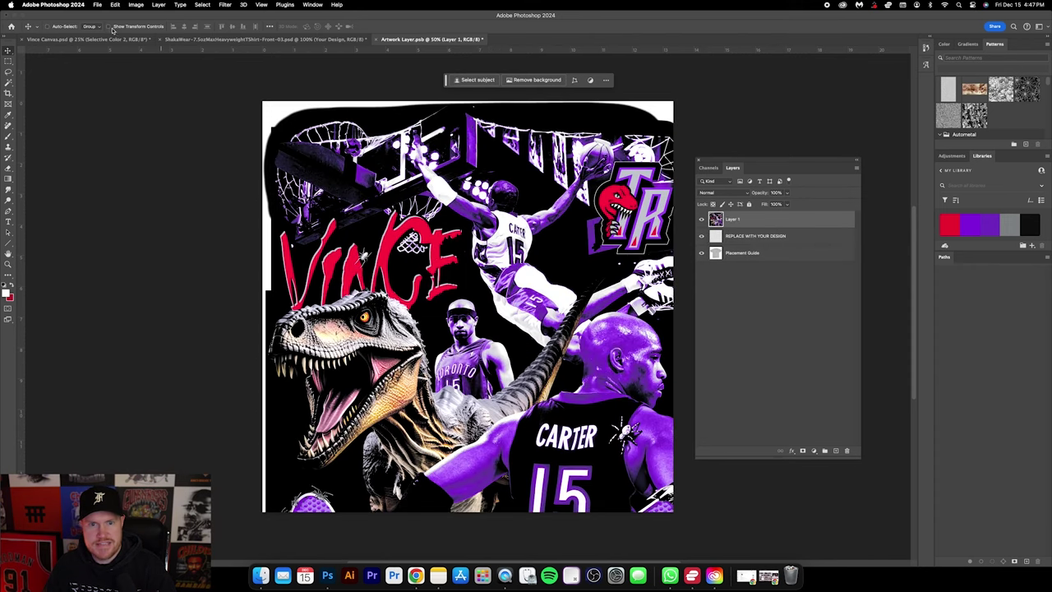
left_click(108, 27)
right_click(752, 225)
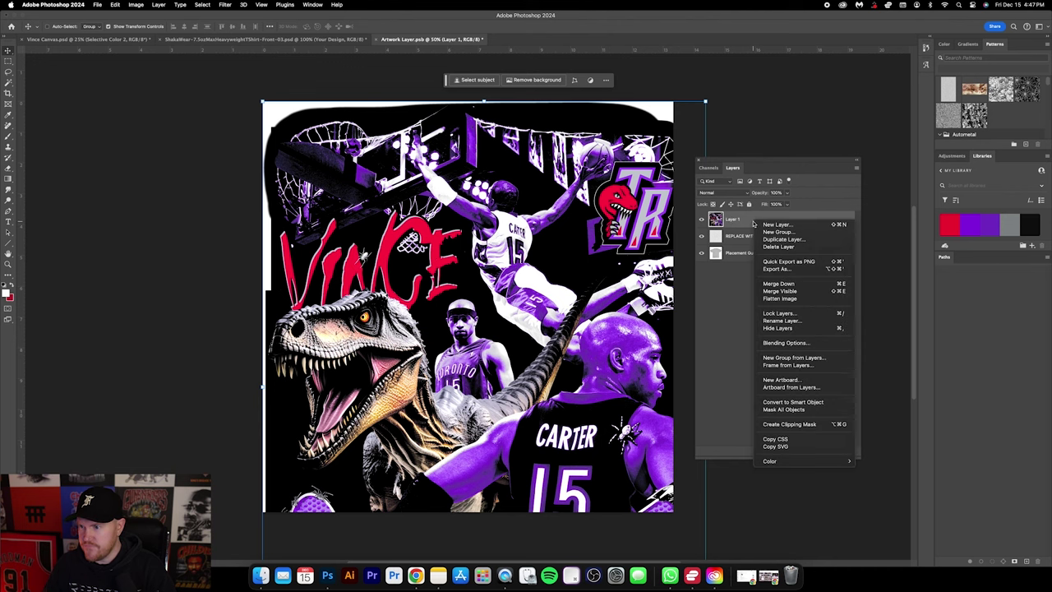
left_click(794, 402)
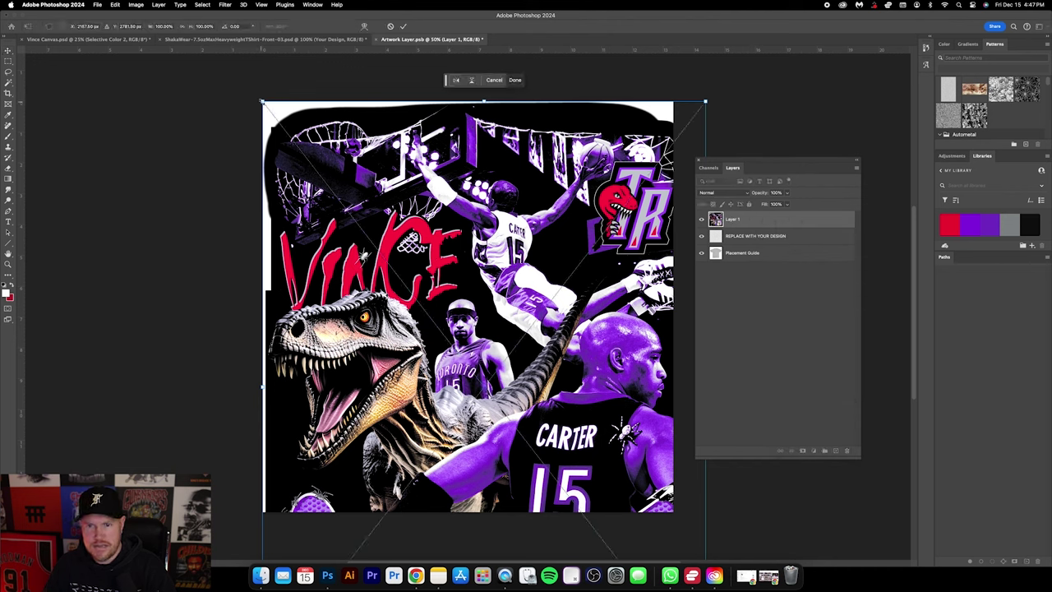
Step: Scale the pasted artwork down to about 39% and centre it on the front of the shirt in the placement guide
left_click_drag(262, 103, 469, 371)
left_click_drag(549, 420, 444, 225)
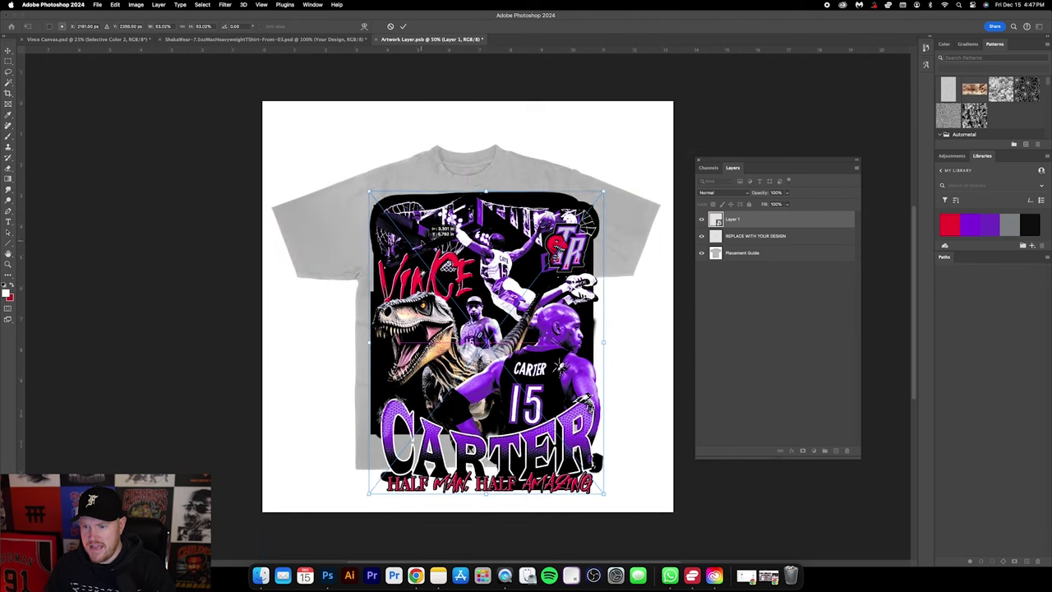
left_click_drag(598, 177, 545, 266)
left_click_drag(494, 311, 518, 246)
mouse_move(560, 200)
left_mouse_down()
mouse_move(575, 177)
mouse_move(544, 207)
left_mouse_up()
key("Return")
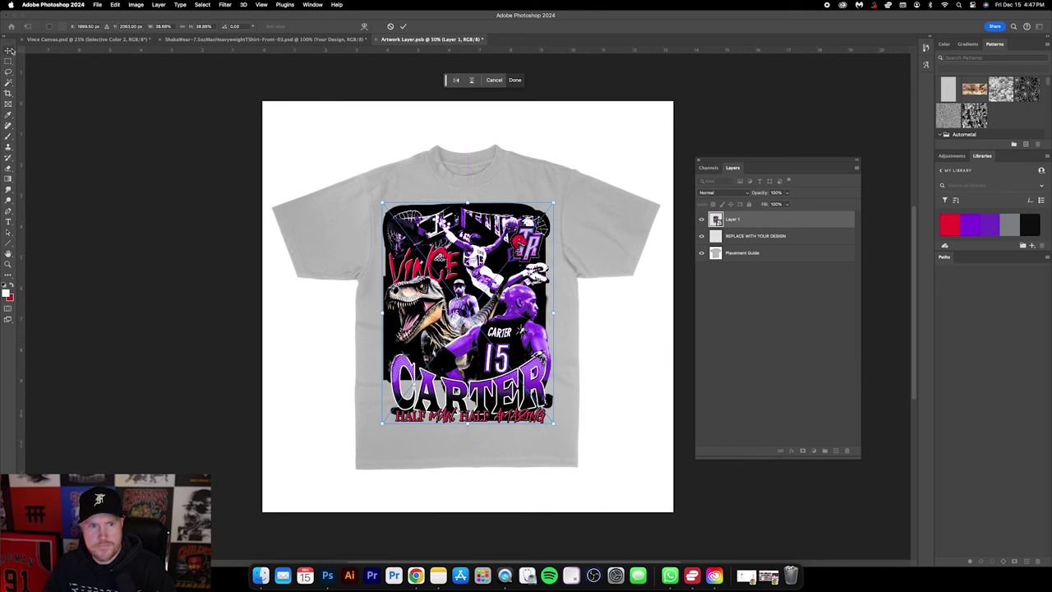
Step: Set the pasted artwork's blend mode to Screen and hide the REPLACE WITH YOUR DESIGN placeholder layer
left_click(722, 193)
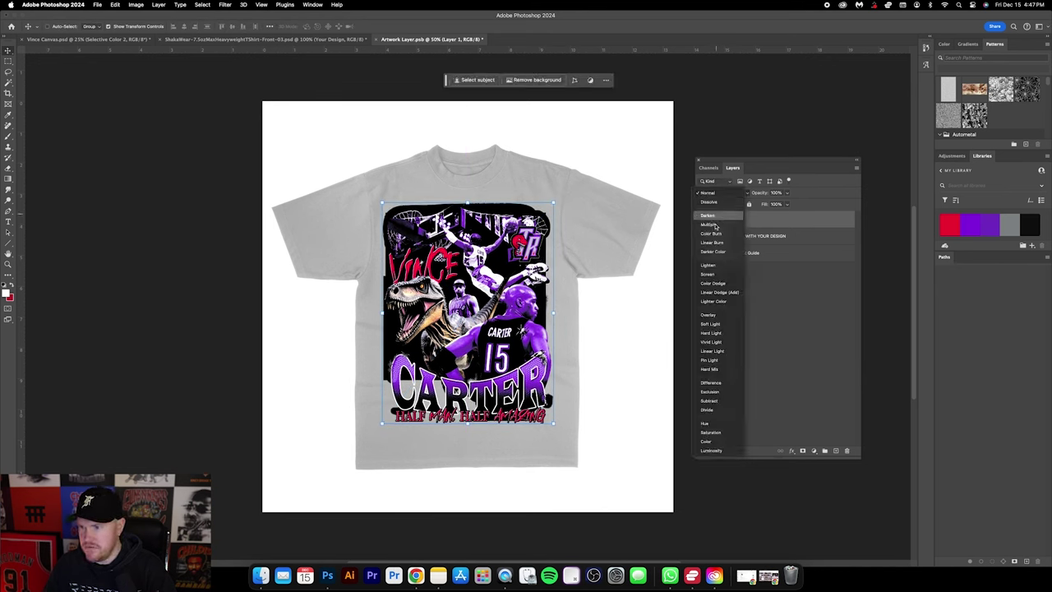
left_click(715, 271)
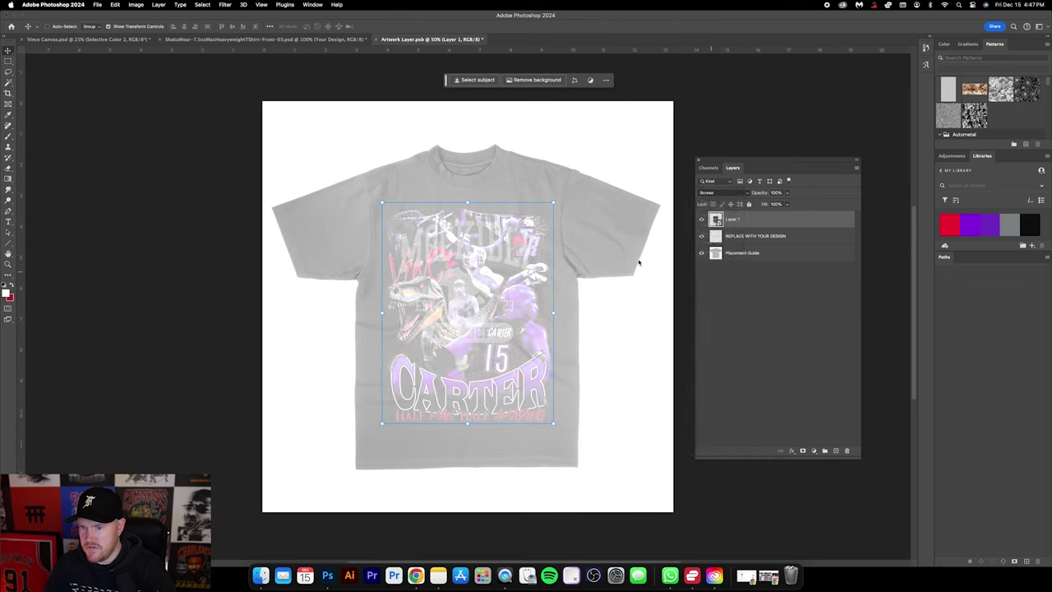
left_click(748, 241)
left_click(702, 236)
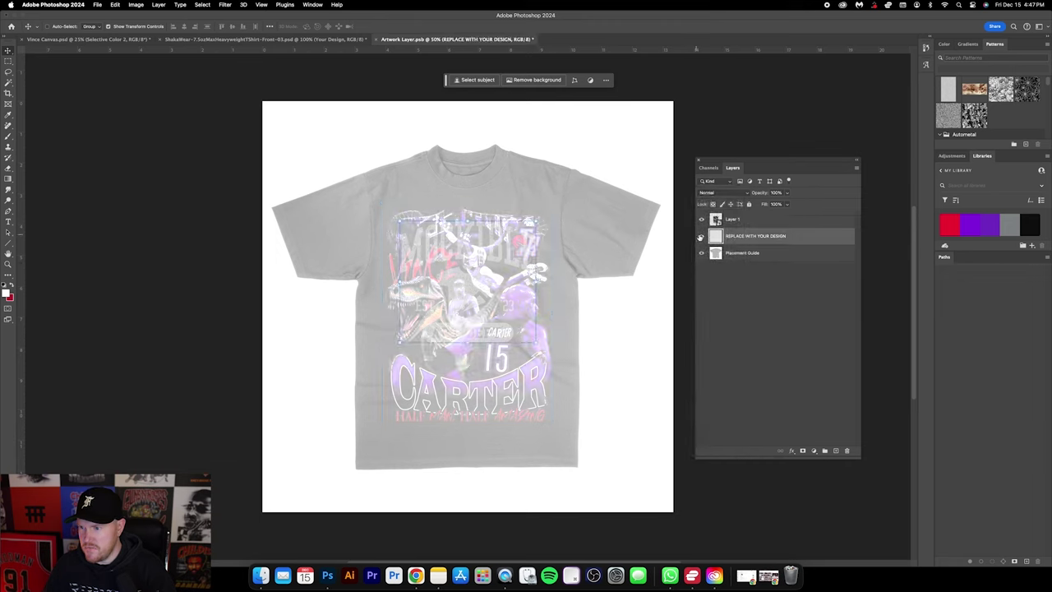
Step: Enlarge the artwork slightly and keep it centred on the shirt front
left_click(768, 222)
mouse_move(526, 261)
left_mouse_down()
mouse_move(523, 247)
mouse_move(526, 258)
left_mouse_up()
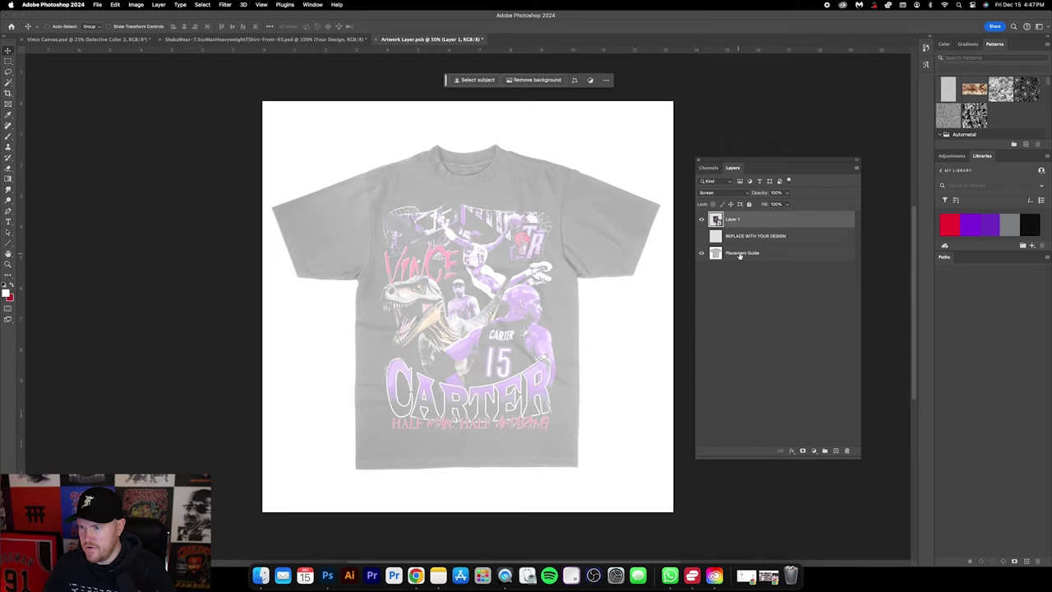
Step: Hide the Placement Guide layer, then save Artwork Layer.psb and return to the Shaka Wear T-shirt mockup
left_click(701, 255)
left_click(701, 255)
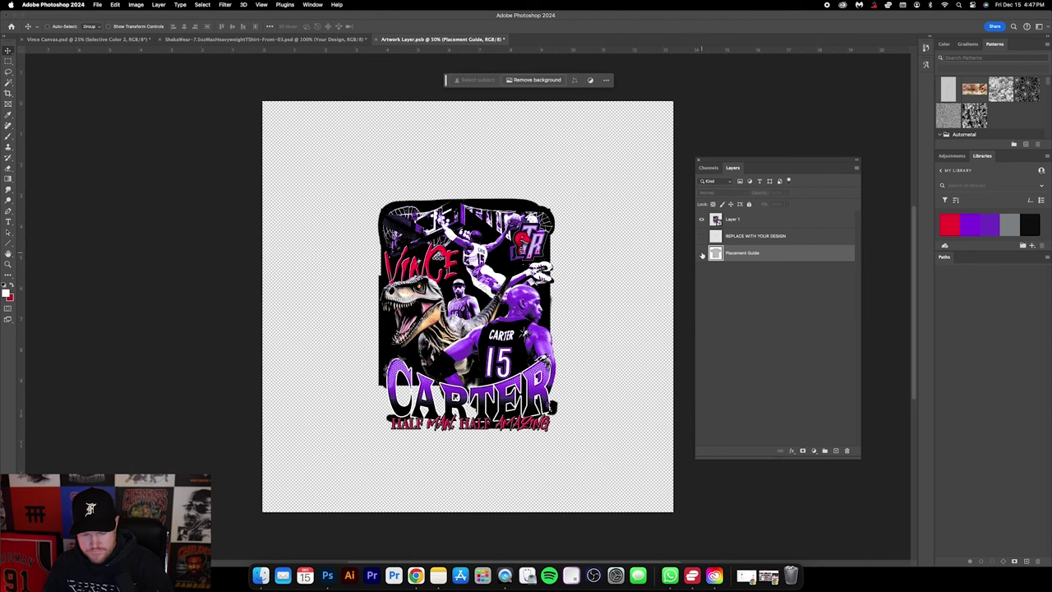
key("super+s")
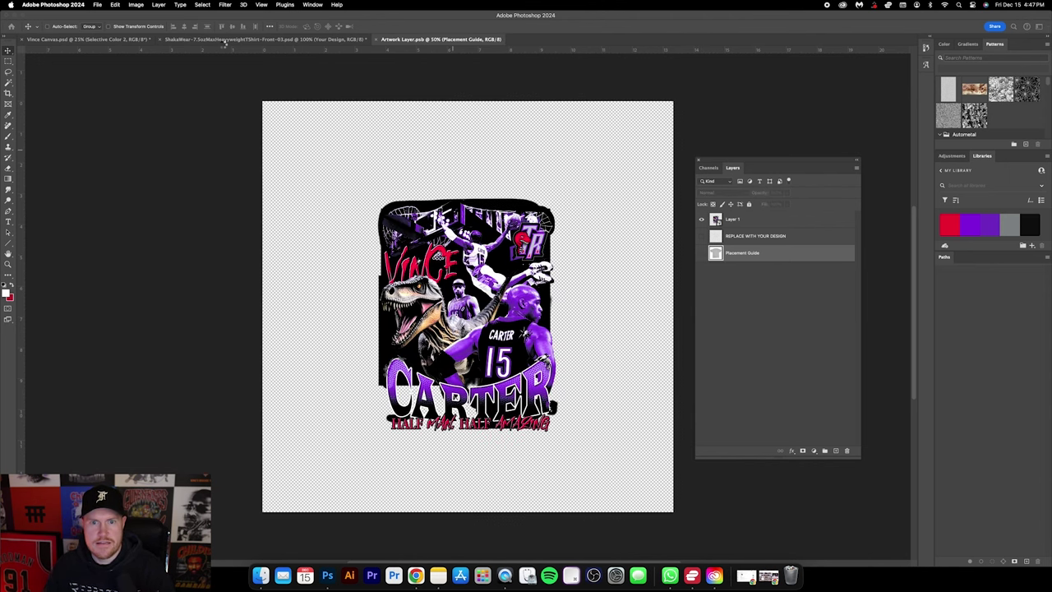
left_click(227, 40)
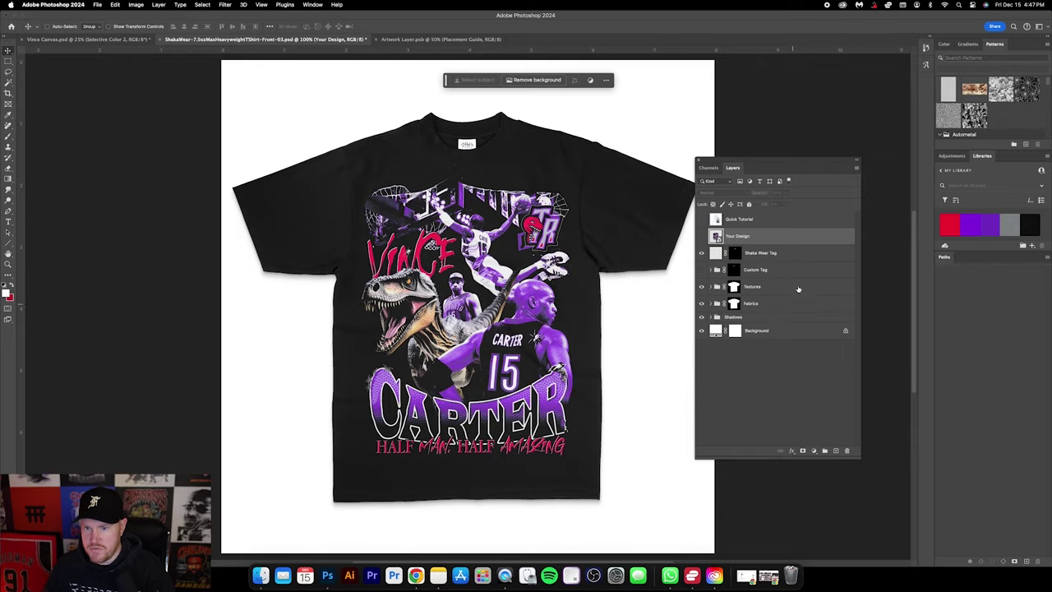